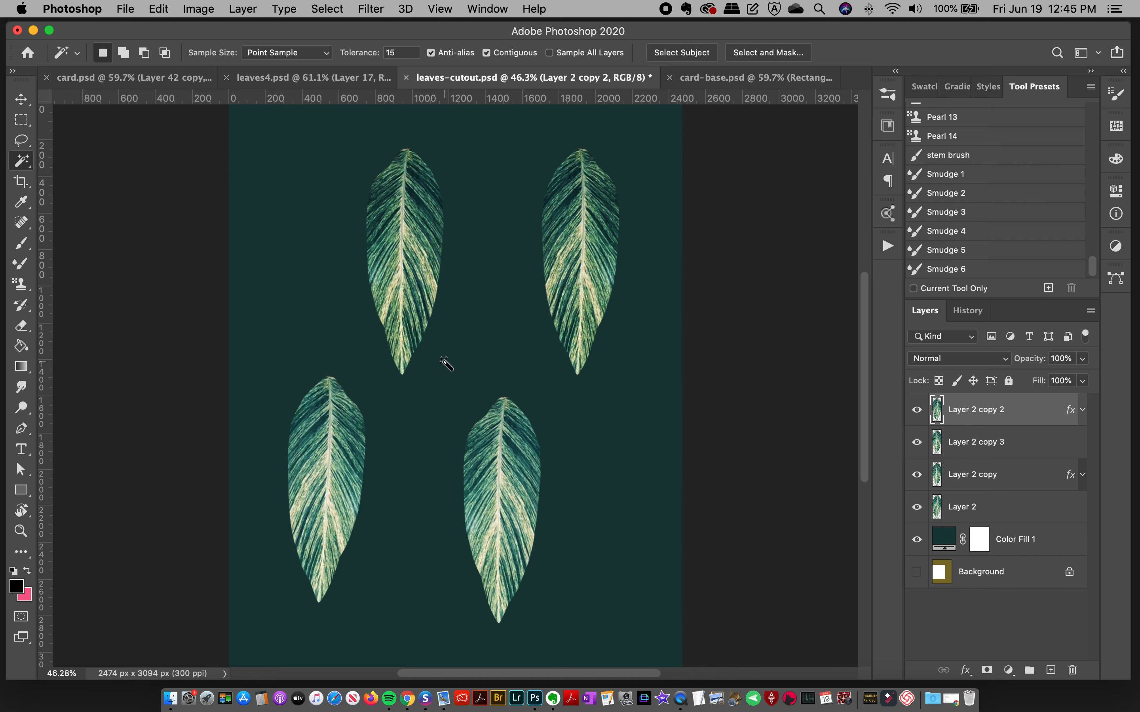
Step: Compare the leaves4.psd, leaves-cutout.psd and card.psd artwork, ending on the leaves-cutout.psd document
{"action": "left_click", "coordinate": [348, 79]}
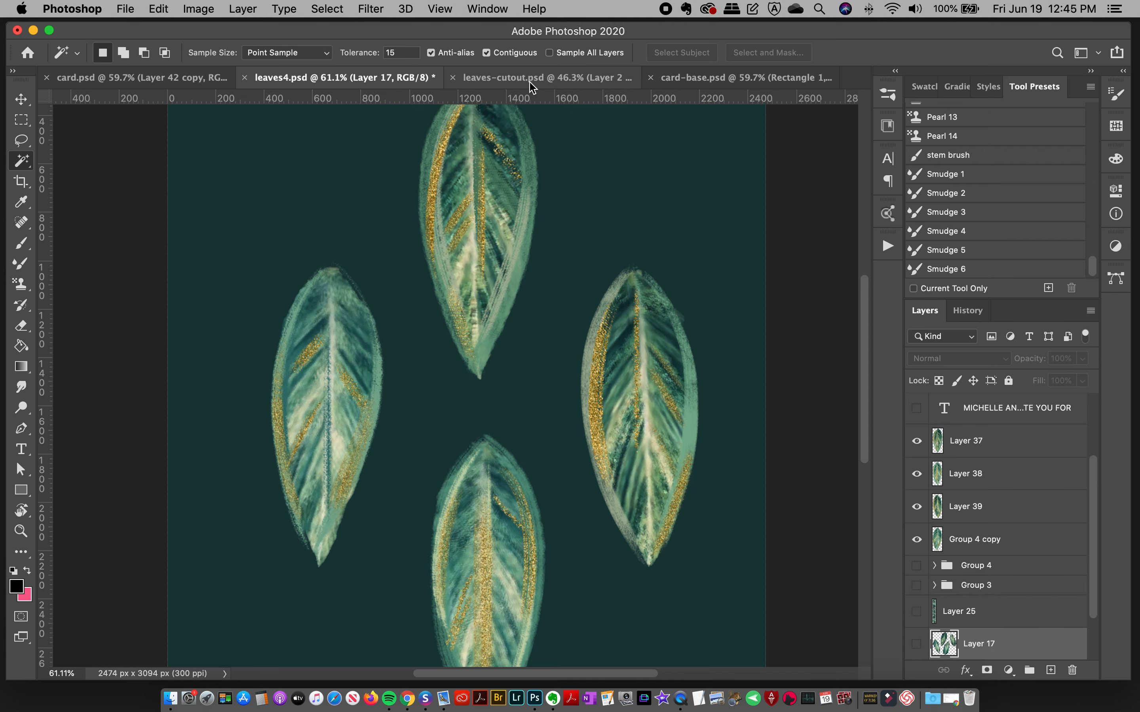
{"action": "left_click", "coordinate": [530, 84]}
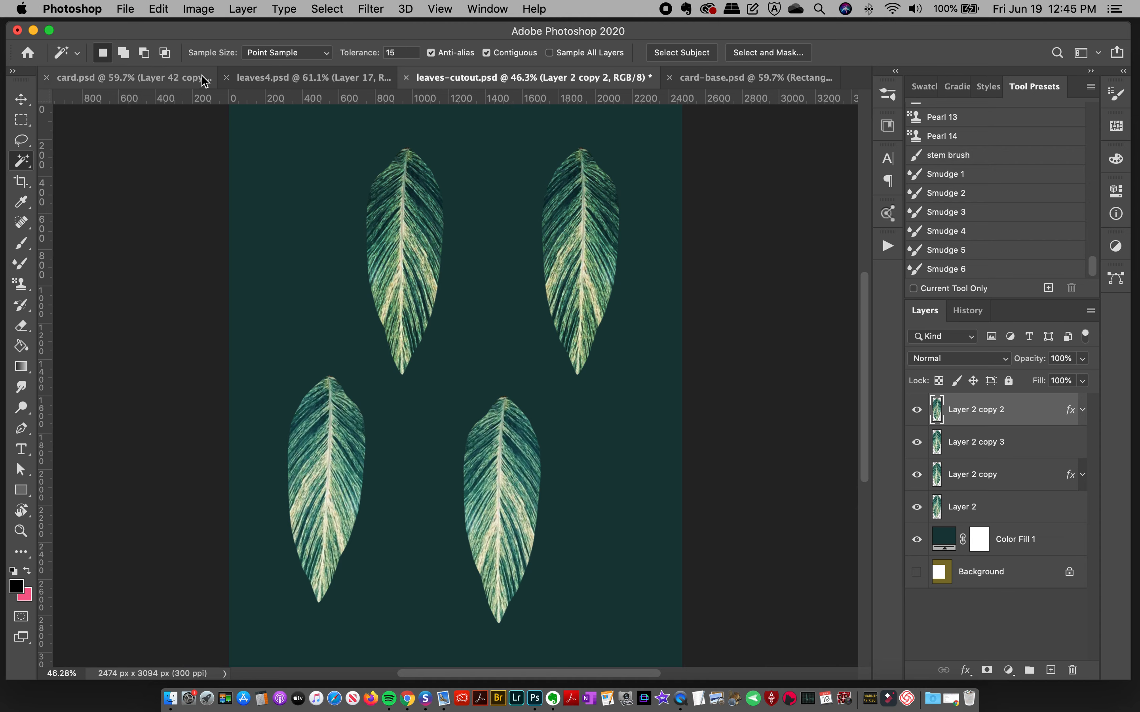
{"action": "left_click", "coordinate": [272, 78]}
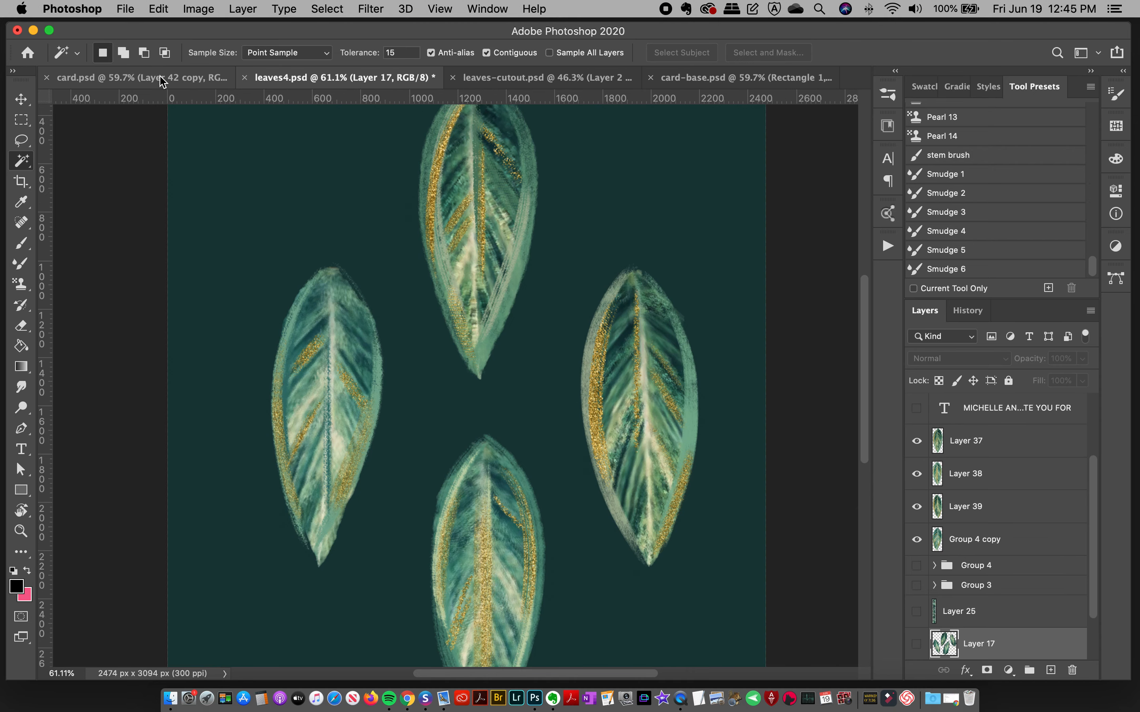
{"action": "left_click", "coordinate": [194, 77]}
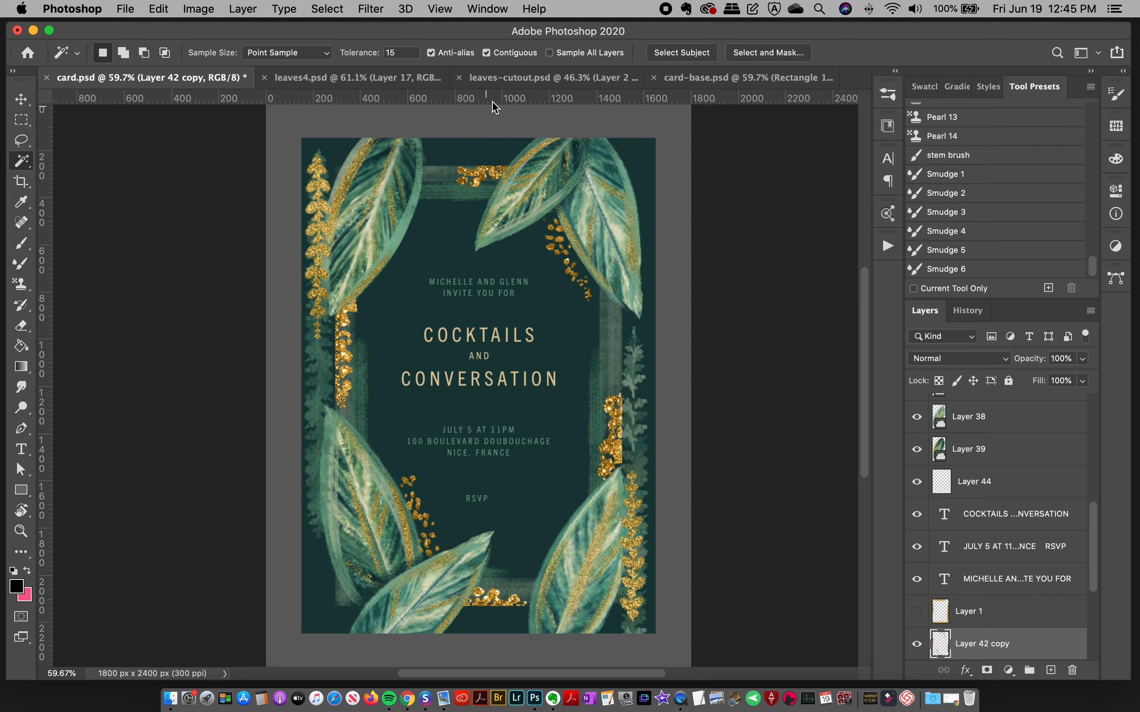
{"action": "left_click", "coordinate": [514, 83]}
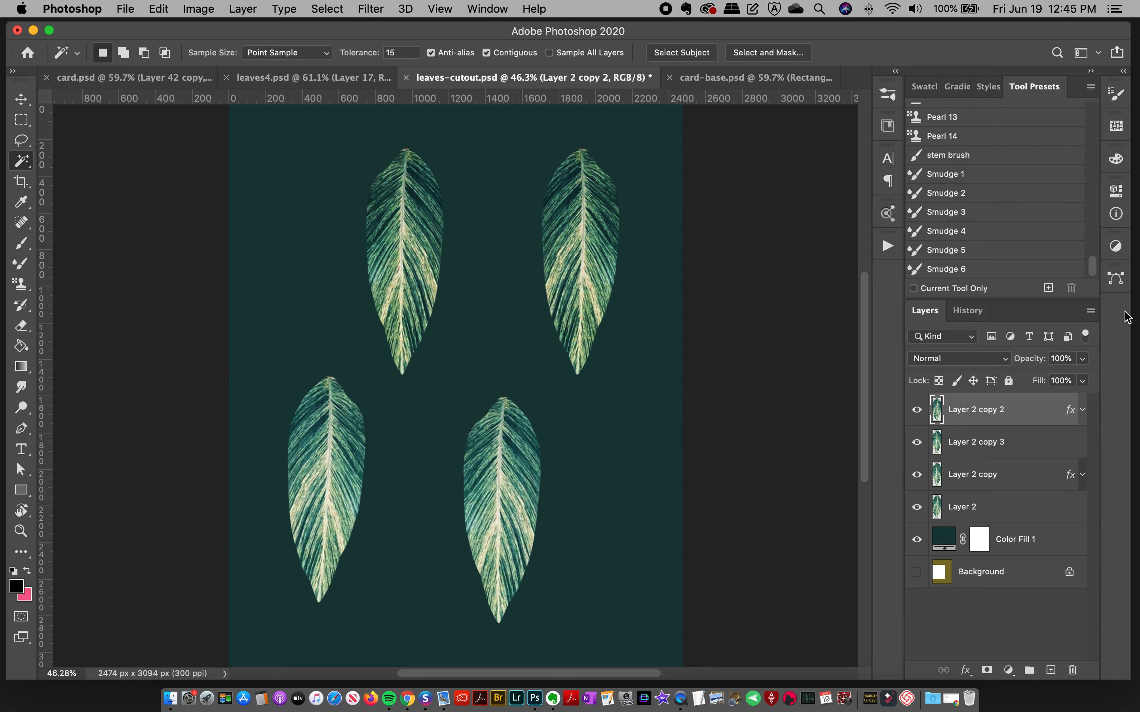
Step: Add a new layer above the leaf layers and set up the Pattern Stamp tool with the Fill 2 brush
{"action": "left_click", "coordinate": [1051, 671]}
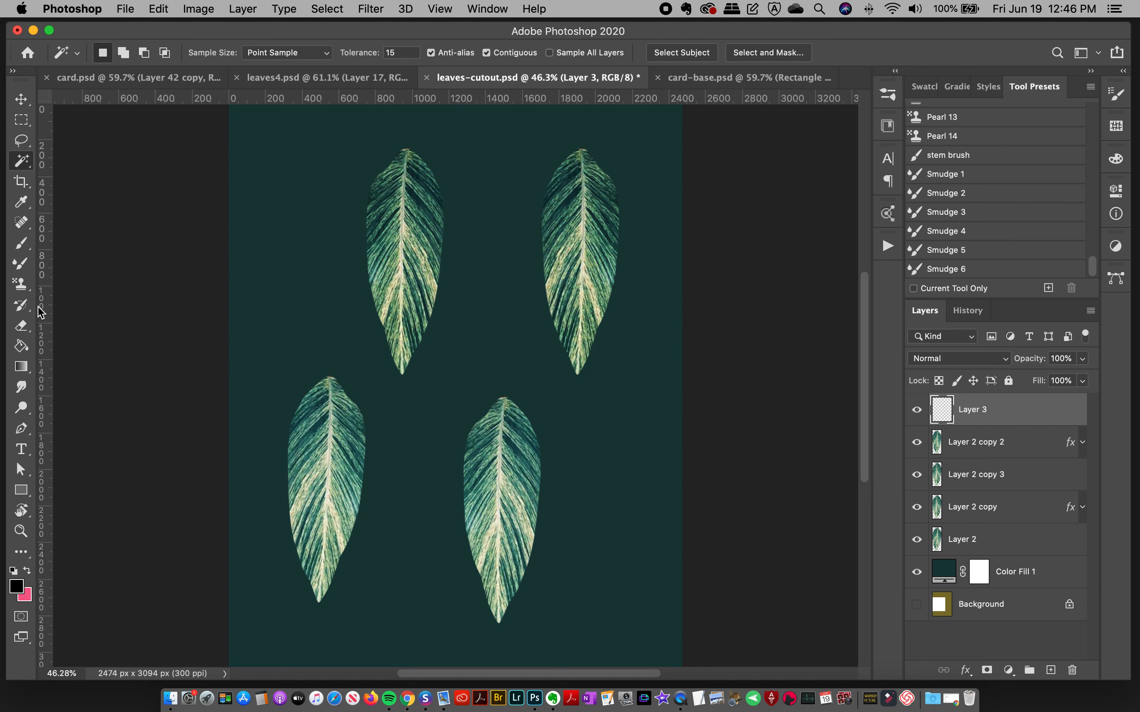
{"action": "left_click", "coordinate": [28, 293]}
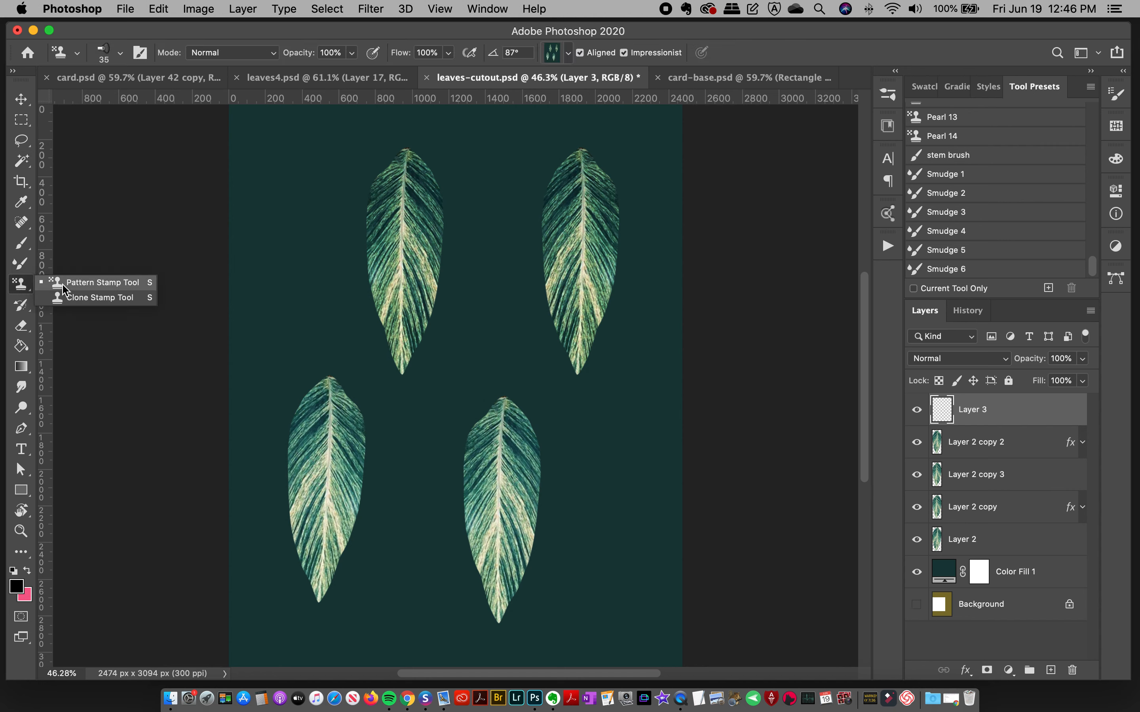
{"action": "left_click", "coordinate": [98, 287]}
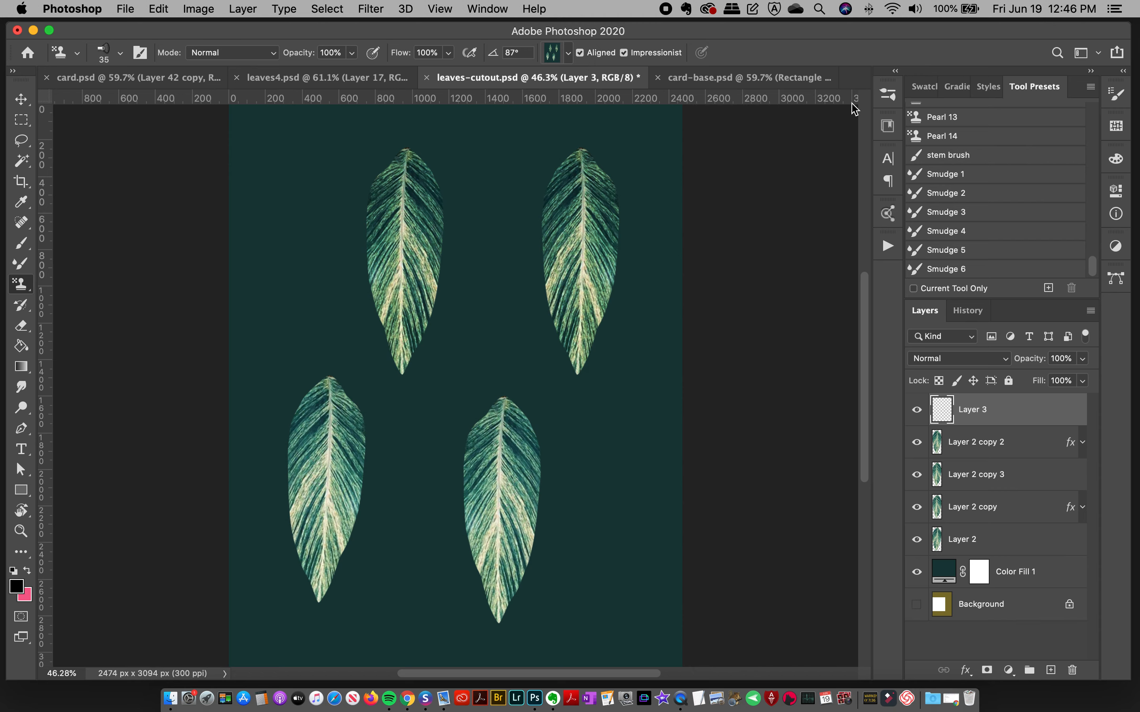
{"action": "left_click", "coordinate": [887, 94]}
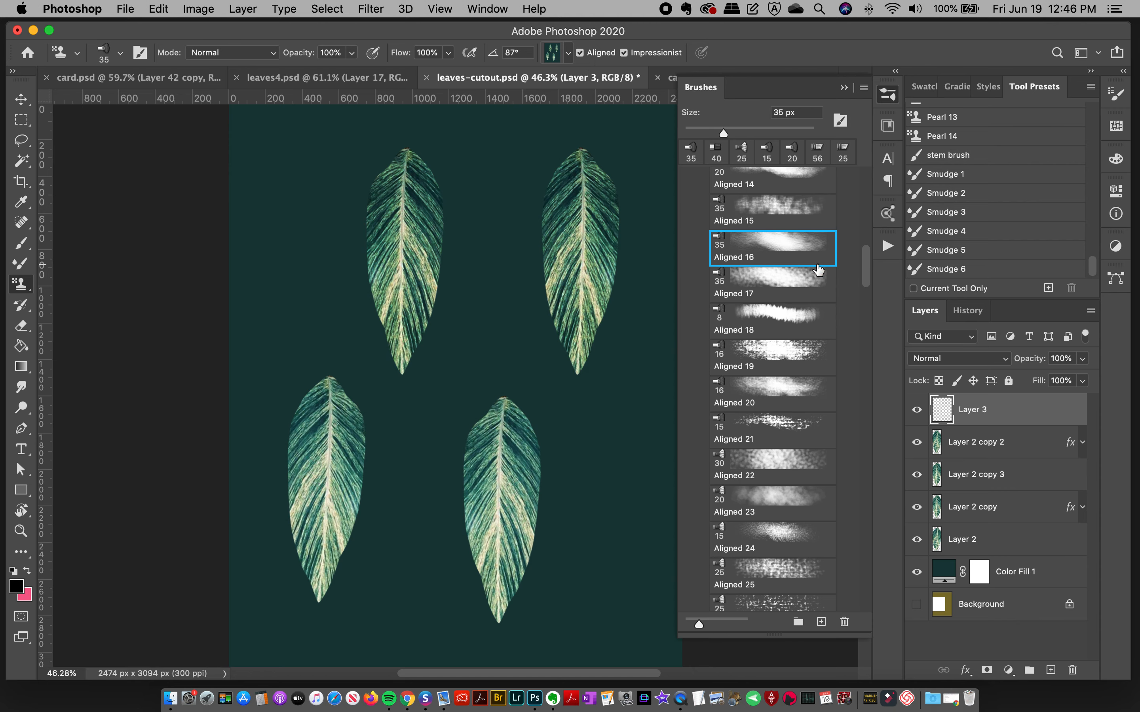
{"action": "left_click_drag", "start_coordinate": [867, 270], "coordinate": [877, 207]}
{"action": "left_click", "coordinate": [771, 208]}
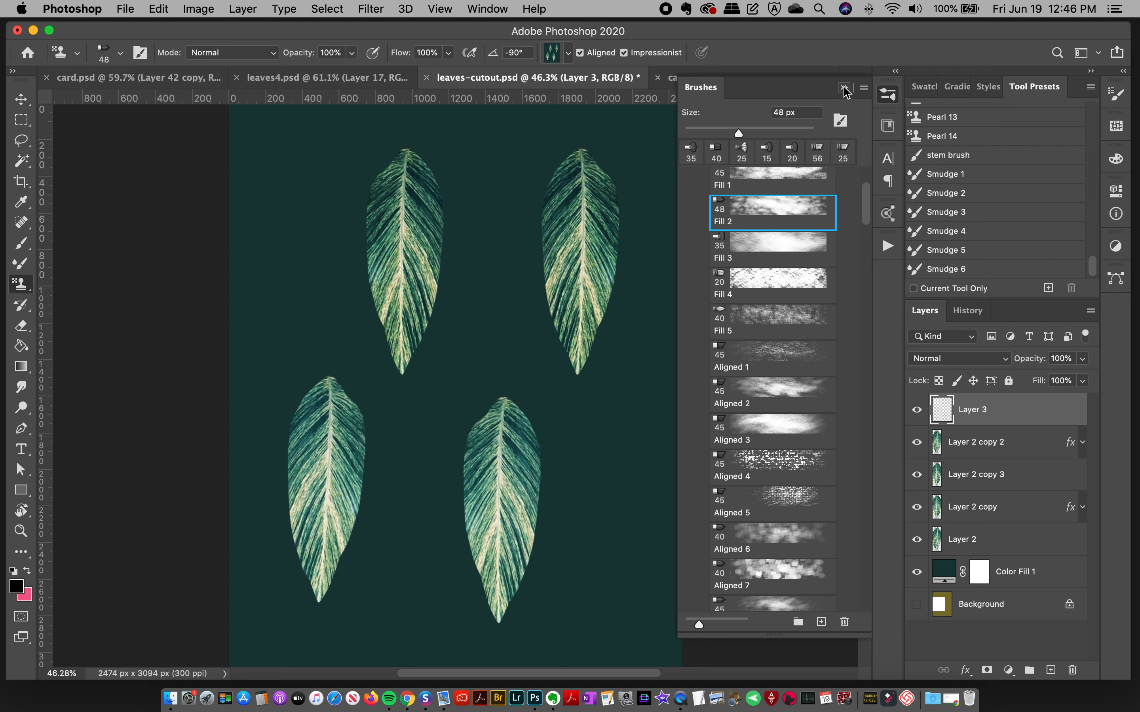
{"action": "left_click", "coordinate": [888, 96]}
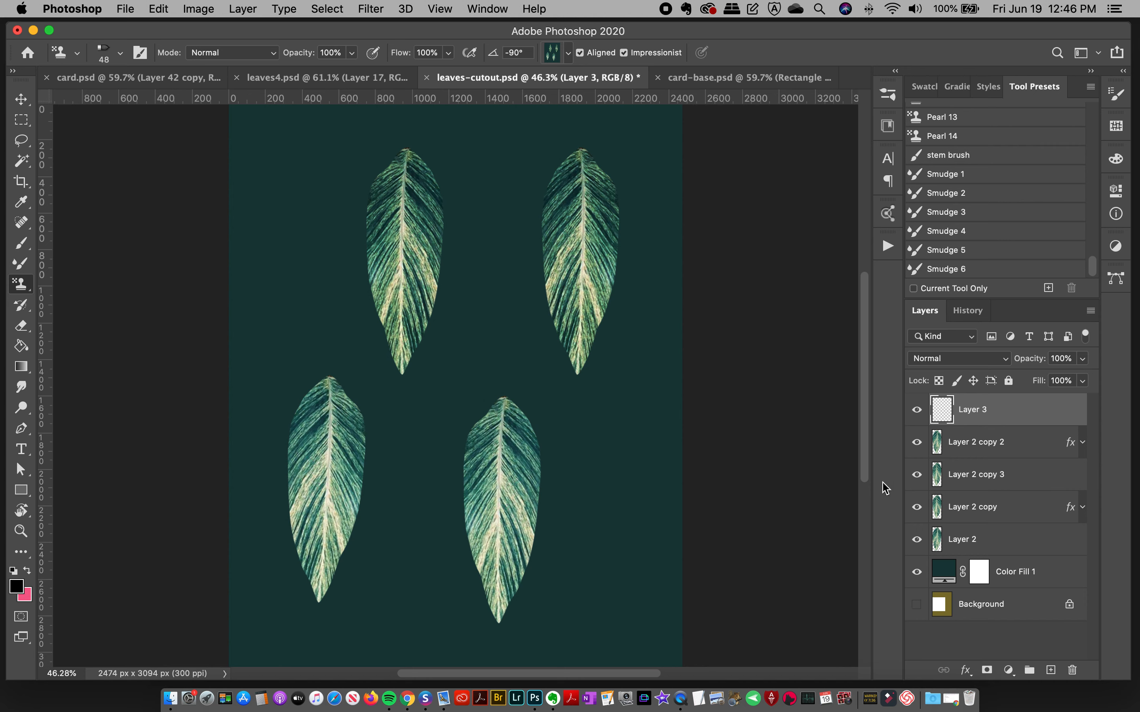
Step: Define the whole leaf artwork as a pattern named leaves-cutout.psd
{"action": "key", "text": "super+alt+shift+p"}
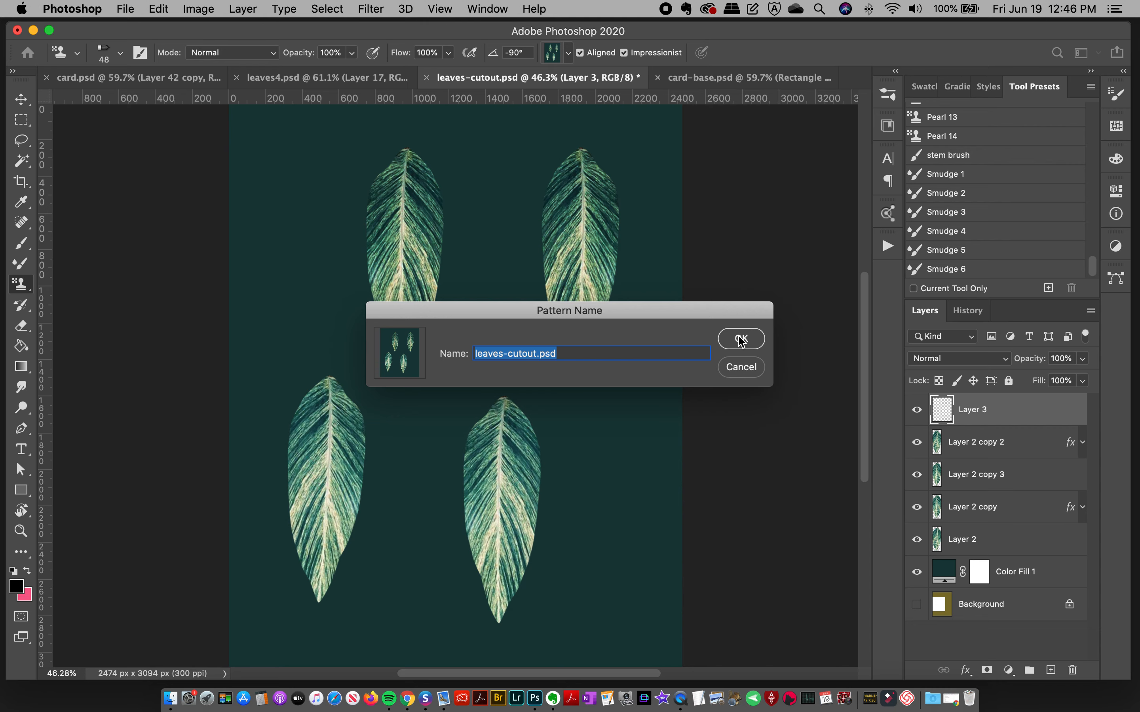
{"action": "left_click", "coordinate": [741, 339]}
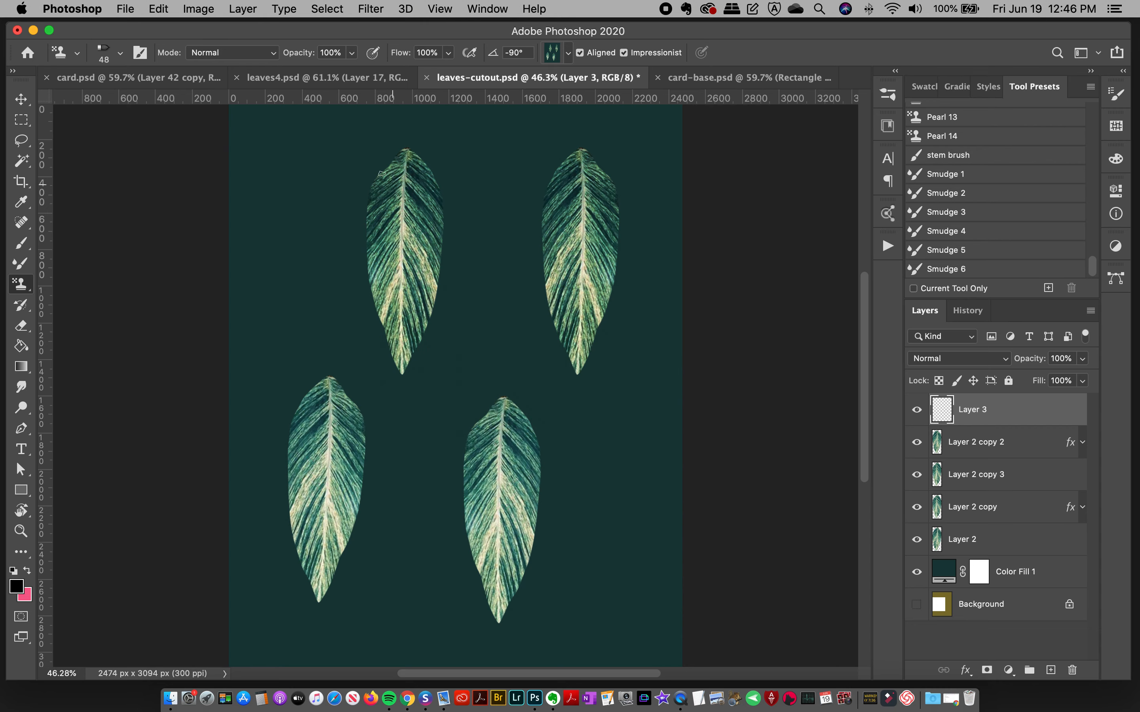
{"action": "left_click", "coordinate": [190, 5]}
{"action": "mouse_move", "coordinate": [159, 8]}
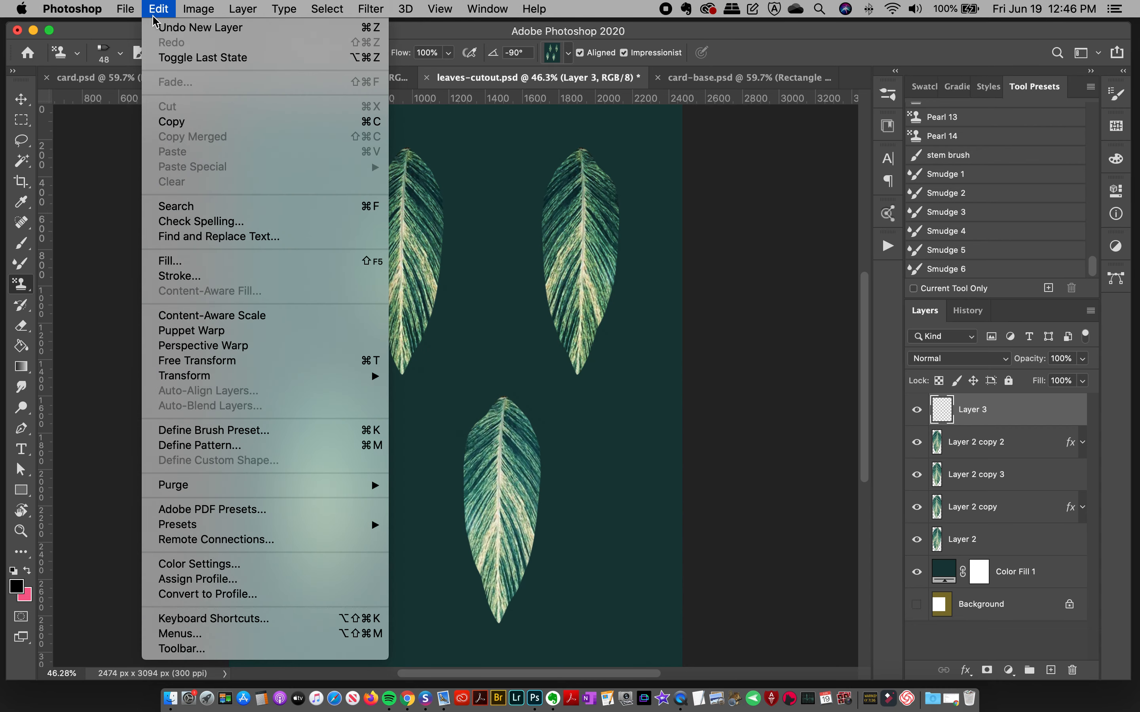
{"action": "left_click", "coordinate": [149, 4]}
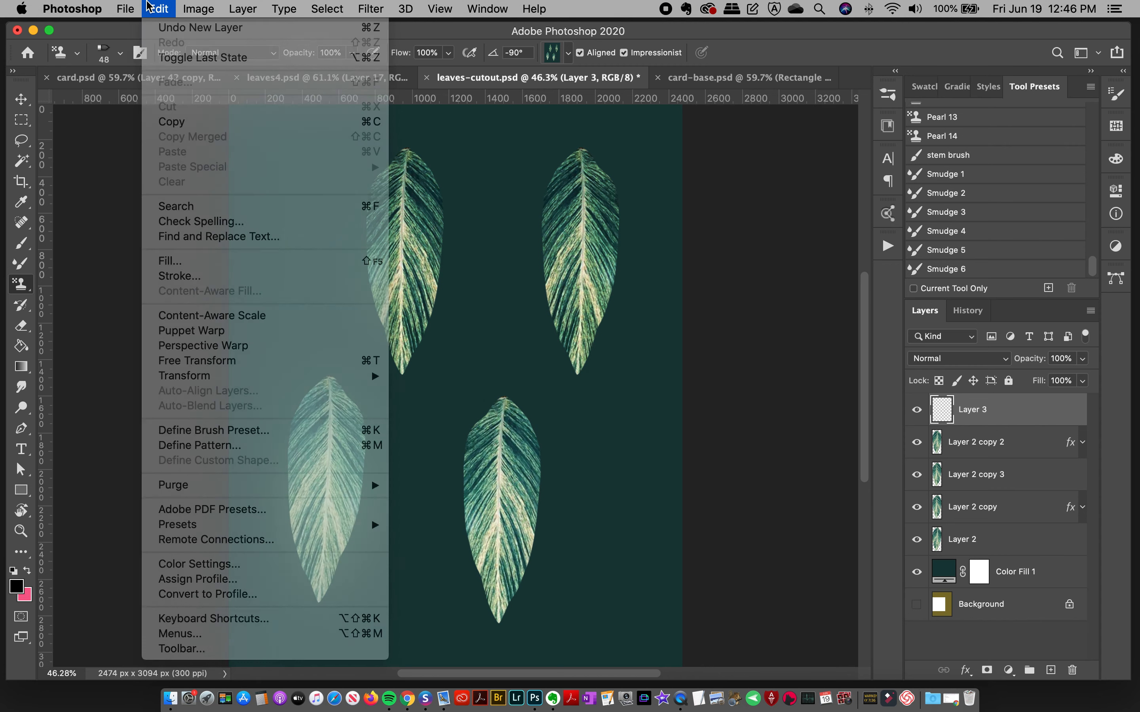
Step: Choose the newly defined four-leaf pattern as the source for the Pattern Stamp tool
{"action": "left_click", "coordinate": [887, 97]}
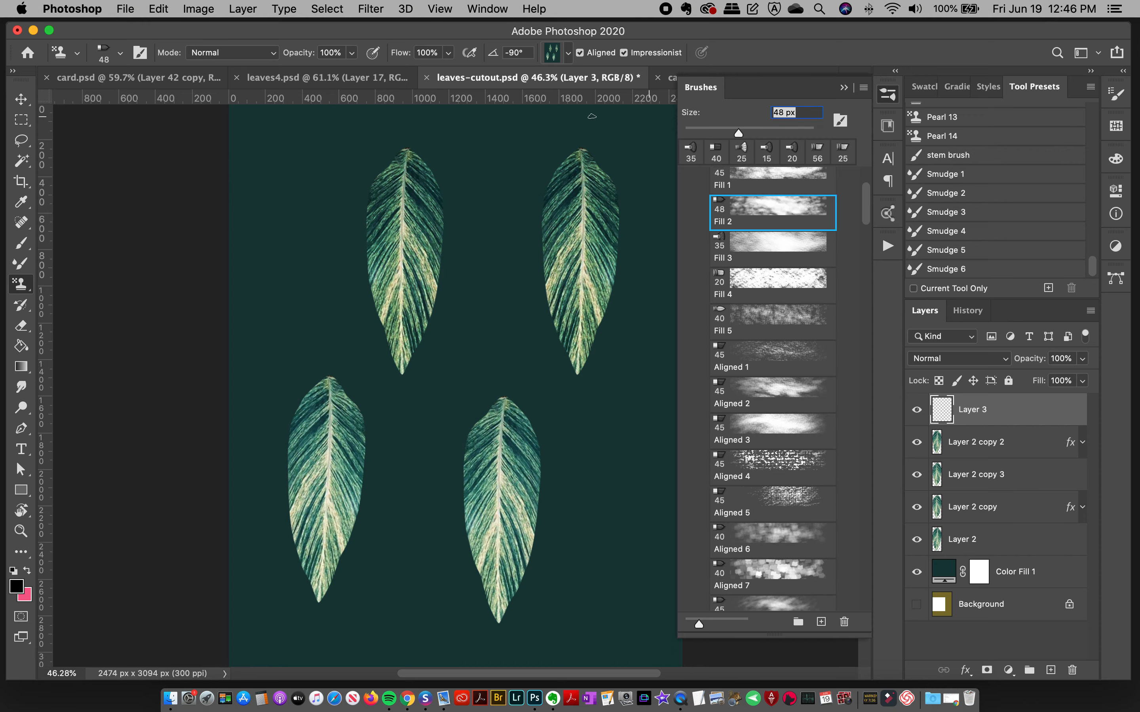
{"action": "left_click", "coordinate": [550, 52]}
{"action": "left_click", "coordinate": [701, 573]}
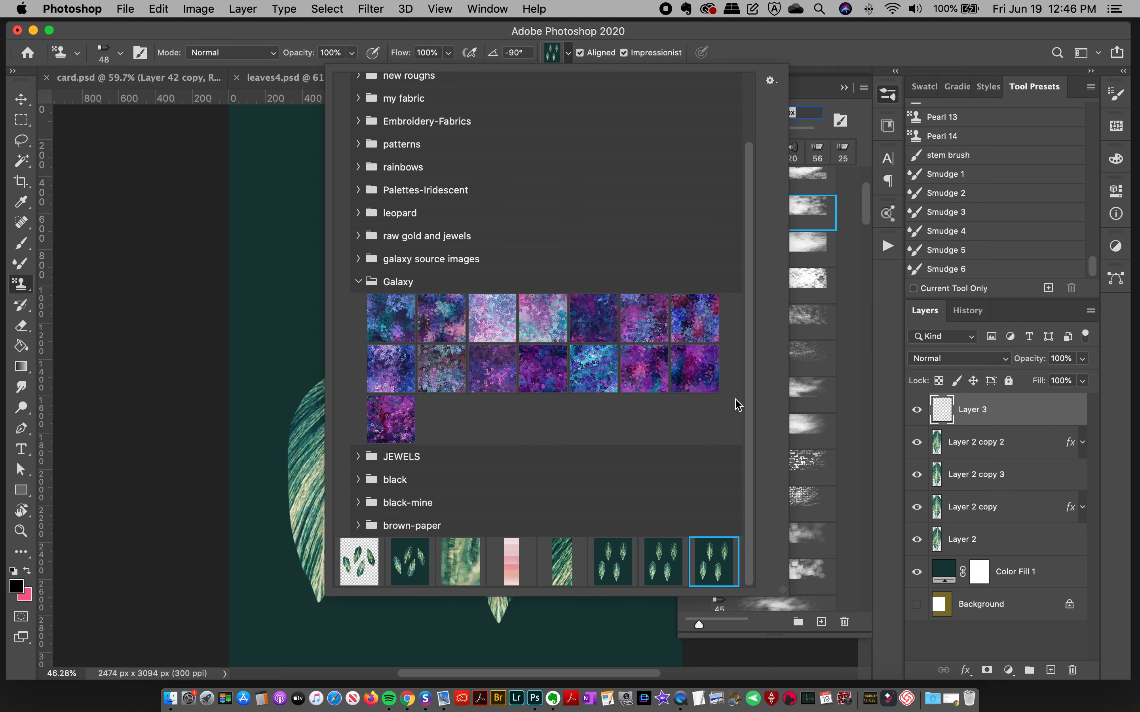
{"action": "left_click", "coordinate": [756, 61]}
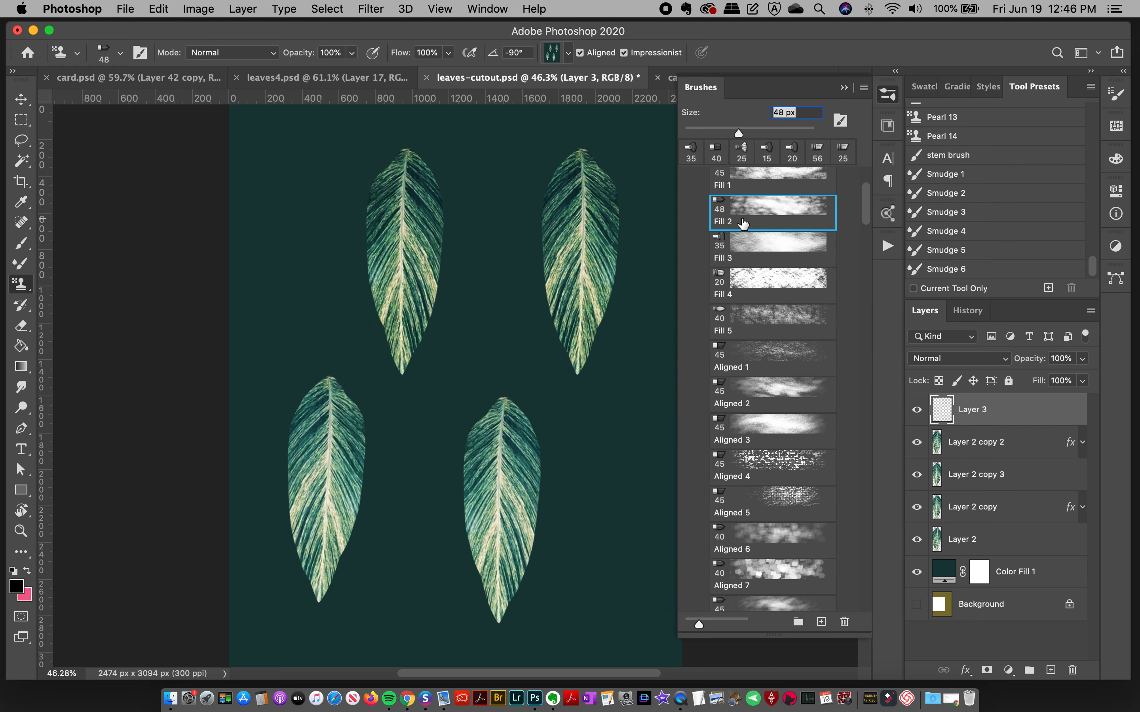
Step: Paint over the left half of the upper-left leaf on Layer 3 with the Fill 2 pattern stamp brush
{"action": "left_click_drag", "start_coordinate": [401, 155], "coordinate": [374, 207]}
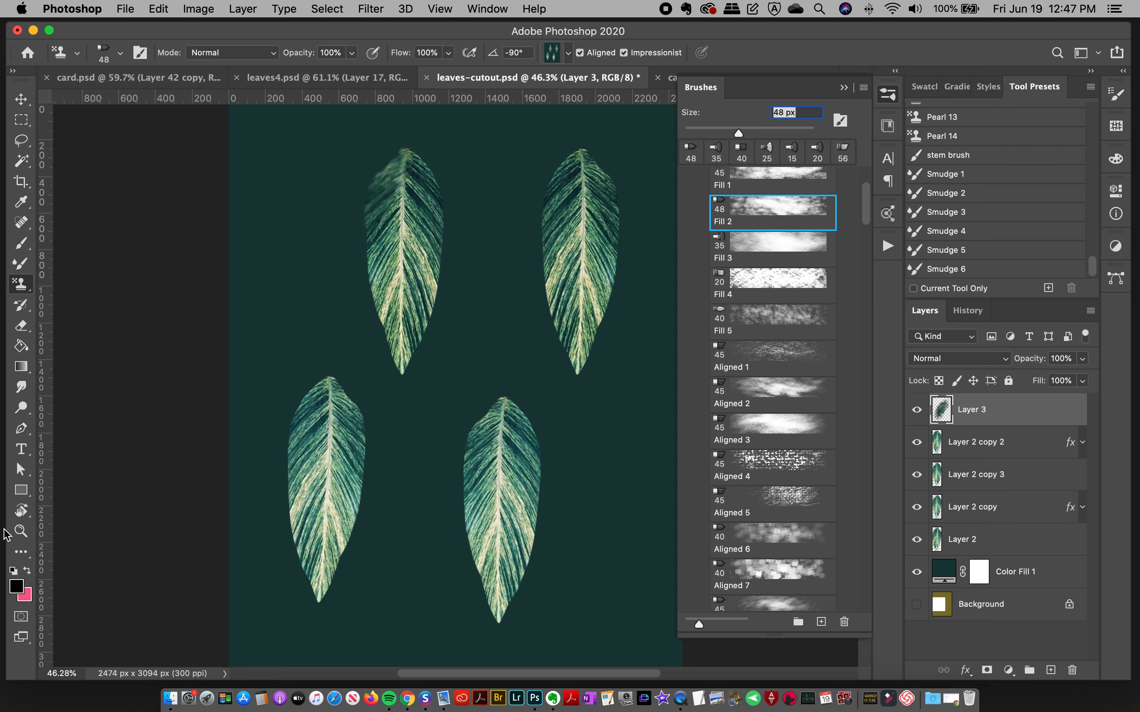
{"action": "left_click", "coordinate": [21, 531]}
{"action": "left_click", "coordinate": [401, 191]}
{"action": "left_click", "coordinate": [410, 168]}
{"action": "left_click", "coordinate": [415, 179]}
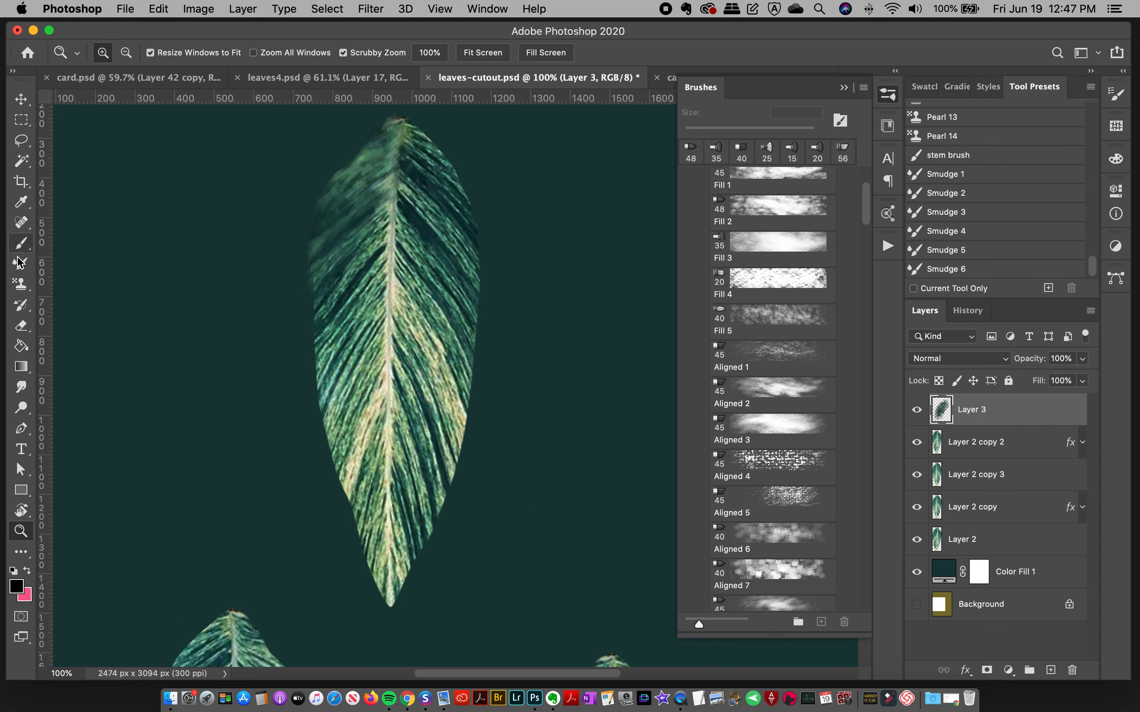
{"action": "left_click", "coordinate": [21, 283]}
{"action": "mouse_move", "coordinate": [385, 219]}
{"action": "left_mouse_down"}
{"action": "mouse_move", "coordinate": [325, 287]}
{"action": "mouse_move", "coordinate": [349, 297]}
{"action": "mouse_move", "coordinate": [309, 376]}
{"action": "mouse_move", "coordinate": [383, 322]}
{"action": "left_mouse_up"}
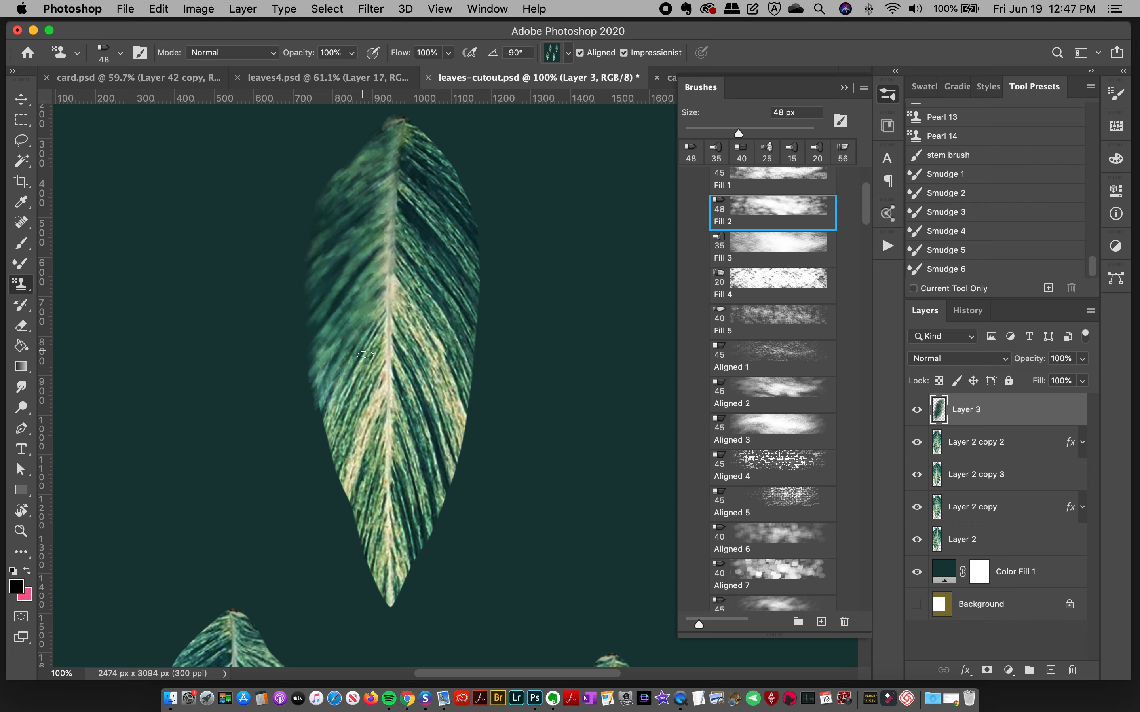
{"action": "mouse_move", "coordinate": [364, 415]}
{"action": "left_mouse_down"}
{"action": "mouse_move", "coordinate": [340, 377]}
{"action": "mouse_move", "coordinate": [325, 447]}
{"action": "mouse_move", "coordinate": [352, 389]}
{"action": "mouse_move", "coordinate": [339, 424]}
{"action": "left_mouse_up"}
{"action": "mouse_move", "coordinate": [361, 481]}
{"action": "left_mouse_down"}
{"action": "mouse_move", "coordinate": [358, 452]}
{"action": "mouse_move", "coordinate": [377, 523]}
{"action": "left_mouse_up"}
Step: Paint over the right half of the same leaf down to its tip with the Fill 2 brush
{"action": "mouse_move", "coordinate": [420, 157]}
{"action": "left_mouse_down"}
{"action": "mouse_move", "coordinate": [473, 272]}
{"action": "mouse_move", "coordinate": [417, 221]}
{"action": "mouse_move", "coordinate": [502, 347]}
{"action": "mouse_move", "coordinate": [417, 263]}
{"action": "mouse_move", "coordinate": [488, 374]}
{"action": "mouse_move", "coordinate": [465, 366]}
{"action": "left_mouse_up"}
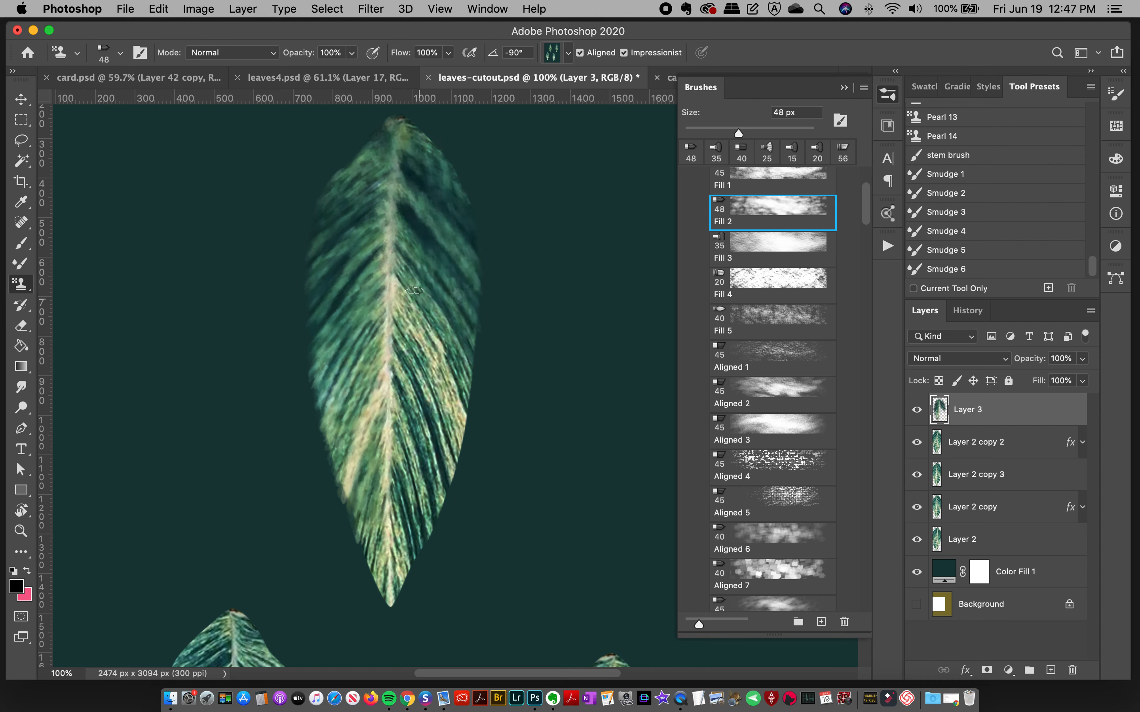
{"action": "left_click_drag", "start_coordinate": [424, 327], "coordinate": [469, 414]}
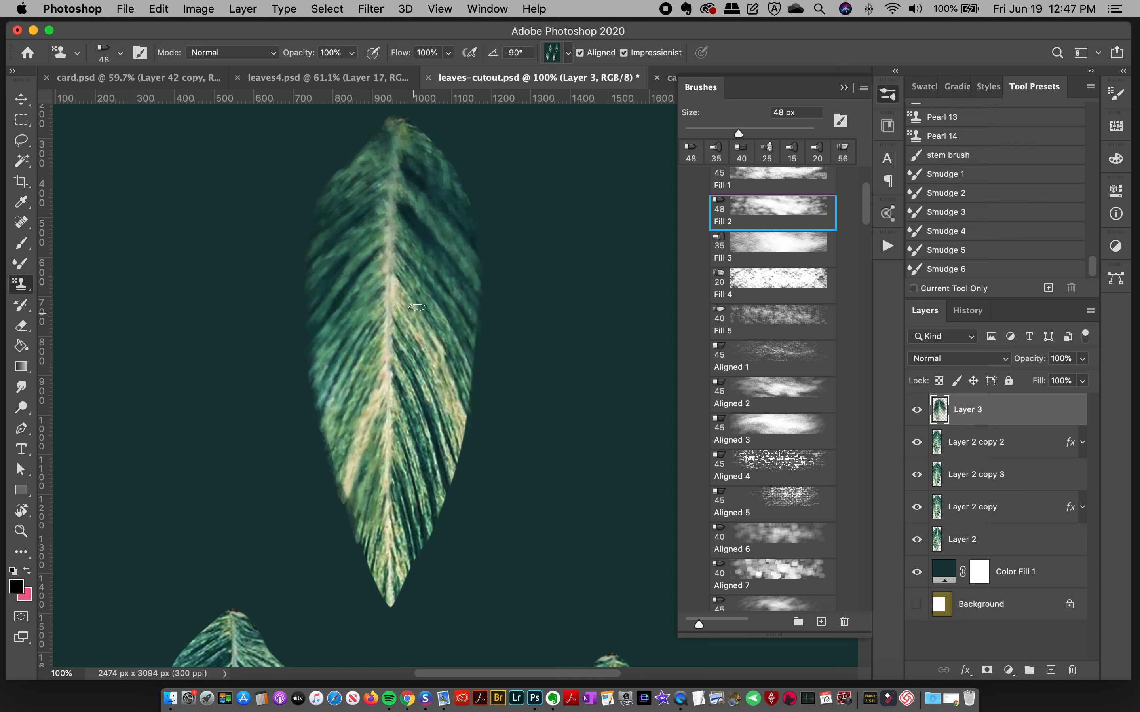
{"action": "left_click_drag", "start_coordinate": [405, 285], "coordinate": [468, 450]}
{"action": "left_click_drag", "start_coordinate": [403, 389], "coordinate": [447, 485]}
{"action": "left_click_drag", "start_coordinate": [407, 420], "coordinate": [437, 511]}
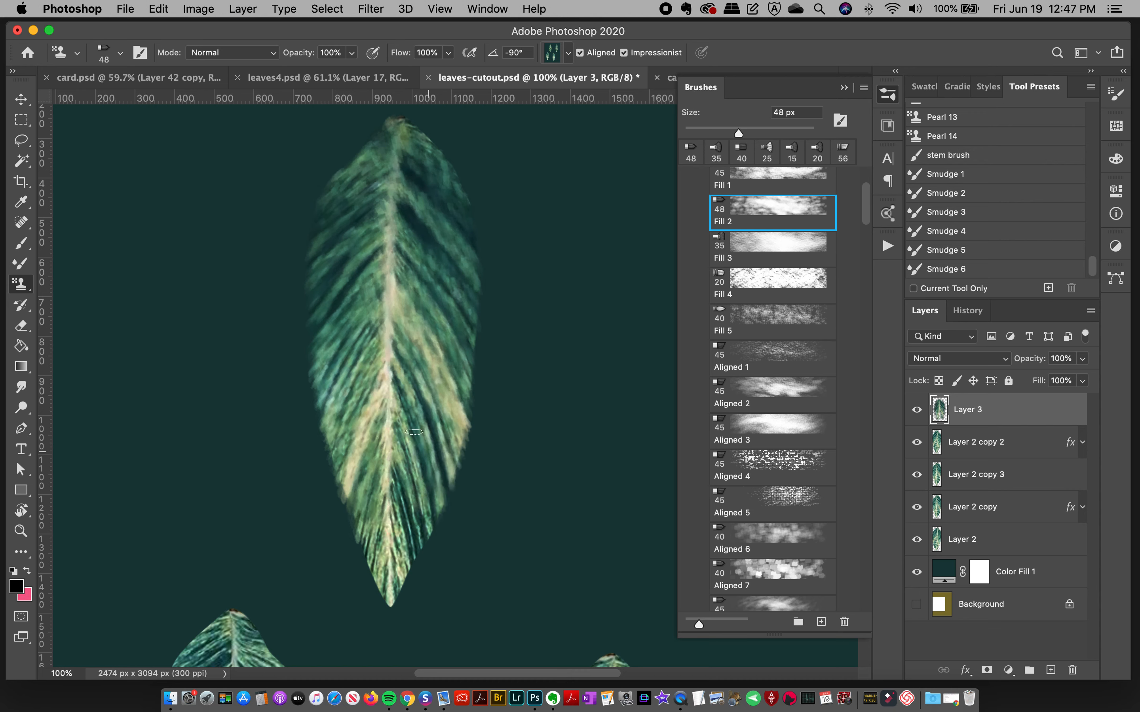
{"action": "left_click_drag", "start_coordinate": [404, 450], "coordinate": [393, 613]}
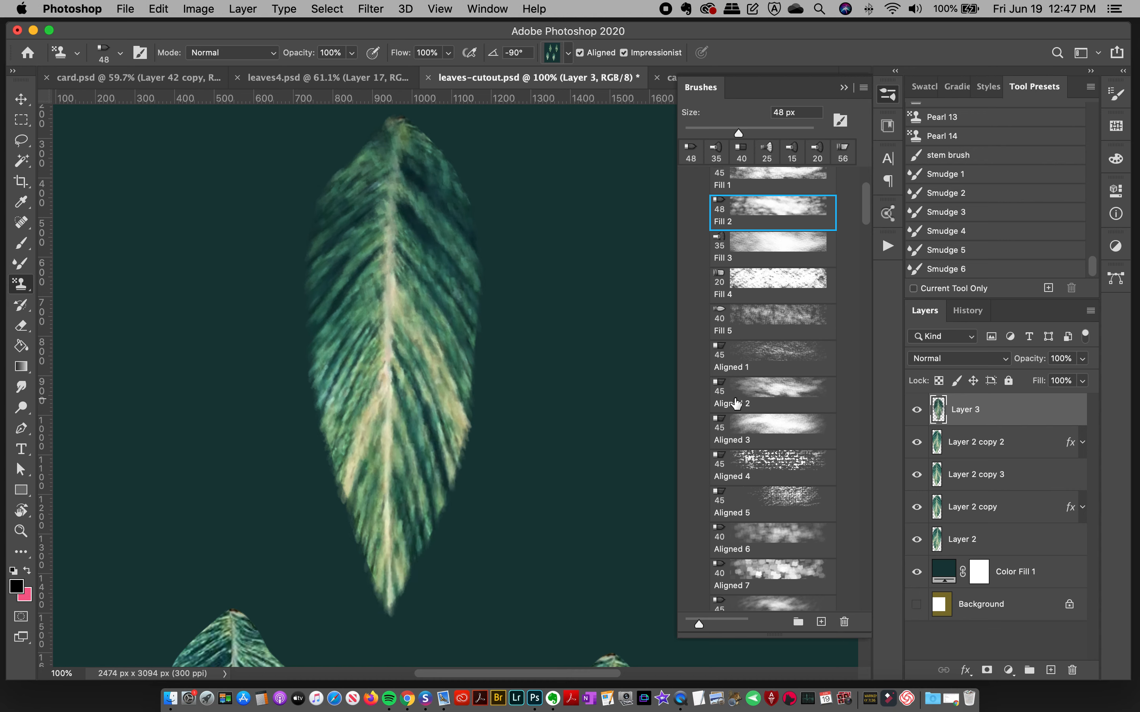
Step: Try a stroke with the Aligned 15 brush on the leaf's left half and undo it
{"action": "left_click_drag", "start_coordinate": [869, 214], "coordinate": [865, 257]}
{"action": "left_click", "coordinate": [777, 332]}
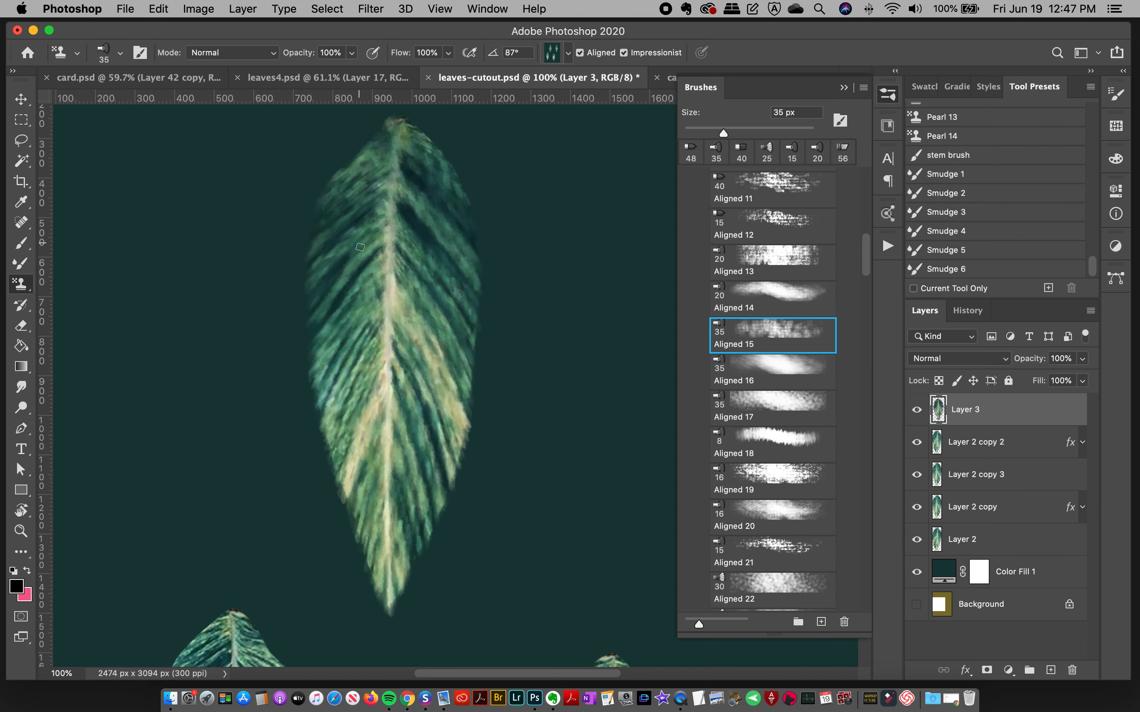
{"action": "mouse_move", "coordinate": [320, 289]}
{"action": "left_mouse_down"}
{"action": "mouse_move", "coordinate": [358, 245]}
{"action": "mouse_move", "coordinate": [339, 259]}
{"action": "mouse_move", "coordinate": [363, 292]}
{"action": "mouse_move", "coordinate": [334, 331]}
{"action": "mouse_move", "coordinate": [349, 317]}
{"action": "mouse_move", "coordinate": [329, 363]}
{"action": "left_mouse_up"}
{"action": "key", "text": "super+z"}
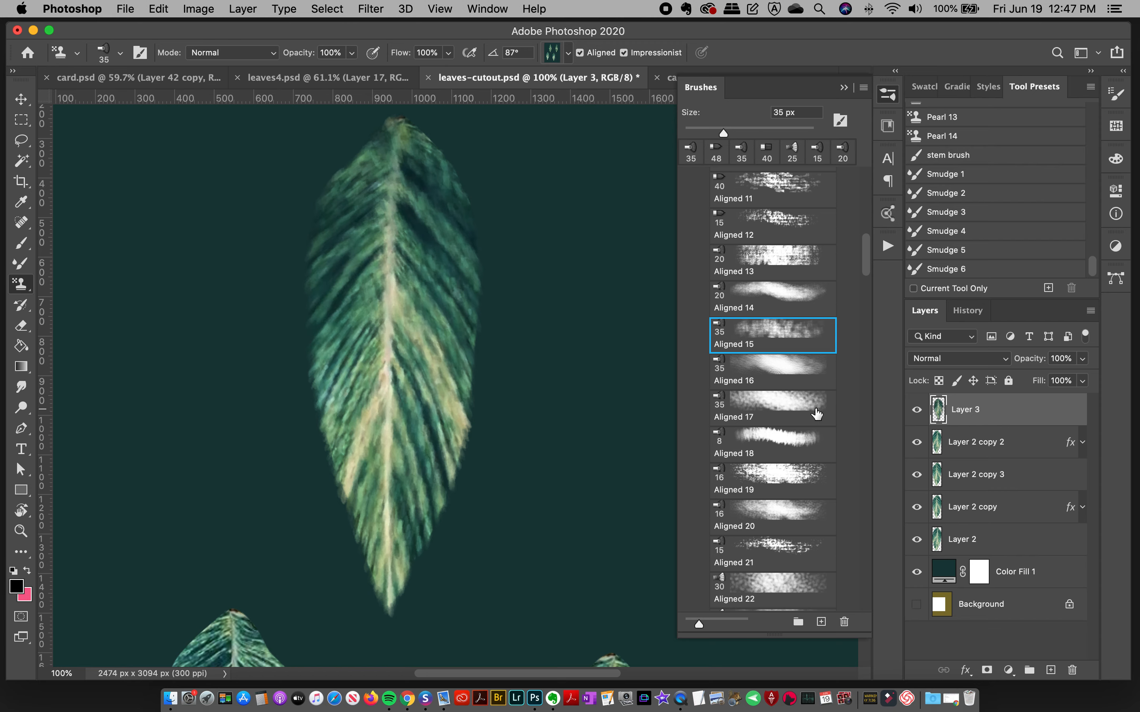
Step: Add grainy texture along the middle of the leaf's left half with the Aligned 19 brush, undoing the trial strokes
{"action": "scroll", "coordinate": [788, 415], "scroll_direction": "down", "scroll_amount": 5}
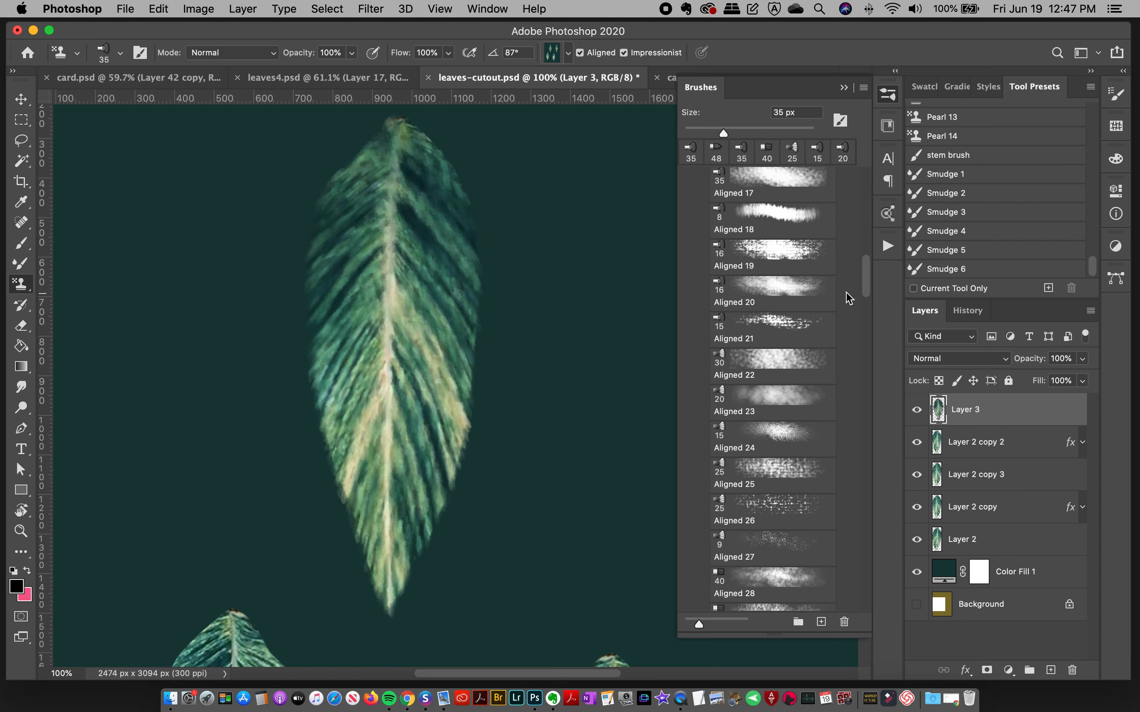
{"action": "left_click", "coordinate": [784, 259]}
{"action": "mouse_move", "coordinate": [359, 305]}
{"action": "left_mouse_down"}
{"action": "mouse_move", "coordinate": [324, 384]}
{"action": "mouse_move", "coordinate": [377, 274]}
{"action": "mouse_move", "coordinate": [346, 328]}
{"action": "mouse_move", "coordinate": [348, 310]}
{"action": "mouse_move", "coordinate": [360, 401]}
{"action": "mouse_move", "coordinate": [351, 269]}
{"action": "mouse_move", "coordinate": [379, 350]}
{"action": "left_mouse_up"}
{"action": "key", "text": "super+z"}
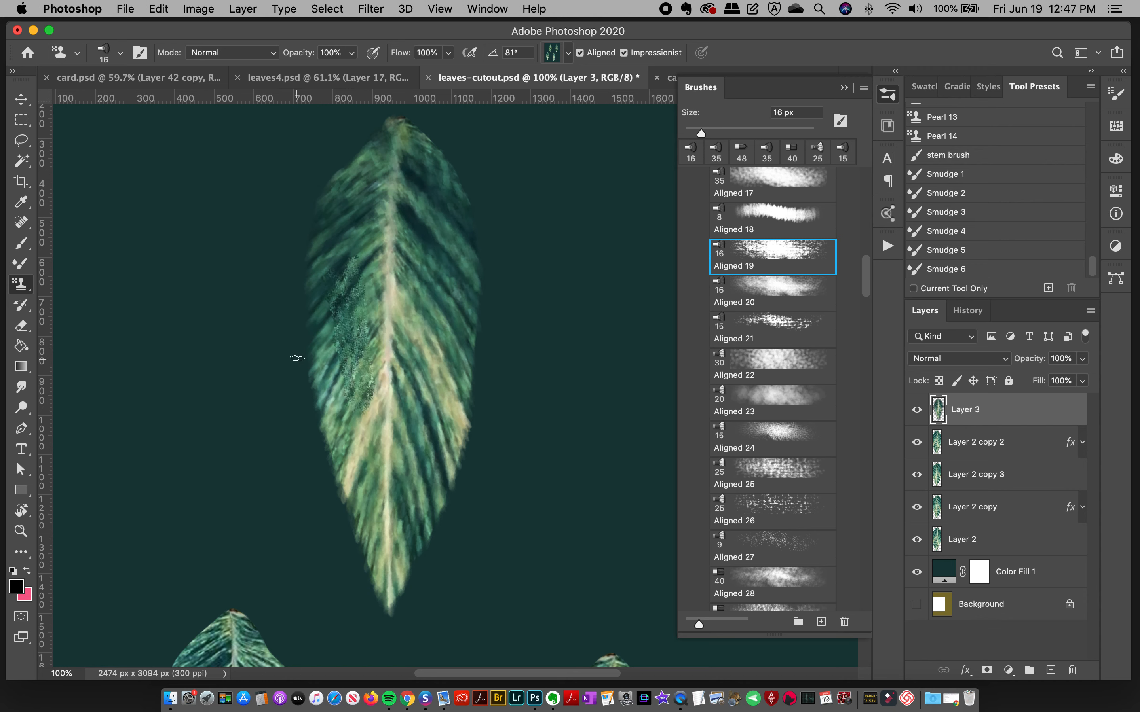
{"action": "key", "text": "super+z"}
{"action": "mouse_move", "coordinate": [355, 309]}
{"action": "left_mouse_down"}
{"action": "mouse_move", "coordinate": [389, 261]}
{"action": "mouse_move", "coordinate": [347, 366]}
{"action": "left_mouse_up"}
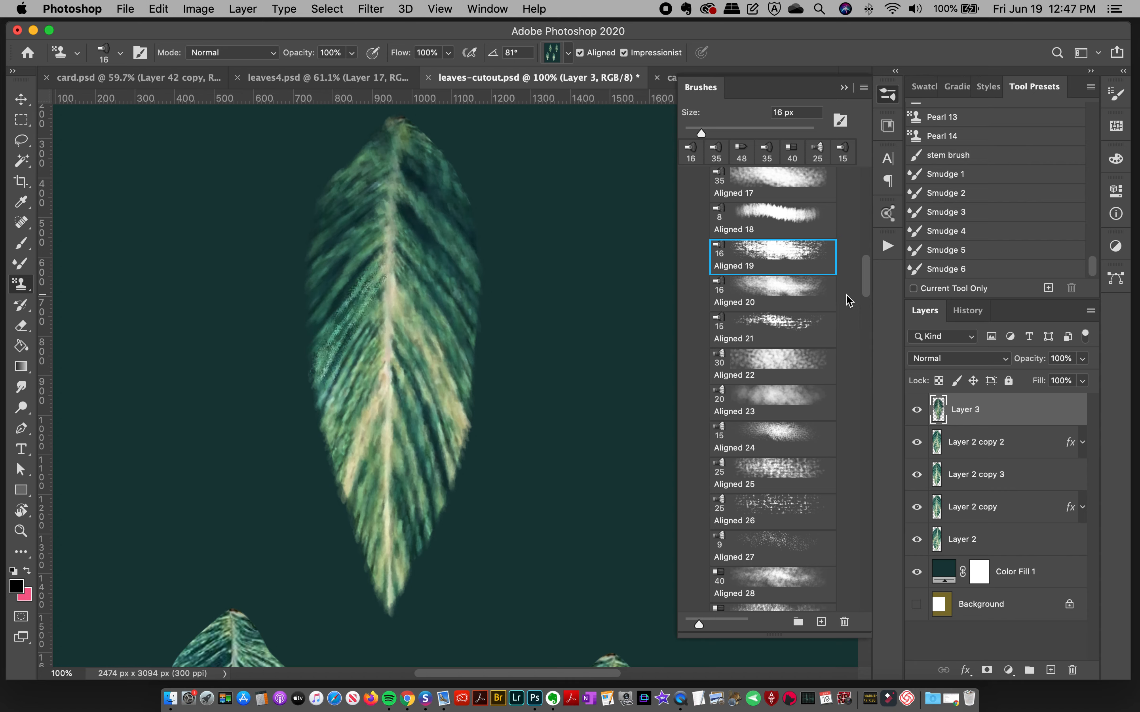
Step: Soften the leaf's right edge and lower left half with Aligned 23 brush strokes
{"action": "scroll", "coordinate": [864, 282], "scroll_direction": "down", "scroll_amount": 4}
{"action": "left_click", "coordinate": [789, 287]}
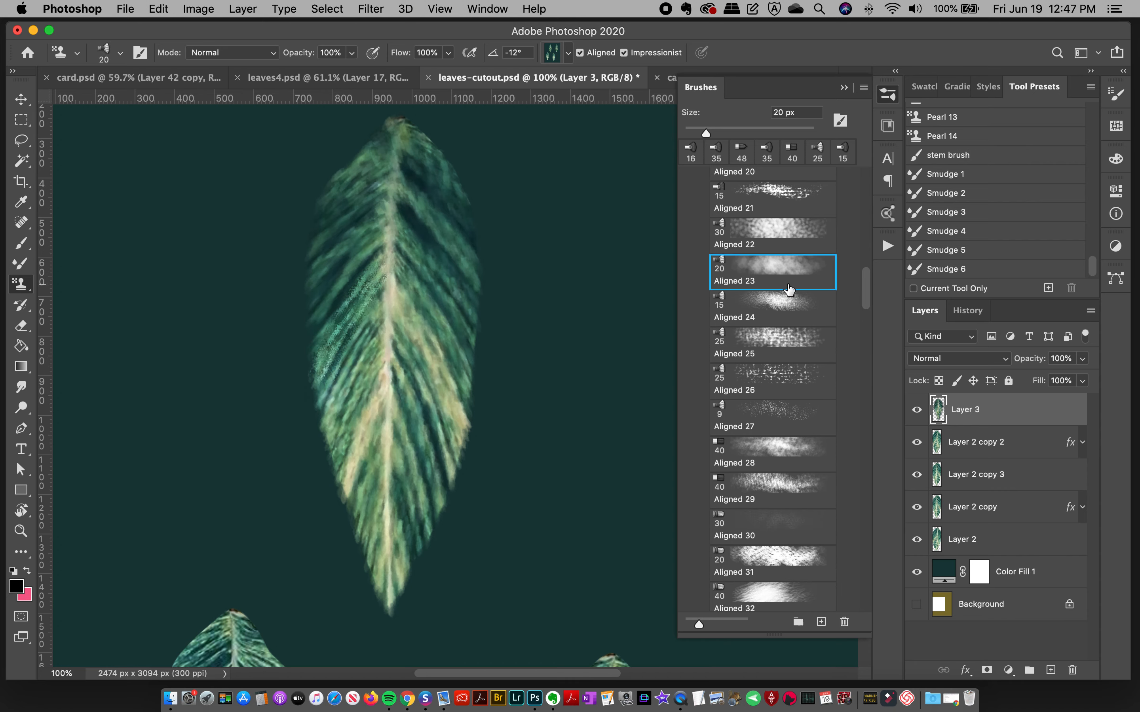
{"action": "mouse_move", "coordinate": [449, 308]}
{"action": "left_mouse_down"}
{"action": "mouse_move", "coordinate": [468, 339]}
{"action": "mouse_move", "coordinate": [429, 290]}
{"action": "mouse_move", "coordinate": [461, 366]}
{"action": "mouse_move", "coordinate": [485, 348]}
{"action": "left_mouse_up"}
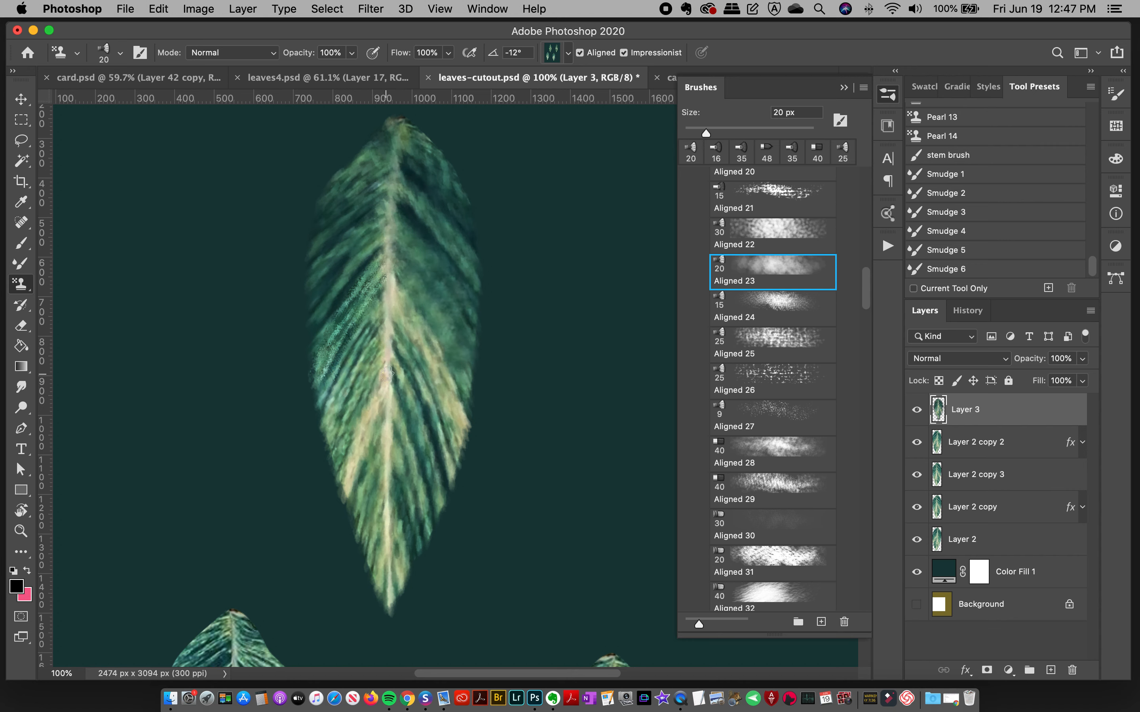
{"action": "mouse_move", "coordinate": [409, 431]}
{"action": "left_mouse_down"}
{"action": "mouse_move", "coordinate": [434, 504]}
{"action": "mouse_move", "coordinate": [352, 414]}
{"action": "left_mouse_up"}
{"action": "left_click_drag", "start_coordinate": [320, 374], "coordinate": [374, 551]}
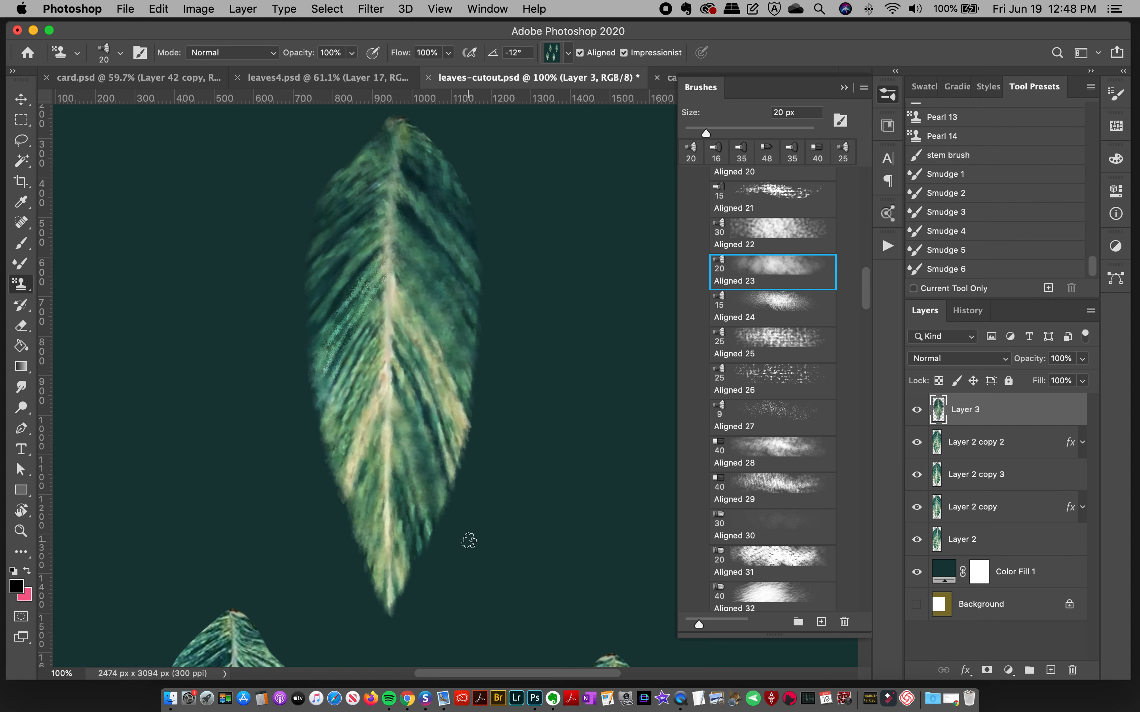
Step: Paint a textured dark vein beside the midrib on the leaf's left half with the Aligned 35 brush
{"action": "left_click_drag", "start_coordinate": [865, 294], "coordinate": [867, 318]}
{"action": "left_click", "coordinate": [766, 446]}
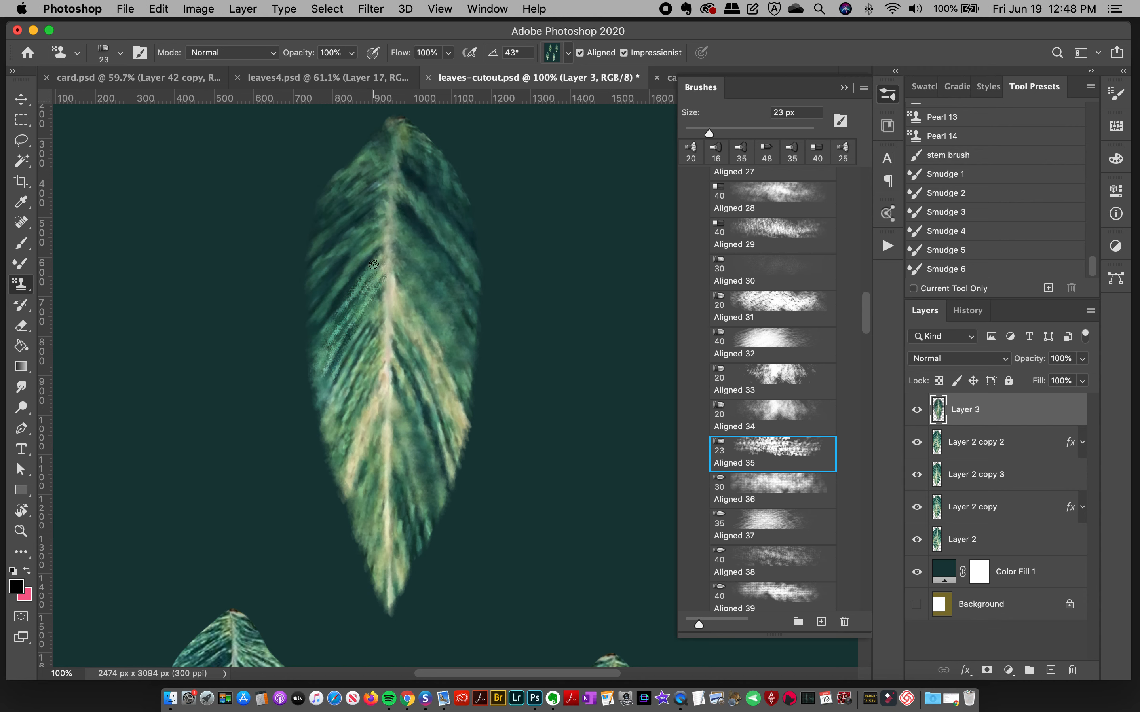
{"action": "mouse_move", "coordinate": [359, 281]}
{"action": "left_mouse_down"}
{"action": "mouse_move", "coordinate": [334, 327]}
{"action": "mouse_move", "coordinate": [371, 257]}
{"action": "left_mouse_up"}
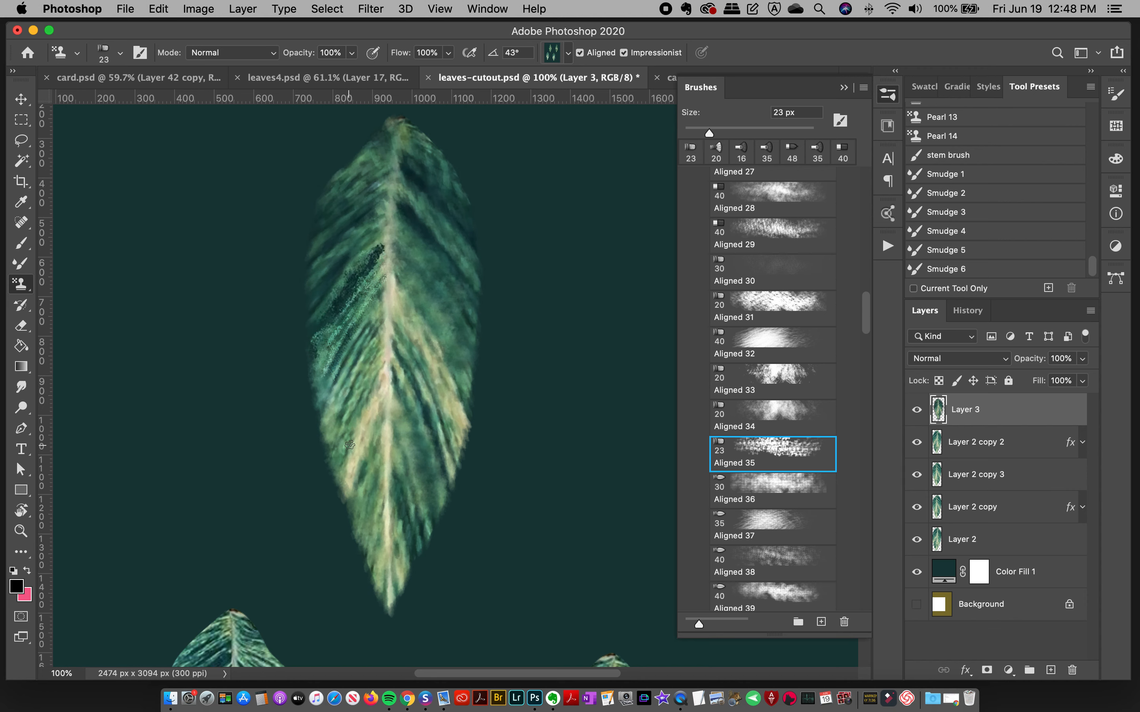
Step: Try strokes with the Aligned 37 and Aligned 32 brushes on the leaf's left half and undo them
{"action": "left_click", "coordinate": [764, 527]}
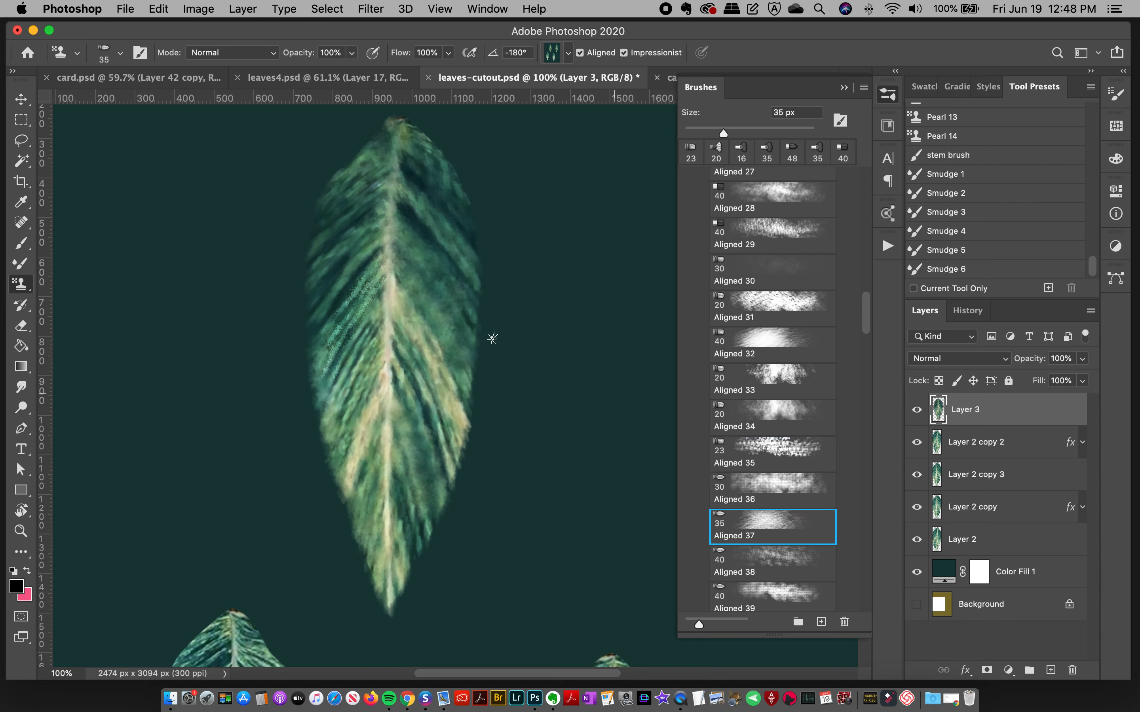
{"action": "mouse_move", "coordinate": [383, 244]}
{"action": "left_mouse_down"}
{"action": "mouse_move", "coordinate": [323, 320]}
{"action": "mouse_move", "coordinate": [367, 255]}
{"action": "mouse_move", "coordinate": [309, 362]}
{"action": "left_mouse_up"}
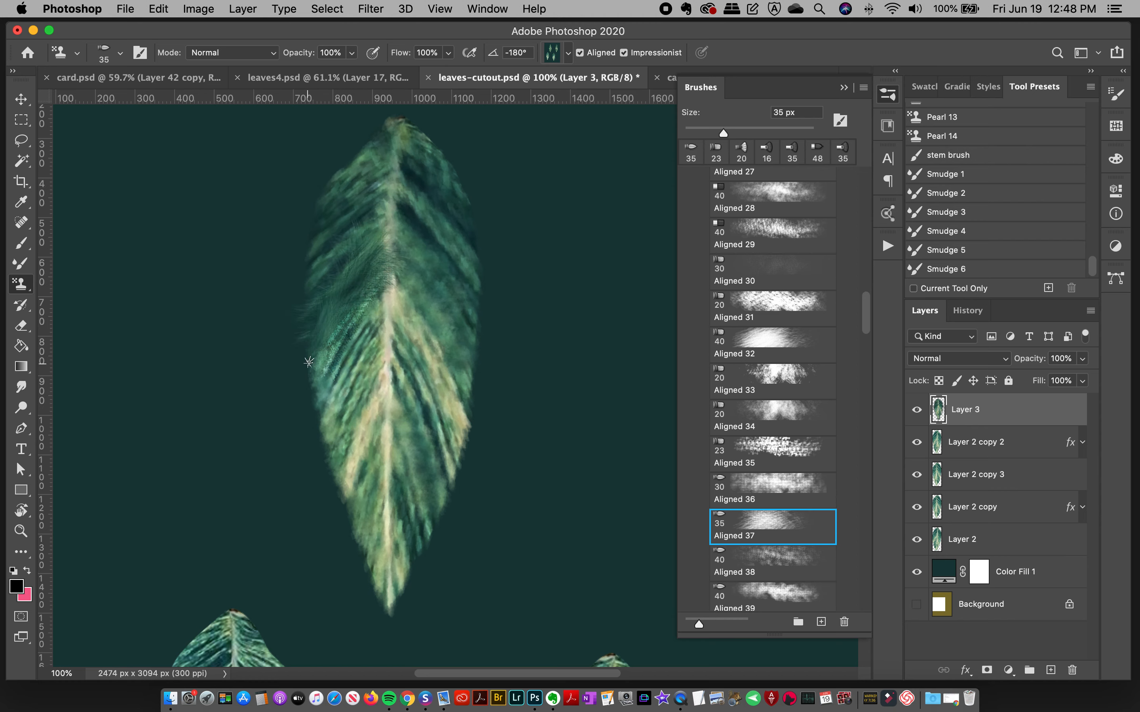
{"action": "key", "text": "super+z"}
{"action": "key", "text": "super+z"}
{"action": "left_click", "coordinate": [782, 338]}
{"action": "mouse_move", "coordinate": [382, 249]}
{"action": "left_mouse_down"}
{"action": "mouse_move", "coordinate": [314, 260]}
{"action": "mouse_move", "coordinate": [375, 263]}
{"action": "left_mouse_up"}
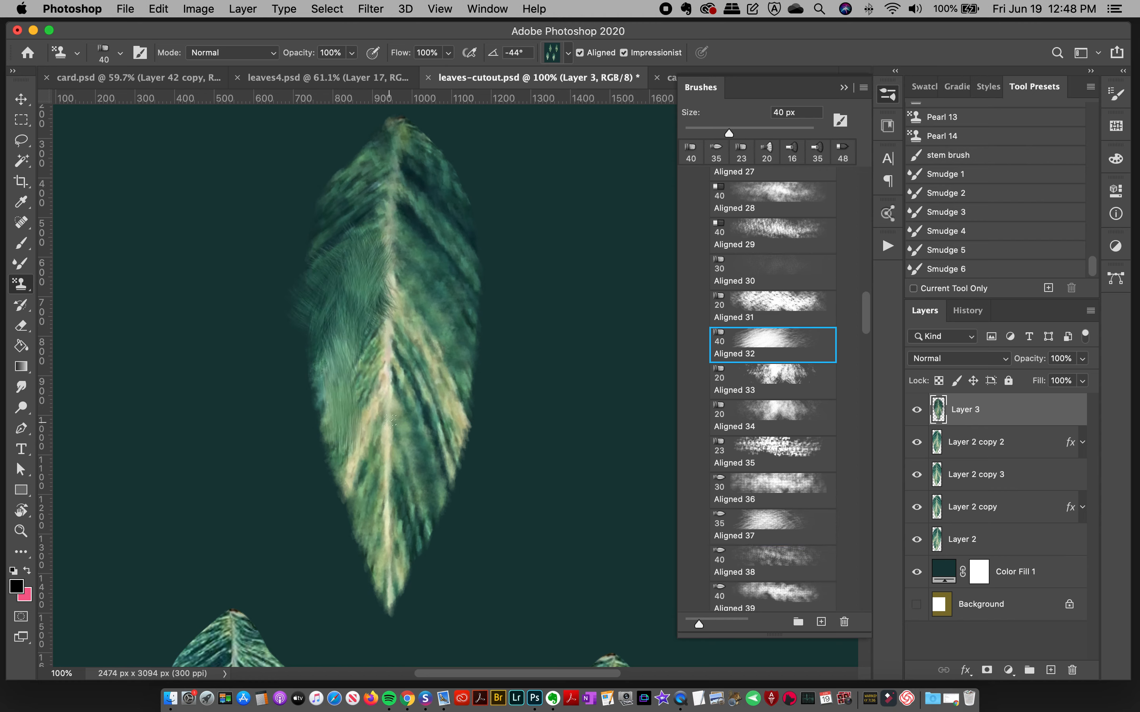
{"action": "key", "text": "super+z"}
Step: Add dabbed texture across the leaf's upper veins and lower left half with the Aligned 40 brush
{"action": "left_click_drag", "start_coordinate": [863, 316], "coordinate": [863, 353]}
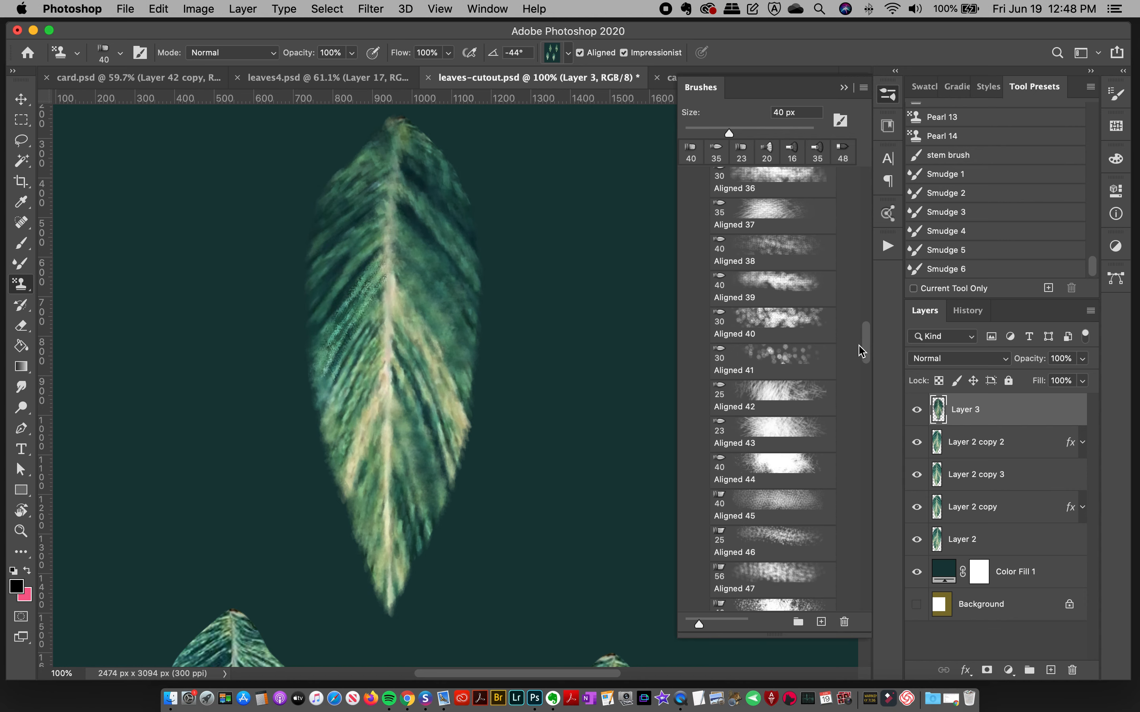
{"action": "left_click", "coordinate": [782, 324]}
{"action": "mouse_move", "coordinate": [367, 266]}
{"action": "left_mouse_down"}
{"action": "mouse_move", "coordinate": [330, 339]}
{"action": "mouse_move", "coordinate": [363, 282]}
{"action": "mouse_move", "coordinate": [414, 309]}
{"action": "left_mouse_up"}
{"action": "mouse_move", "coordinate": [436, 242]}
{"action": "left_mouse_down"}
{"action": "mouse_move", "coordinate": [450, 245]}
{"action": "mouse_move", "coordinate": [414, 205]}
{"action": "left_mouse_up"}
{"action": "mouse_move", "coordinate": [374, 434]}
{"action": "left_mouse_down"}
{"action": "mouse_move", "coordinate": [363, 490]}
{"action": "mouse_move", "coordinate": [372, 556]}
{"action": "left_mouse_up"}
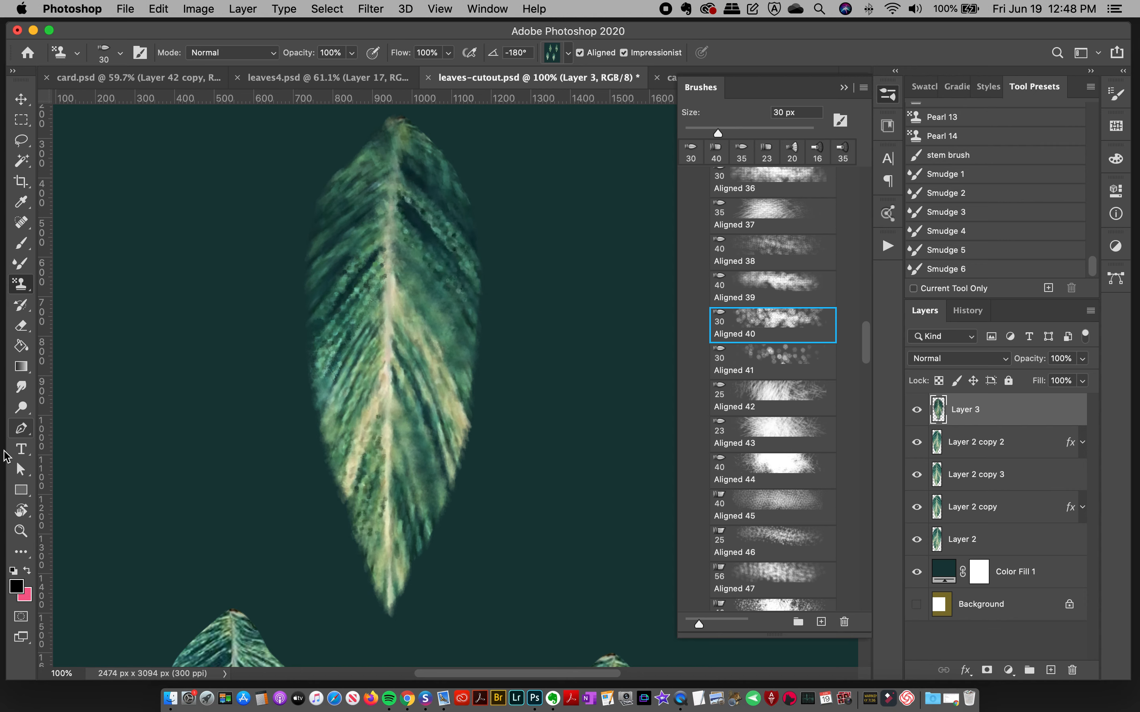
Step: Examine the finished gold-accented leaves up close in leaves4.psd for reference, and return to leaves-cutout.psd
{"action": "key", "text": "z"}
{"action": "left_click", "coordinate": [421, 346], "text": "alt"}
{"action": "left_click", "coordinate": [420, 346], "text": "alt"}
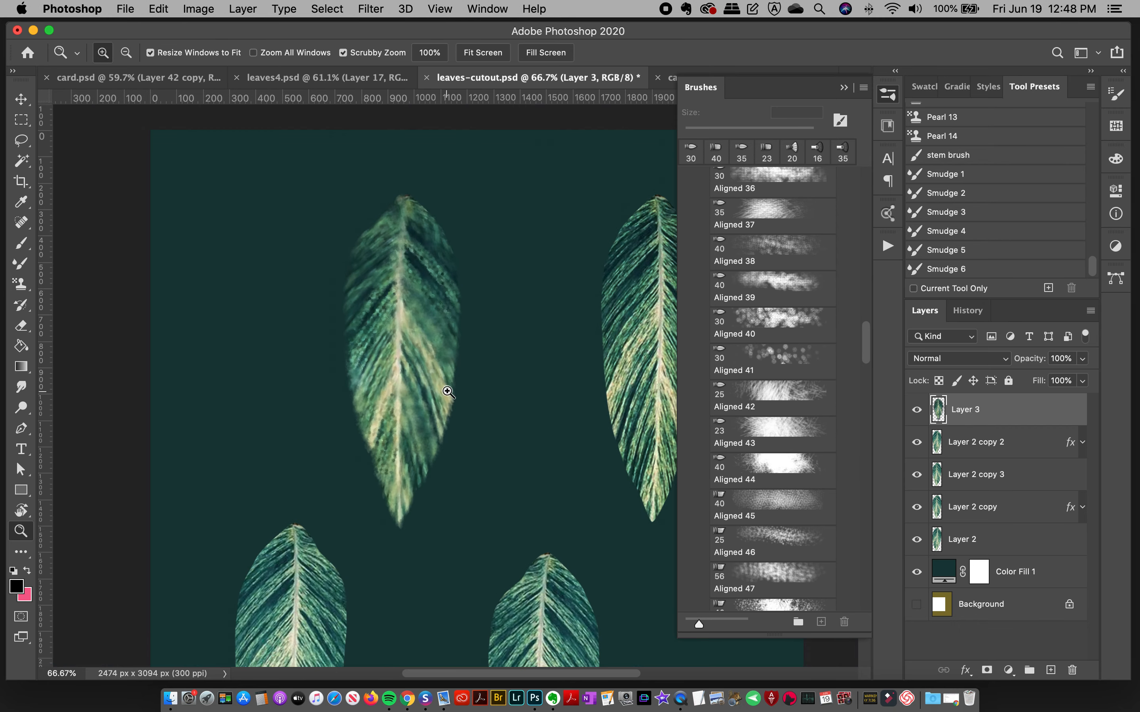
{"action": "left_click", "coordinate": [357, 78]}
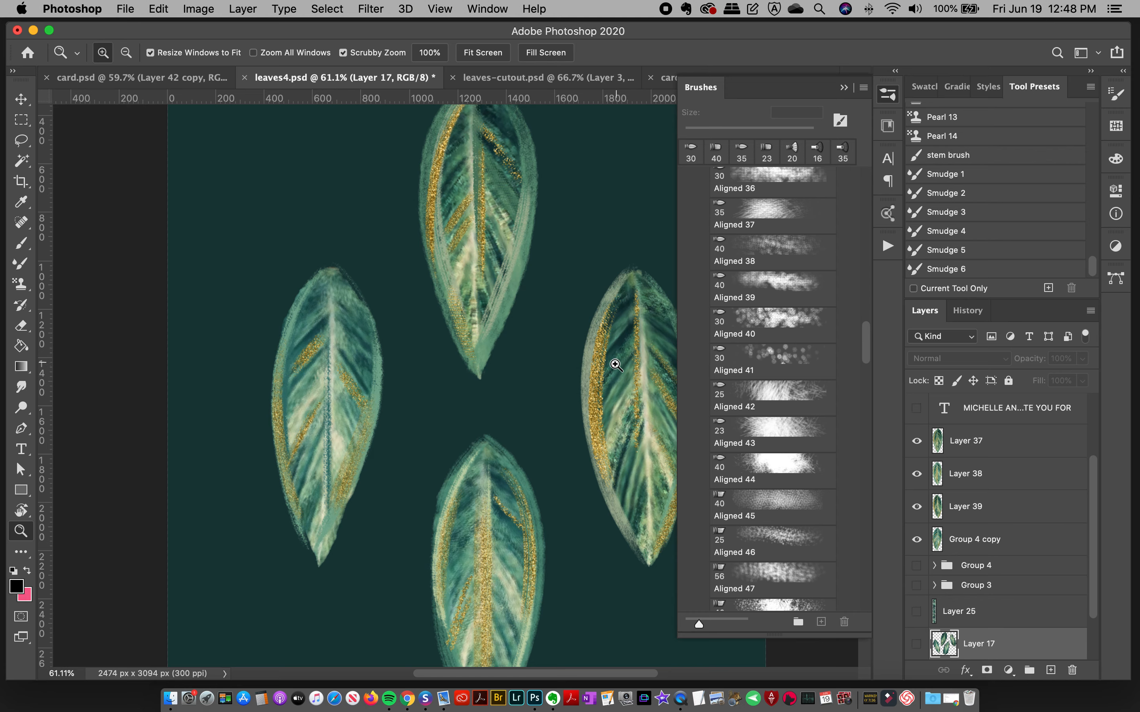
{"action": "left_click", "coordinate": [500, 363]}
{"action": "left_click", "coordinate": [518, 349]}
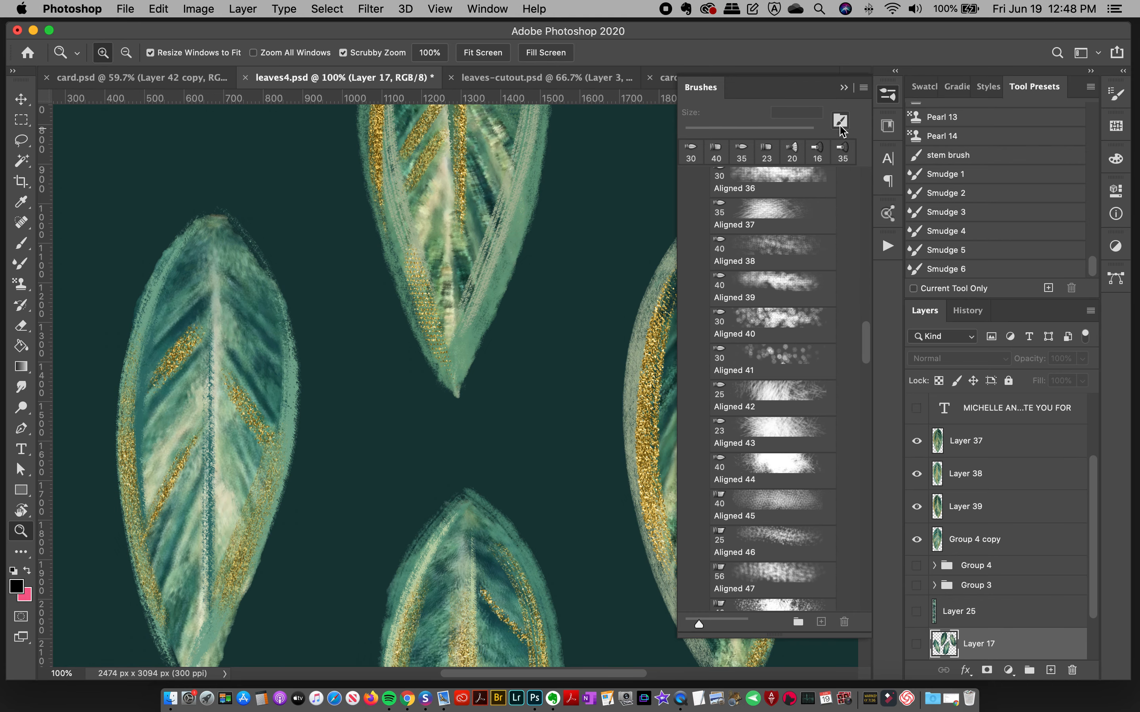
{"action": "left_click", "coordinate": [887, 96]}
{"action": "scroll", "coordinate": [868, 348], "scroll_direction": "down", "scroll_amount": 5}
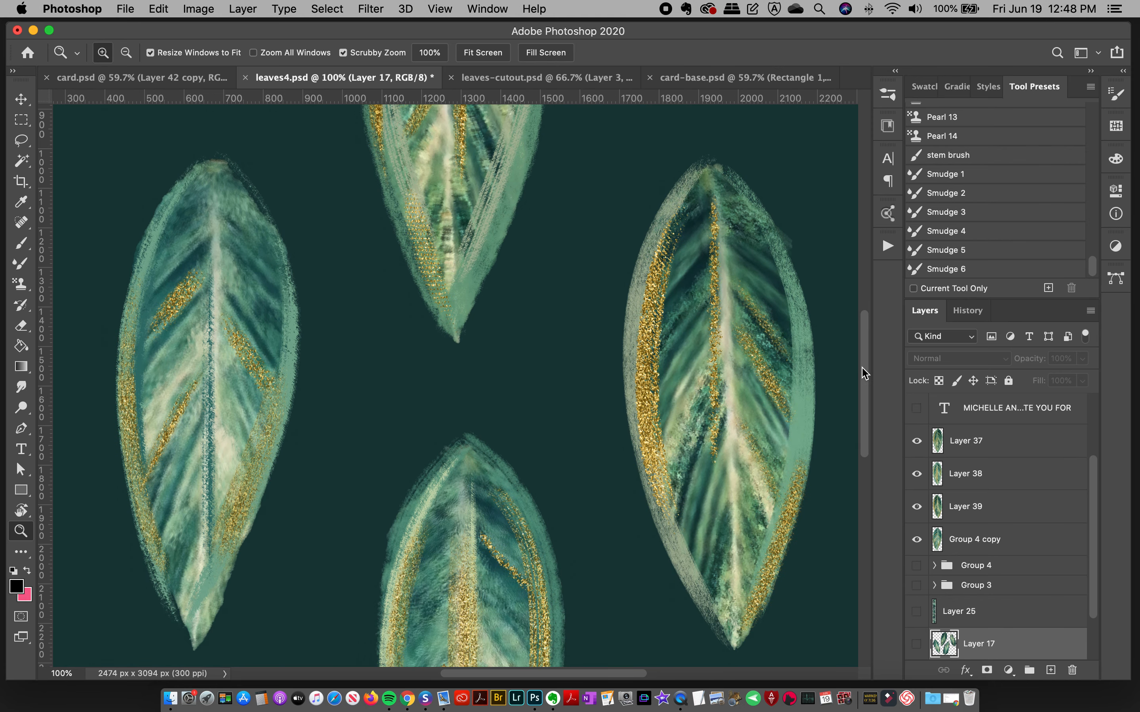
{"action": "scroll", "coordinate": [862, 370], "scroll_direction": "up", "scroll_amount": 5}
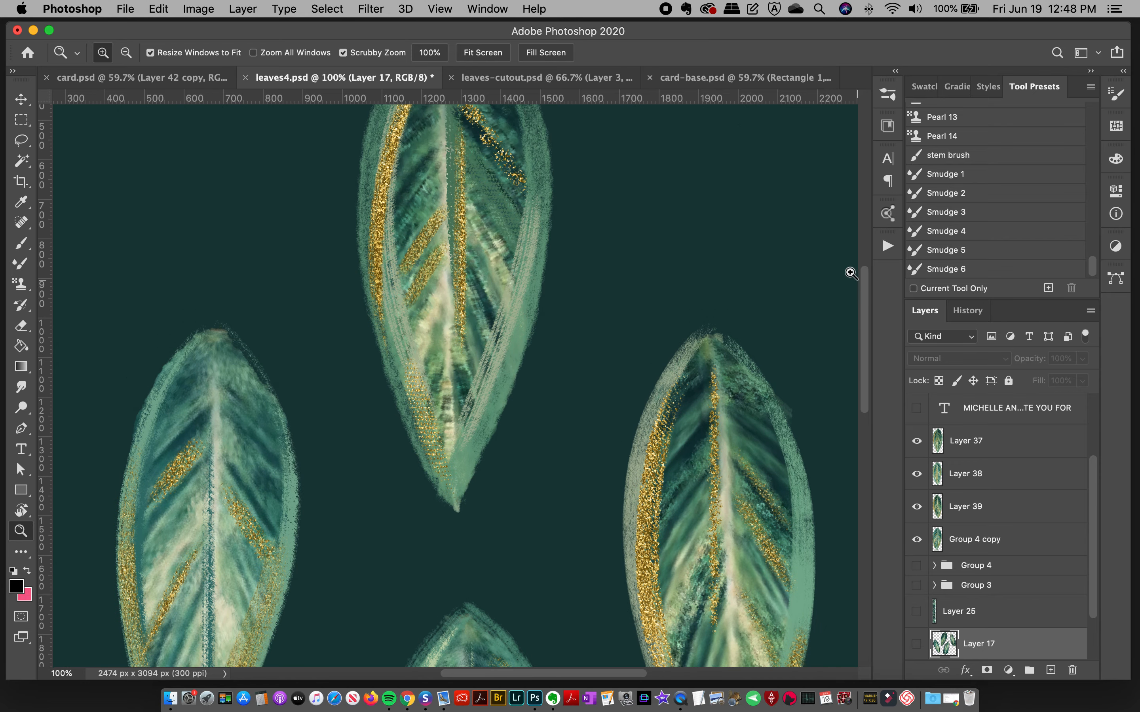
{"action": "left_click", "coordinate": [553, 78]}
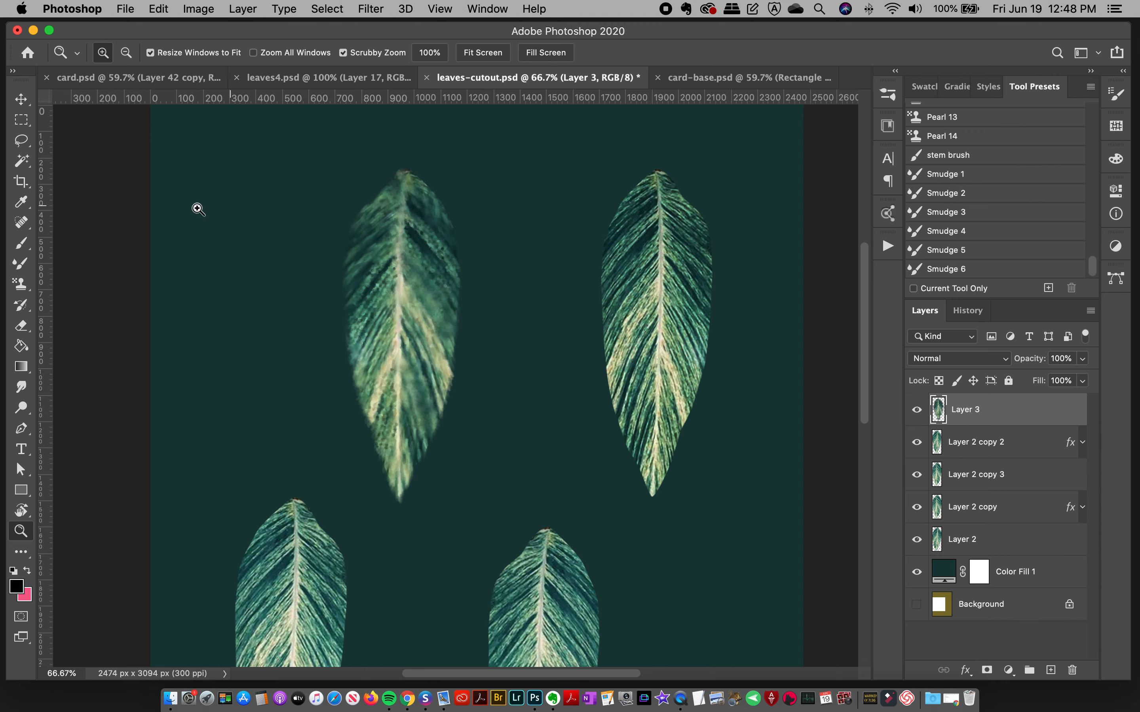
Step: Try a stroke down the leaf's midrib with the Aligned 50 brush and undo it
{"action": "left_click", "coordinate": [888, 95]}
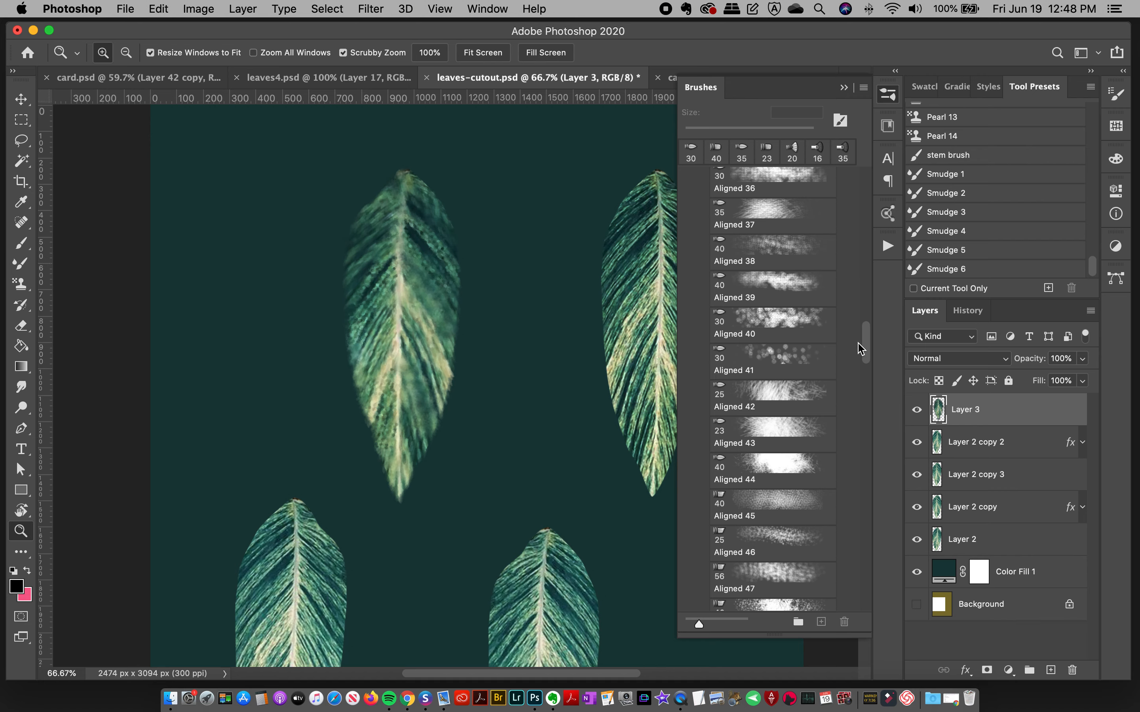
{"action": "scroll", "coordinate": [870, 344], "scroll_direction": "down", "scroll_amount": 5}
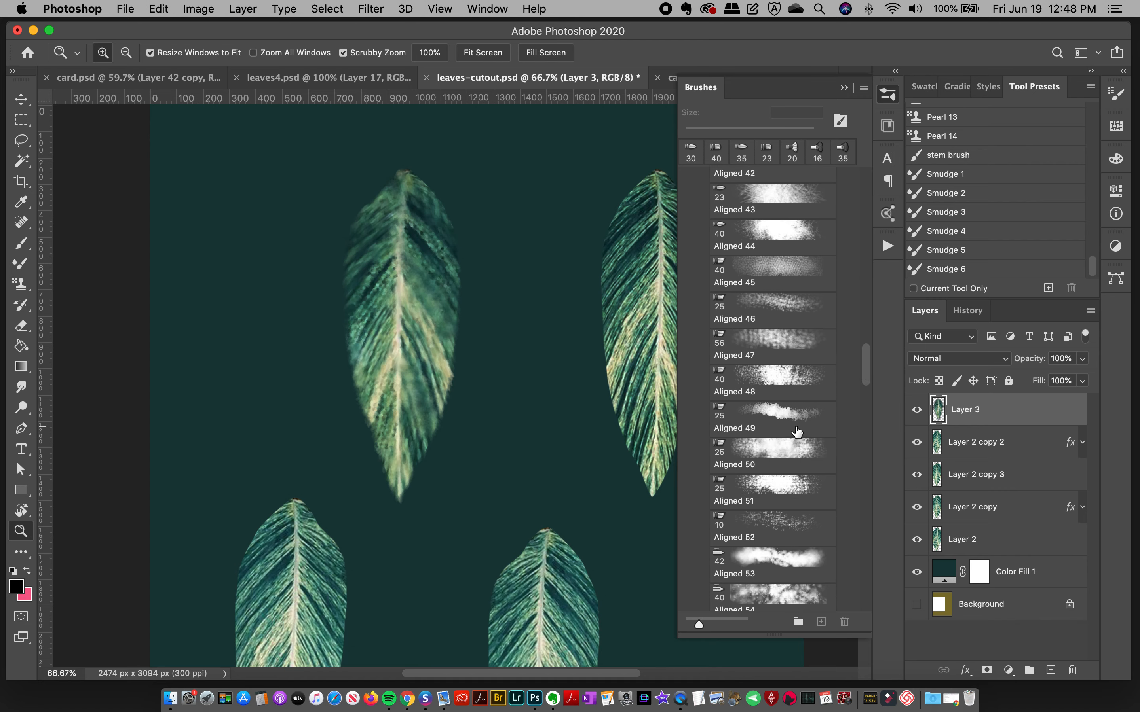
{"action": "left_click", "coordinate": [773, 452]}
{"action": "left_click_drag", "start_coordinate": [401, 196], "coordinate": [398, 337]}
{"action": "key", "text": "super+z"}
Step: Try Pattern Stamp strokes down the leaf's midrib with the Aligned 51 brush and undo them
{"action": "left_click", "coordinate": [21, 284]}
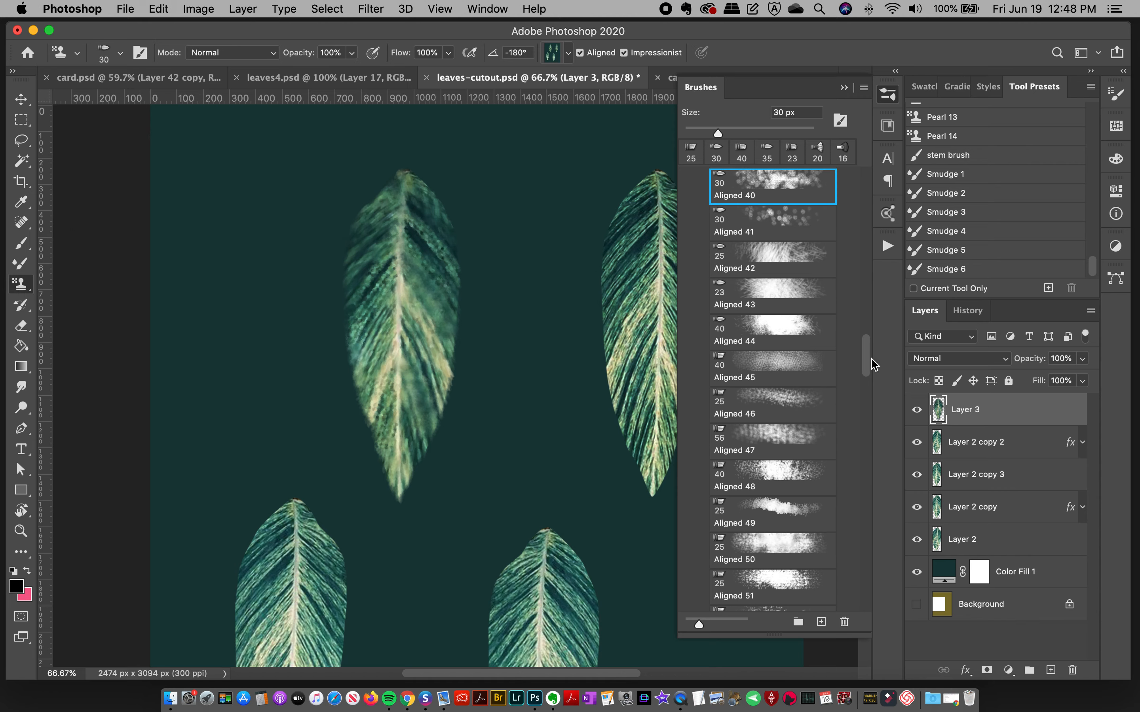
{"action": "scroll", "coordinate": [866, 365], "scroll_direction": "down", "scroll_amount": 5}
{"action": "left_click", "coordinate": [772, 389]}
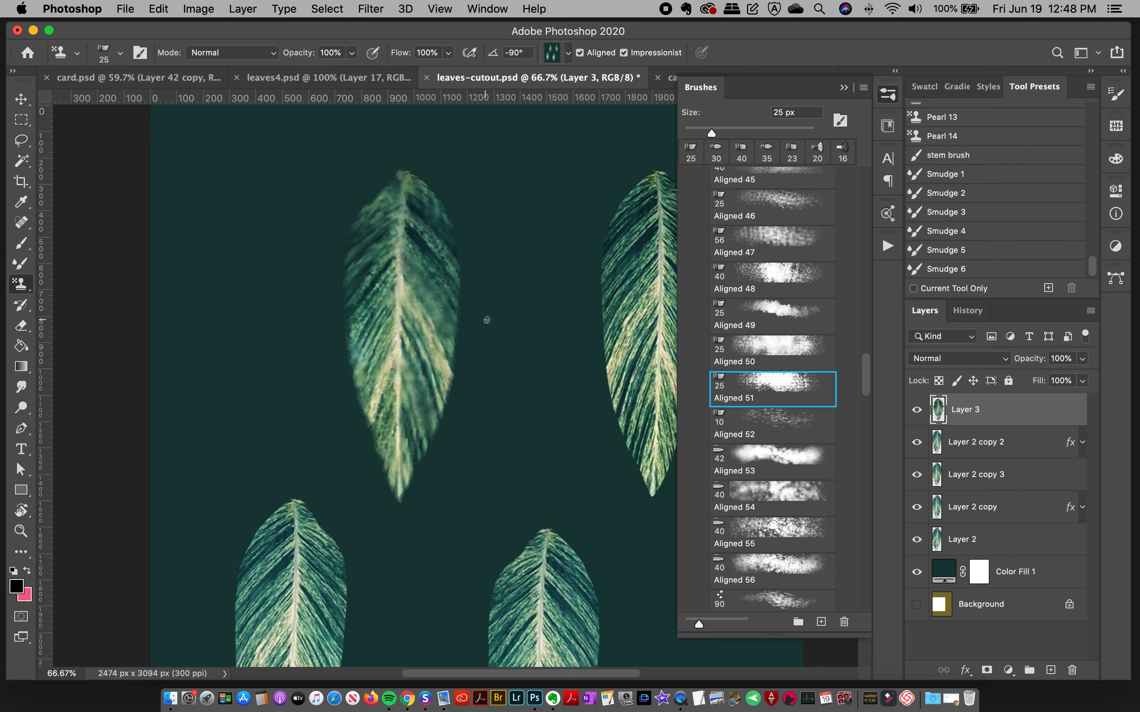
{"action": "left_click_drag", "start_coordinate": [404, 213], "coordinate": [390, 471]}
{"action": "key", "text": "super+z"}
{"action": "left_click_drag", "start_coordinate": [406, 190], "coordinate": [390, 476]}
{"action": "key", "text": "super+z"}
Step: Try a Pattern Stamp stroke down the leaf's midrib with the Aligned 48 brush and undo it
{"action": "left_click", "coordinate": [771, 275]}
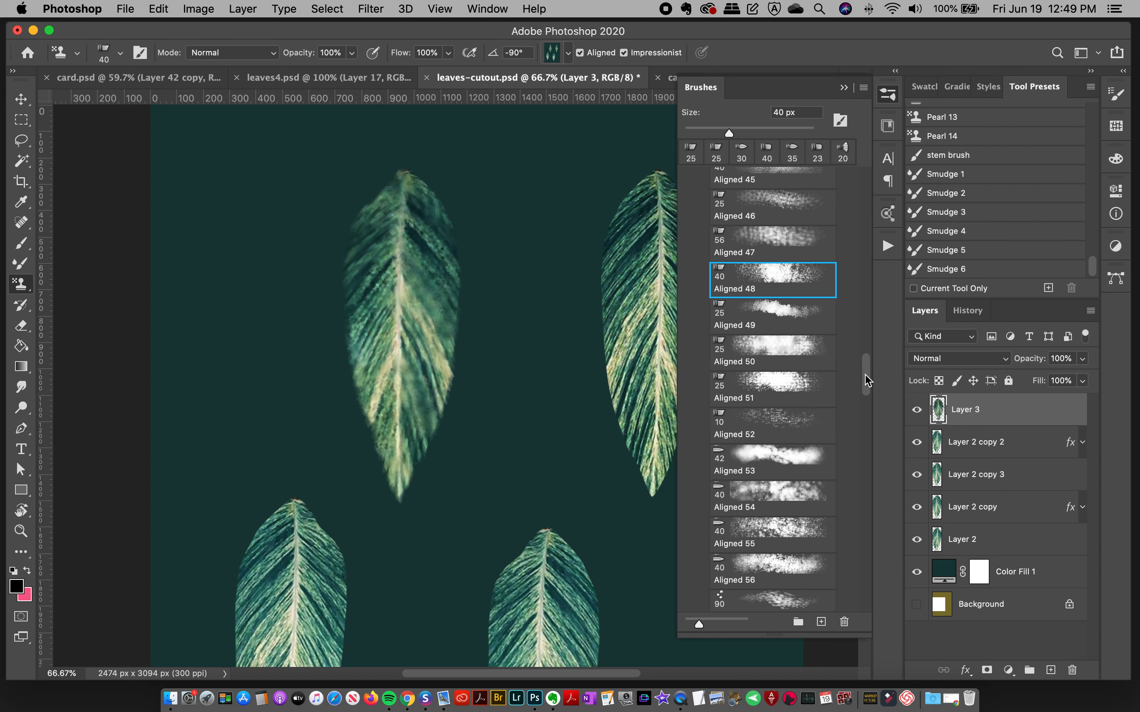
{"action": "scroll", "coordinate": [867, 387], "scroll_direction": "down", "scroll_amount": 5}
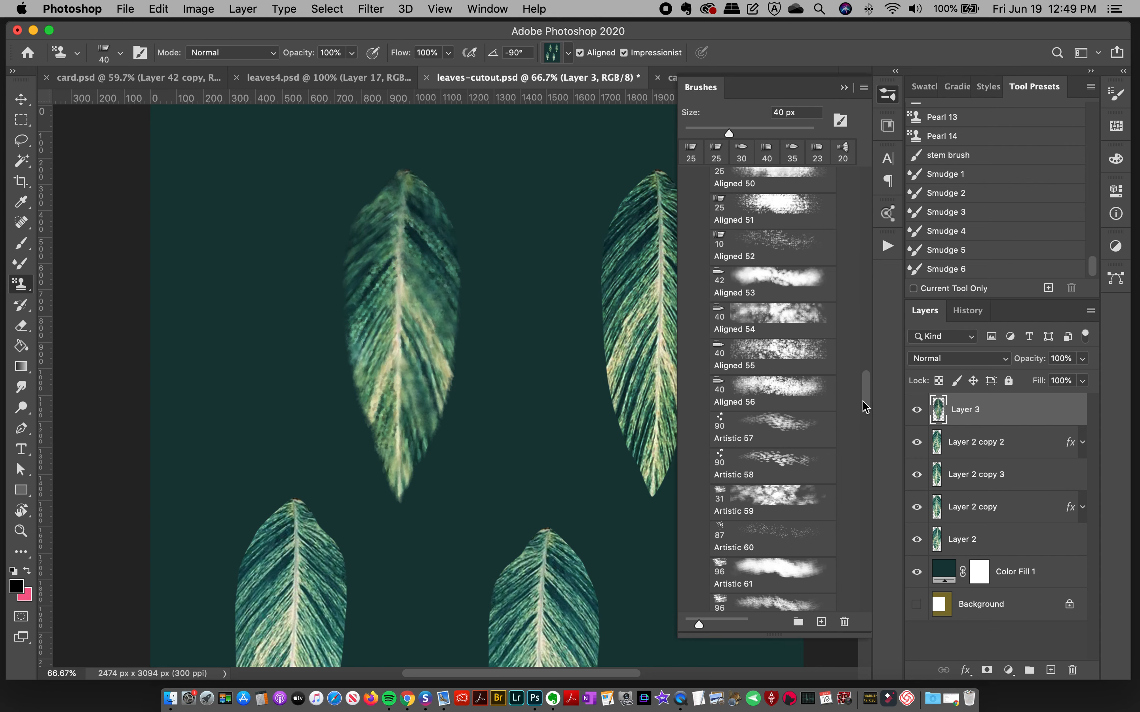
{"action": "left_click_drag", "start_coordinate": [394, 206], "coordinate": [398, 417]}
{"action": "key", "text": "super+z"}
Step: Paint soft strokes along the leaf's midrib down to its tip with the Aligned 24 brush
{"action": "left_click_drag", "start_coordinate": [862, 392], "coordinate": [878, 279]}
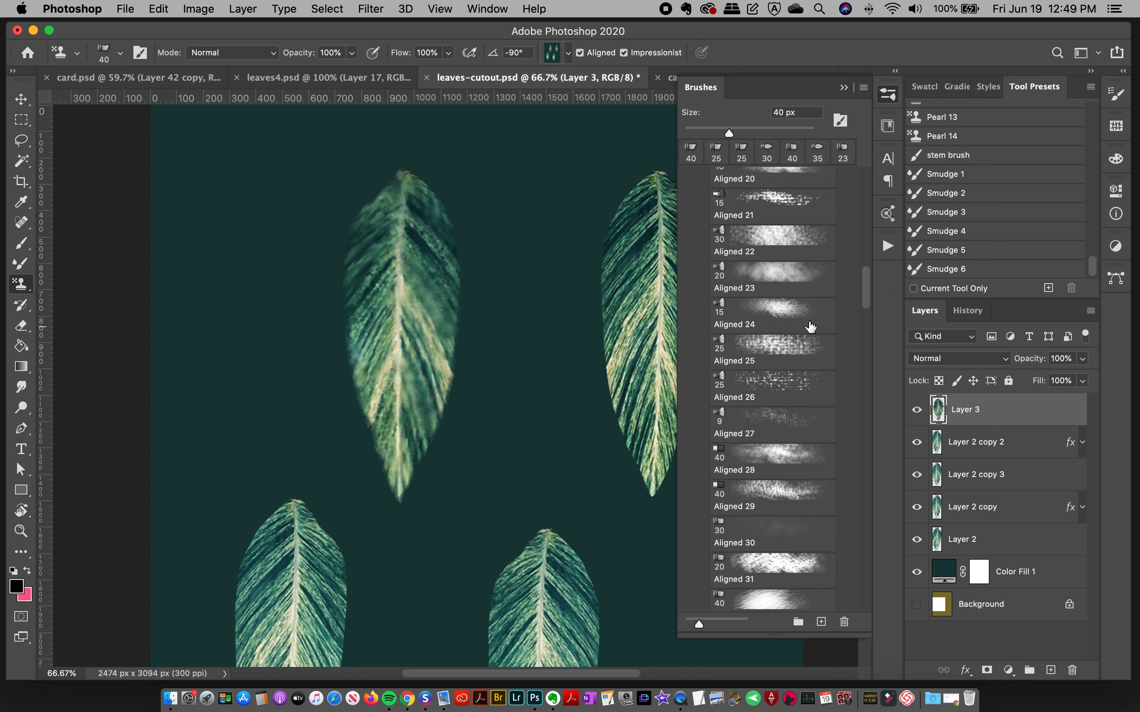
{"action": "left_click", "coordinate": [774, 315]}
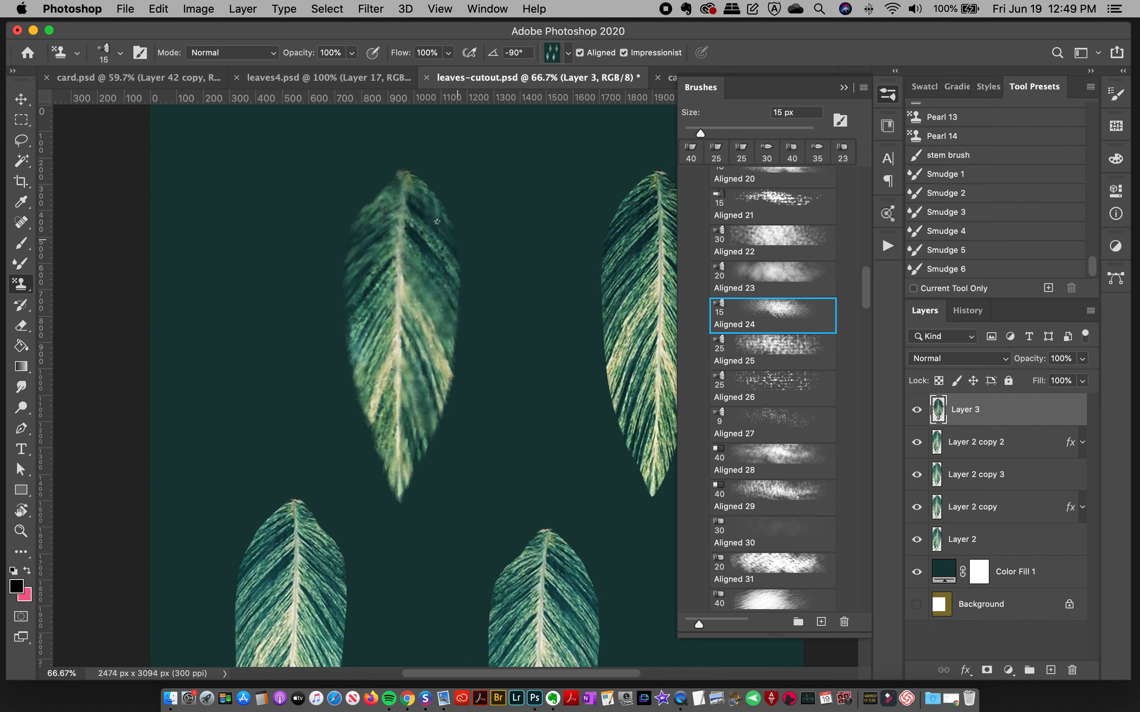
{"action": "left_click_drag", "start_coordinate": [402, 197], "coordinate": [398, 451]}
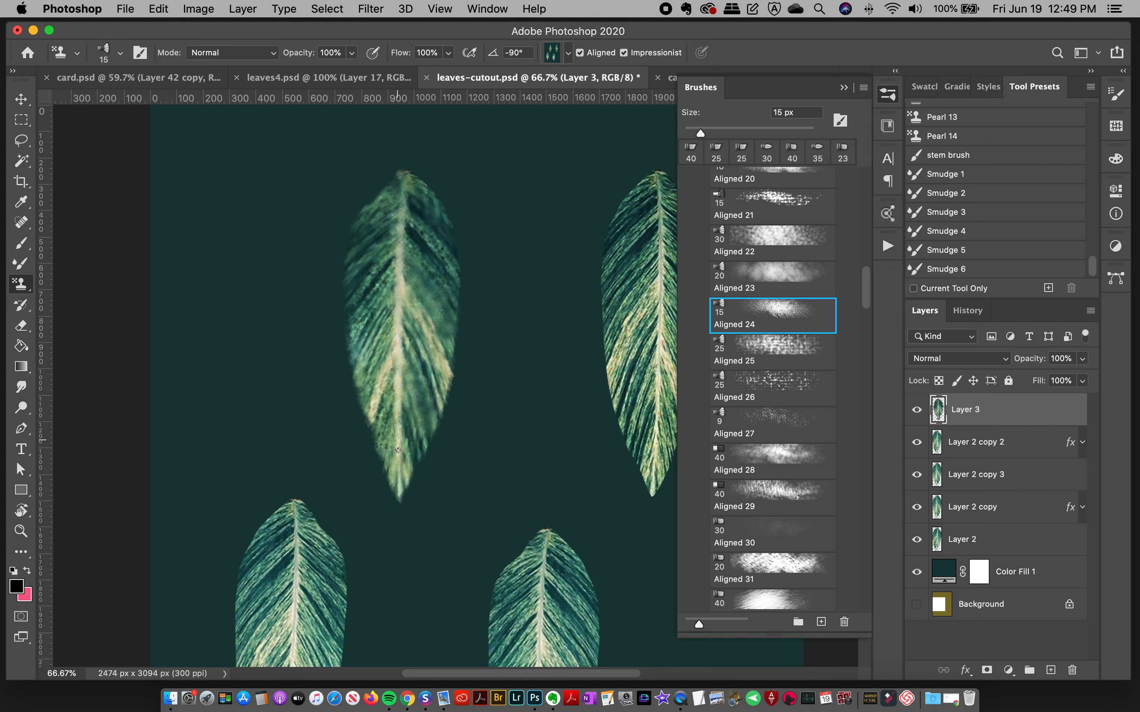
{"action": "left_click_drag", "start_coordinate": [399, 219], "coordinate": [394, 358]}
{"action": "left_click_drag", "start_coordinate": [392, 435], "coordinate": [394, 468]}
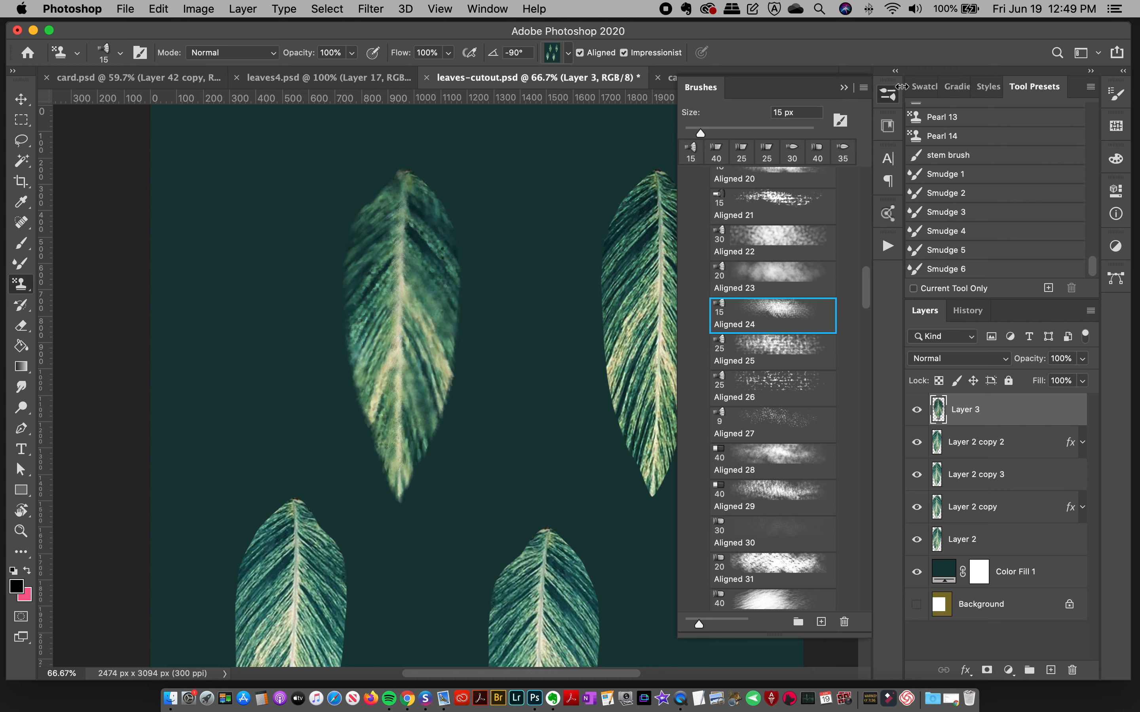
{"action": "left_click", "coordinate": [887, 94]}
{"action": "left_click", "coordinate": [21, 531]}
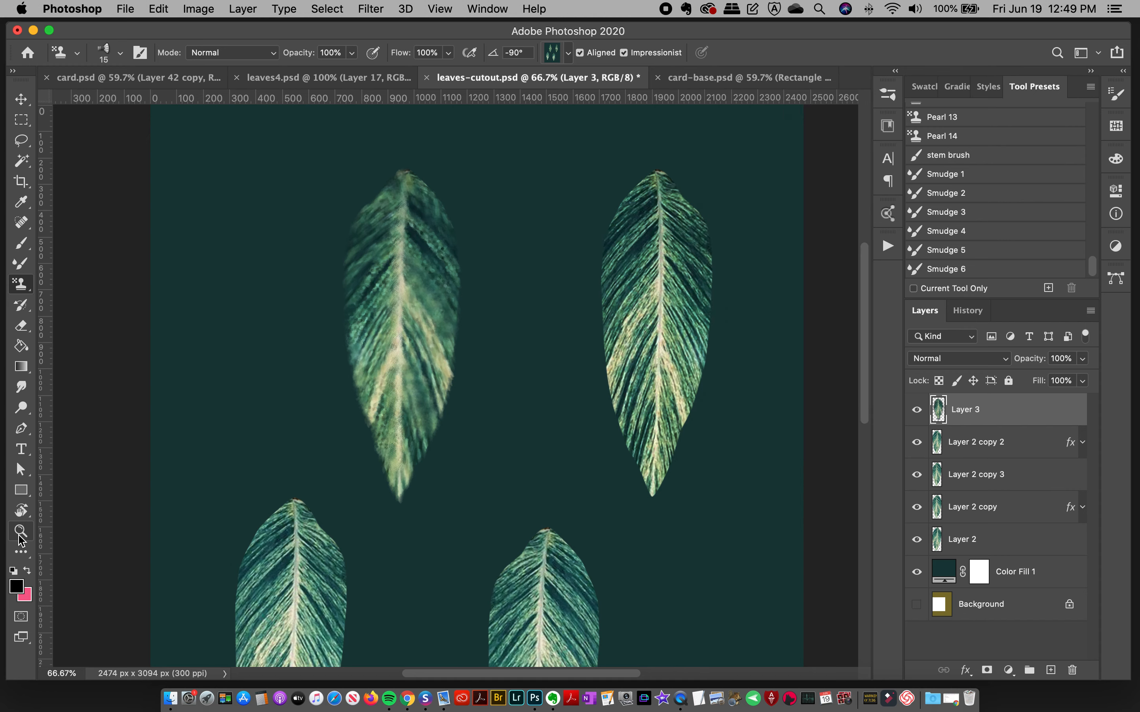
{"action": "left_click", "coordinate": [443, 246]}
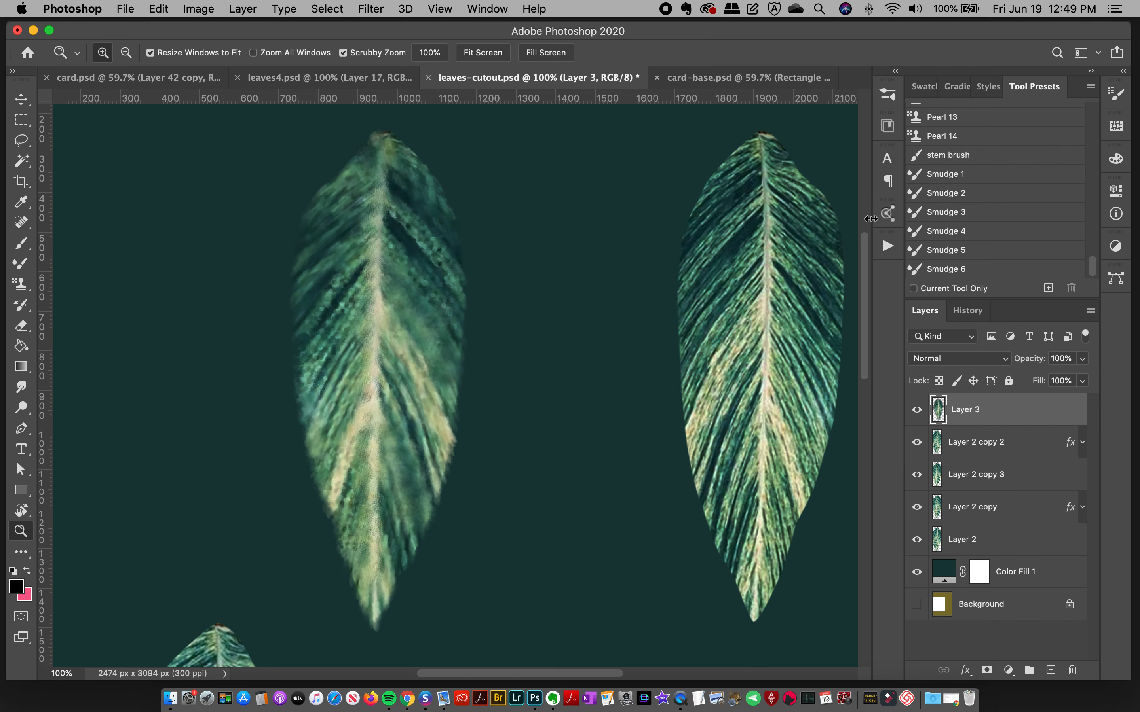
Step: Try a stroke with the Aligned 20 brush on the leaf's upper left half and undo it
{"action": "left_click", "coordinate": [887, 95]}
{"action": "scroll", "coordinate": [870, 272], "scroll_direction": "up", "scroll_amount": 1}
{"action": "scroll", "coordinate": [870, 272], "scroll_direction": "up", "scroll_amount": 5}
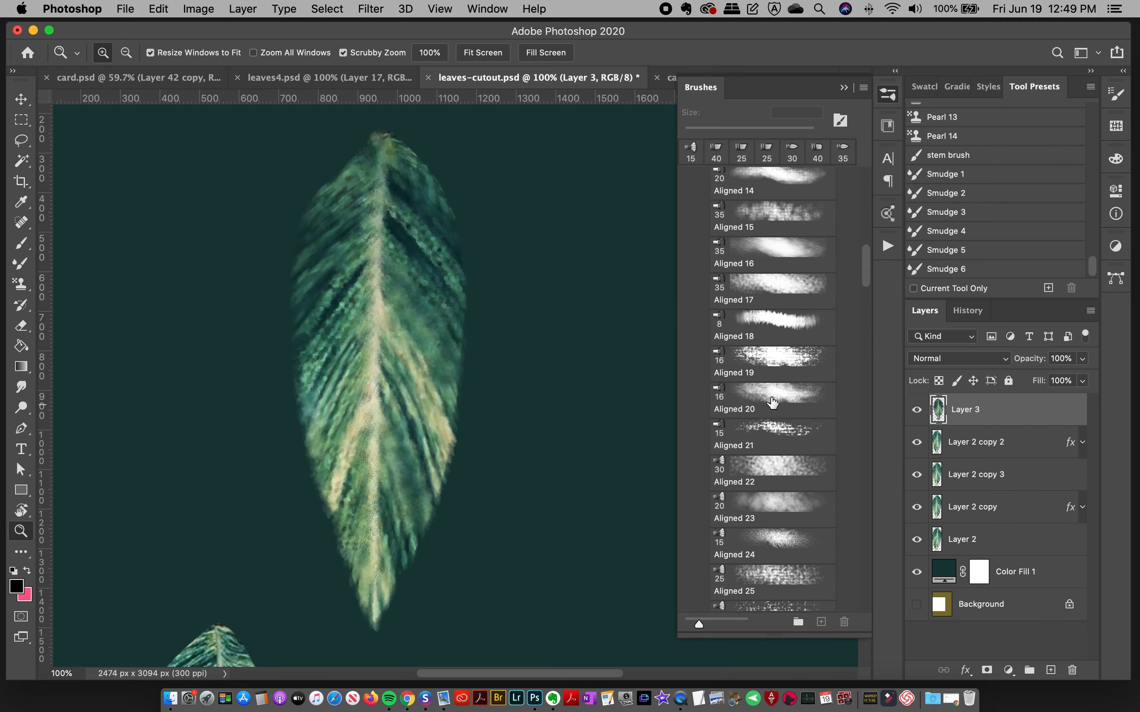
{"action": "left_click", "coordinate": [773, 402]}
{"action": "left_click_drag", "start_coordinate": [360, 246], "coordinate": [314, 311]}
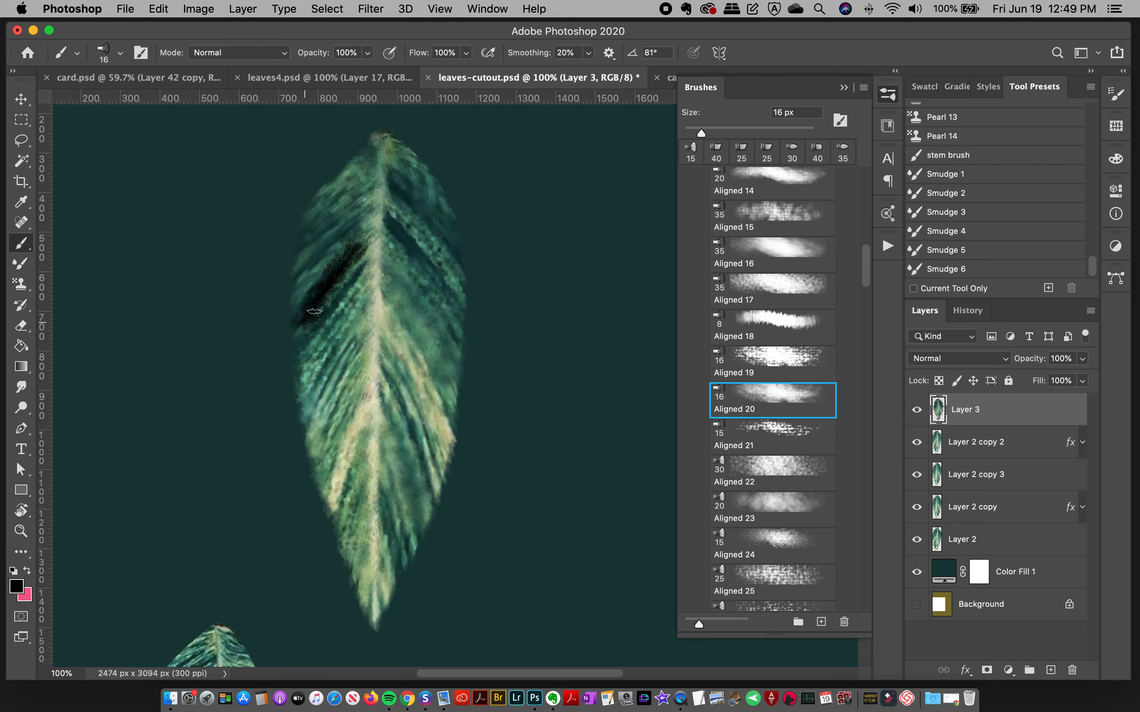
{"action": "key", "text": "super+z"}
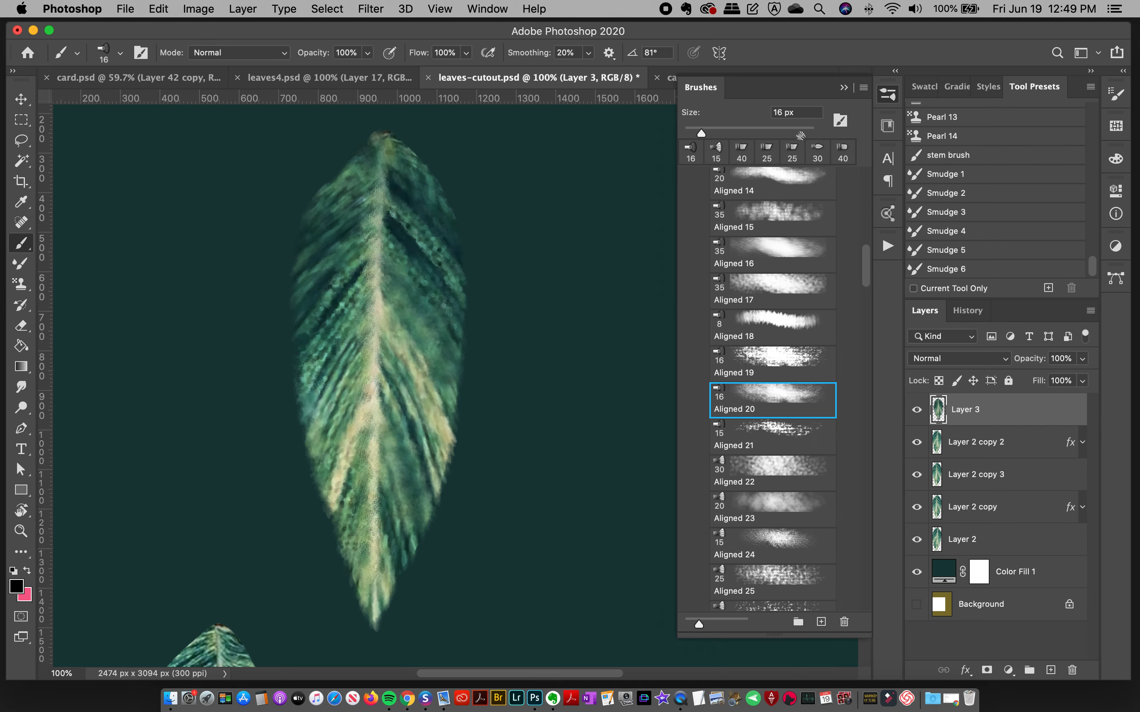
Step: Set up the Pattern Stamp tool with the Aligned 20 brush
{"action": "left_click", "coordinate": [21, 284]}
{"action": "left_click", "coordinate": [137, 284]}
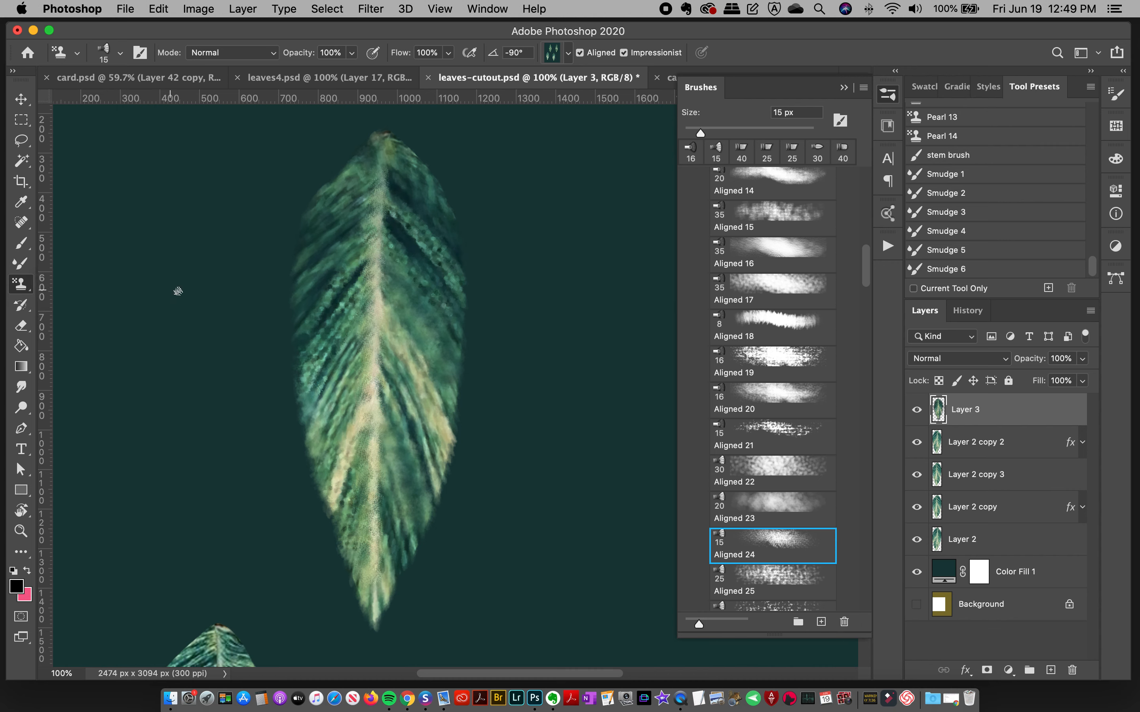
{"action": "left_click", "coordinate": [766, 394]}
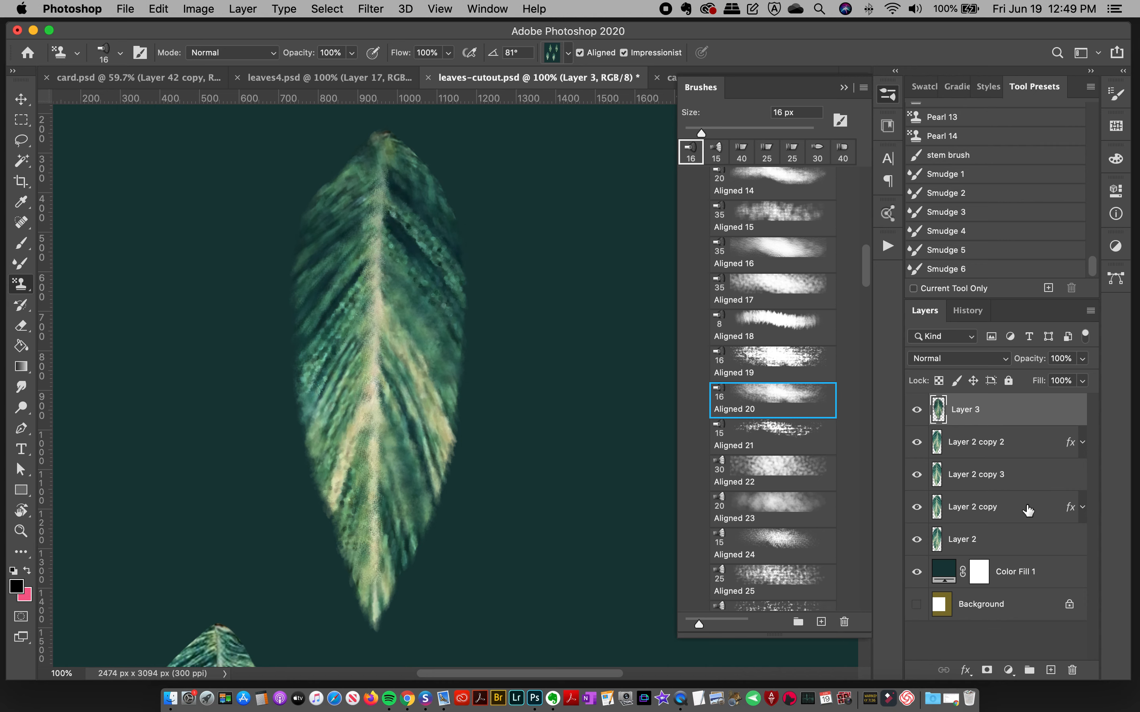
Step: Stamp all visible layers into a new layer at the top of the stack, and add an empty layer above it
{"action": "left_click", "coordinate": [1051, 670]}
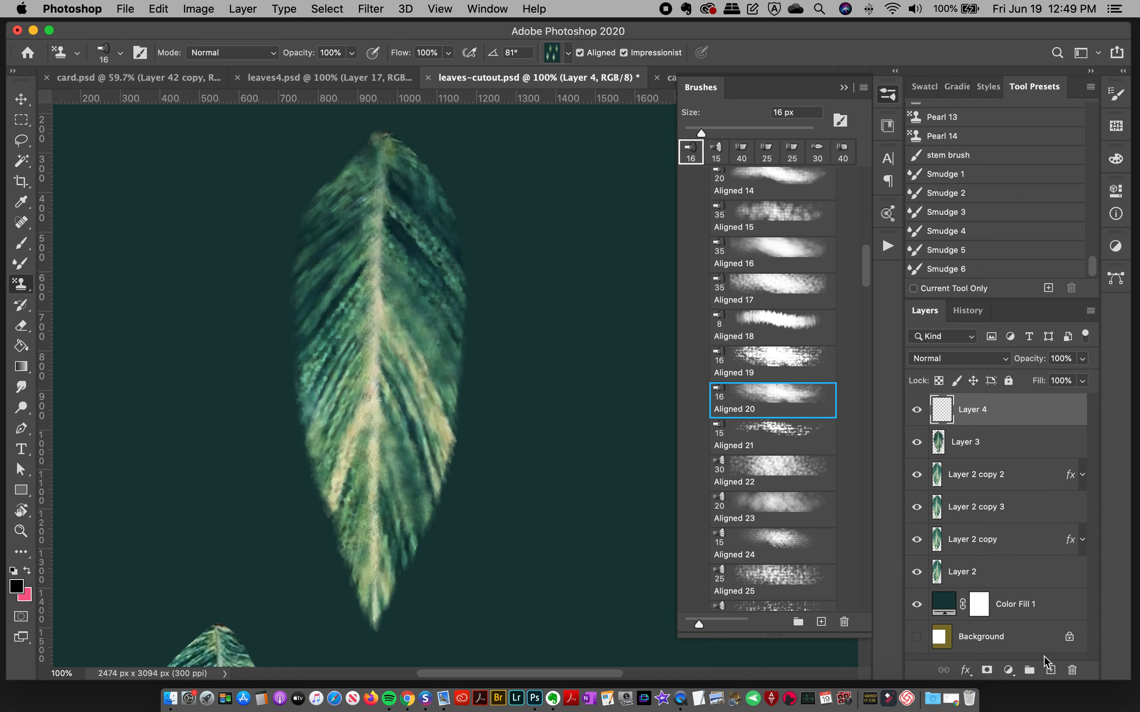
{"action": "left_click", "coordinate": [887, 95]}
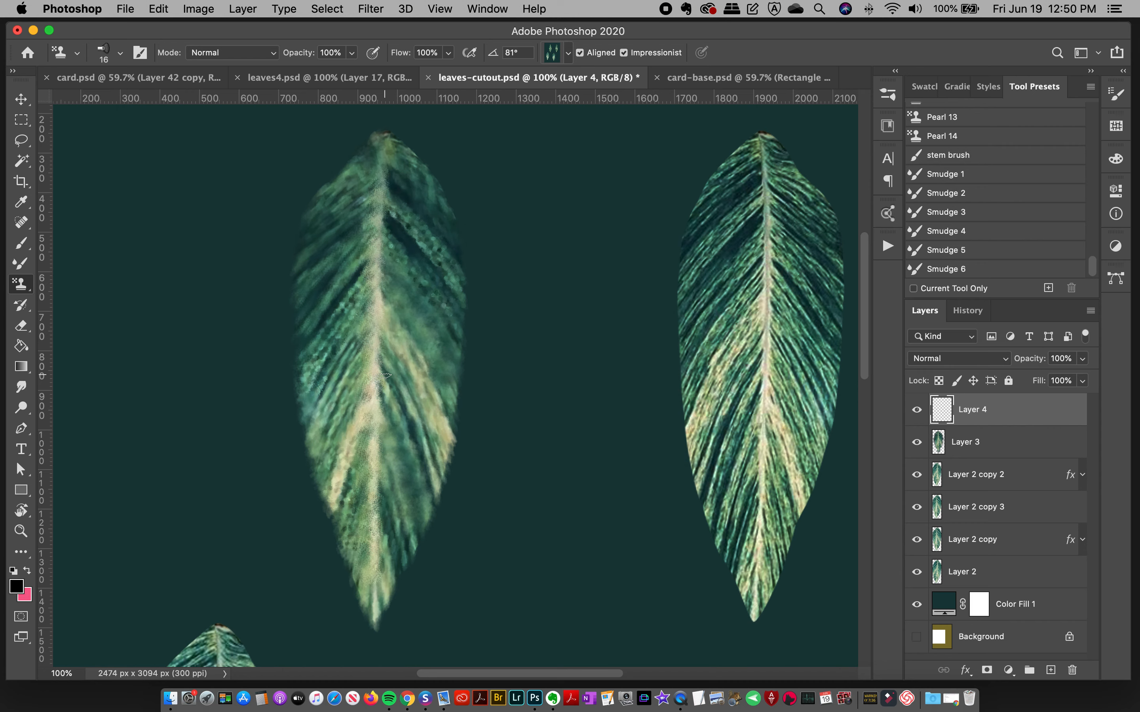
{"action": "key", "text": "super+0"}
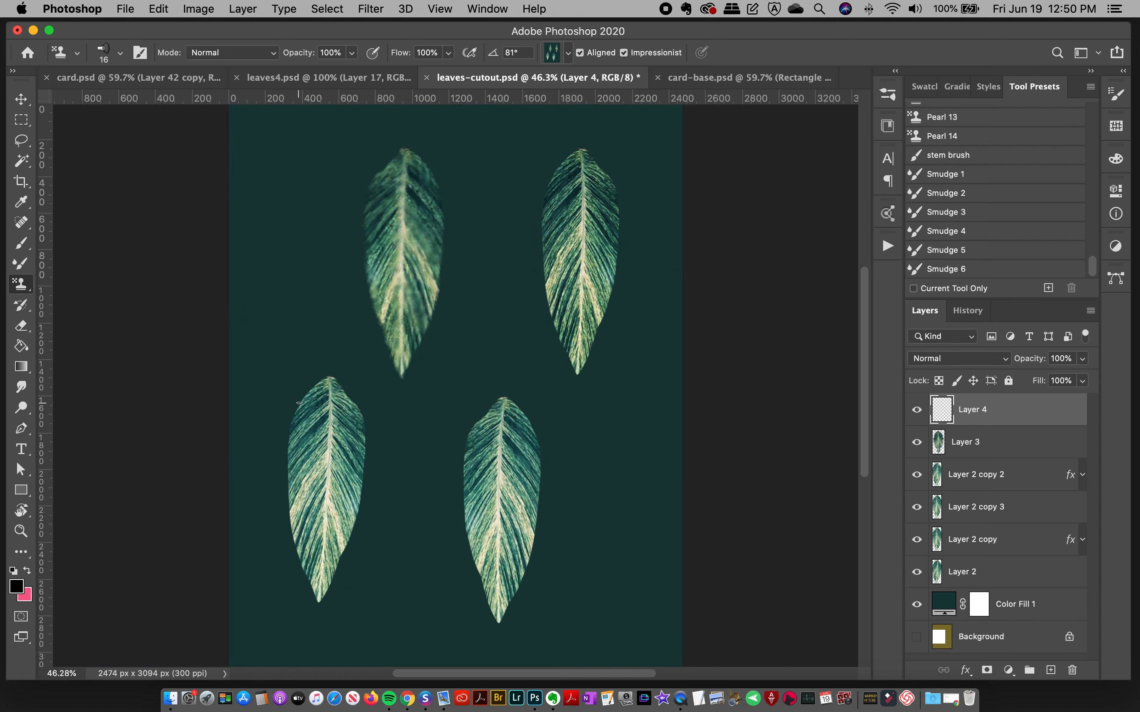
{"action": "key", "text": "super+alt+shift+e"}
{"action": "key", "text": "v"}
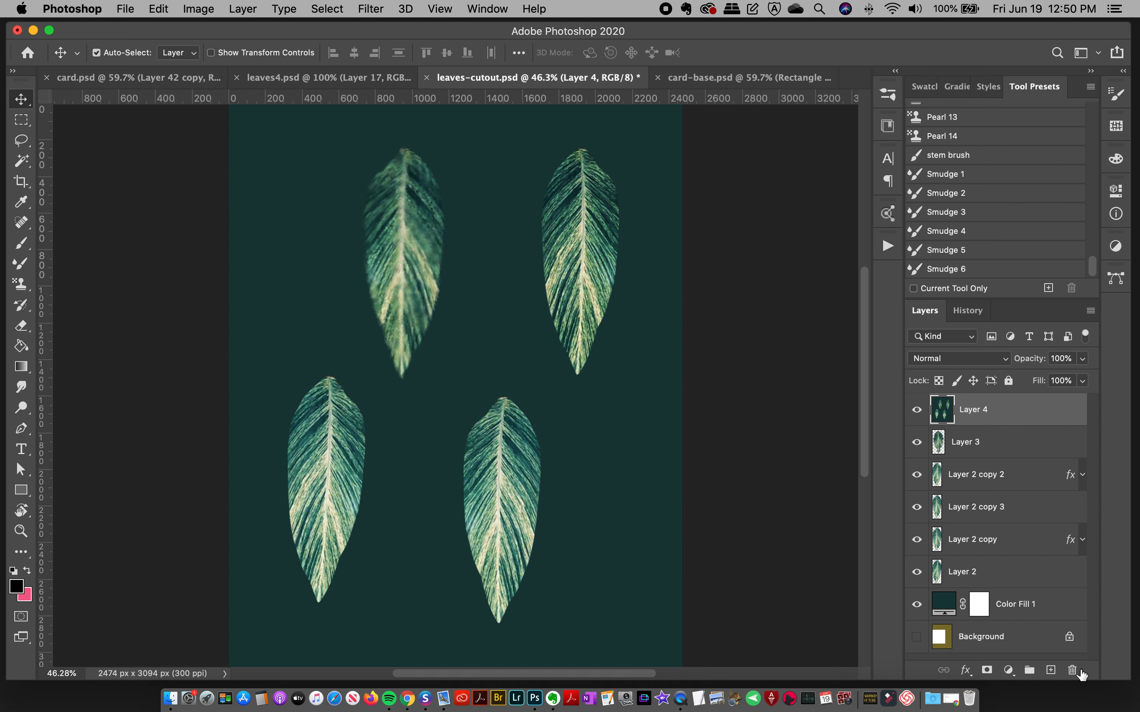
{"action": "left_click", "coordinate": [1052, 672]}
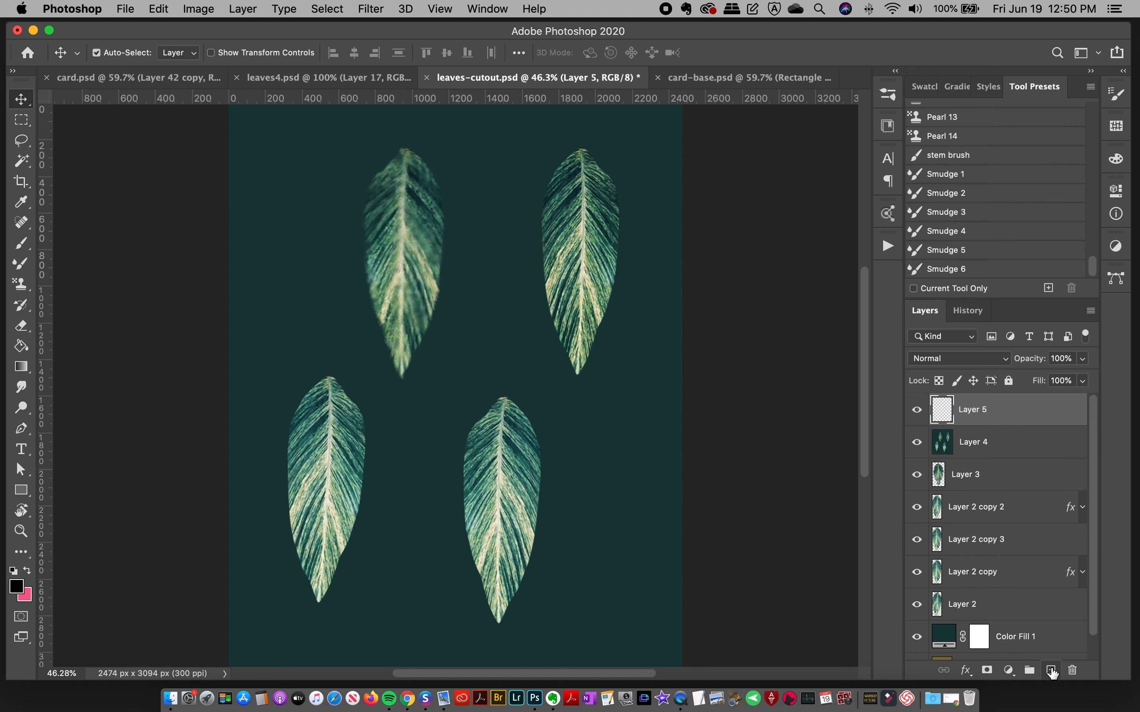
Step: Examine the uppermost finished leaf in leaves4.psd and return to leaves-cutout.psd
{"action": "left_click", "coordinate": [21, 532]}
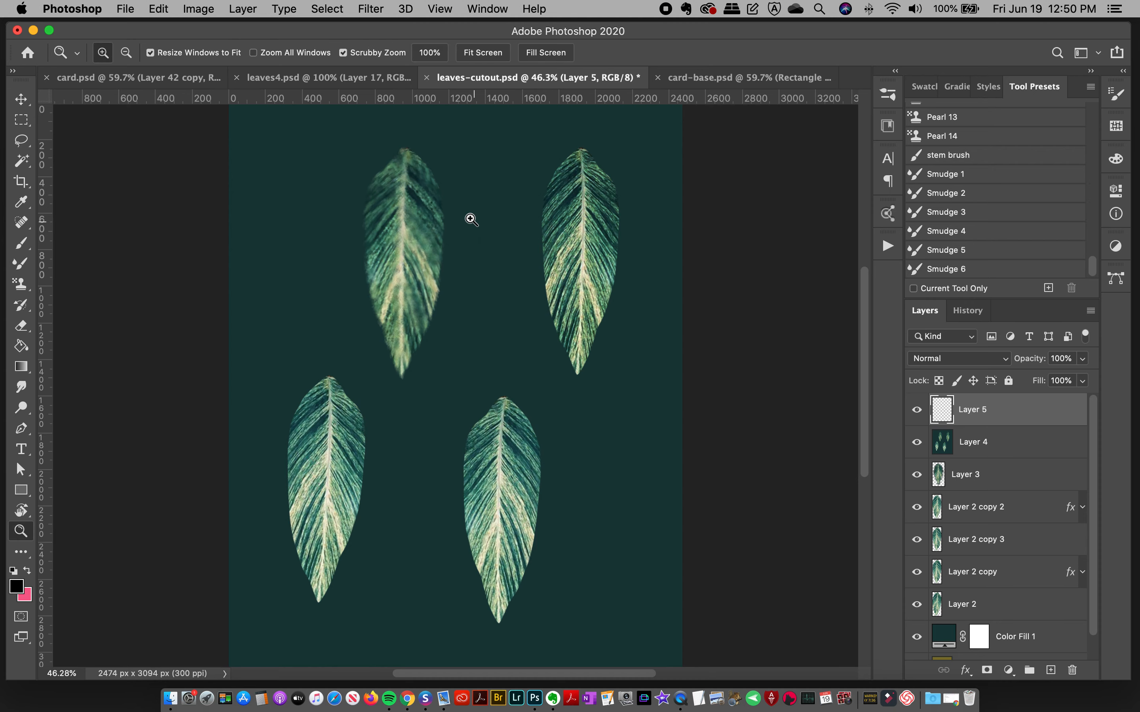
{"action": "left_click", "coordinate": [383, 78]}
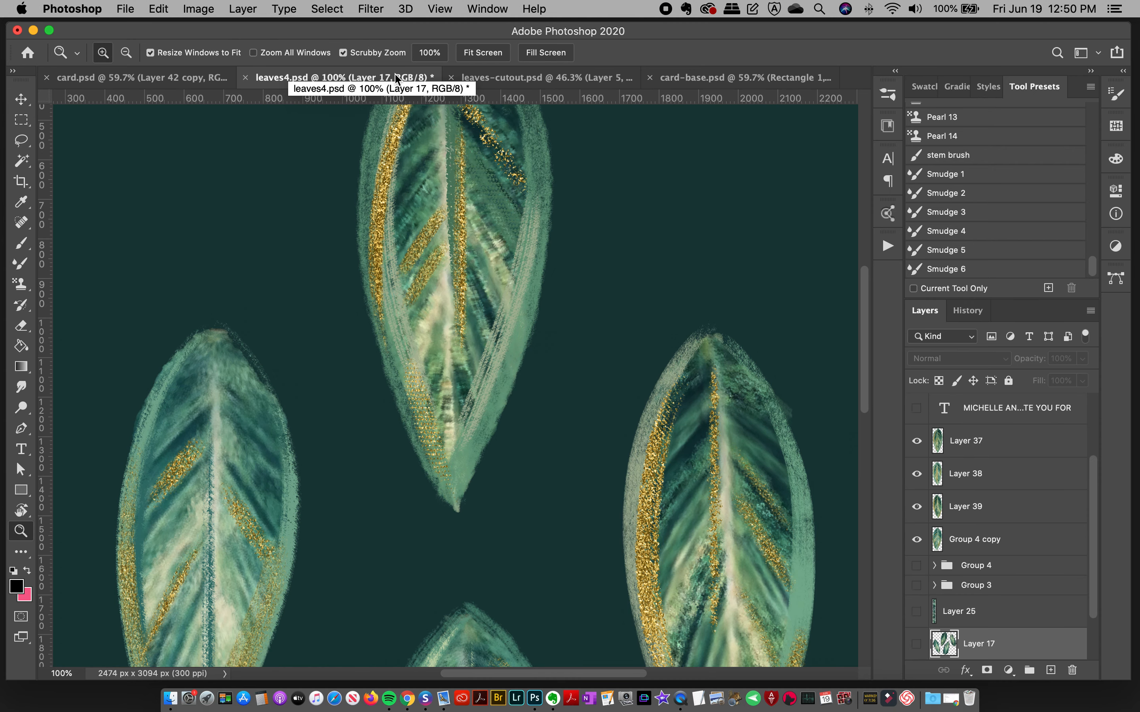
{"action": "left_click_drag", "start_coordinate": [865, 307], "coordinate": [865, 274]}
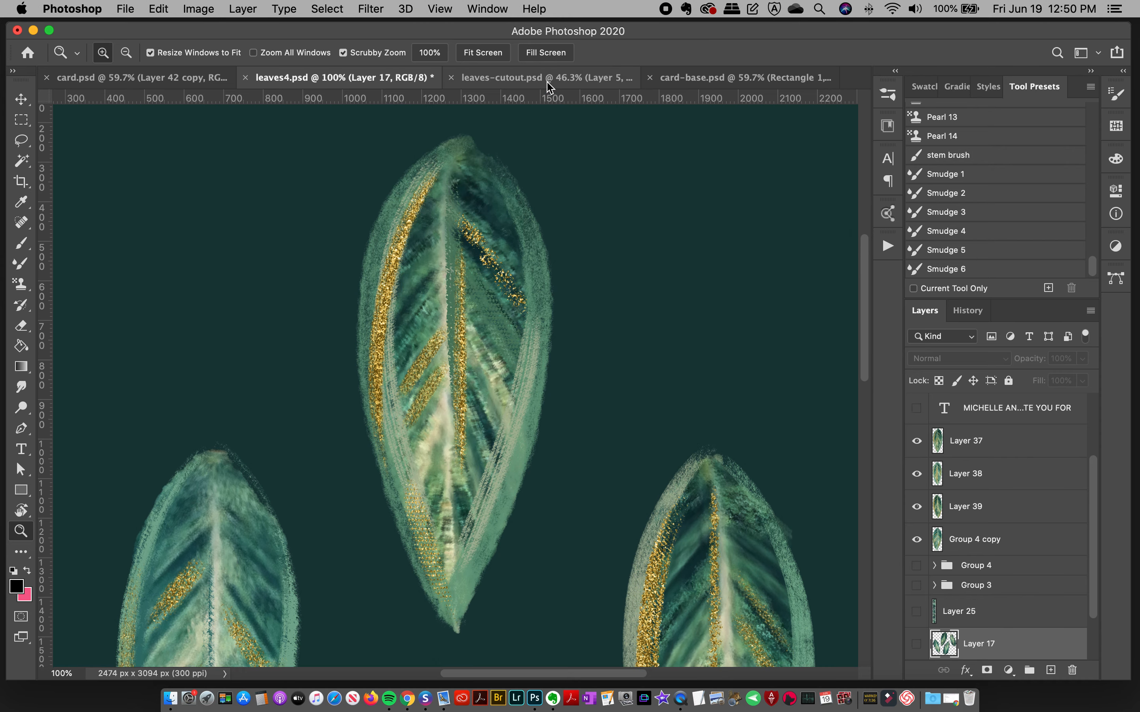
{"action": "left_click", "coordinate": [533, 79]}
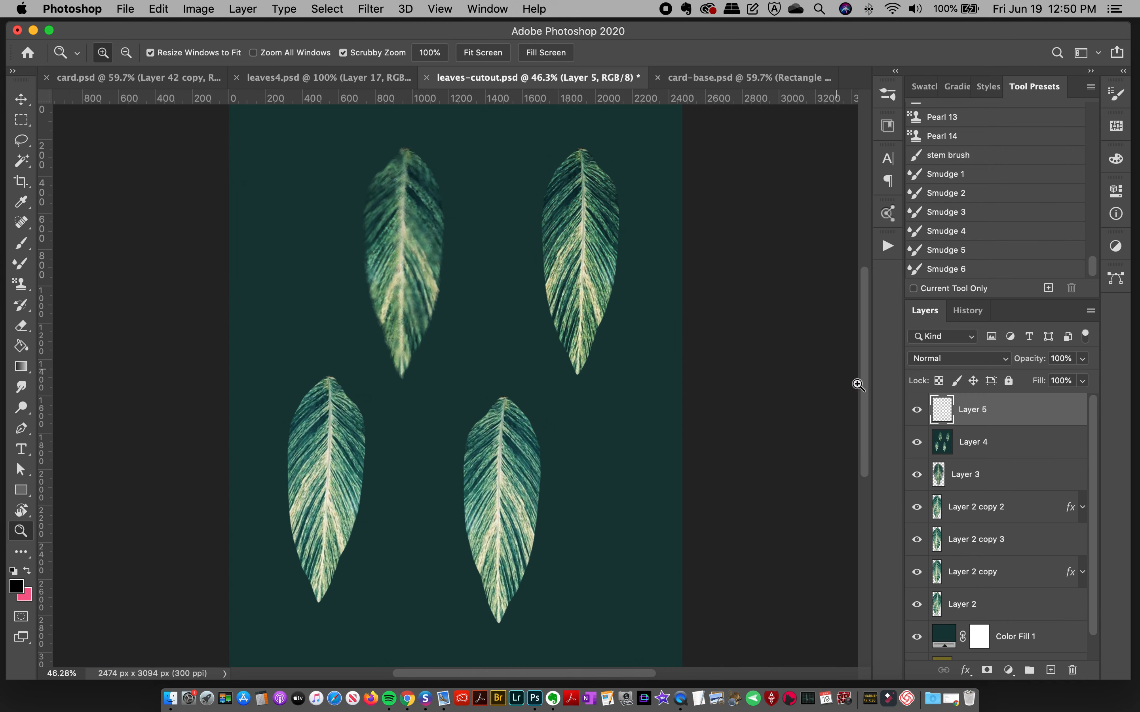
Step: Load the outline of the leaf on Layer 2 copy as a selection
{"action": "left_click", "coordinate": [408, 218]}
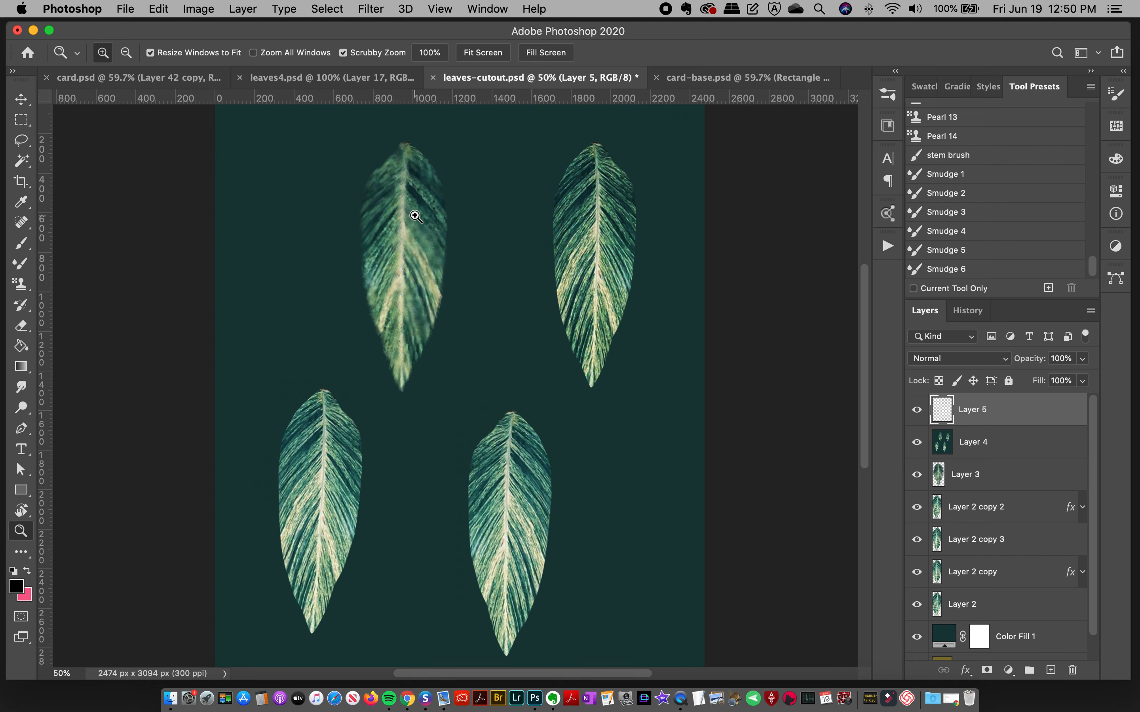
{"action": "left_click", "coordinate": [21, 99]}
{"action": "left_click", "coordinate": [914, 606]}
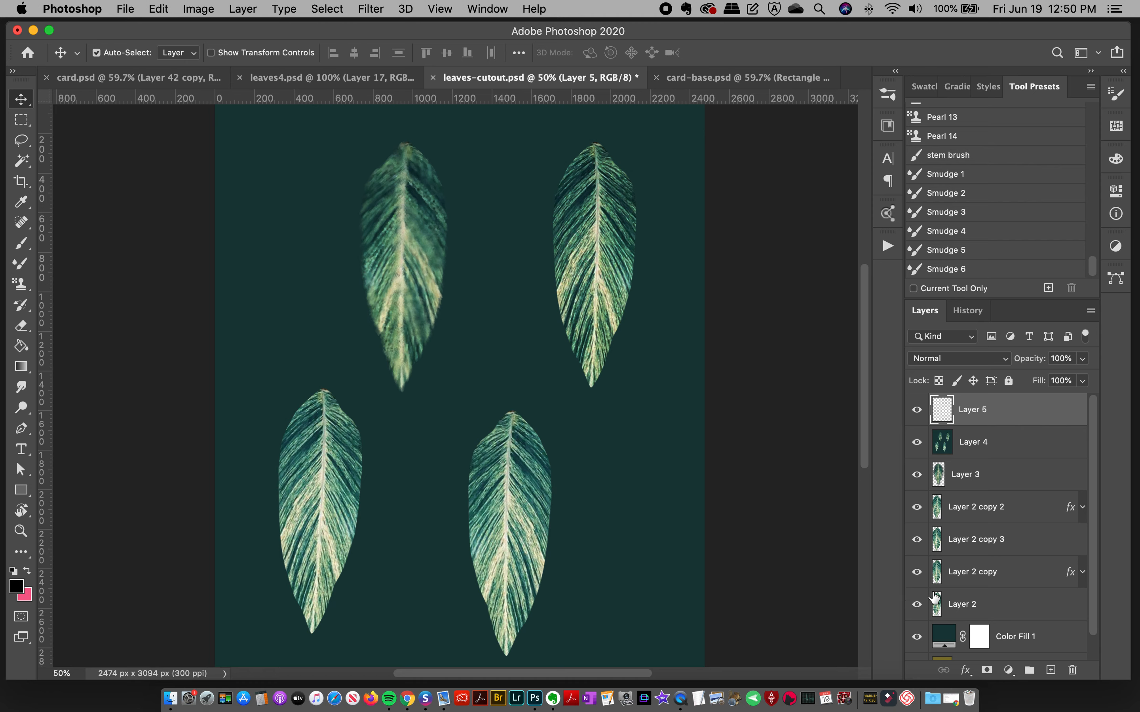
{"action": "left_click", "coordinate": [936, 576], "text": "super"}
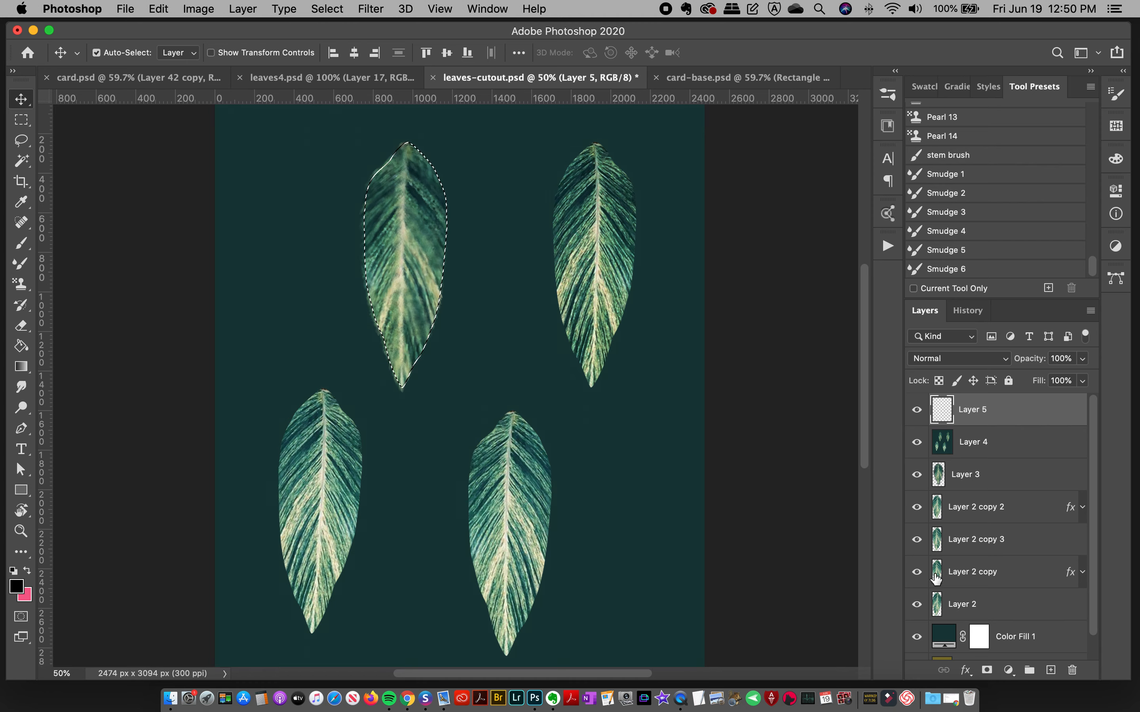
{"action": "left_click", "coordinate": [961, 576]}
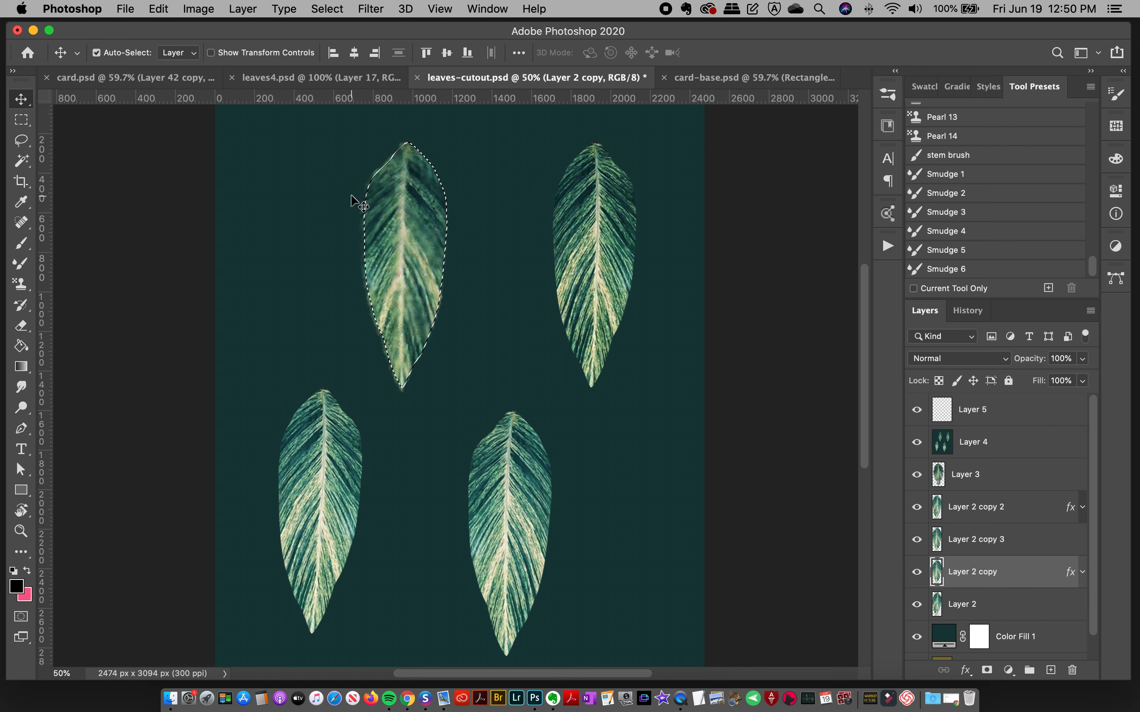
Step: Try cutting the selected leaf from Layer 4 into its own new layer, and undo it
{"action": "left_click", "coordinate": [977, 445]}
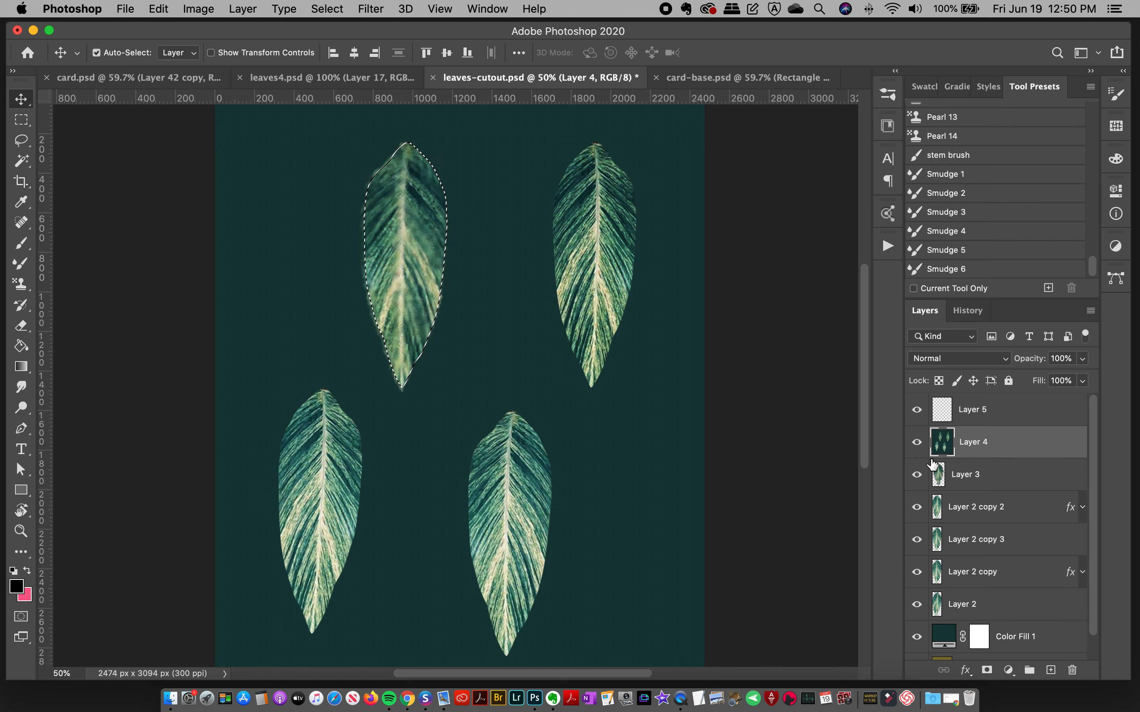
{"action": "left_click", "coordinate": [972, 413]}
{"action": "left_click", "coordinate": [983, 450]}
{"action": "key", "text": "super+j"}
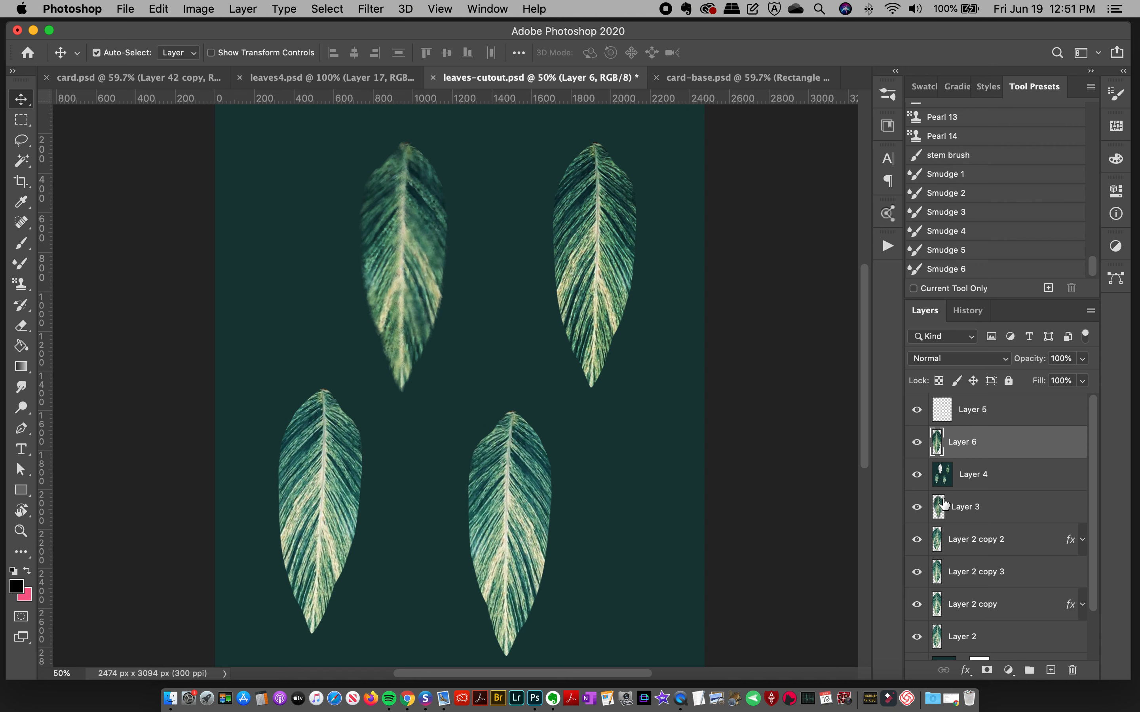
{"action": "key", "text": "super+comma"}
{"action": "key", "text": "super+z"}
{"action": "key", "text": "super+z"}
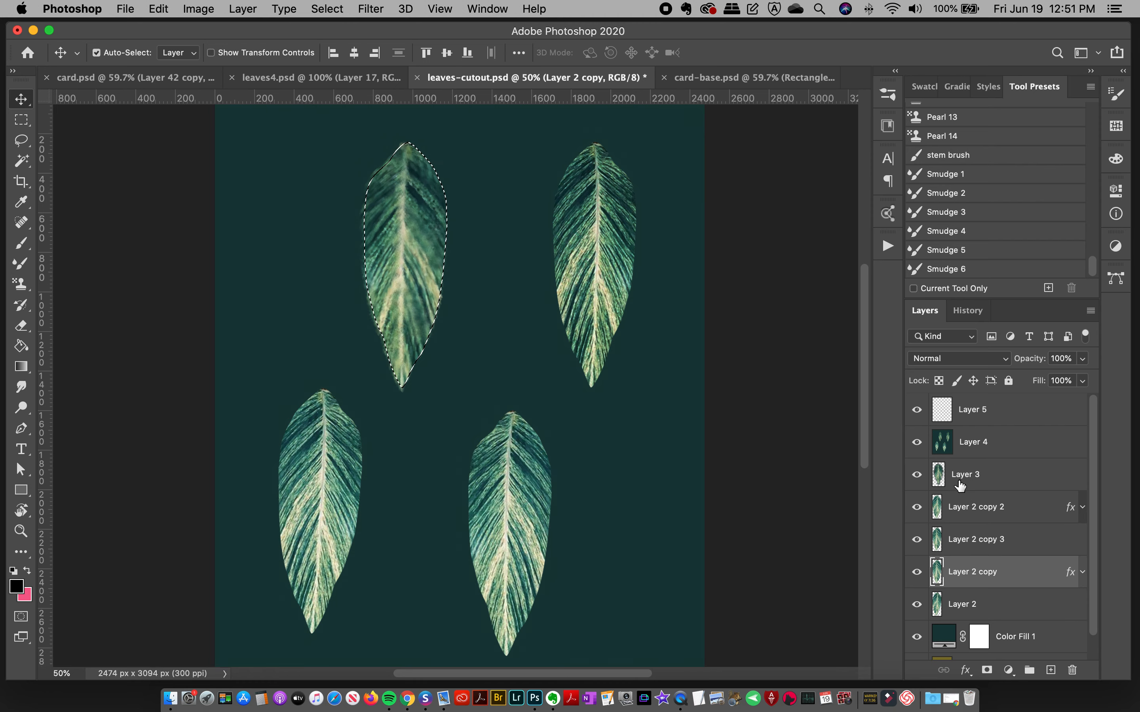
Step: Cut the selected leaf out of Layer 4, paste it into Layer 5, and place it between the two upper leaves
{"action": "left_click", "coordinate": [973, 451]}
{"action": "key", "text": "Delete"}
{"action": "key", "text": "super+d"}
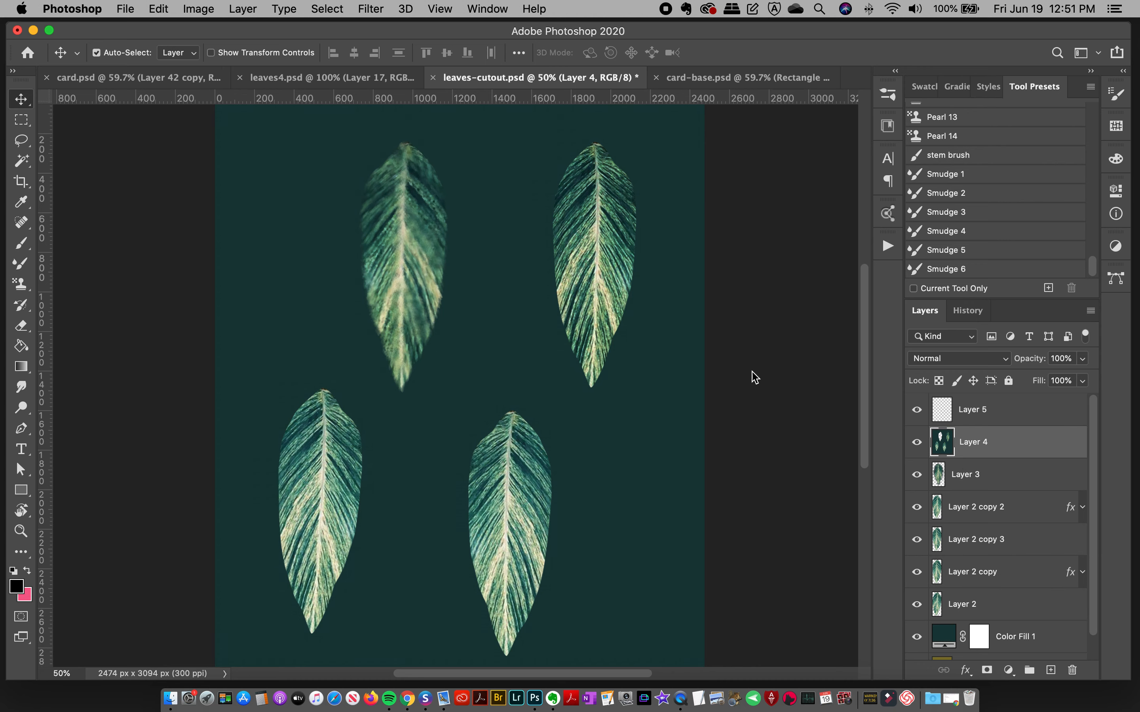
{"action": "left_click", "coordinate": [1001, 417]}
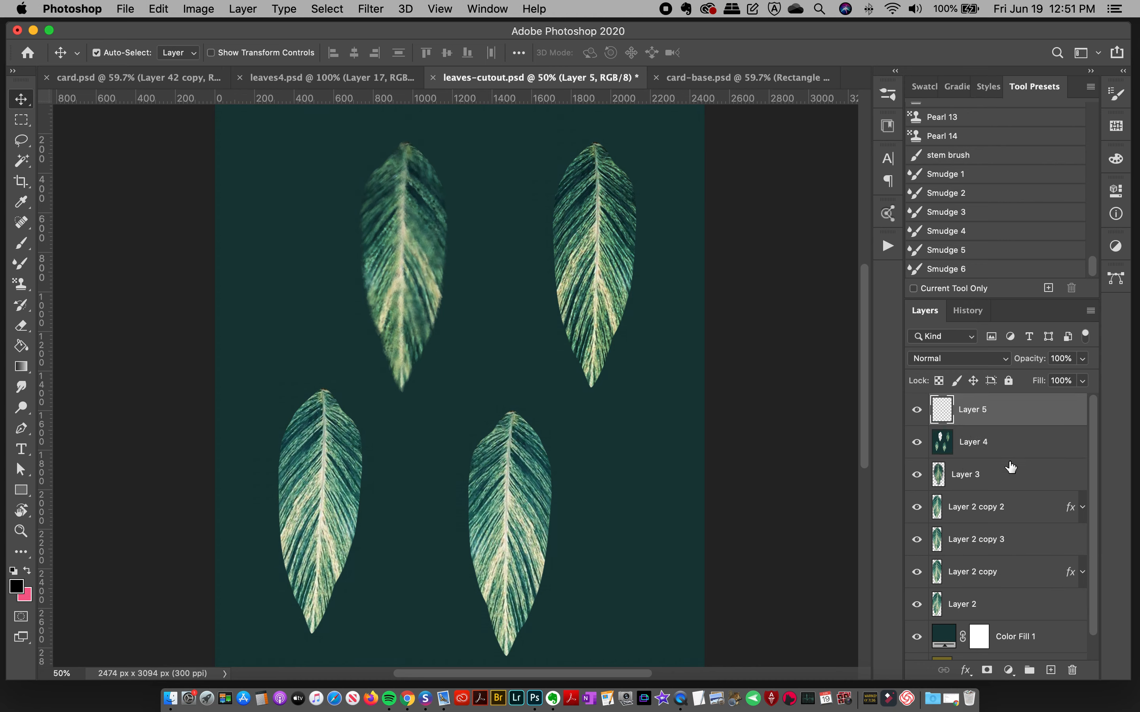
{"action": "key", "text": "super+v"}
{"action": "left_click_drag", "start_coordinate": [457, 348], "coordinate": [496, 254]}
Step: Group the layers from Layer 4 down to Layer 2 and hide the group
{"action": "left_click", "coordinate": [969, 448]}
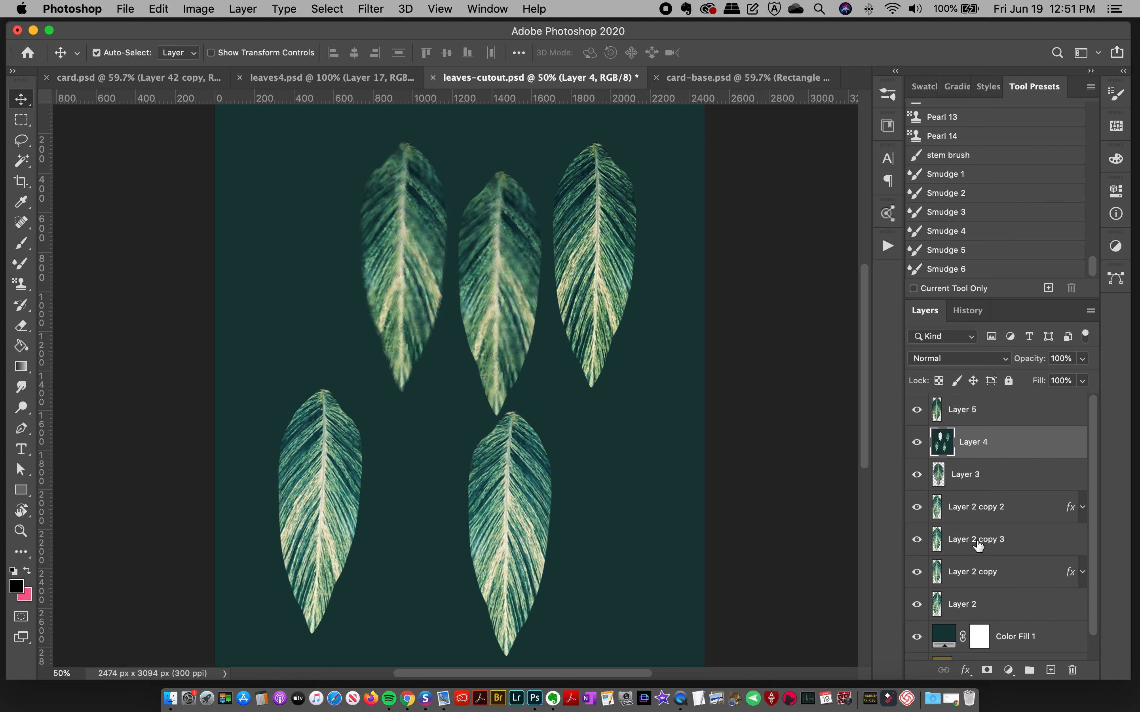
{"action": "left_click", "coordinate": [976, 604], "text": "shift"}
{"action": "key", "text": "super+g"}
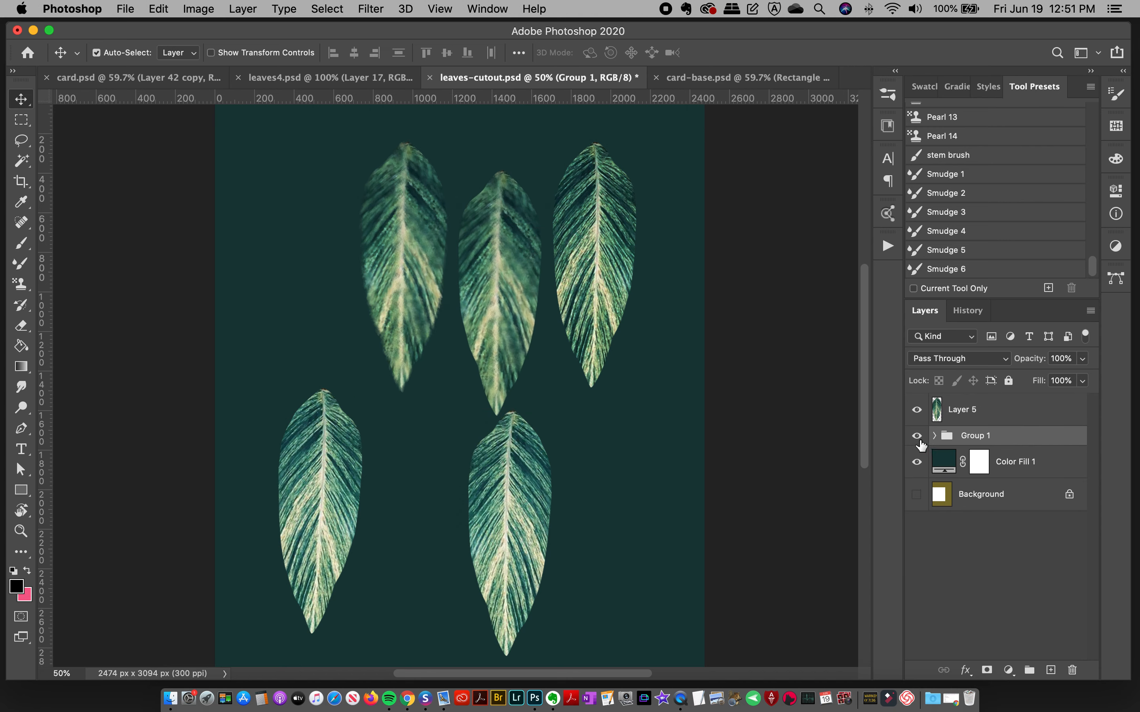
{"action": "left_click", "coordinate": [916, 435]}
Step: Shift the pasted leaf slightly to the left and add an empty layer above it
{"action": "left_click_drag", "start_coordinate": [469, 272], "coordinate": [447, 281]}
{"action": "left_click", "coordinate": [1050, 670]}
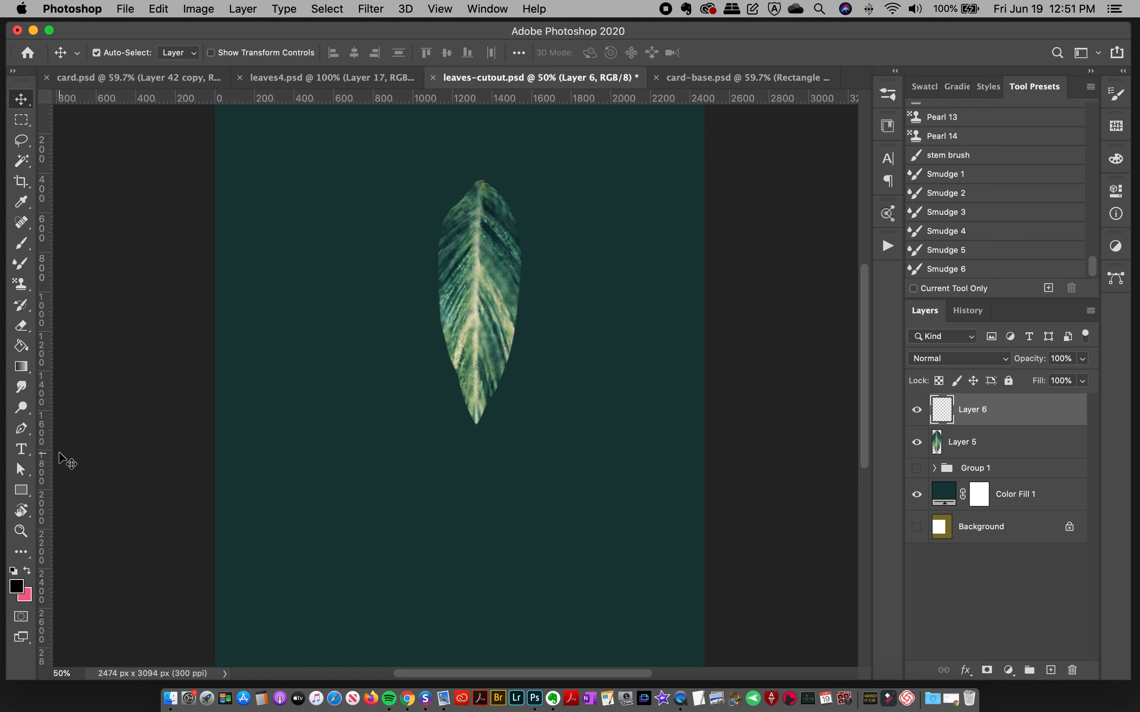
{"action": "left_click", "coordinate": [21, 531]}
{"action": "left_click", "coordinate": [492, 219]}
{"action": "left_click", "coordinate": [498, 212]}
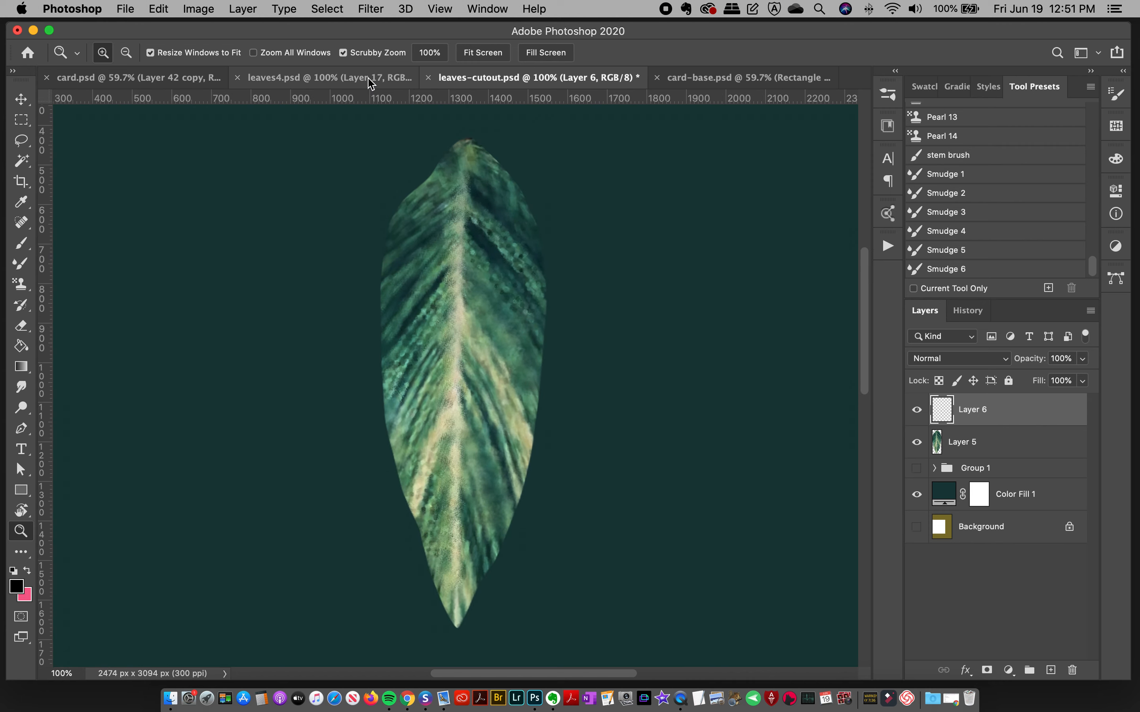
Step: Compare the isolated leaf with the finished uppermost leaf in leaves4.psd
{"action": "left_click", "coordinate": [408, 77]}
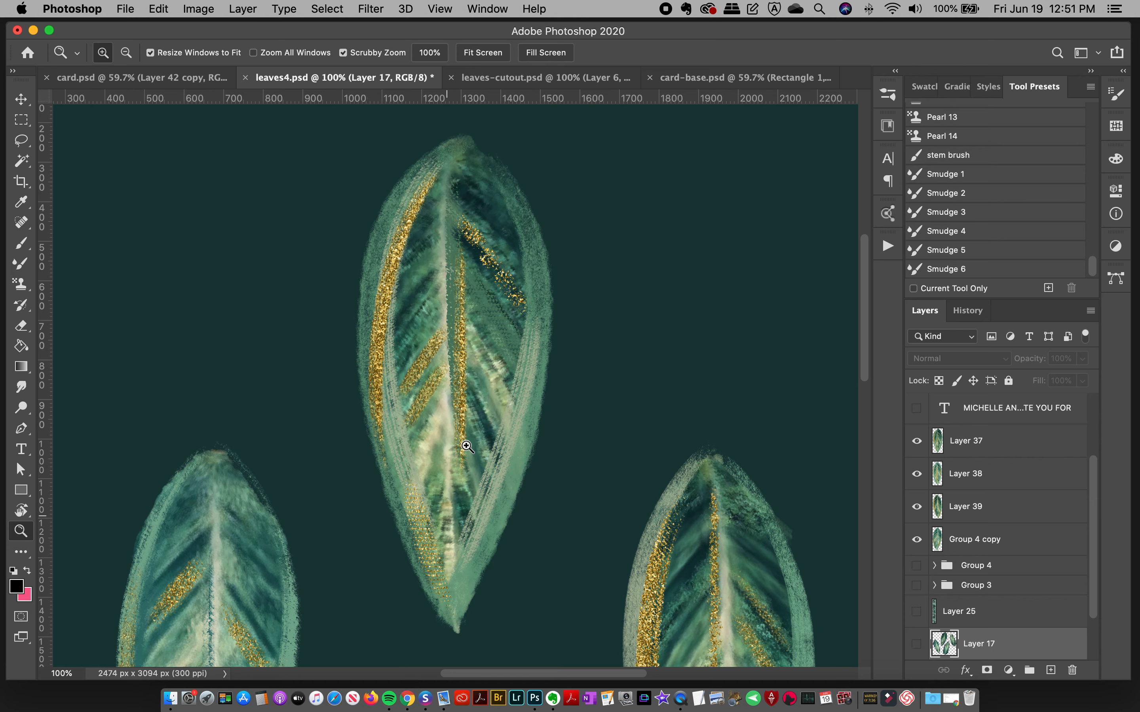
{"action": "left_click", "coordinate": [526, 78]}
{"action": "mouse_move", "coordinate": [503, 262]}
{"action": "left_mouse_down"}
{"action": "mouse_move", "coordinate": [511, 254]}
{"action": "mouse_move", "coordinate": [503, 268]}
{"action": "left_mouse_up"}
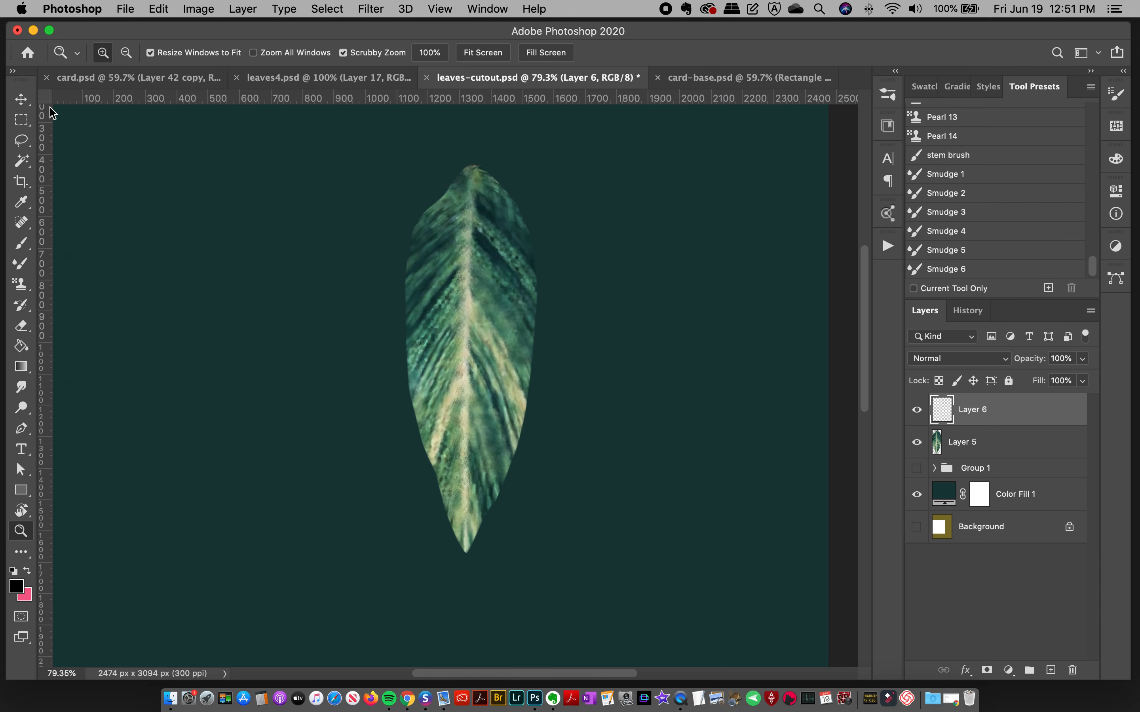
Step: Collapse the Instapressionist brush set, expand the BrushWERK set, and activate the Brush tool
{"action": "left_click", "coordinate": [21, 99]}
{"action": "left_click", "coordinate": [888, 95]}
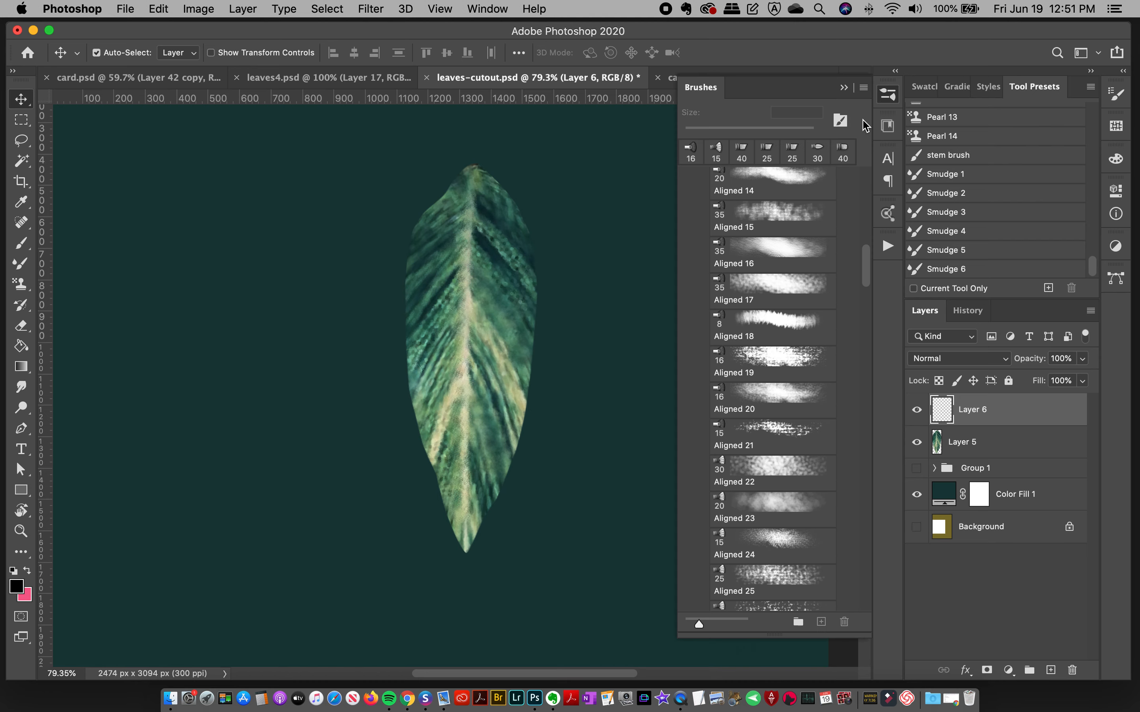
{"action": "left_click_drag", "start_coordinate": [867, 278], "coordinate": [874, 190]}
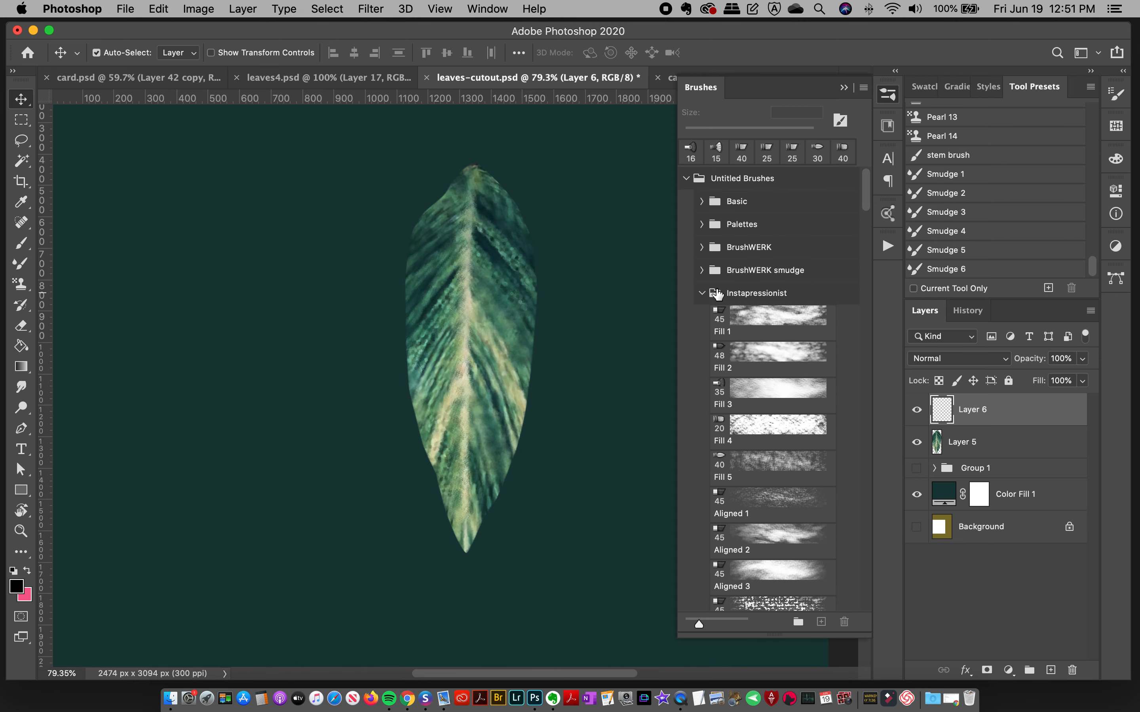
{"action": "left_click", "coordinate": [717, 293]}
{"action": "left_click", "coordinate": [703, 247]}
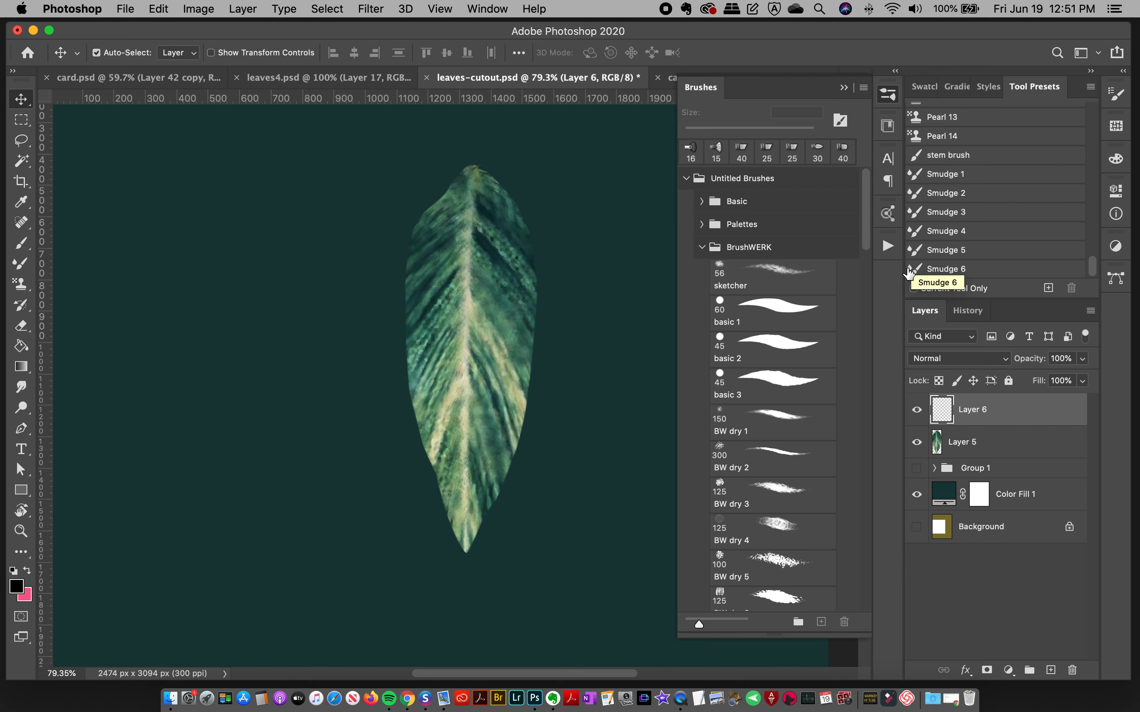
{"action": "left_click", "coordinate": [20, 243]}
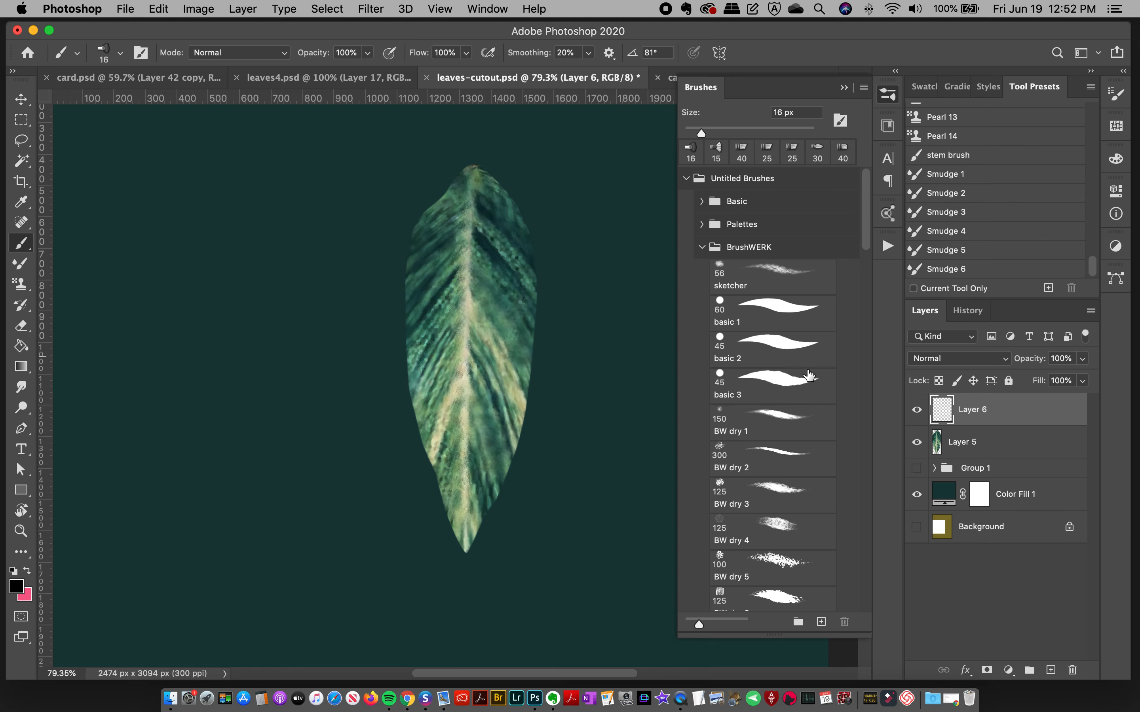
Step: Try a stroke with the 150 px BW dry 1 brush along the leaf's upper left edge and undo it
{"action": "left_click", "coordinate": [785, 430]}
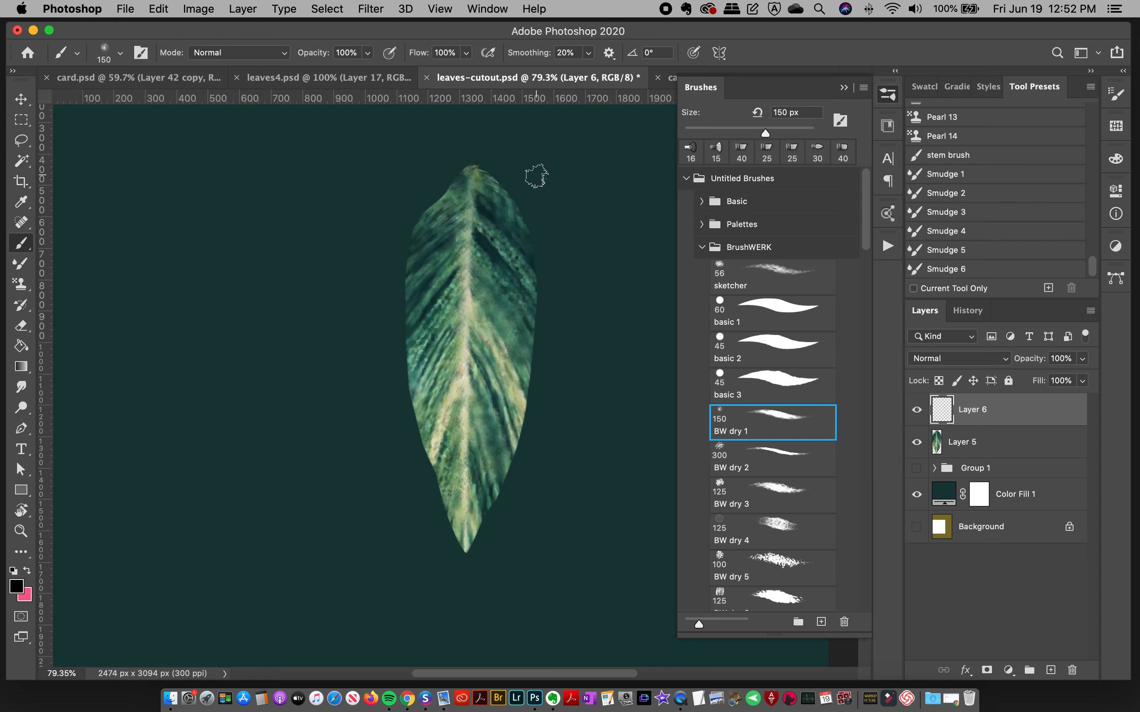
{"action": "left_click_drag", "start_coordinate": [468, 167], "coordinate": [414, 292]}
{"action": "key", "text": "super+z"}
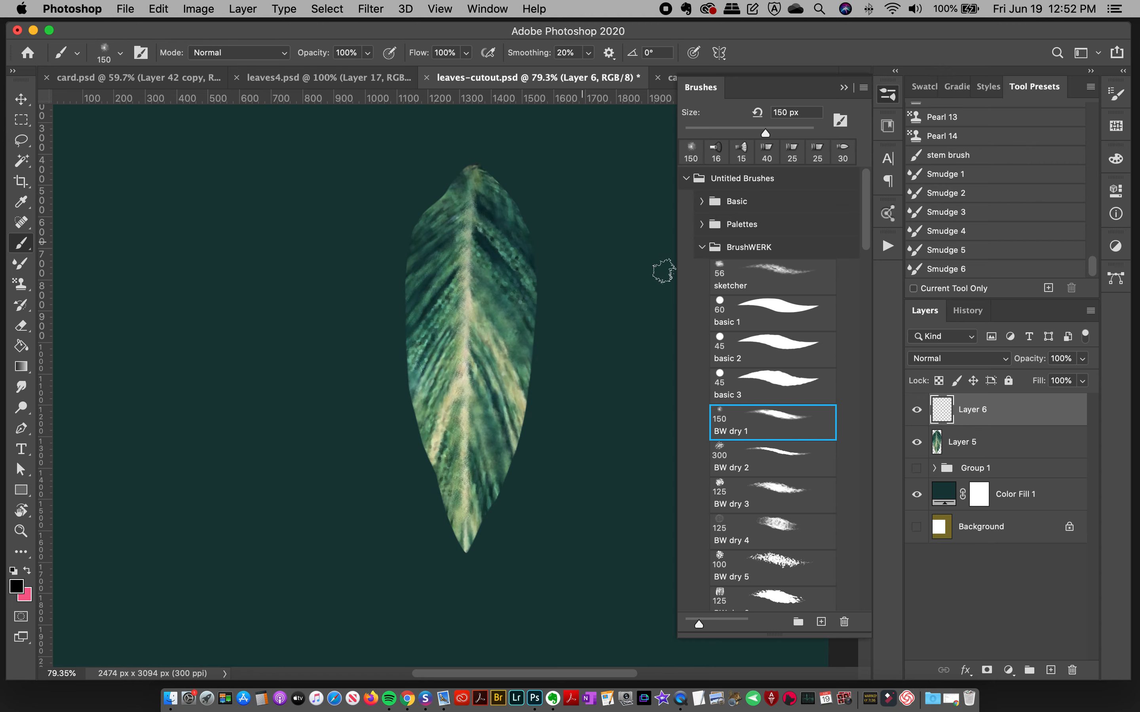
Step: Choose the BW dry 2 brush and set the foreground colour to the cream sampled from the leaf's midrib
{"action": "scroll", "coordinate": [865, 225], "scroll_direction": "down", "scroll_amount": 3}
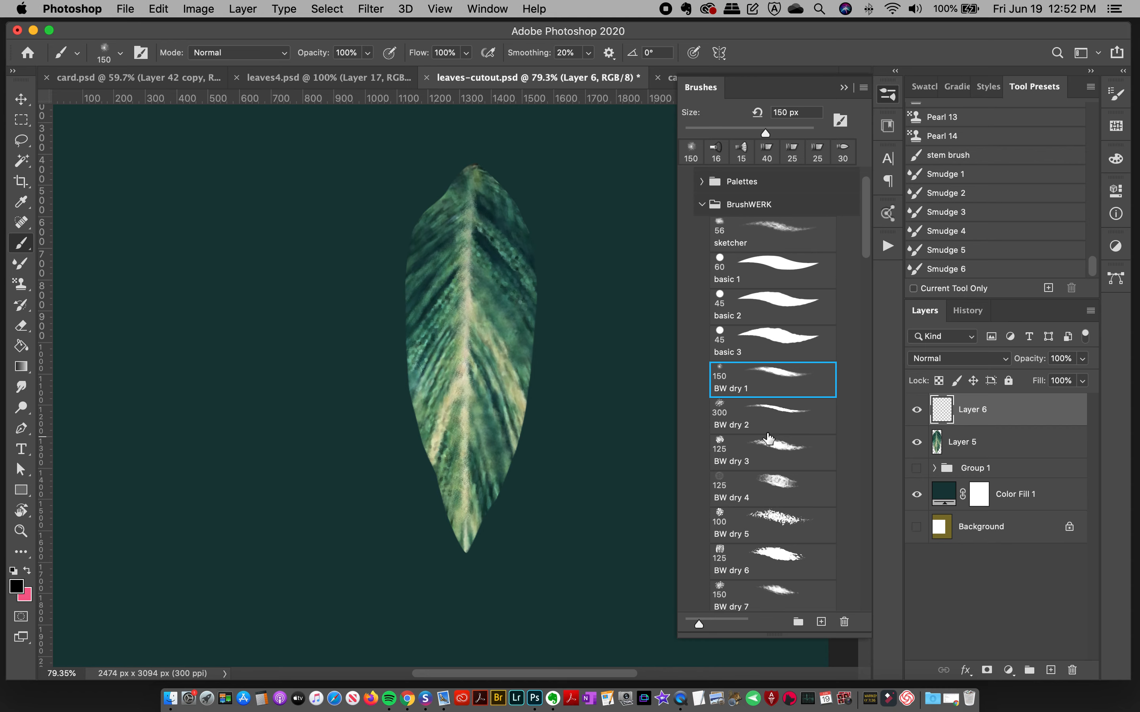
{"action": "left_click", "coordinate": [16, 586]}
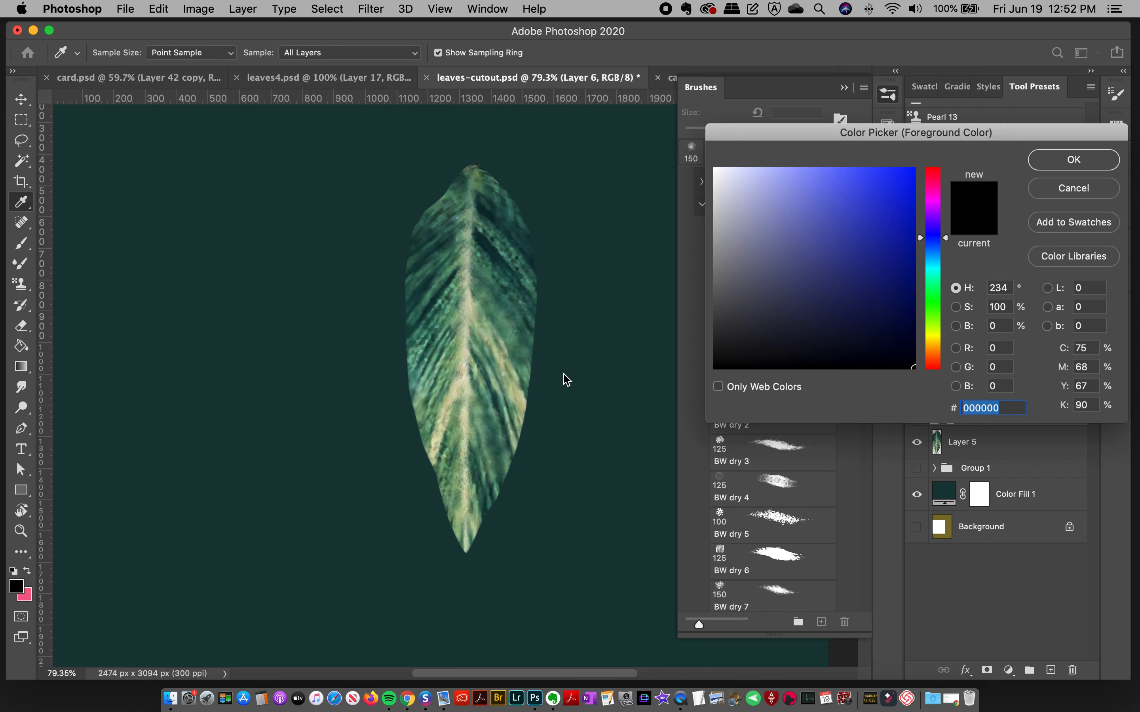
{"action": "left_click", "coordinate": [466, 359]}
{"action": "left_click", "coordinate": [1042, 169]}
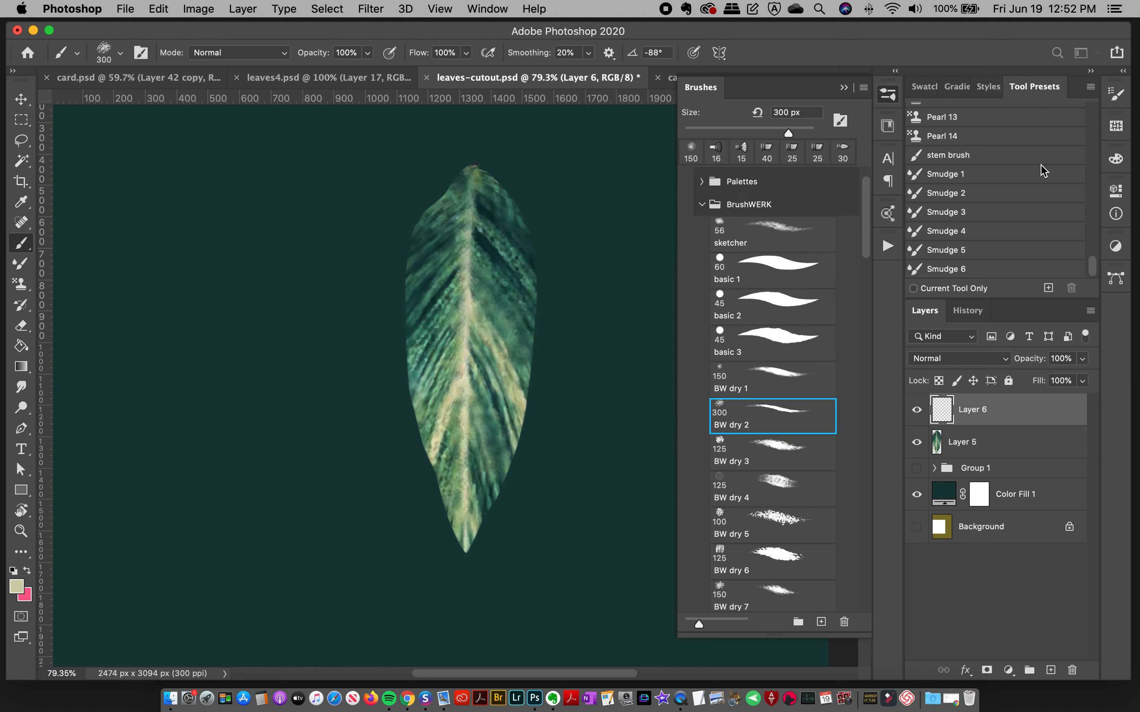
Step: Test a BW dry 2 stroke beside the leaf, undo it, and set the brush size to 400 px
{"action": "left_click_drag", "start_coordinate": [282, 198], "coordinate": [162, 518]}
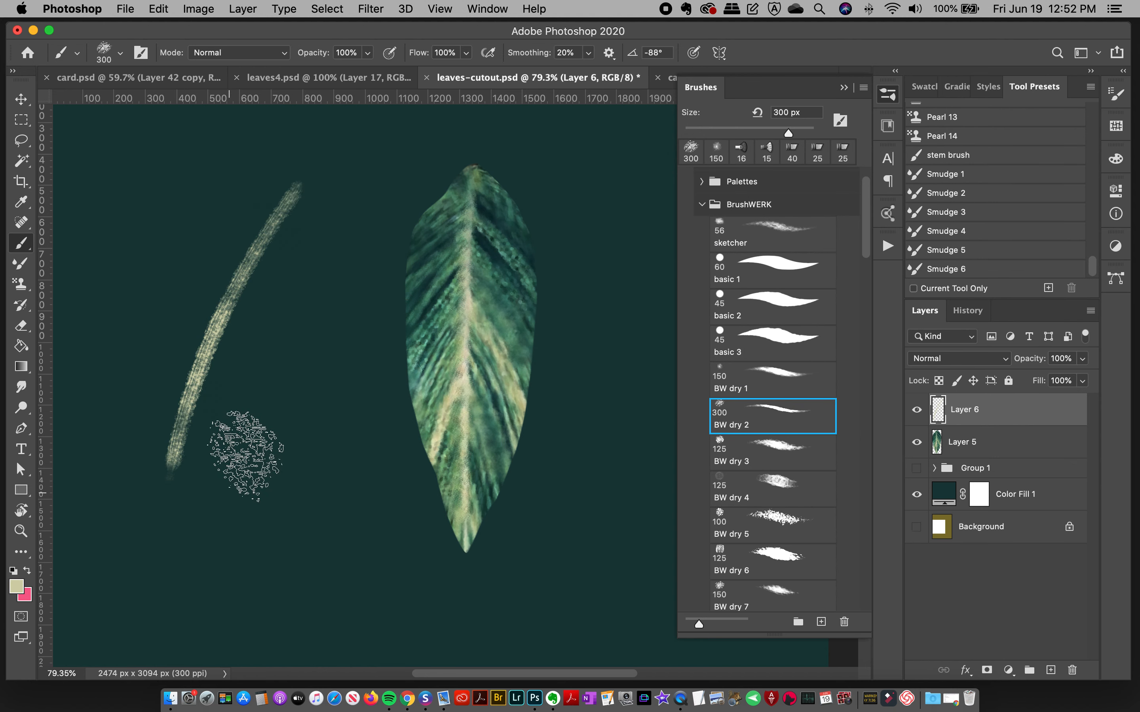
{"action": "key", "text": "super+z"}
{"action": "key", "text": "bracketright"}
{"action": "key", "text": "bracketright"}
Step: Try two light diagonal strokes with the 400 px BW dry 2 brush beside the leaf, undoing each
{"action": "left_click_drag", "start_coordinate": [267, 208], "coordinate": [137, 509]}
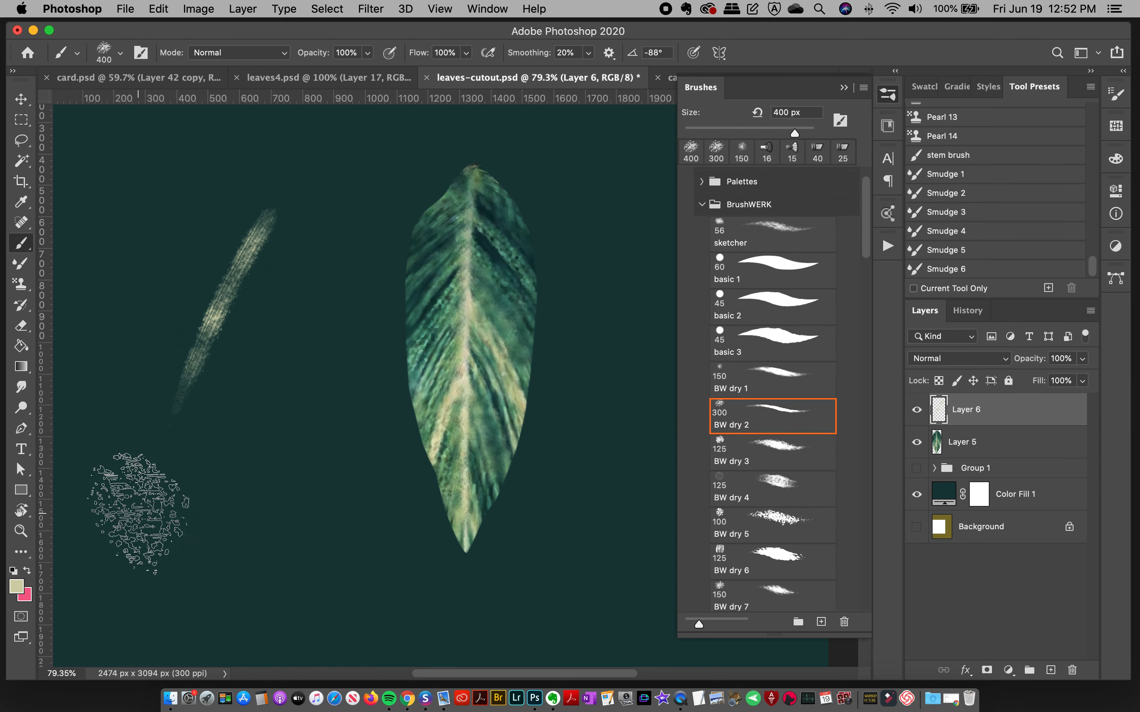
{"action": "key", "text": "super+z"}
{"action": "mouse_move", "coordinate": [250, 207]}
{"action": "left_mouse_down"}
{"action": "mouse_move", "coordinate": [190, 318]}
{"action": "mouse_move", "coordinate": [168, 408]}
{"action": "mouse_move", "coordinate": [141, 406]}
{"action": "left_mouse_up"}
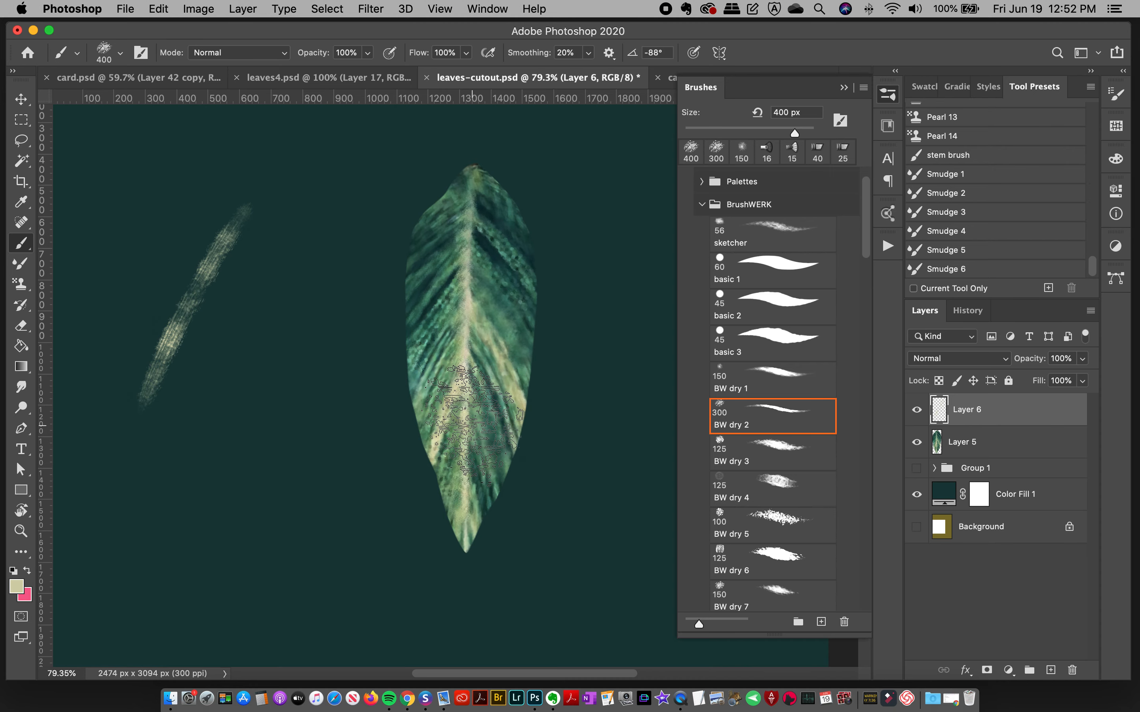
{"action": "key", "text": "super+z"}
Step: Paint four diagonal test strokes of increasing pressure beside the leaf and clear them all from Layer 6
{"action": "mouse_move", "coordinate": [245, 210]}
{"action": "left_mouse_down"}
{"action": "mouse_move", "coordinate": [129, 438]}
{"action": "mouse_move", "coordinate": [161, 406]}
{"action": "left_mouse_up"}
{"action": "left_click_drag", "start_coordinate": [288, 238], "coordinate": [170, 471]}
{"action": "left_click_drag", "start_coordinate": [325, 235], "coordinate": [204, 514]}
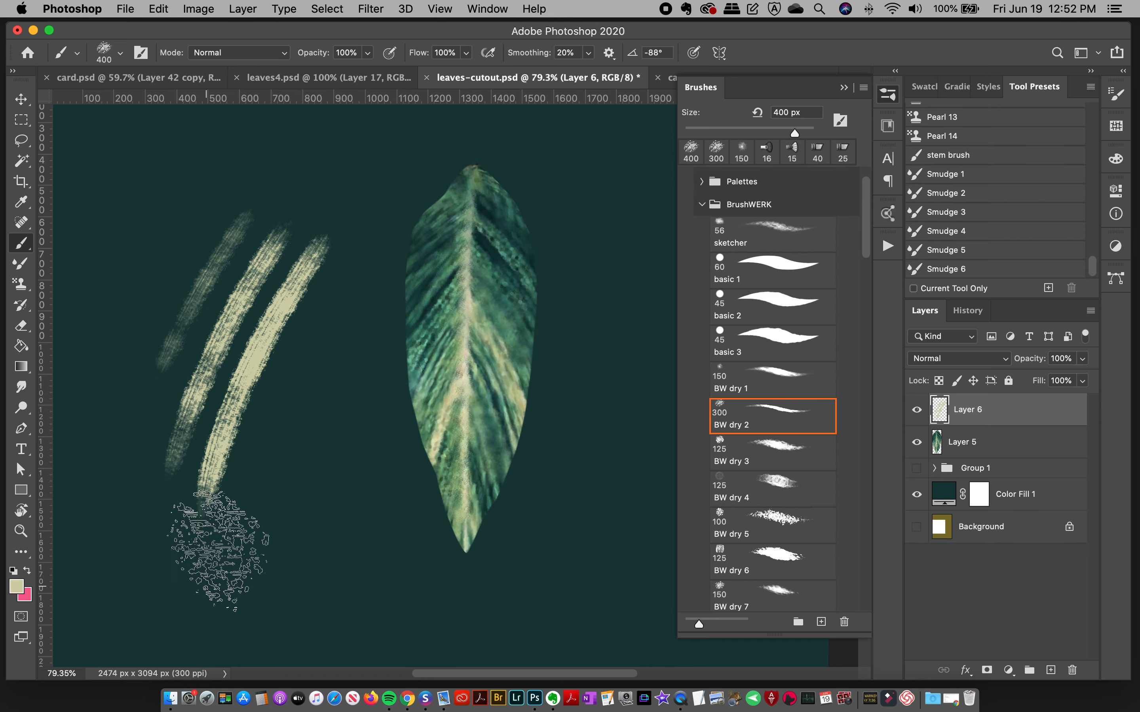
{"action": "left_click_drag", "start_coordinate": [317, 325], "coordinate": [243, 560]}
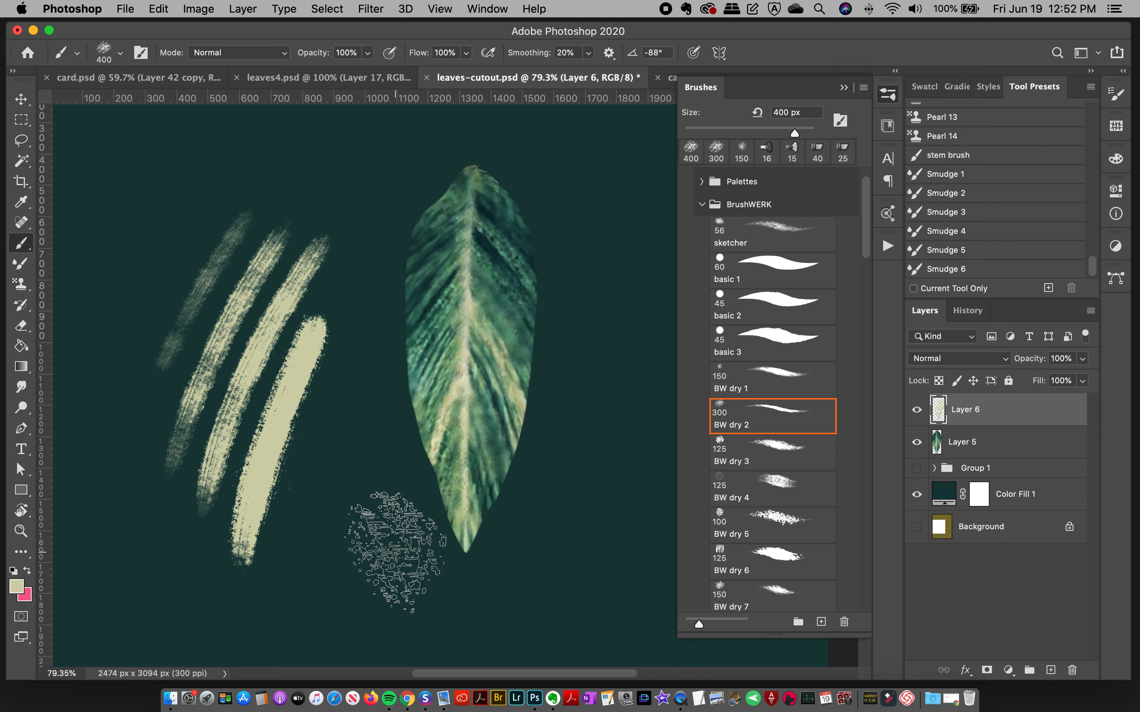
{"action": "key", "text": "super+a"}
{"action": "key", "text": "super+x"}
Step: Check the painted edge strokes on the finished leaf in leaves4.psd and return to leaves-cutout.psd
{"action": "left_click", "coordinate": [354, 78]}
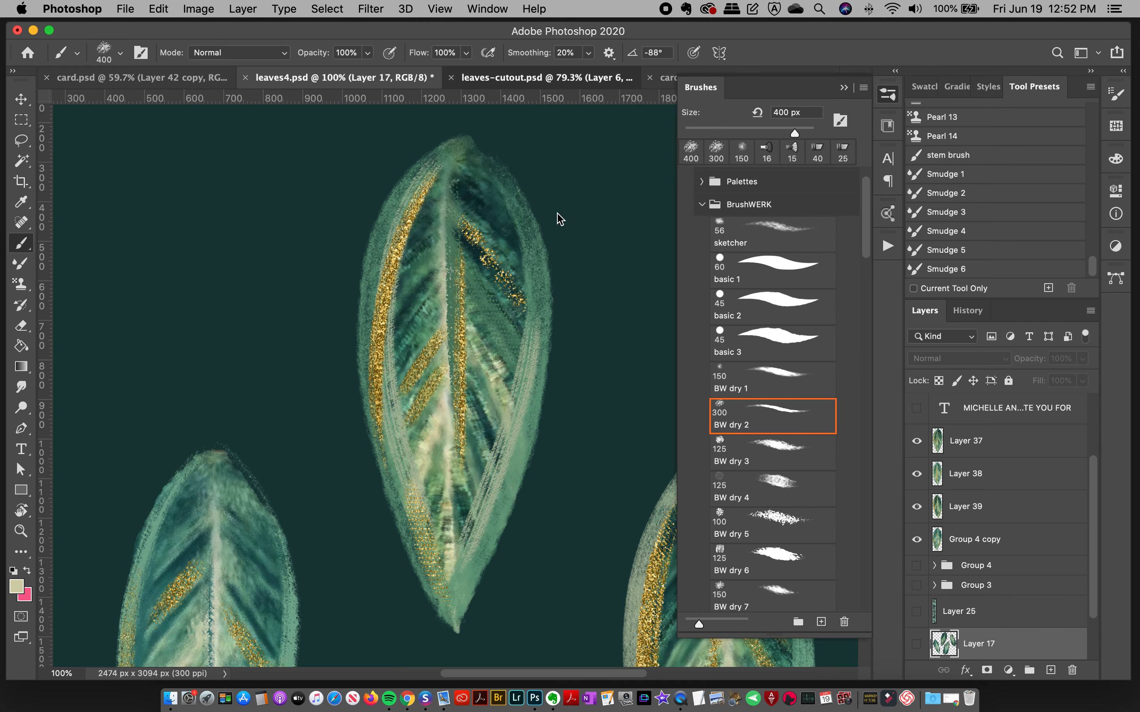
{"action": "key", "text": "ctrl+Tab"}
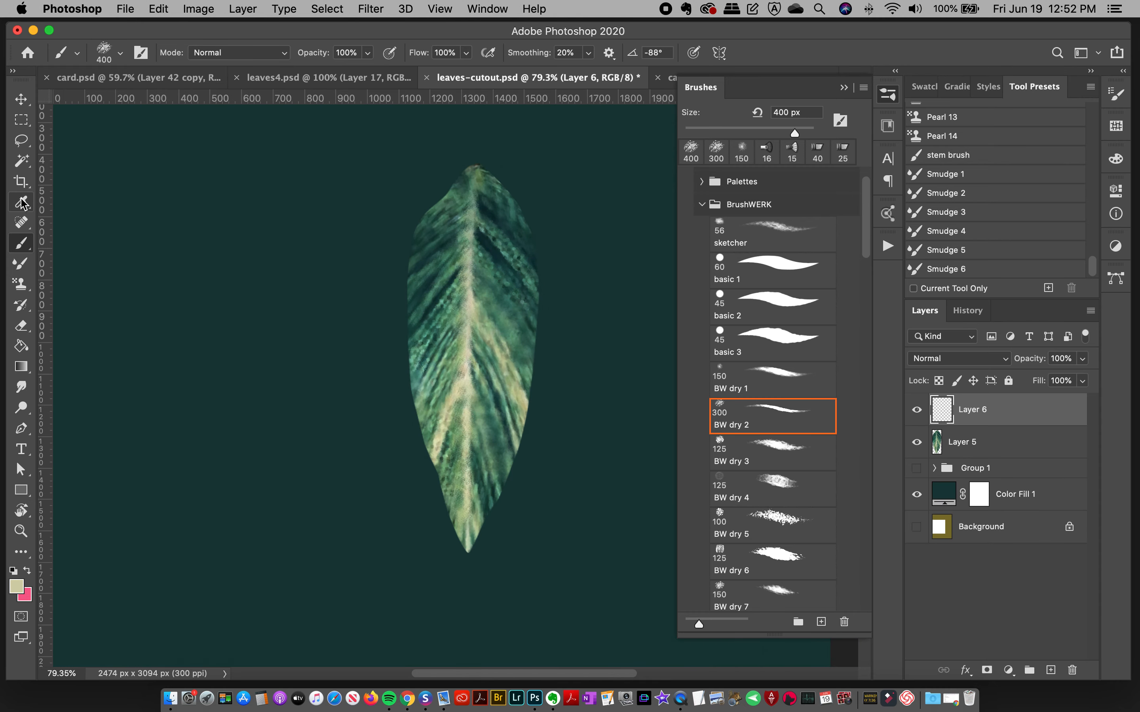
Step: Sample a medium green from inside the leaf as the foreground colour and return to the Brush tool
{"action": "left_click", "coordinate": [22, 204]}
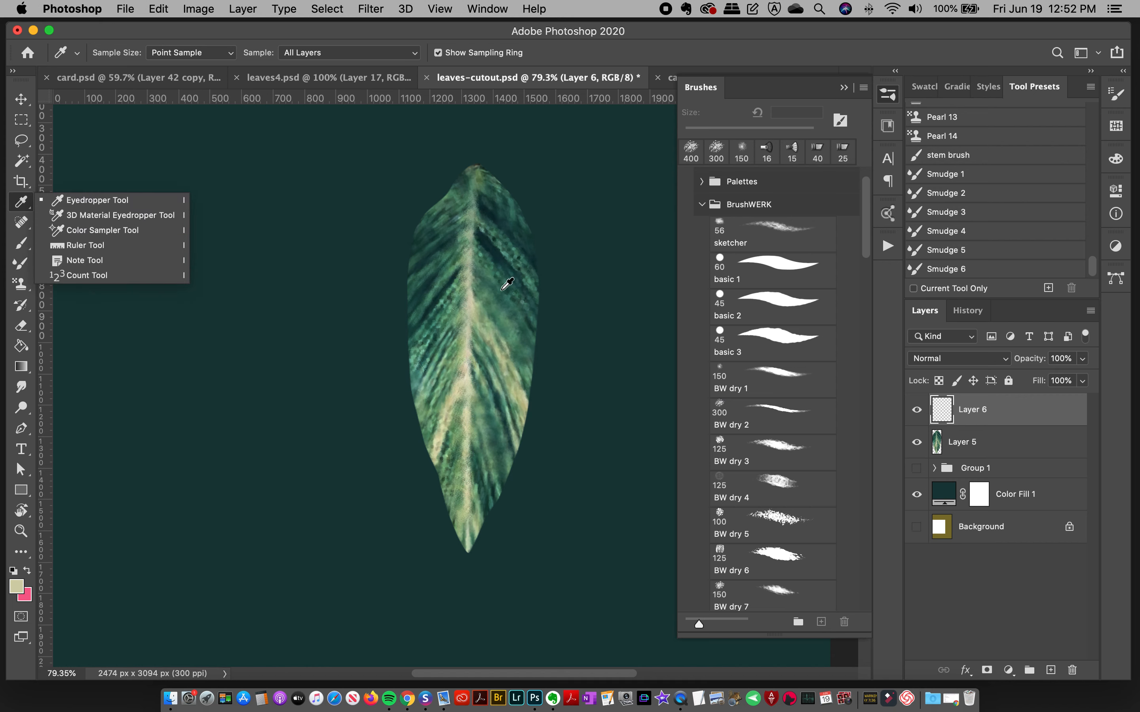
{"action": "left_click", "coordinate": [500, 311]}
{"action": "left_click", "coordinate": [502, 324]}
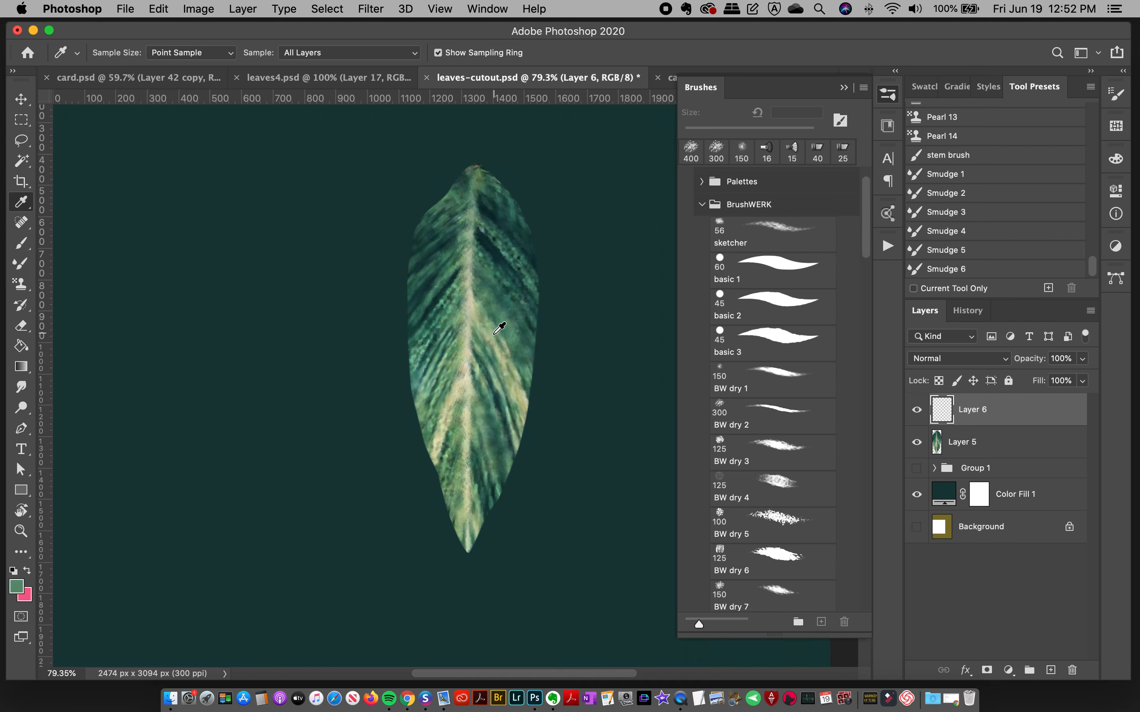
{"action": "left_click", "coordinate": [21, 244]}
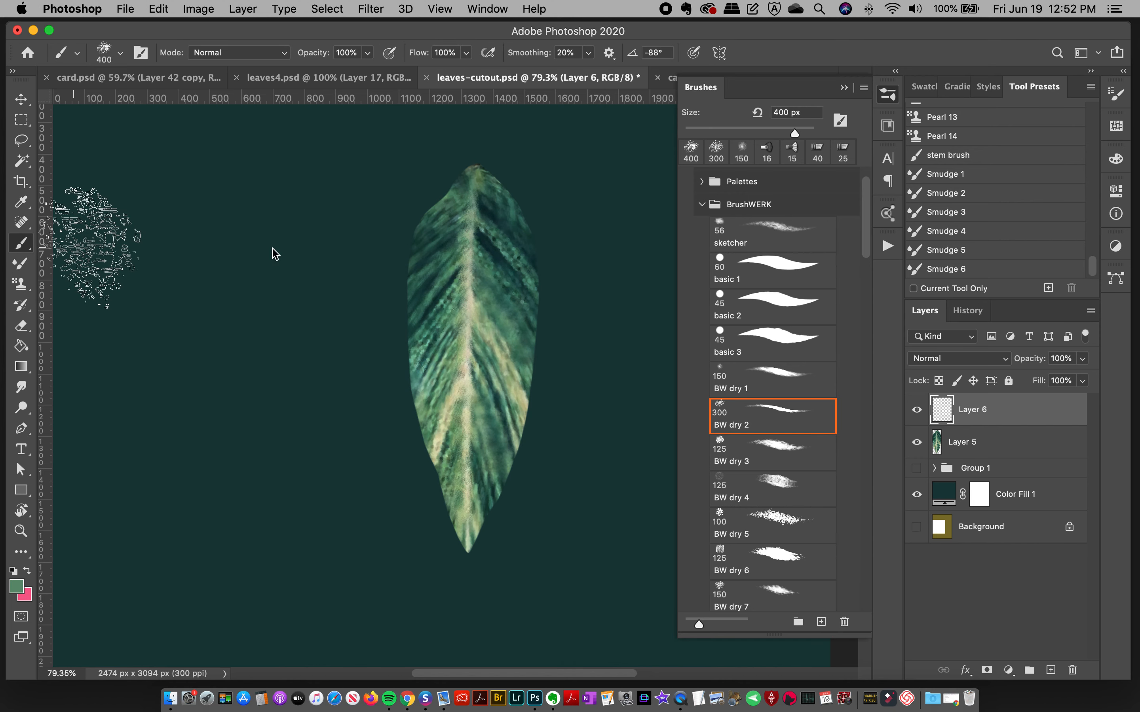
{"action": "scroll", "coordinate": [866, 250], "scroll_direction": "down", "scroll_amount": 5}
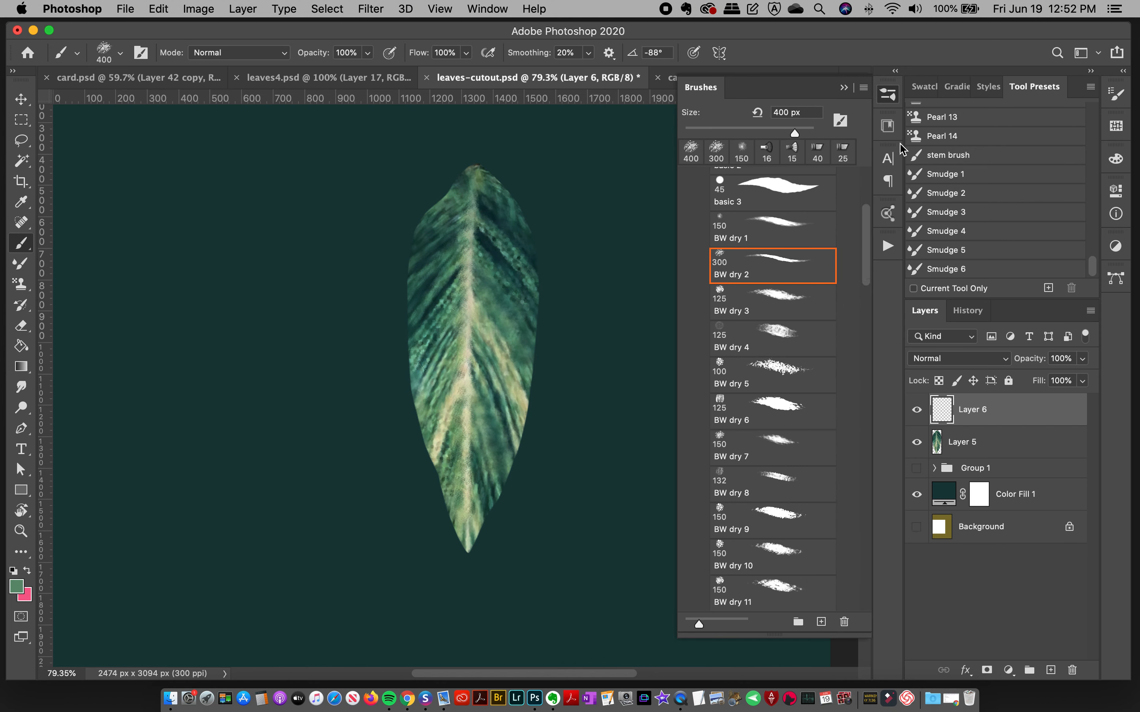
Step: Open the BRUSHWERK brush chart graphic from the brushwerk-creatorscouture library
{"action": "left_click", "coordinate": [888, 128]}
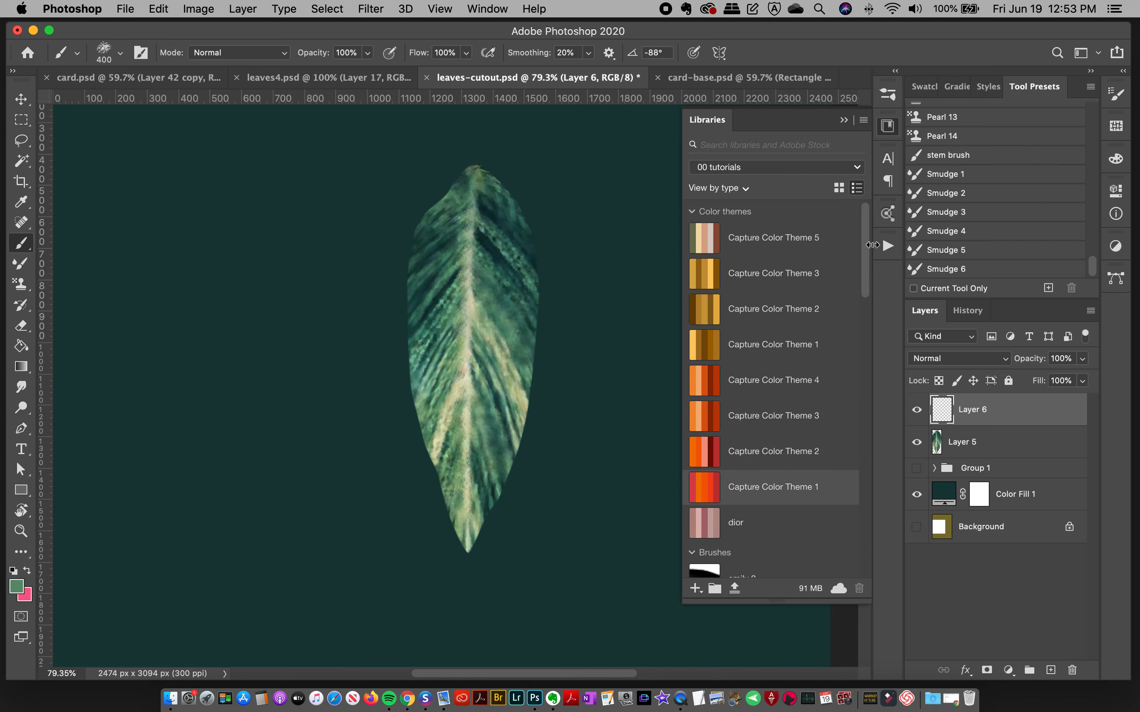
{"action": "scroll", "coordinate": [856, 294], "scroll_direction": "down", "scroll_amount": 4}
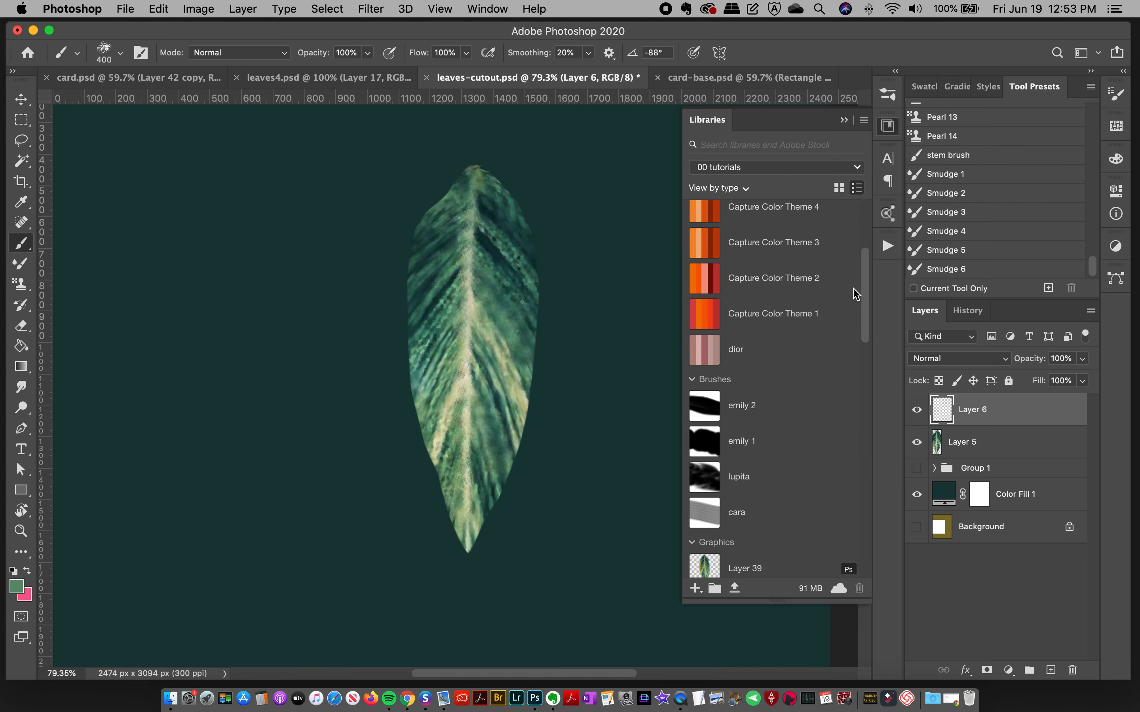
{"action": "left_click", "coordinate": [776, 170]}
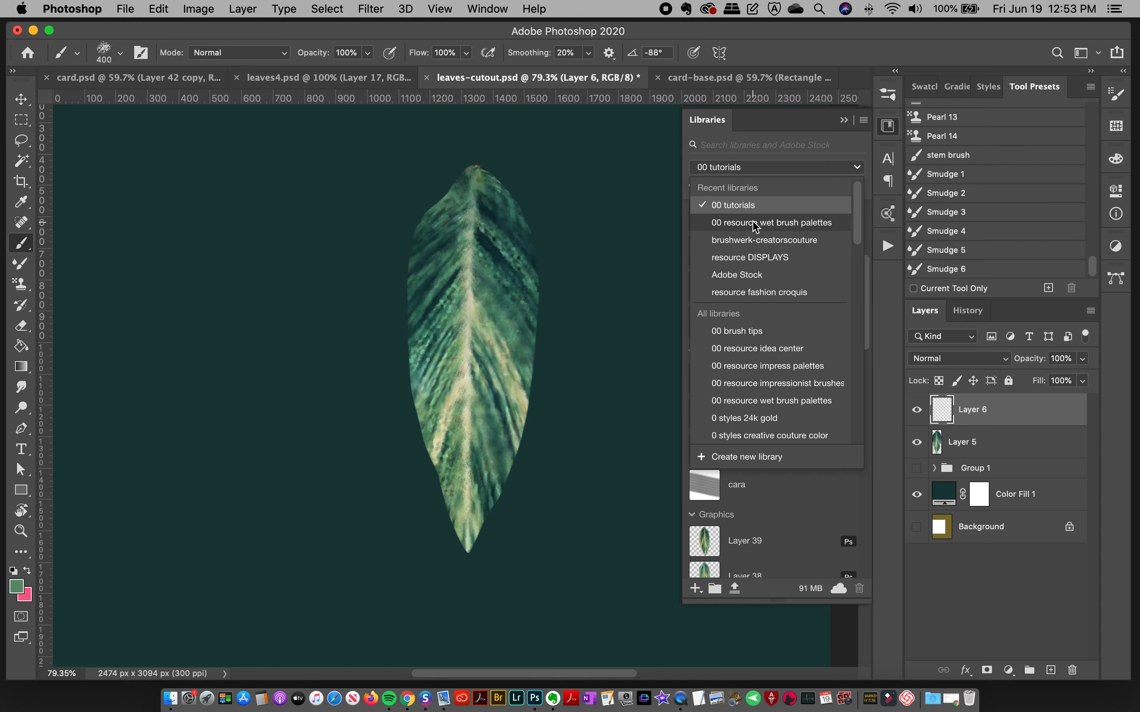
{"action": "left_click", "coordinate": [755, 225]}
{"action": "left_click", "coordinate": [771, 170]}
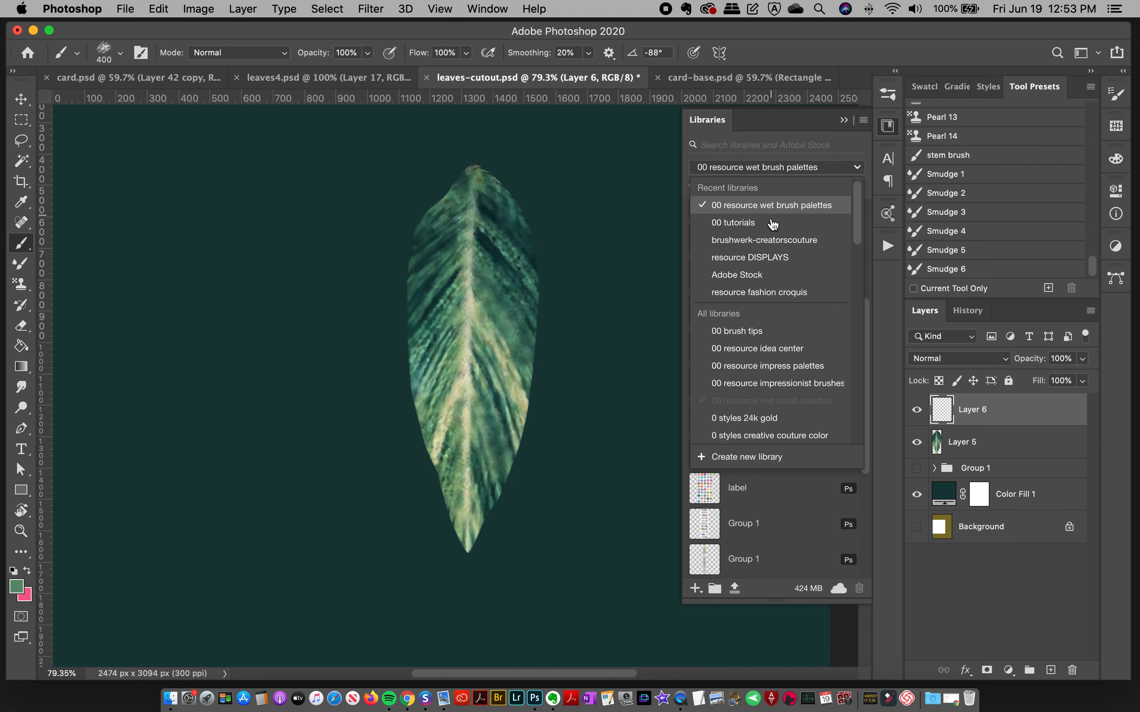
{"action": "left_click", "coordinate": [754, 240]}
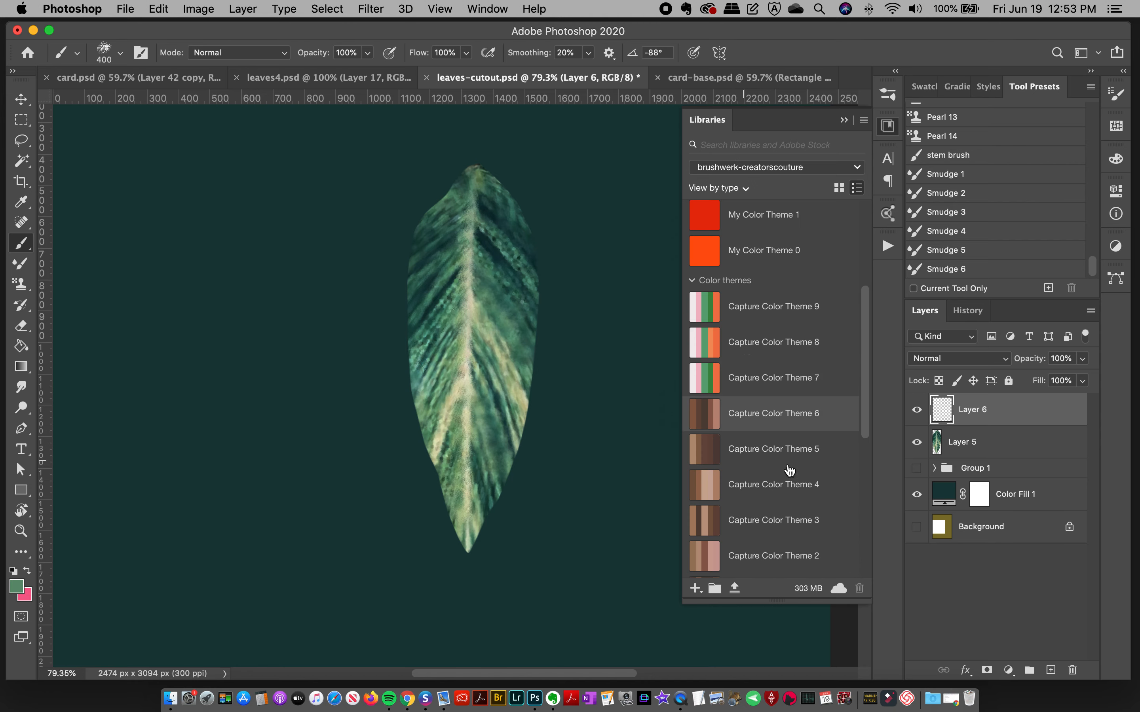
{"action": "scroll", "coordinate": [848, 401], "scroll_direction": "down", "scroll_amount": 10}
{"action": "left_click", "coordinate": [716, 533]}
{"action": "double_click", "coordinate": [710, 546]}
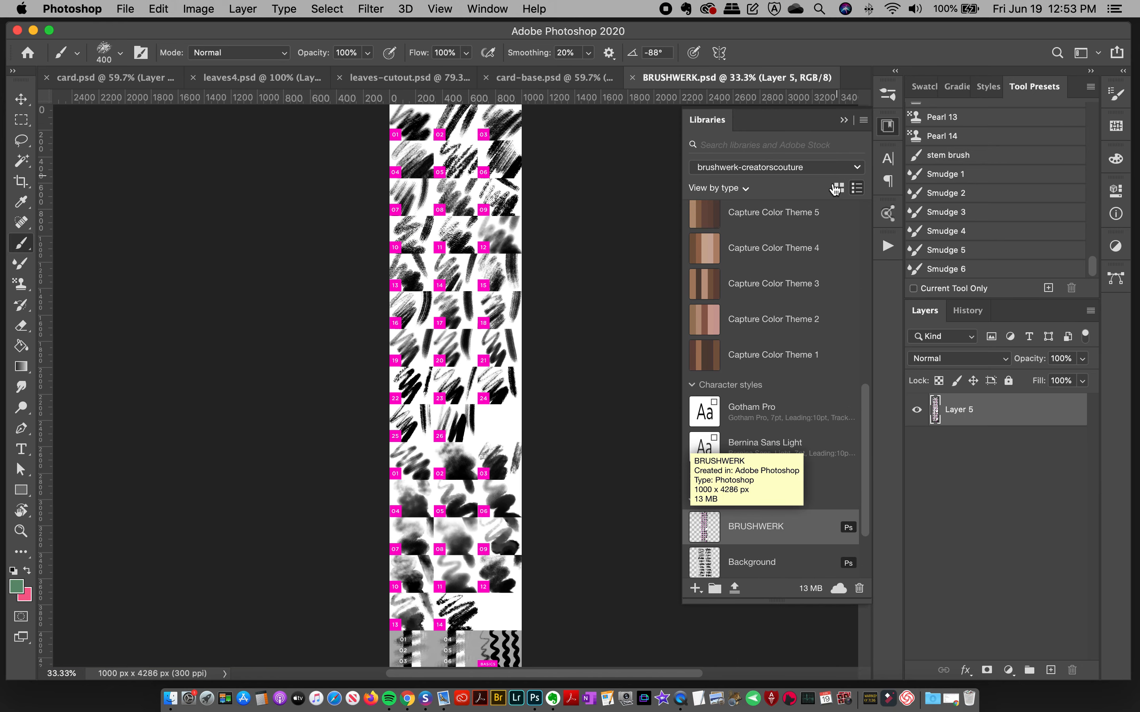
Step: Examine the numbered brush samples in BRUSHWERK.psd at 100% zoom and return to leaves-cutout.psd
{"action": "key", "text": "super+1"}
{"action": "left_click", "coordinate": [889, 126]}
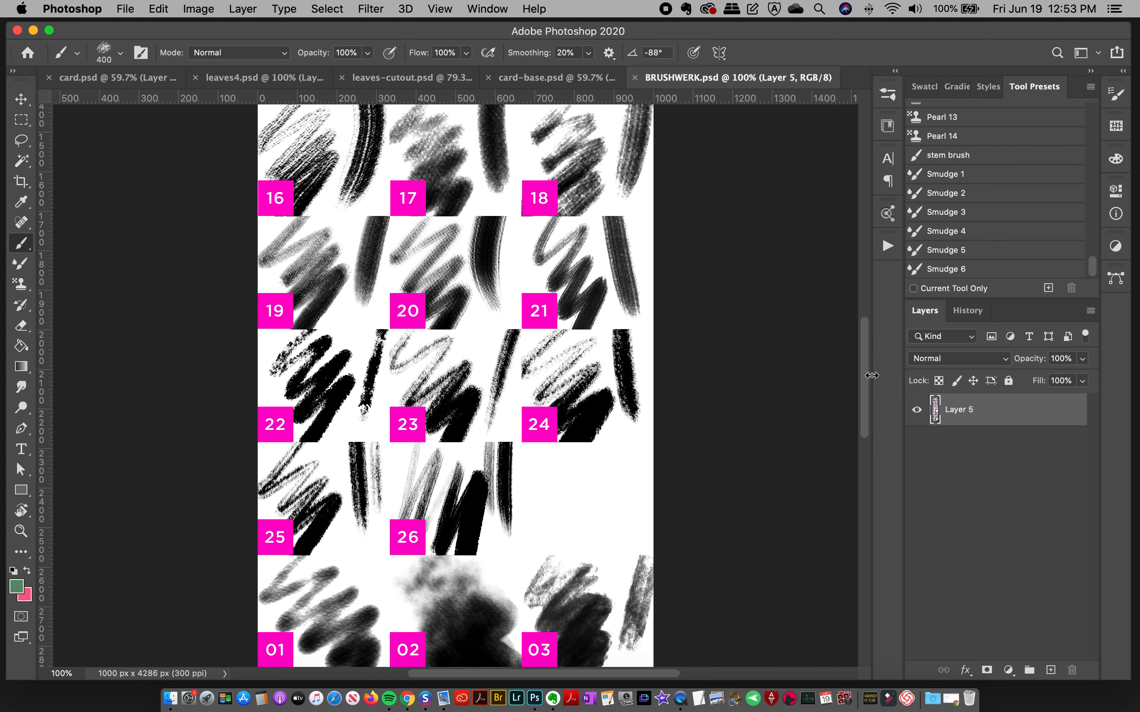
{"action": "left_click_drag", "start_coordinate": [867, 377], "coordinate": [868, 260]}
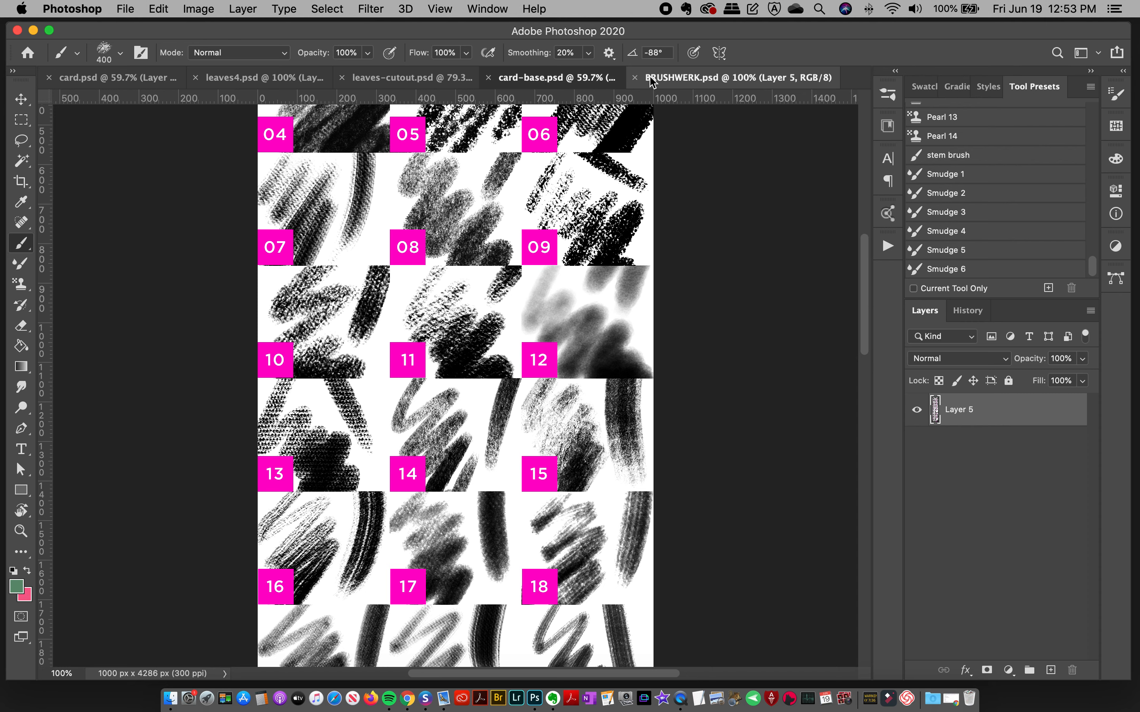
{"action": "left_click", "coordinate": [576, 75]}
{"action": "key", "text": "ctrl+shift+Tab"}
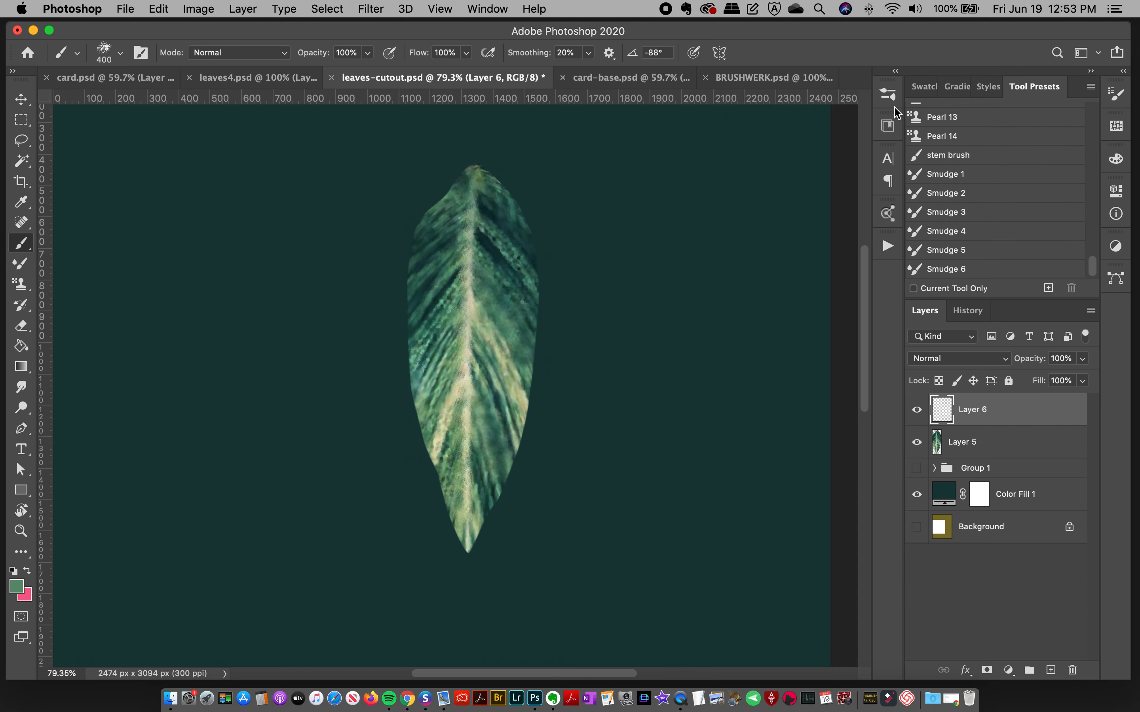
Step: Choose the BW dry 15 brush at 144 px from the BrushWERK set
{"action": "left_click", "coordinate": [890, 94]}
{"action": "scroll", "coordinate": [867, 261], "scroll_direction": "down", "scroll_amount": 5}
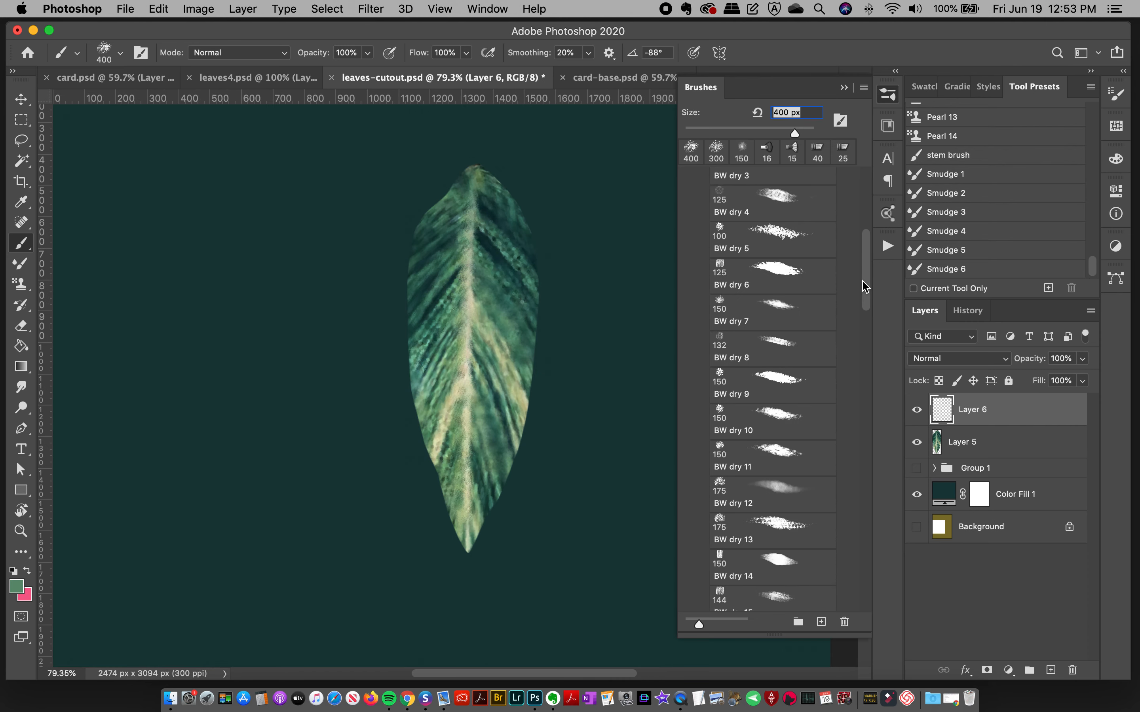
{"action": "left_click", "coordinate": [779, 557]}
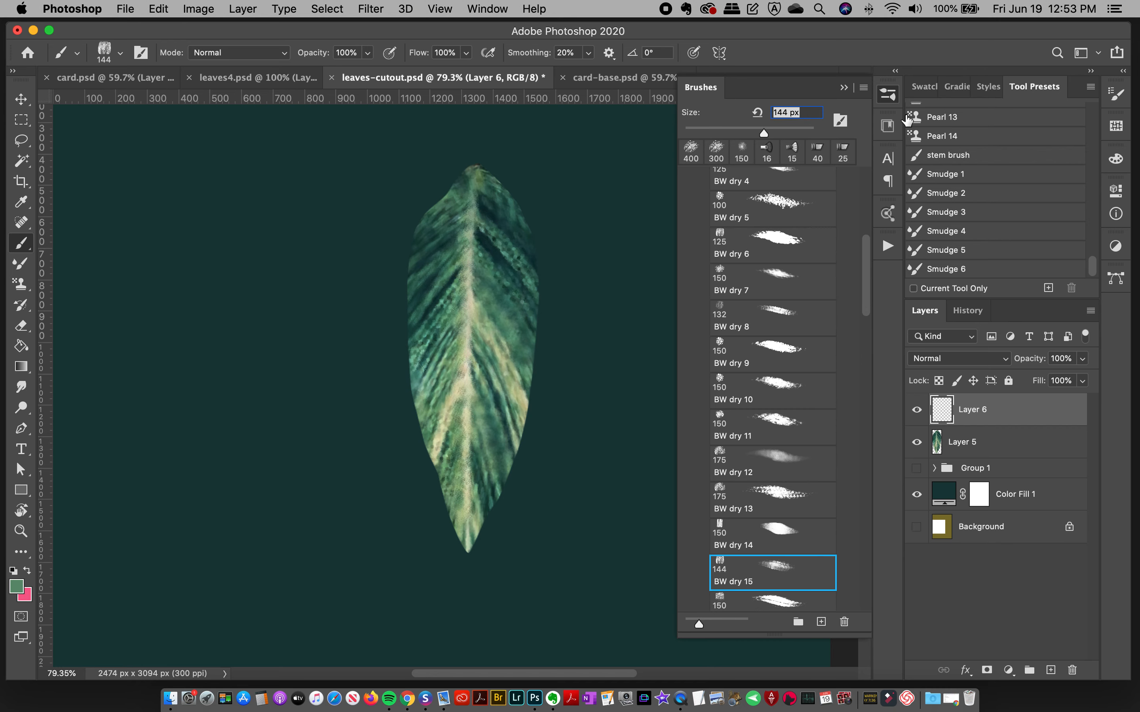
{"action": "left_click", "coordinate": [886, 99]}
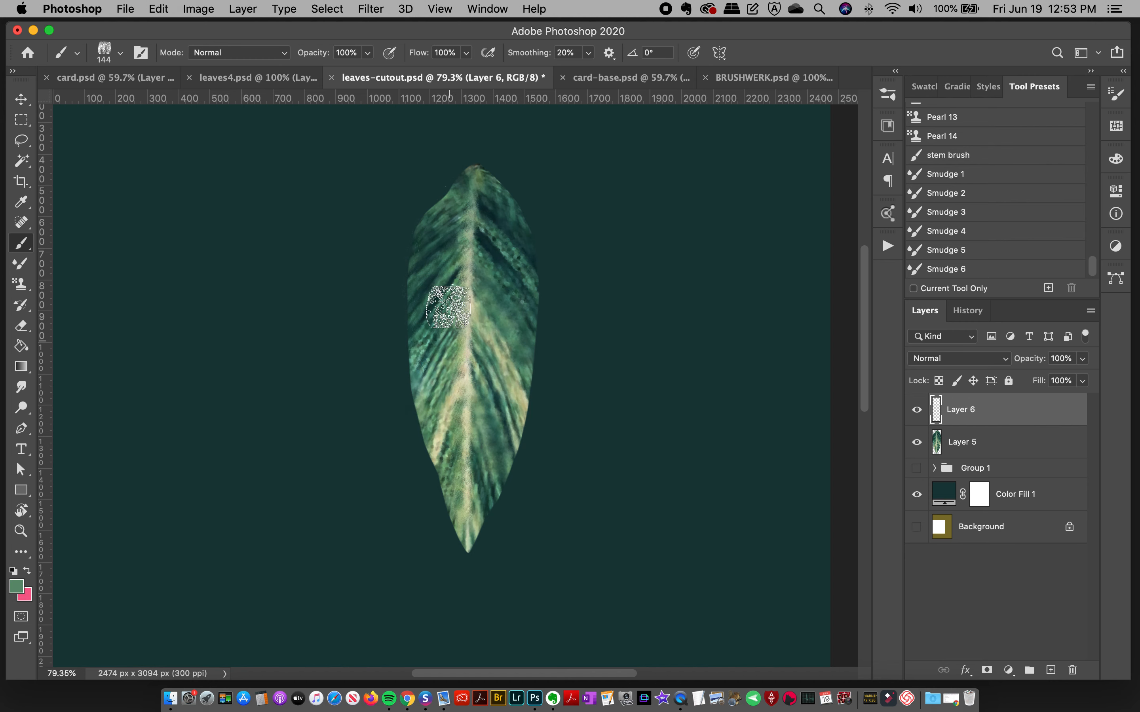
Step: Paint medium-green dry-brush strokes along both outer edges of the leaf on Layer 6, undoing and repainting the right edge
{"action": "mouse_move", "coordinate": [473, 160]}
{"action": "left_mouse_down"}
{"action": "mouse_move", "coordinate": [434, 200]}
{"action": "mouse_move", "coordinate": [398, 395]}
{"action": "left_mouse_up"}
{"action": "mouse_move", "coordinate": [459, 158]}
{"action": "left_mouse_down"}
{"action": "mouse_move", "coordinate": [403, 322]}
{"action": "mouse_move", "coordinate": [471, 551]}
{"action": "left_mouse_up"}
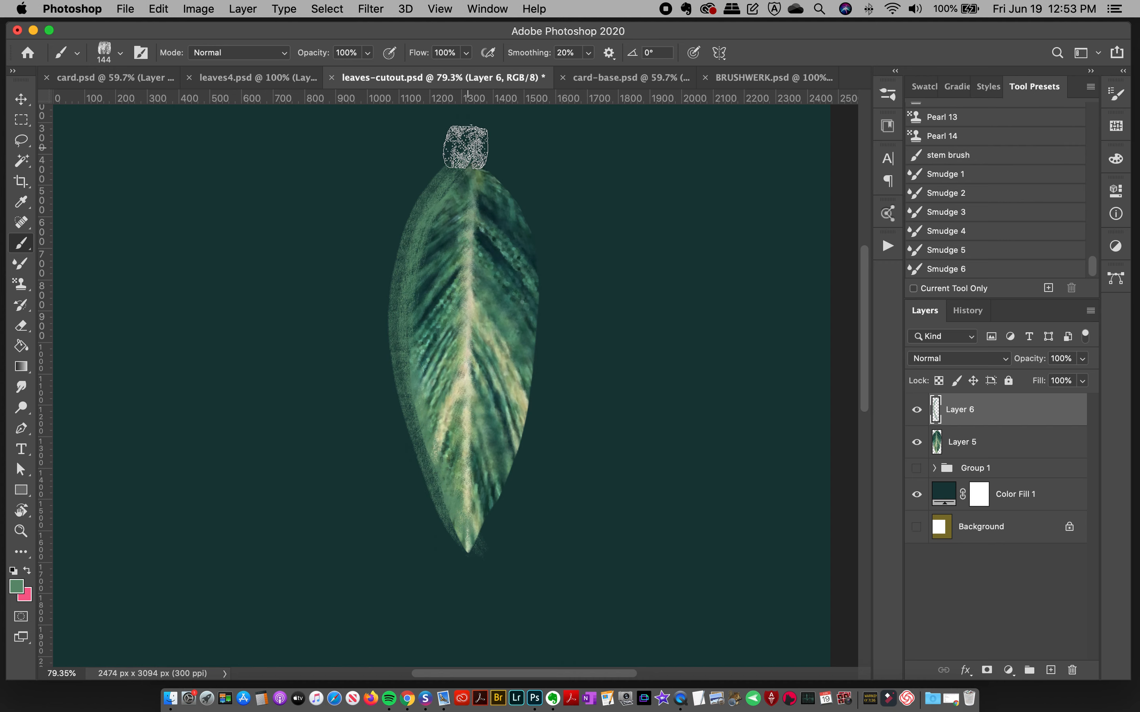
{"action": "mouse_move", "coordinate": [507, 179]}
{"action": "left_mouse_down"}
{"action": "mouse_move", "coordinate": [533, 240]}
{"action": "mouse_move", "coordinate": [537, 329]}
{"action": "mouse_move", "coordinate": [522, 434]}
{"action": "mouse_move", "coordinate": [423, 669]}
{"action": "left_mouse_up"}
{"action": "key", "text": "super+z"}
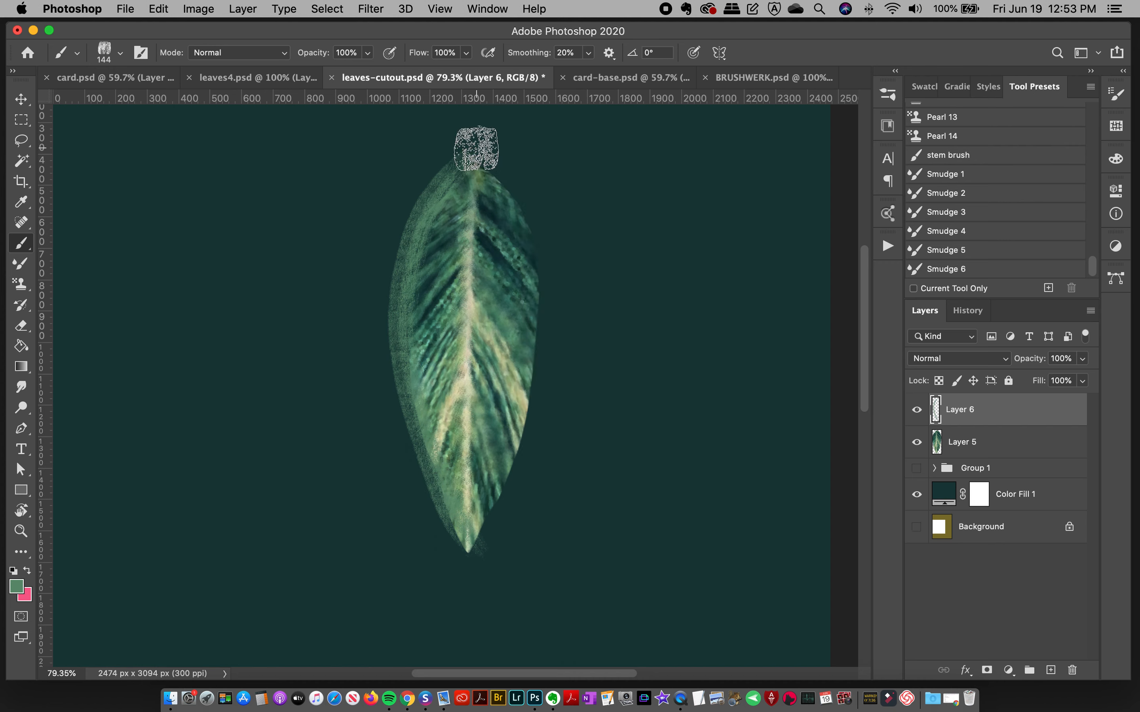
{"action": "mouse_move", "coordinate": [542, 238]}
{"action": "left_mouse_down"}
{"action": "mouse_move", "coordinate": [543, 353]}
{"action": "mouse_move", "coordinate": [461, 588]}
{"action": "left_mouse_up"}
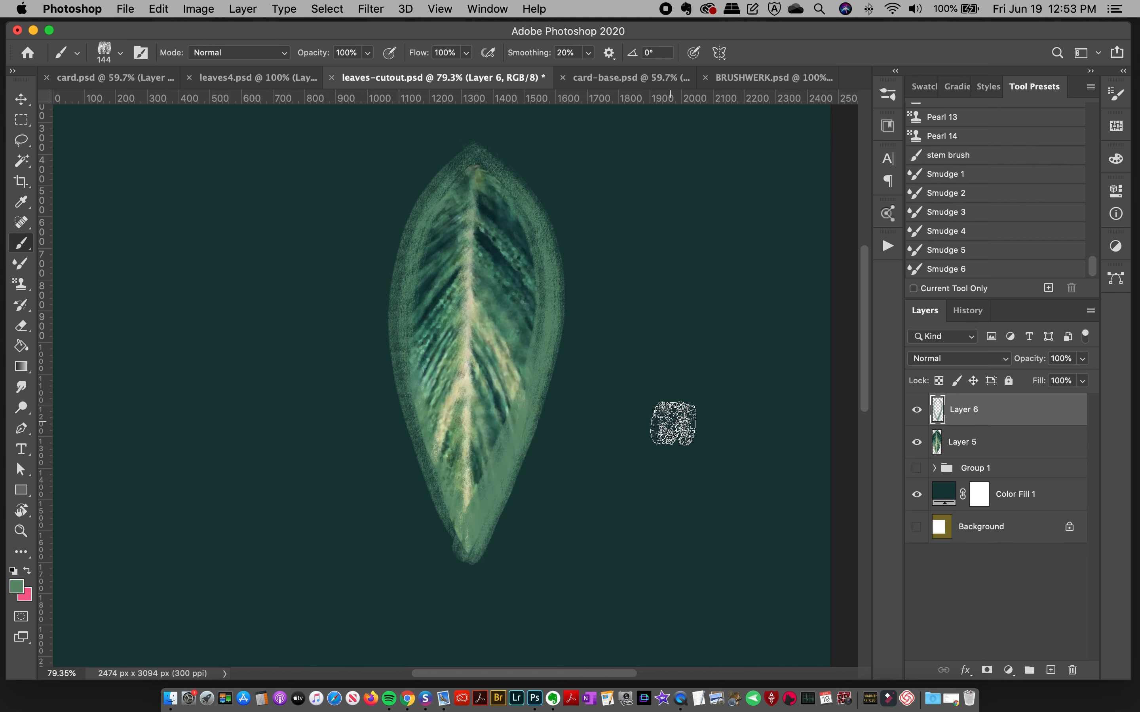
Step: Compare the outline with the finished leaf in leaves4.psd, and sample a pale yellow-green from the leaf in leaves-cutout.psd
{"action": "left_click", "coordinate": [294, 80]}
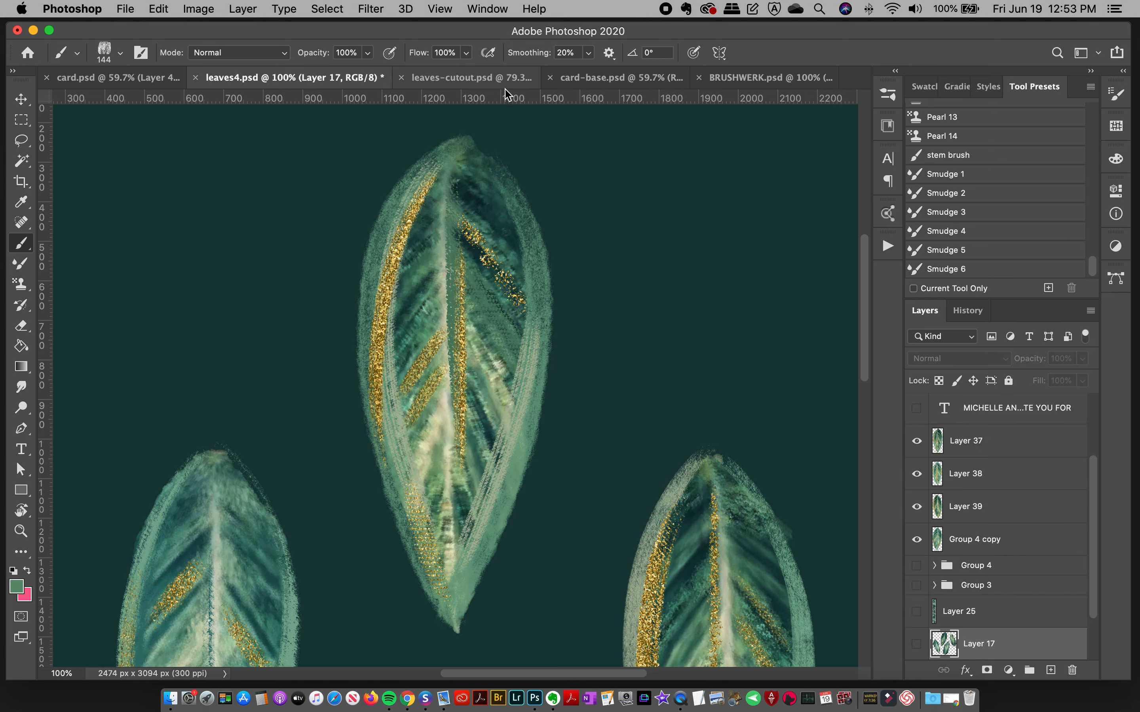
{"action": "left_click", "coordinate": [495, 77]}
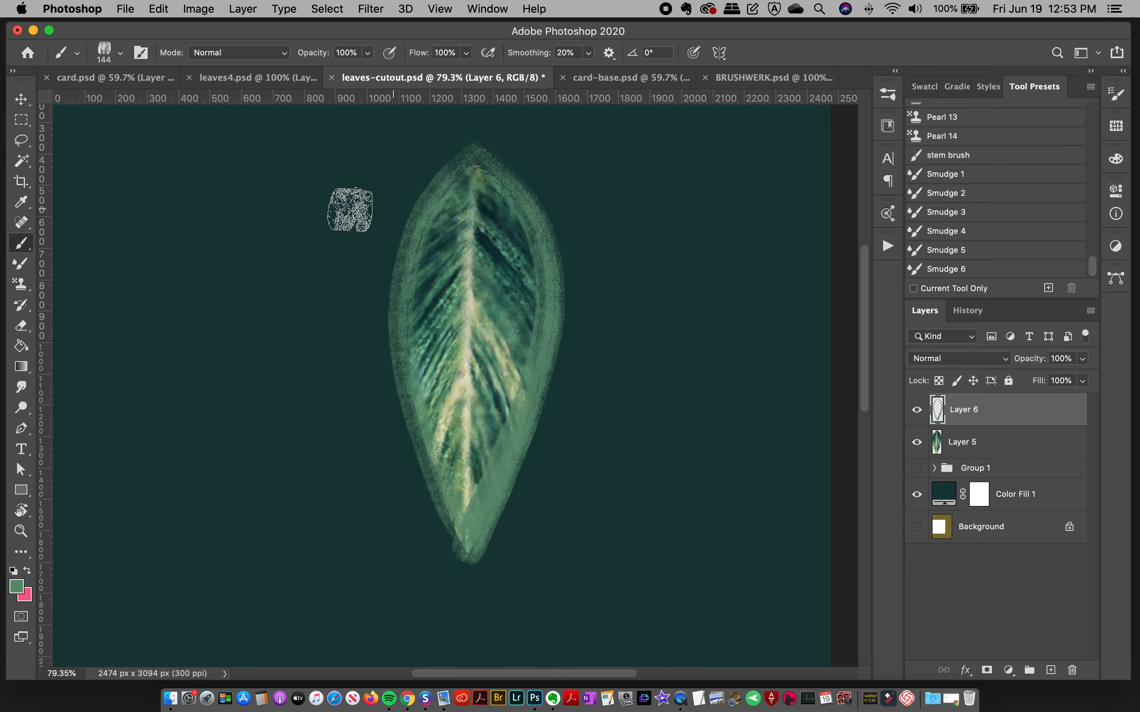
{"action": "left_click", "coordinate": [22, 204]}
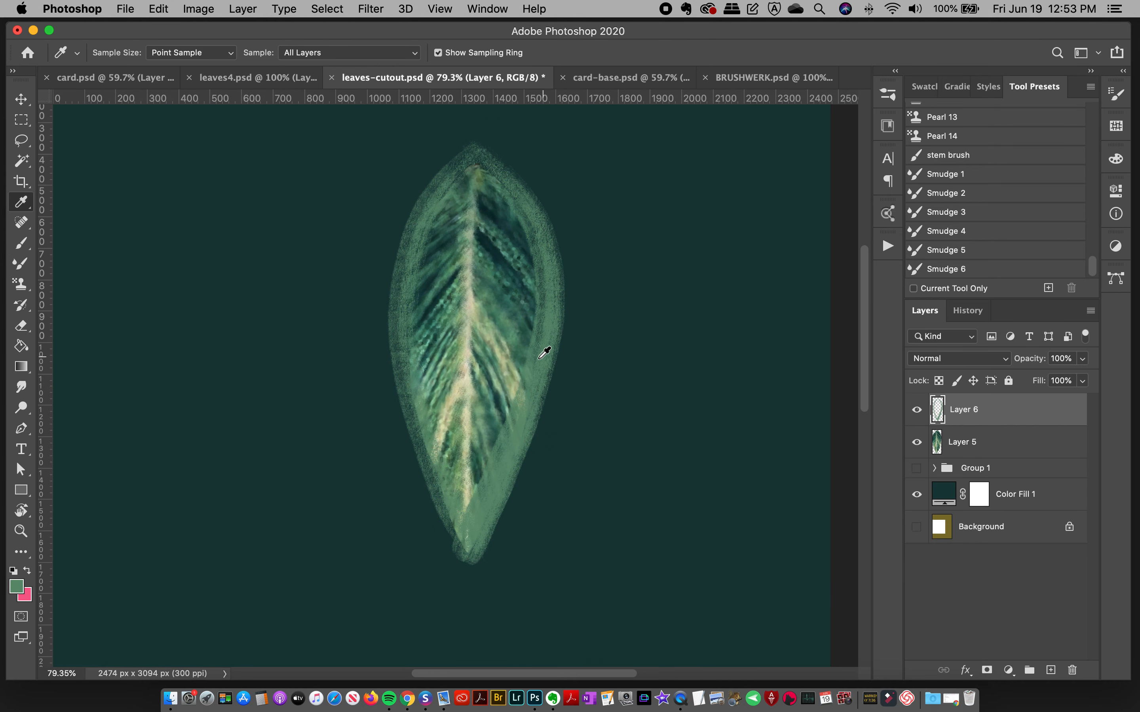
{"action": "left_click", "coordinate": [498, 355]}
Step: Compare the dry brush samples in the BRUSHWERK.psd chart to find a texture for the highlight strokes
{"action": "left_click", "coordinate": [888, 93]}
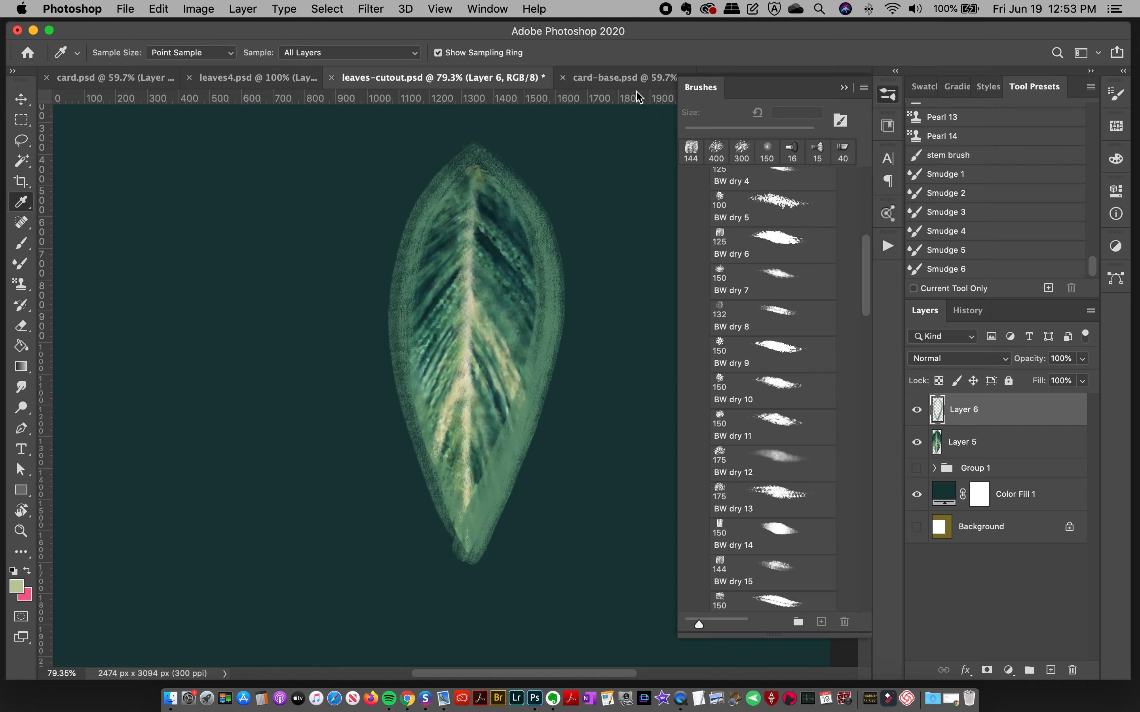
{"action": "left_click", "coordinate": [634, 78]}
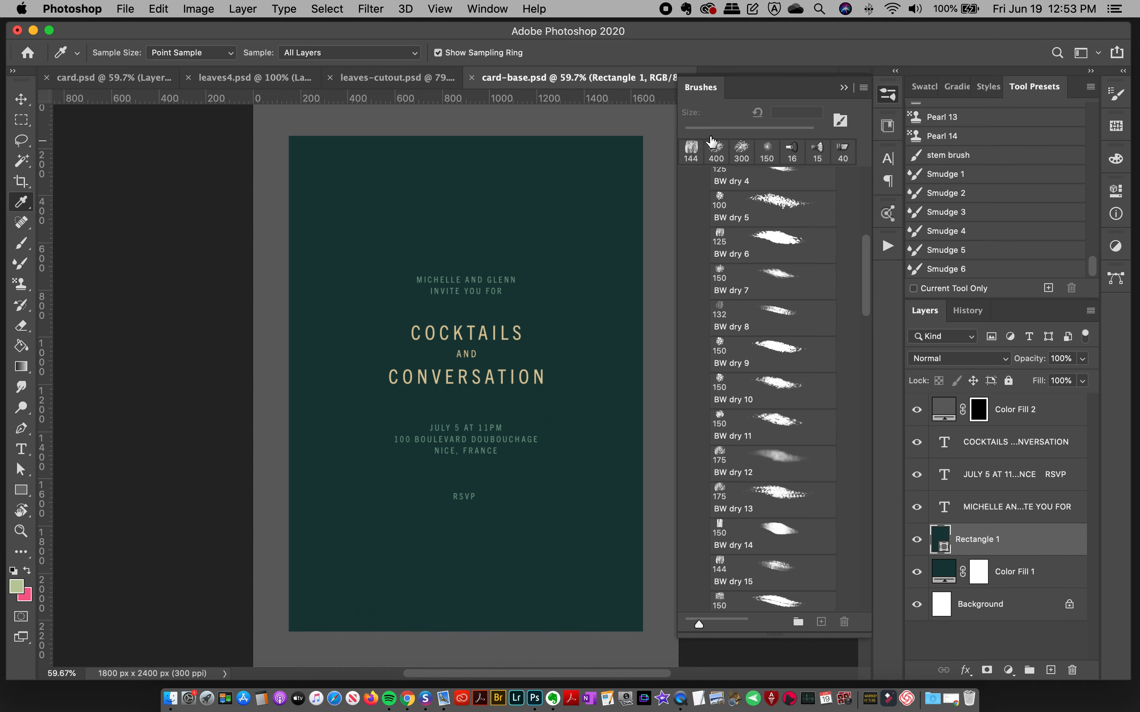
{"action": "left_click", "coordinate": [884, 97]}
{"action": "left_click", "coordinate": [756, 80]}
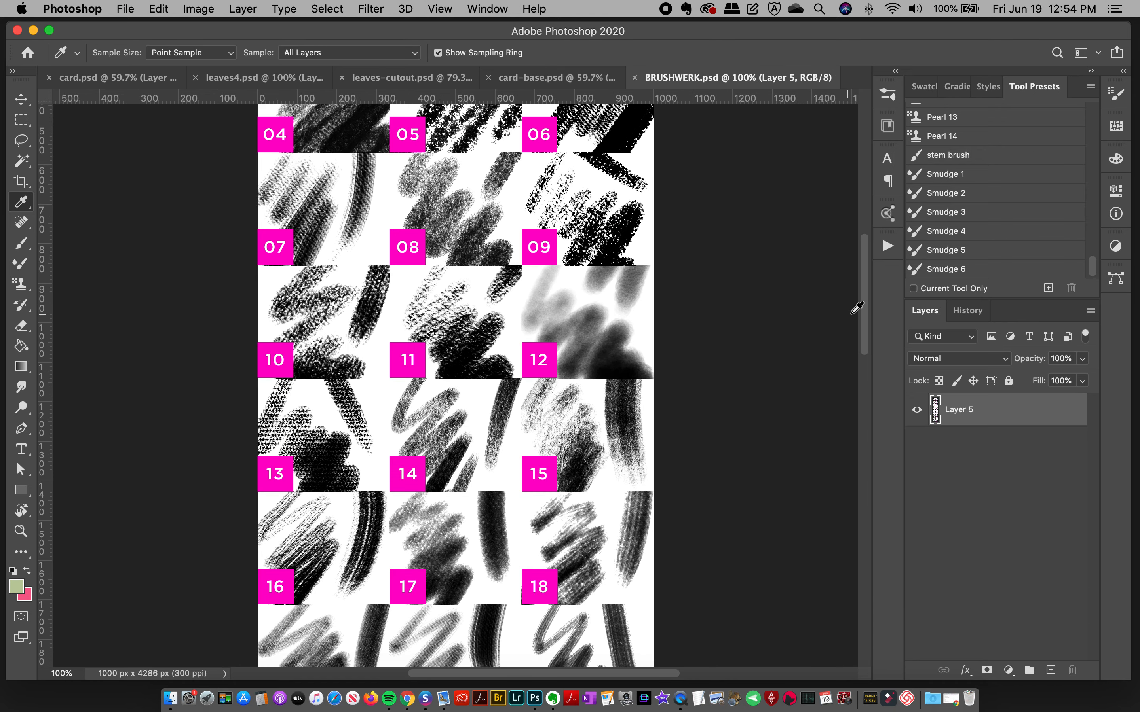
{"action": "mouse_move", "coordinate": [865, 309]}
{"action": "left_mouse_down"}
{"action": "mouse_move", "coordinate": [872, 256]}
{"action": "mouse_move", "coordinate": [839, 311]}
{"action": "left_mouse_up"}
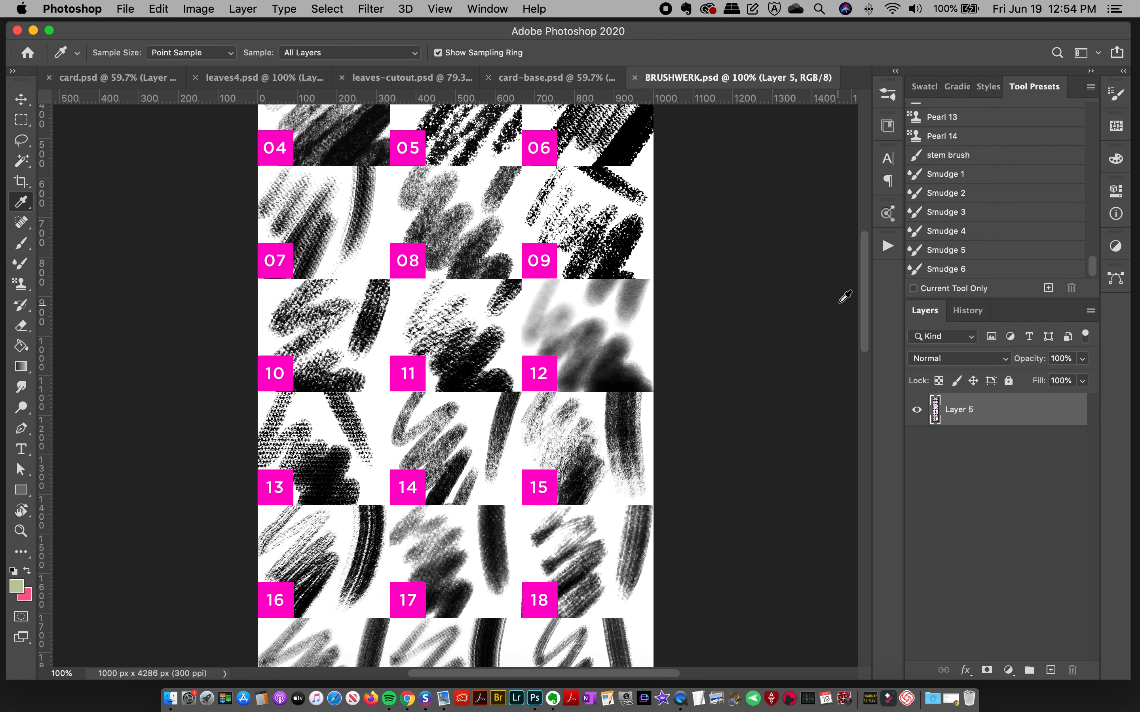
Step: Choose the 150 px BrushWERK brush with a -171° tip angle and return to leaves-cutout.psd
{"action": "left_click", "coordinate": [888, 101]}
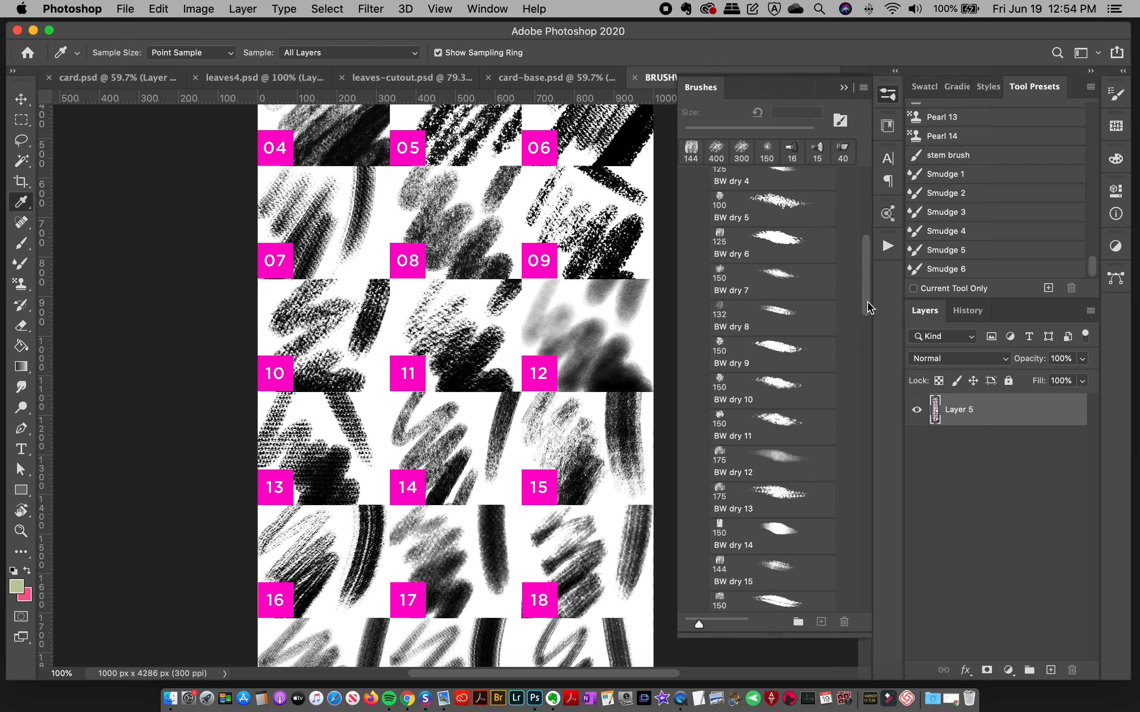
{"action": "scroll", "coordinate": [861, 315], "scroll_direction": "down", "scroll_amount": 2}
{"action": "left_click", "coordinate": [773, 414]}
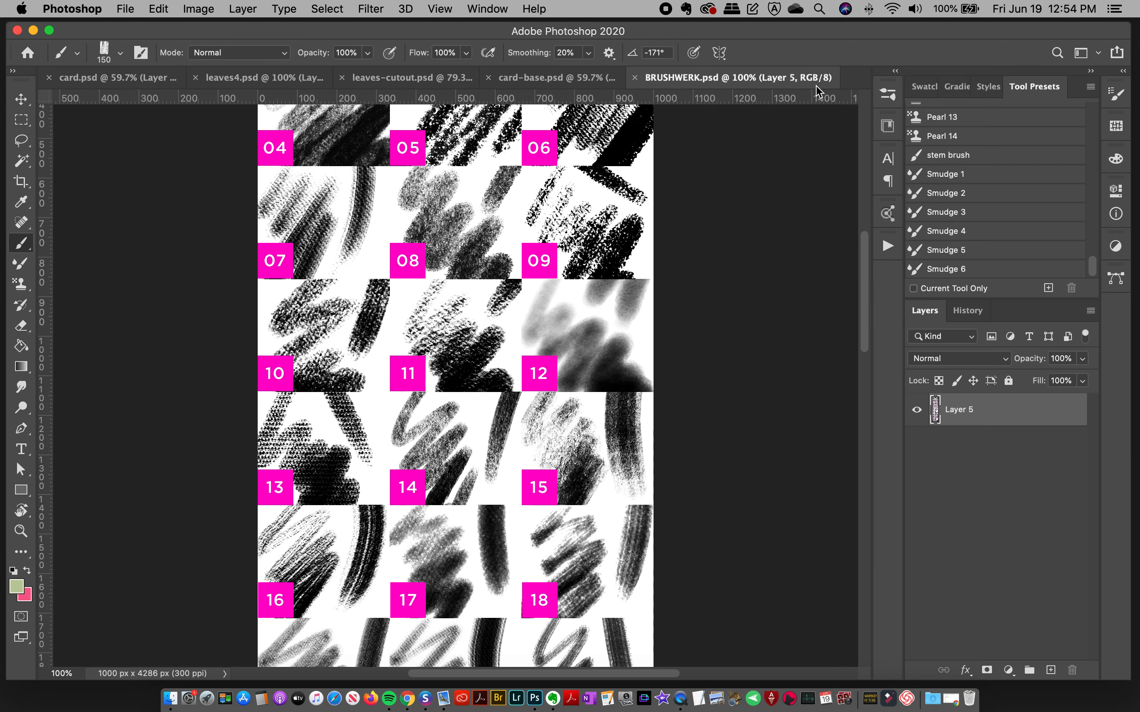
{"action": "left_click", "coordinate": [555, 77]}
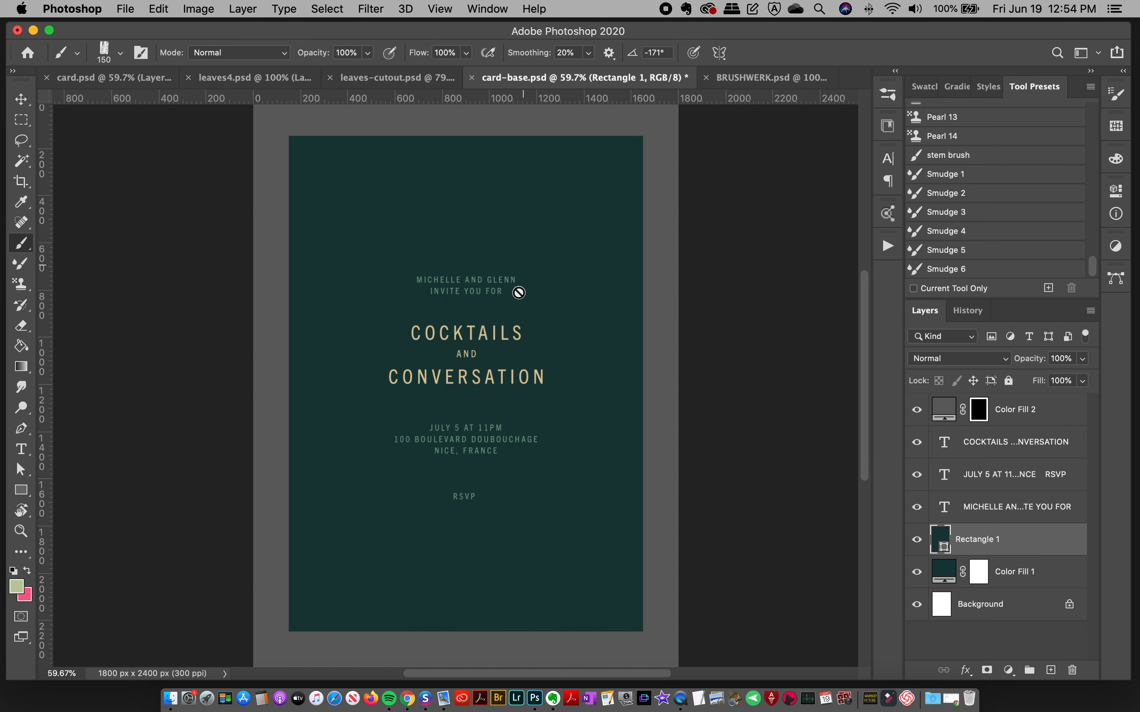
{"action": "left_click", "coordinate": [410, 78]}
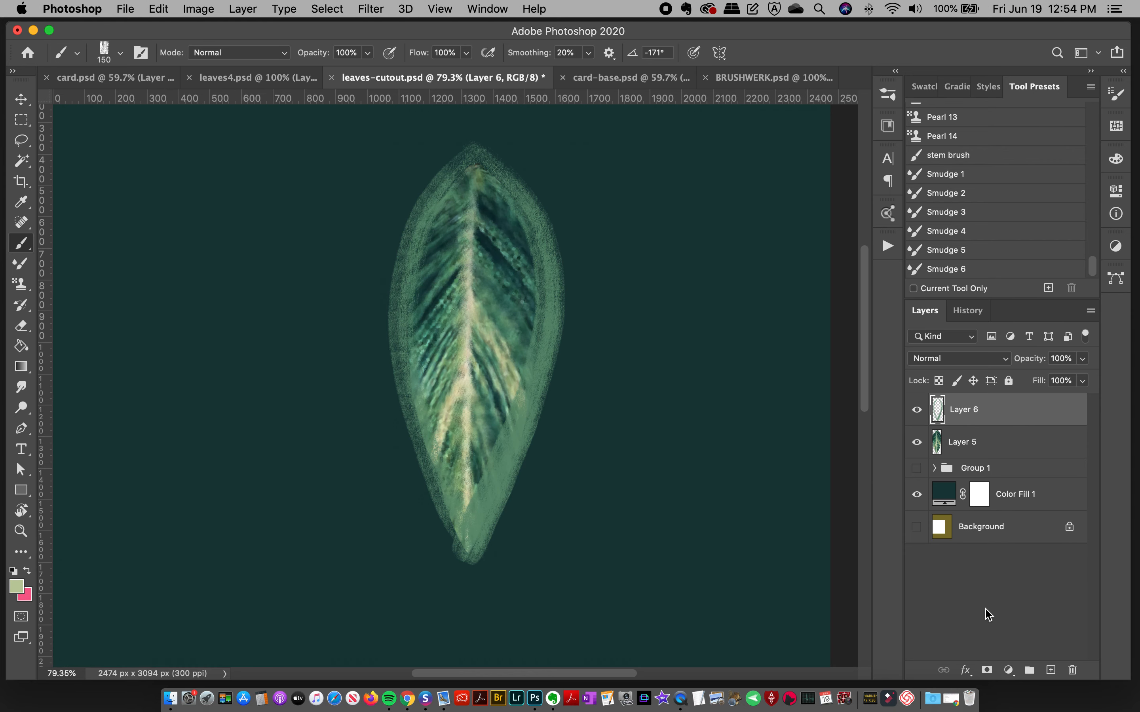
Step: Add a new layer above Layer 6 and paint a pale yellow-green stroke down the leaf's lower left edge, undoing the longer trial strokes
{"action": "left_click", "coordinate": [1050, 670]}
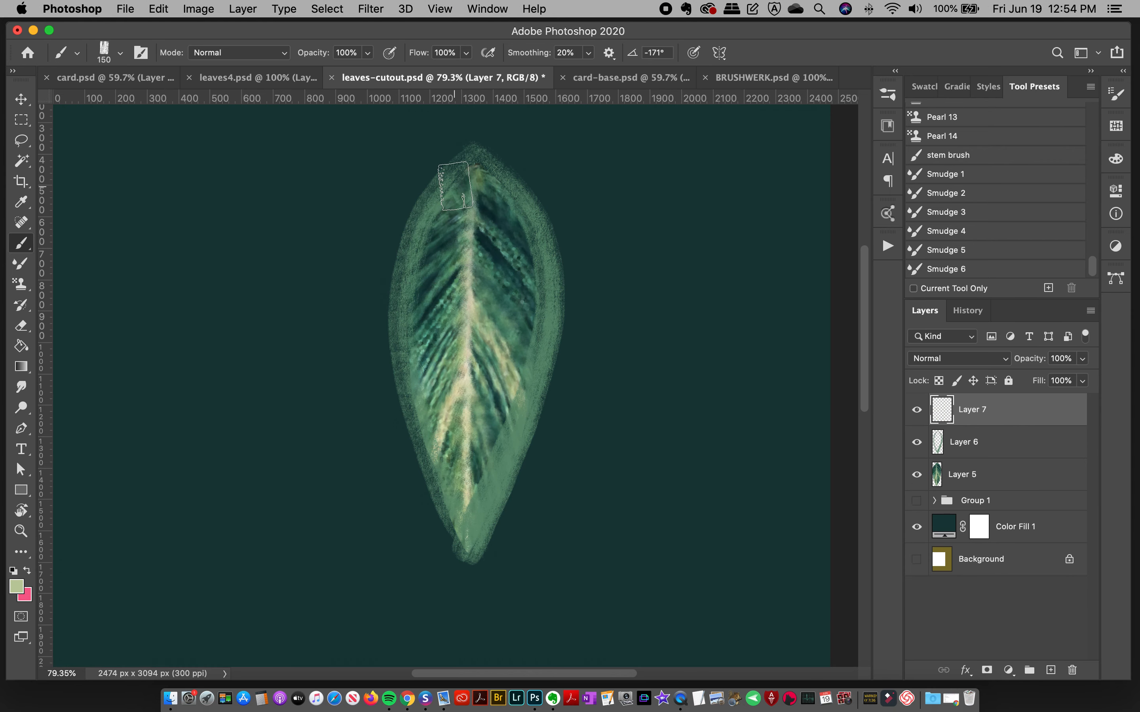
{"action": "mouse_move", "coordinate": [456, 186]}
{"action": "left_mouse_down"}
{"action": "mouse_move", "coordinate": [424, 235]}
{"action": "mouse_move", "coordinate": [439, 471]}
{"action": "mouse_move", "coordinate": [476, 559]}
{"action": "left_mouse_up"}
{"action": "key", "text": "super+t"}
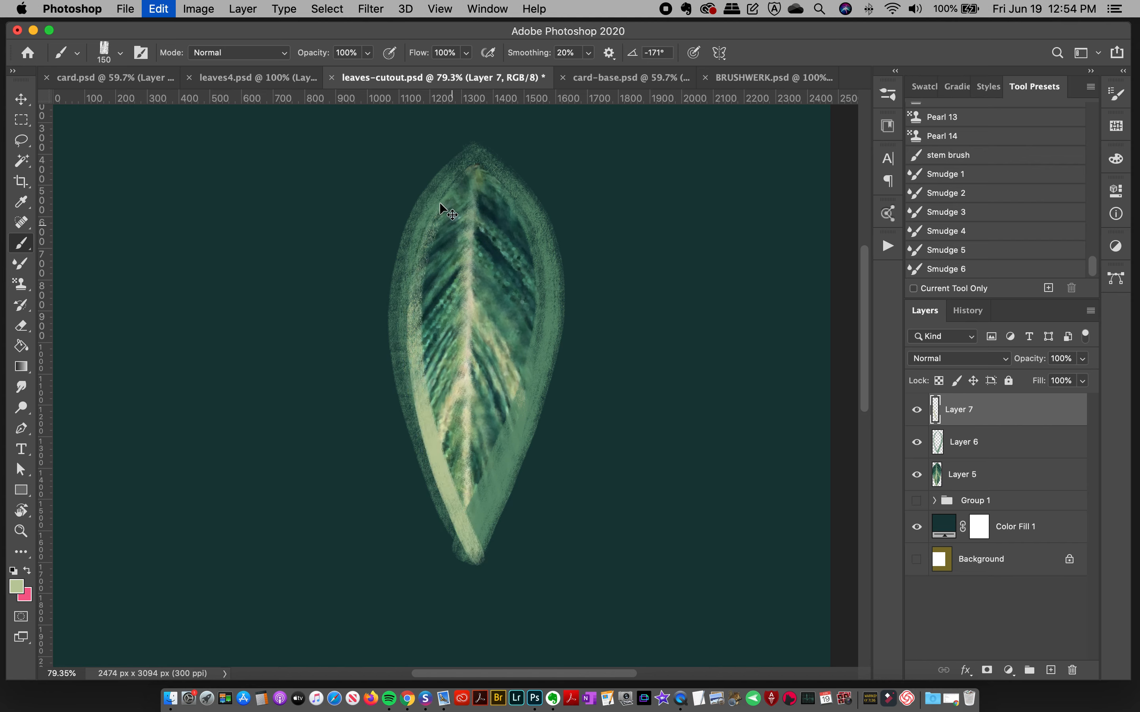
{"action": "key", "text": "super+z"}
{"action": "mouse_move", "coordinate": [441, 200]}
{"action": "left_mouse_down"}
{"action": "mouse_move", "coordinate": [418, 263]}
{"action": "mouse_move", "coordinate": [470, 551]}
{"action": "left_mouse_up"}
{"action": "key", "text": "super+z"}
{"action": "left_click_drag", "start_coordinate": [410, 304], "coordinate": [458, 510]}
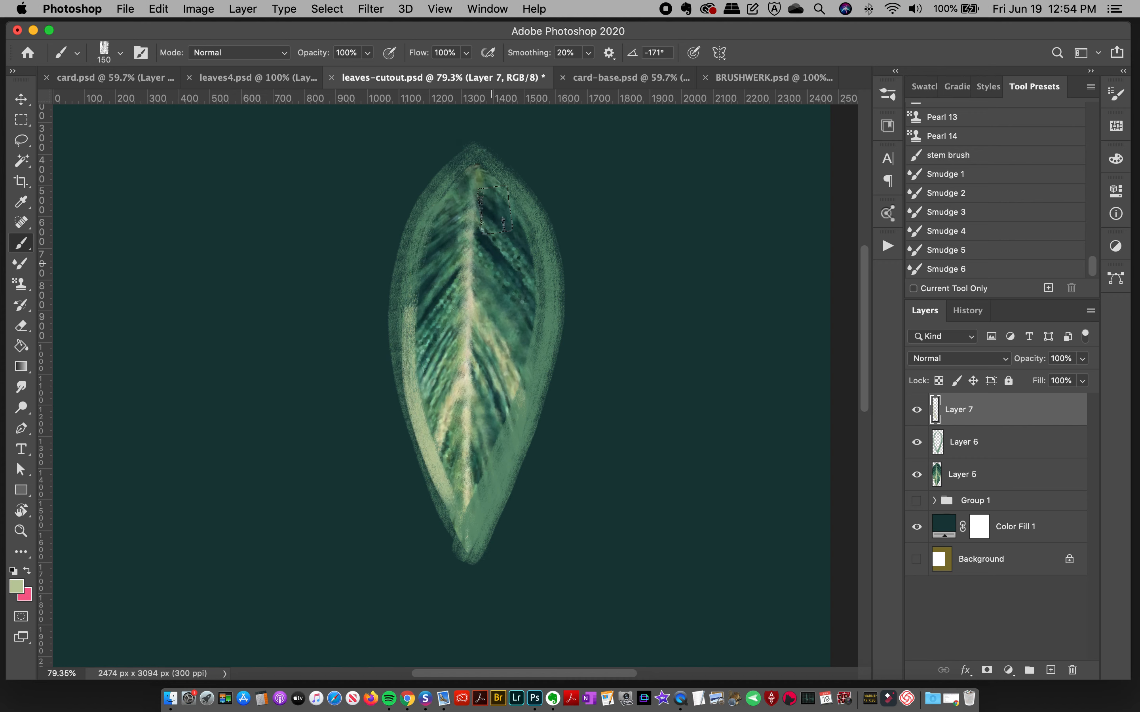
Step: Undo the trial stroke on the leaf's lower right edge and paint a short pale yellow-green highlight along the upper right edge
{"action": "left_click_drag", "start_coordinate": [530, 307], "coordinate": [490, 475]}
{"action": "key", "text": "super+z"}
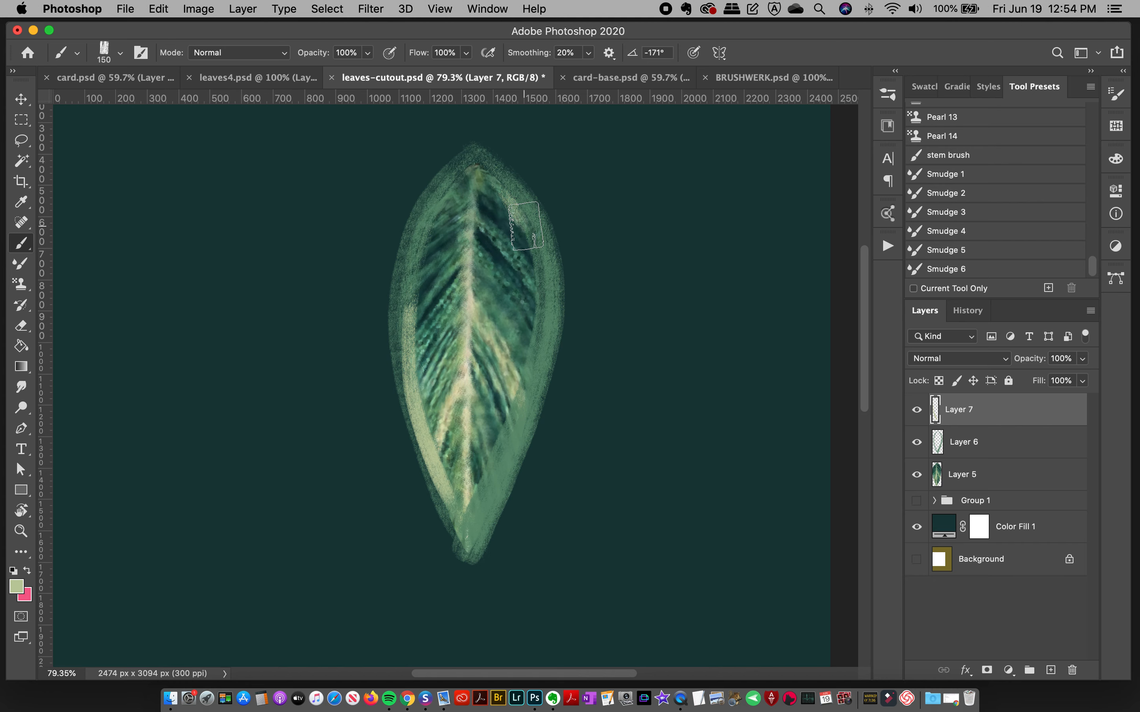
{"action": "left_click_drag", "start_coordinate": [530, 238], "coordinate": [542, 301]}
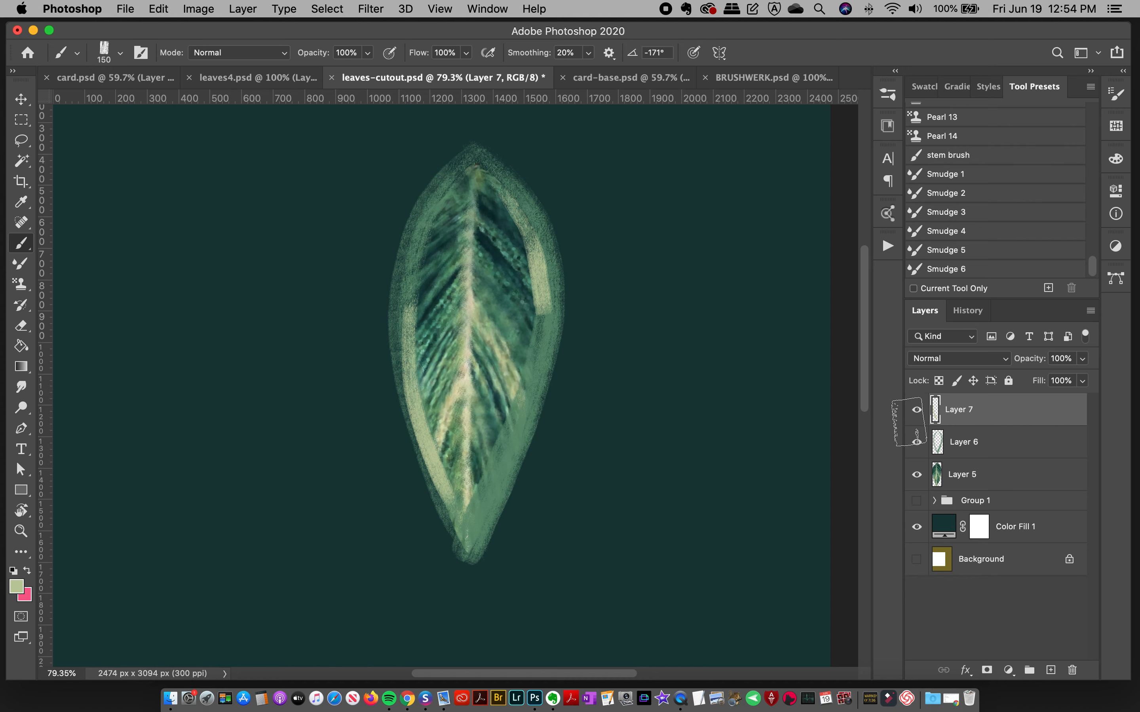
Step: Check Layer 7's highlights by toggling its visibility, delete the pale highlight from the leaf's upper right edge, and return to the brush
{"action": "left_click", "coordinate": [917, 417]}
{"action": "left_click", "coordinate": [917, 417]}
{"action": "key", "text": "super+z"}
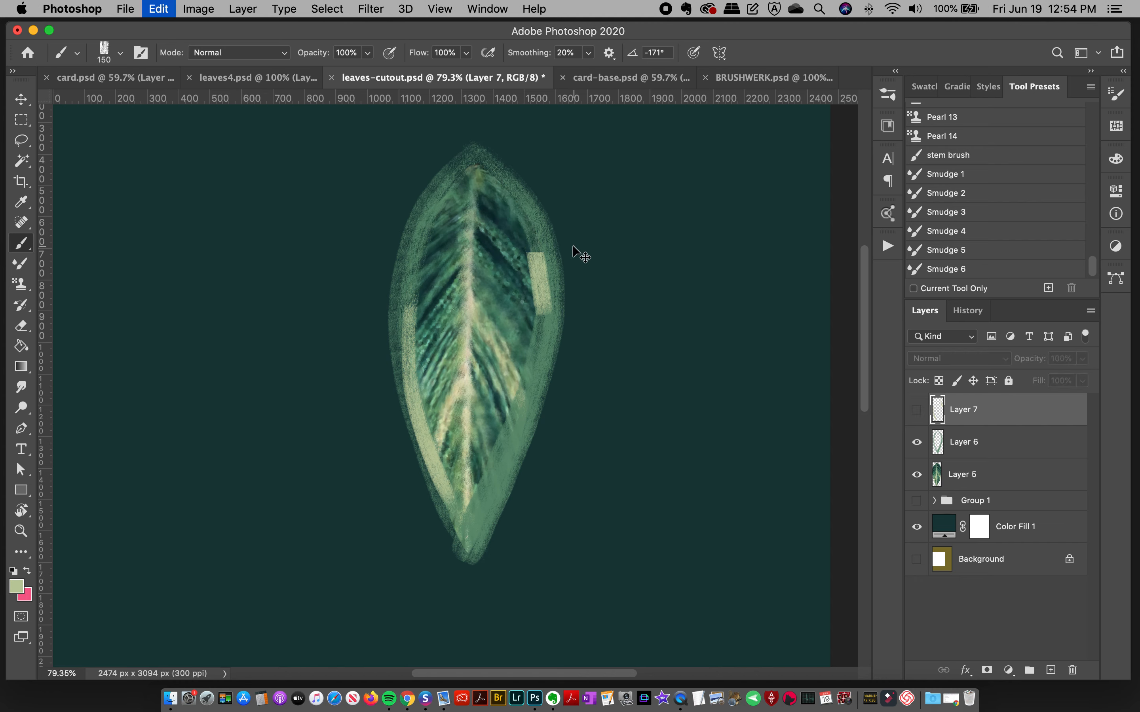
{"action": "left_click", "coordinate": [917, 417]}
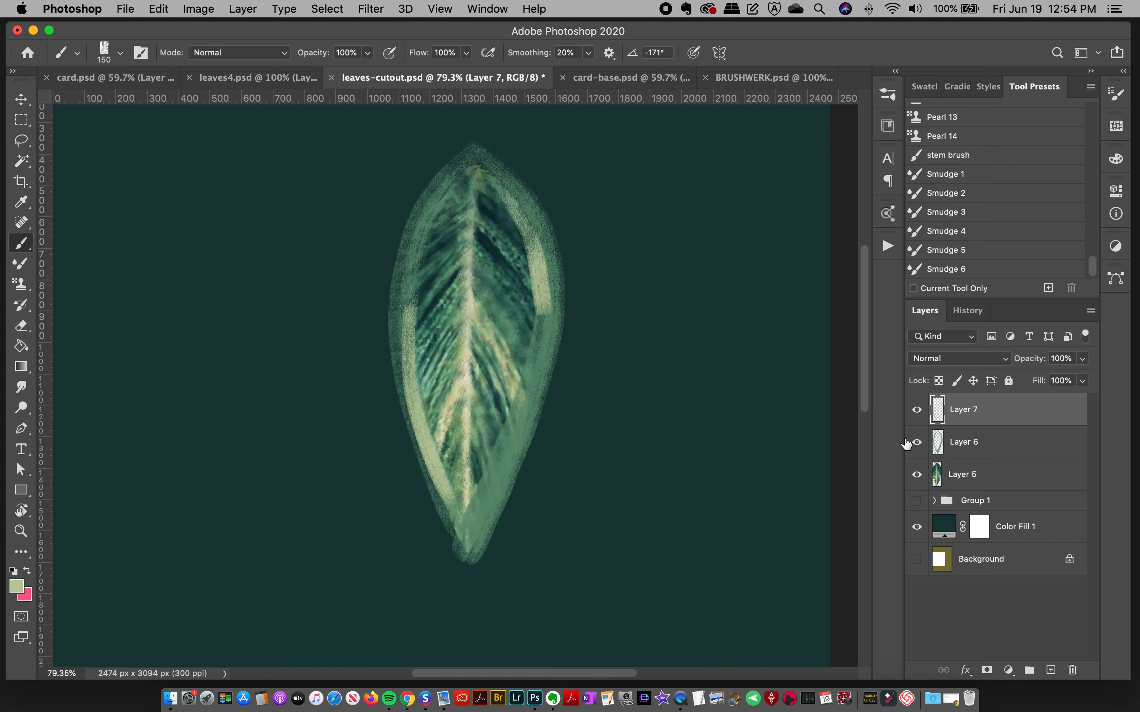
{"action": "left_click", "coordinate": [20, 121]}
{"action": "mouse_move", "coordinate": [472, 155]}
{"action": "left_mouse_down"}
{"action": "mouse_move", "coordinate": [607, 317]}
{"action": "mouse_move", "coordinate": [623, 365]}
{"action": "left_mouse_up"}
{"action": "key", "text": "BackSpace"}
{"action": "key", "text": "super+d"}
{"action": "left_click", "coordinate": [23, 245]}
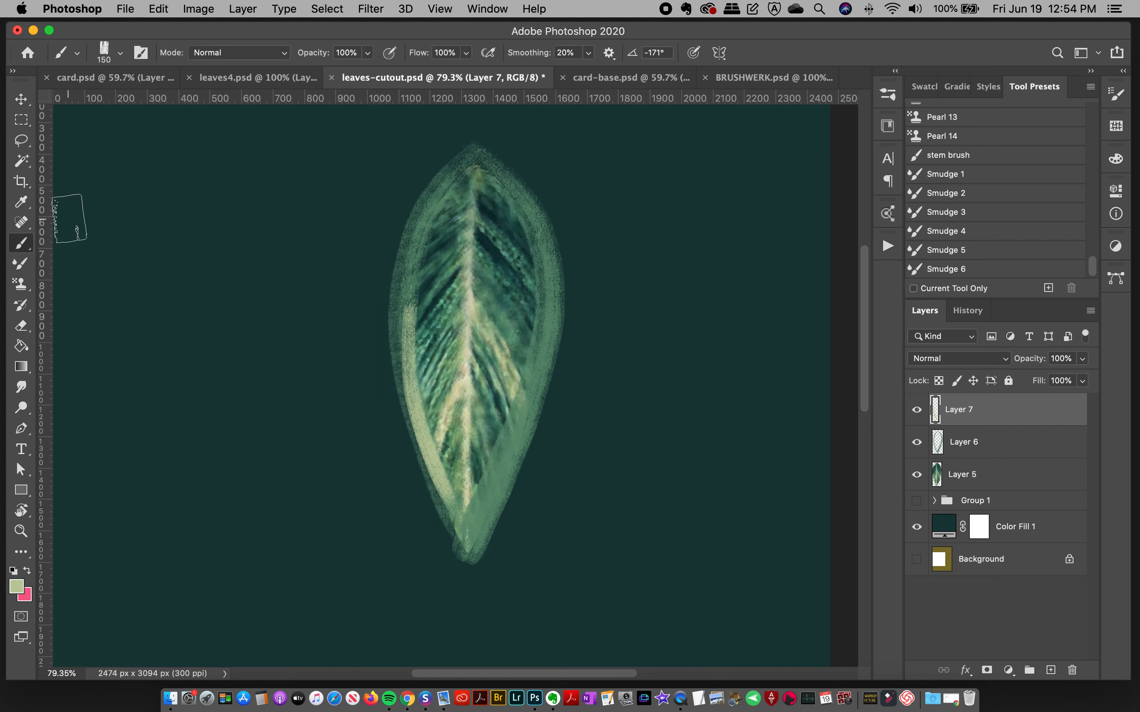
Step: Paint a pale yellow-green highlight down the leaf's right edge on Layer 7, undoing the trial strokes
{"action": "mouse_move", "coordinate": [516, 209]}
{"action": "left_mouse_down"}
{"action": "mouse_move", "coordinate": [541, 314]}
{"action": "mouse_move", "coordinate": [503, 459]}
{"action": "left_mouse_up"}
{"action": "key", "text": "super+z"}
{"action": "mouse_move", "coordinate": [505, 196]}
{"action": "left_mouse_down"}
{"action": "mouse_move", "coordinate": [525, 230]}
{"action": "mouse_move", "coordinate": [539, 331]}
{"action": "mouse_move", "coordinate": [471, 528]}
{"action": "left_mouse_up"}
{"action": "key", "text": "super+z"}
{"action": "left_click_drag", "start_coordinate": [544, 292], "coordinate": [497, 461]}
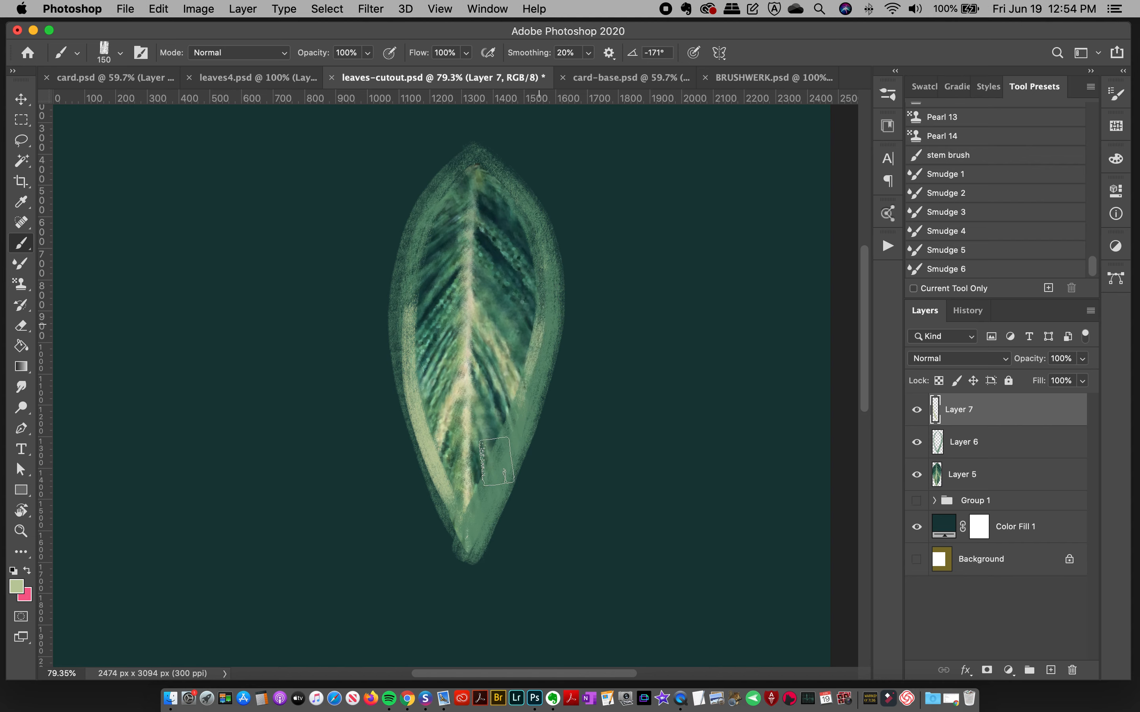
{"action": "key", "text": "super+z"}
{"action": "mouse_move", "coordinate": [512, 197]}
{"action": "left_mouse_down"}
{"action": "mouse_move", "coordinate": [543, 254]}
{"action": "mouse_move", "coordinate": [515, 421]}
{"action": "left_mouse_up"}
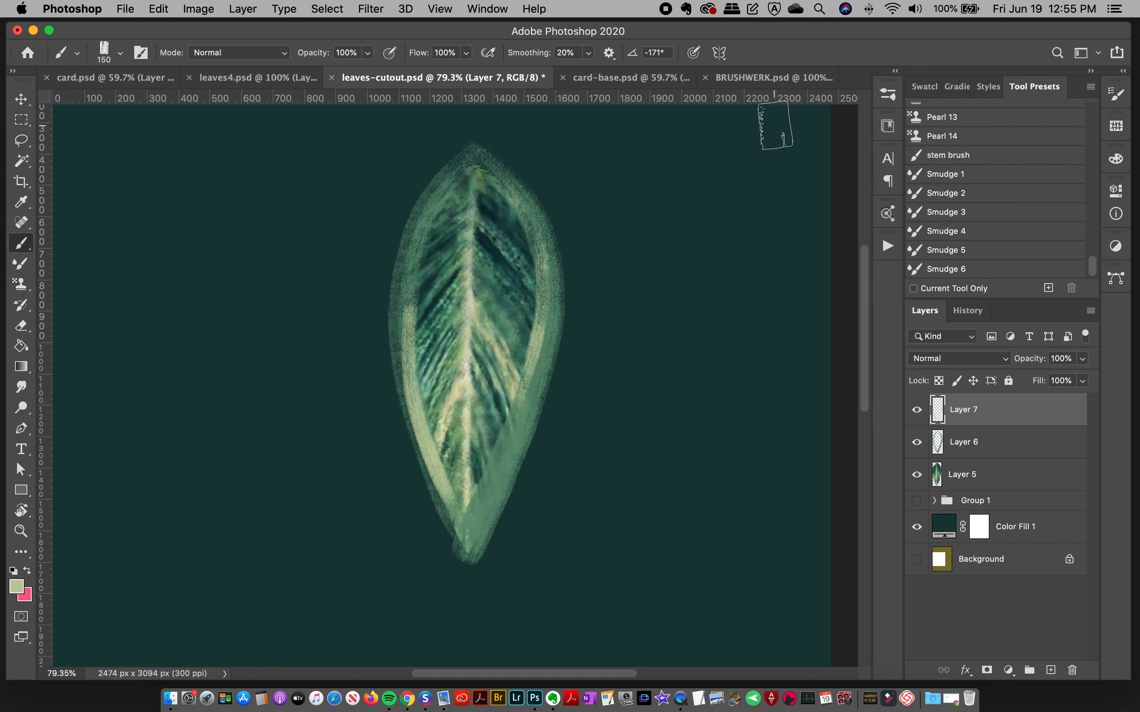
Step: Choose the 150 px BW dry 18 brush and add a new layer above Layer 7
{"action": "left_click", "coordinate": [888, 95]}
{"action": "left_click", "coordinate": [774, 283]}
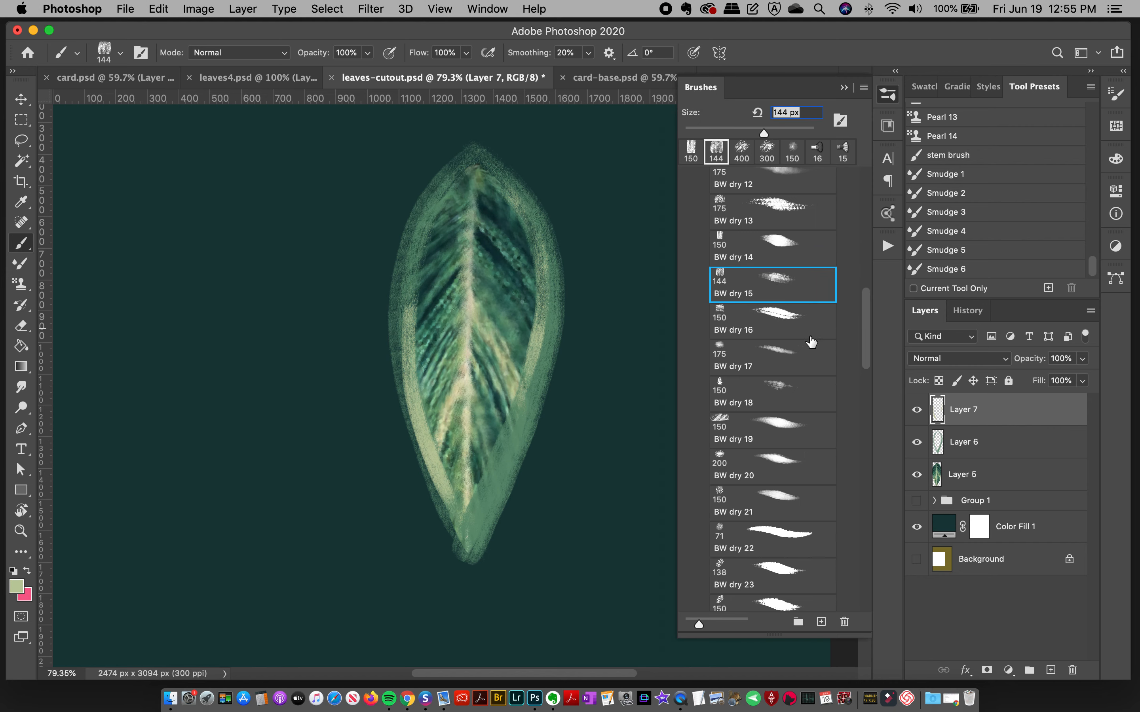
{"action": "left_click", "coordinate": [791, 401]}
{"action": "left_click", "coordinate": [886, 101]}
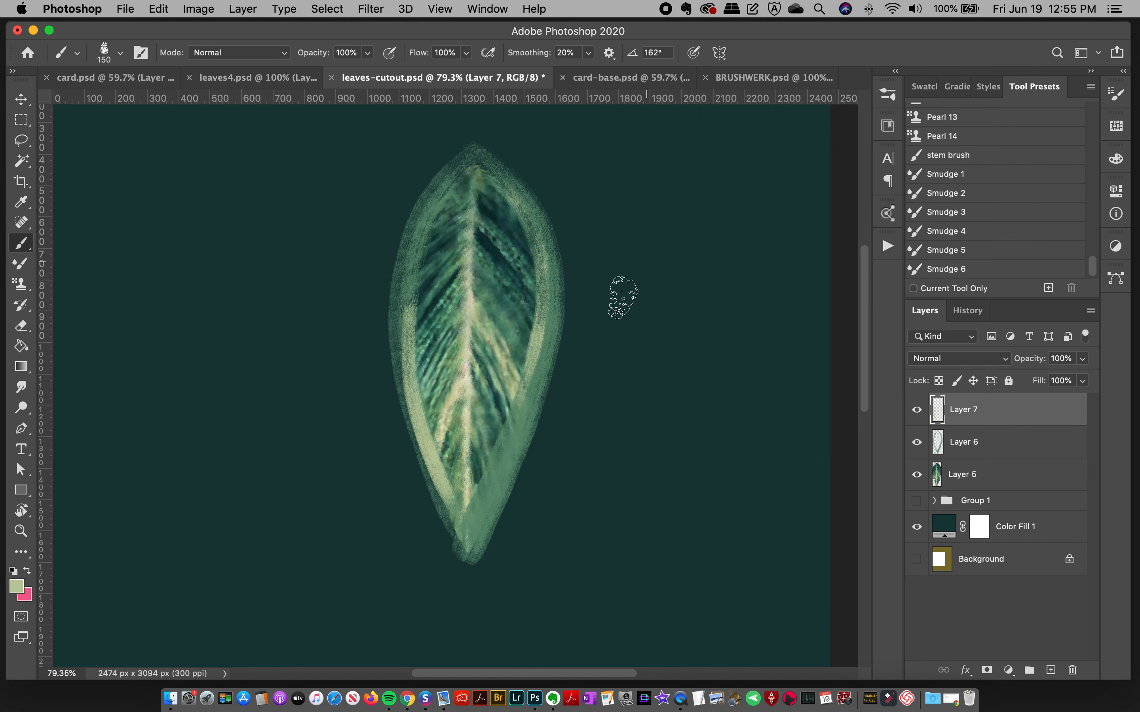
{"action": "left_click", "coordinate": [1050, 671]}
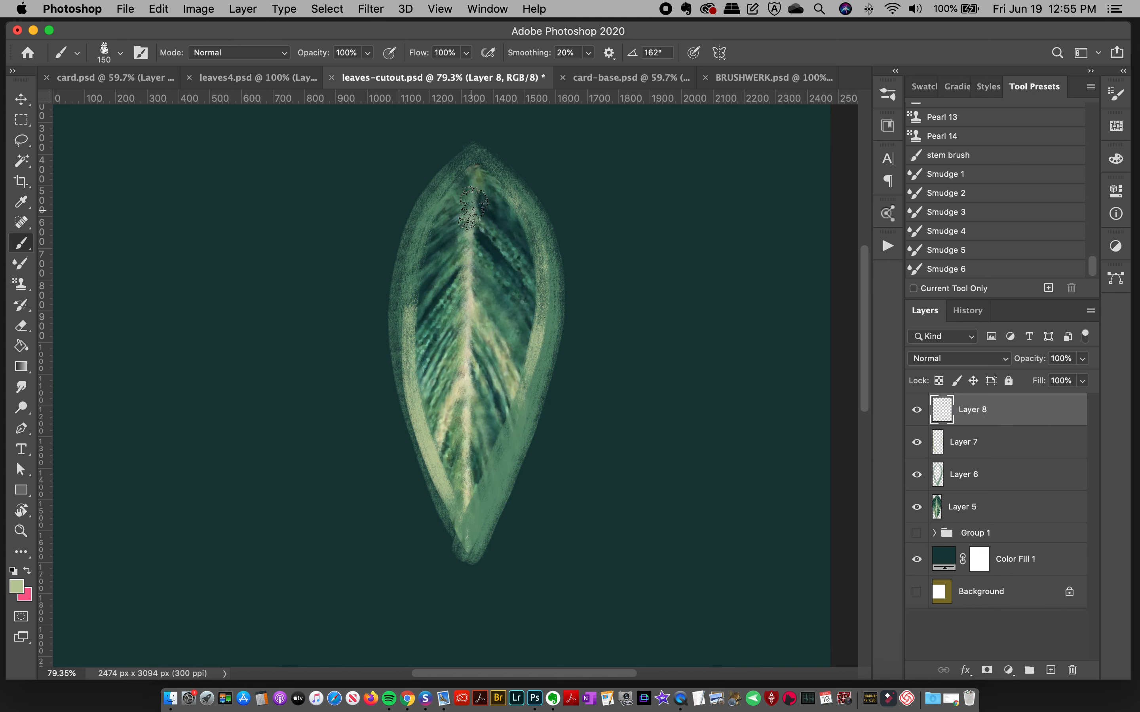
Step: Paint pale yellow-green dry strokes down the midrib, along the lower right edge and inside the upper left edge, undoing the trial strokes
{"action": "left_click_drag", "start_coordinate": [473, 196], "coordinate": [462, 573]}
{"action": "key", "text": "super+z"}
{"action": "mouse_move", "coordinate": [468, 181]}
{"action": "left_mouse_down"}
{"action": "mouse_move", "coordinate": [455, 370]}
{"action": "mouse_move", "coordinate": [459, 575]}
{"action": "left_mouse_up"}
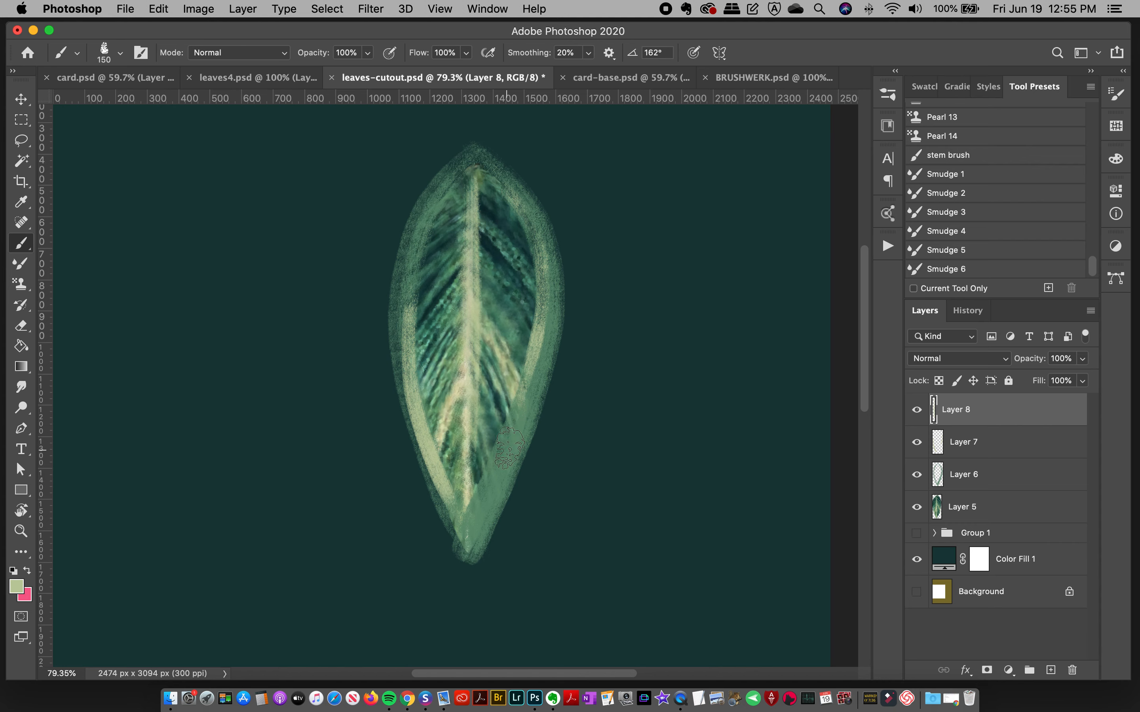
{"action": "left_click_drag", "start_coordinate": [524, 428], "coordinate": [492, 523]}
{"action": "key", "text": "super+z"}
{"action": "left_click_drag", "start_coordinate": [520, 431], "coordinate": [490, 532]}
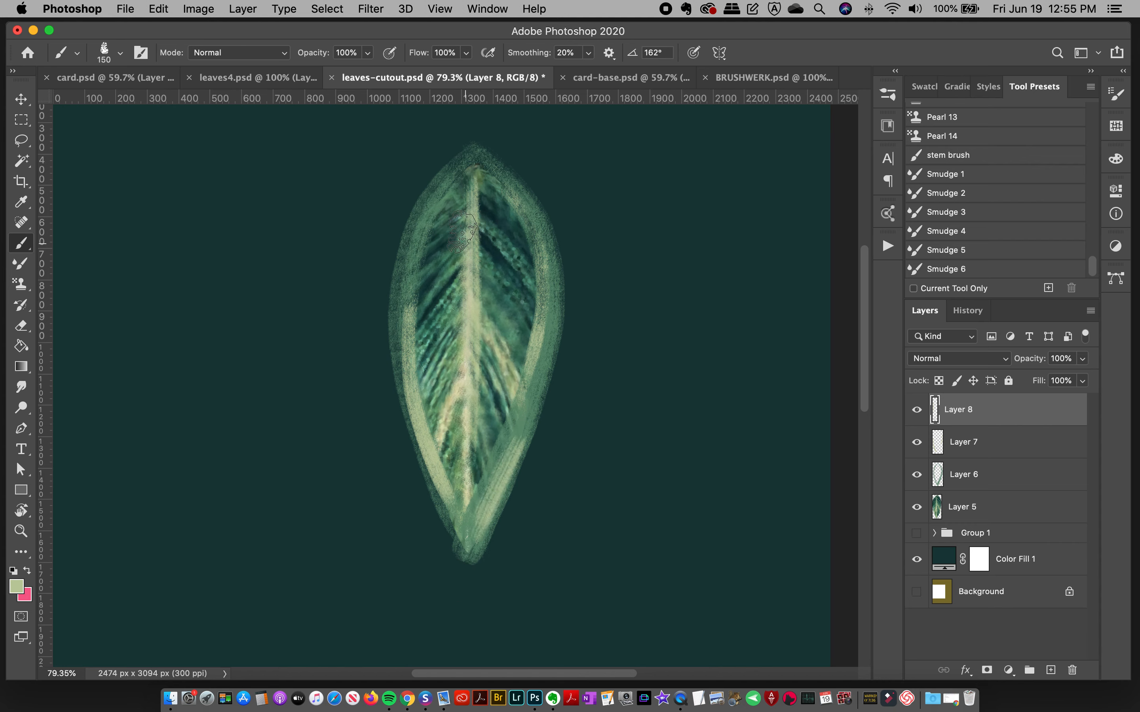
{"action": "left_click_drag", "start_coordinate": [448, 195], "coordinate": [426, 260]}
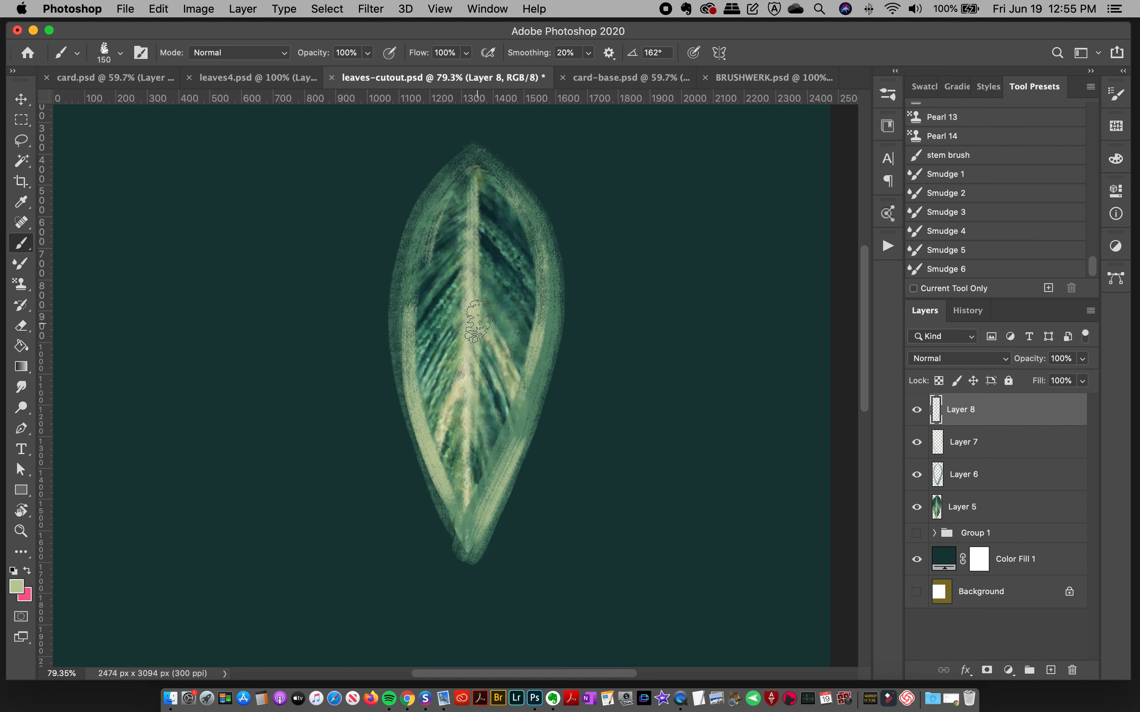
Step: Check the leaves4.psd reference, return to leaves-cutout.psd, and add a new layer above Layer 8 with the gold 1a style
{"action": "left_click", "coordinate": [281, 77]}
{"action": "scroll", "coordinate": [852, 382], "scroll_direction": "down", "scroll_amount": 10}
{"action": "scroll", "coordinate": [843, 401], "scroll_direction": "up", "scroll_amount": 11}
{"action": "left_click", "coordinate": [456, 78]}
{"action": "left_click", "coordinate": [1050, 670]}
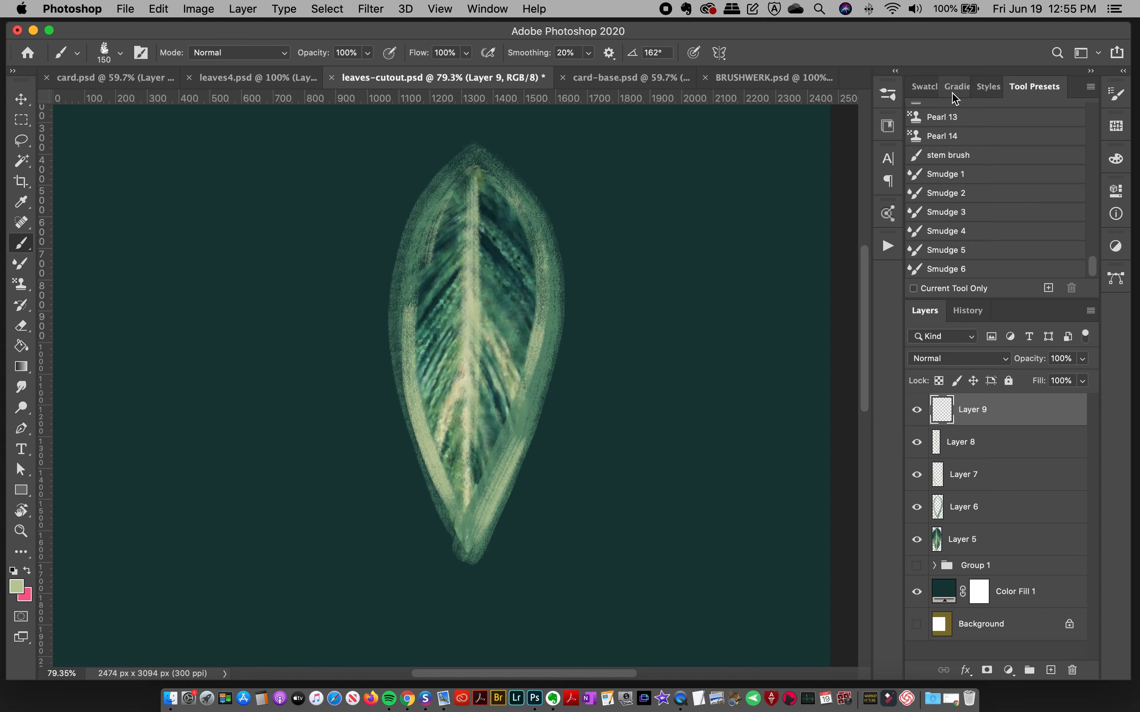
{"action": "left_click", "coordinate": [987, 87]}
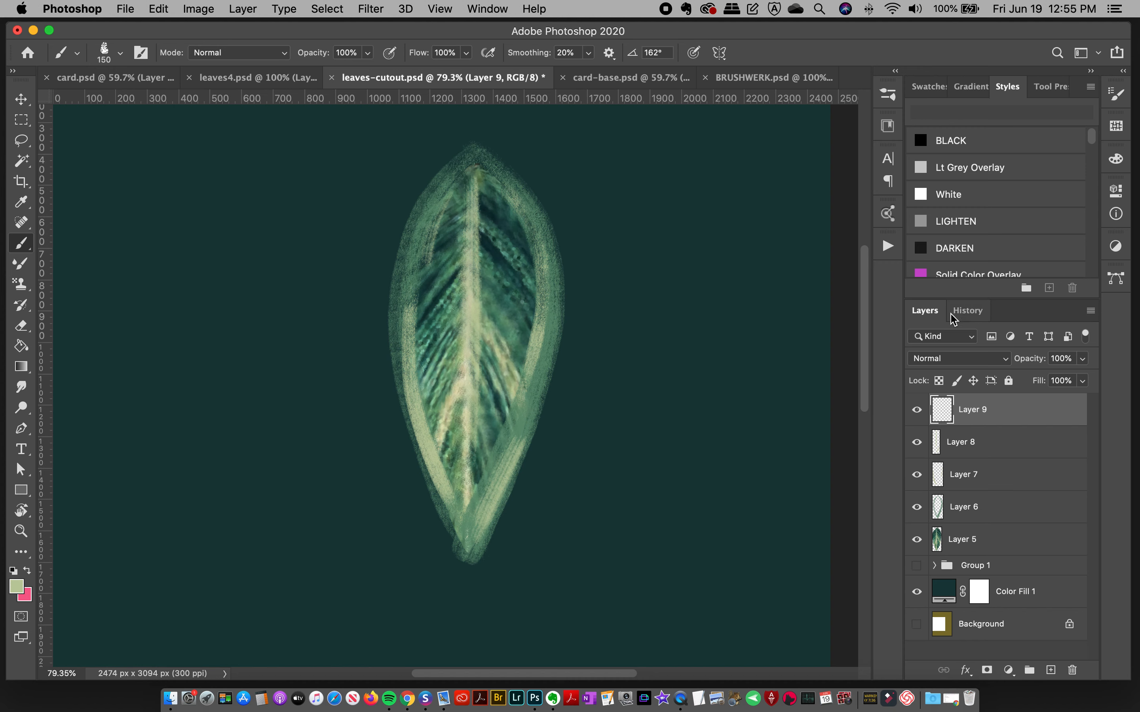
{"action": "left_click_drag", "start_coordinate": [1093, 142], "coordinate": [1093, 149]}
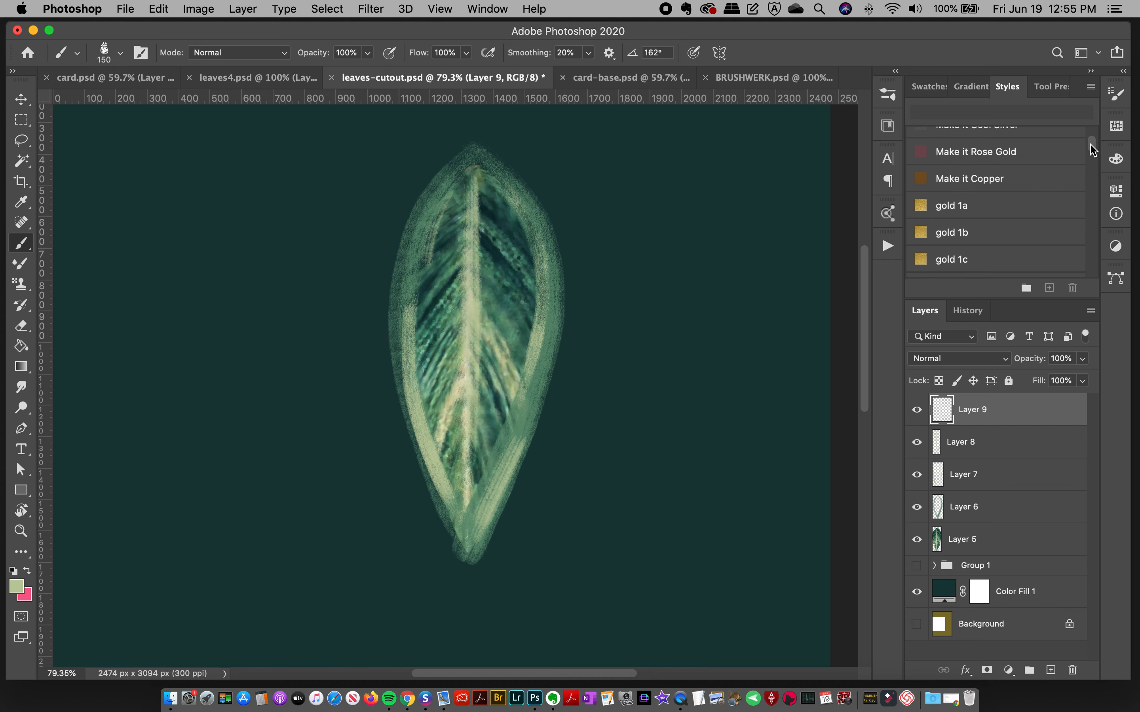
{"action": "left_click", "coordinate": [964, 211]}
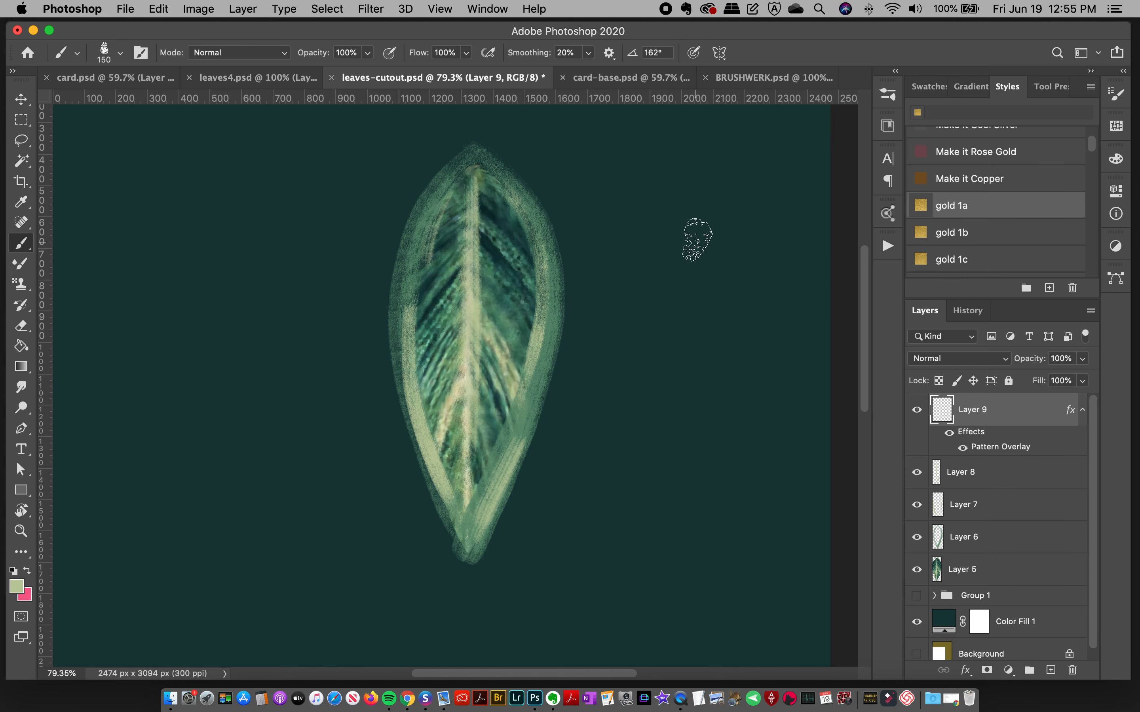
Step: Compare the brush samples in the BRUSHWERK.psd chart for the gold strokes and return to leaves-cutout.psd
{"action": "left_click", "coordinate": [639, 78]}
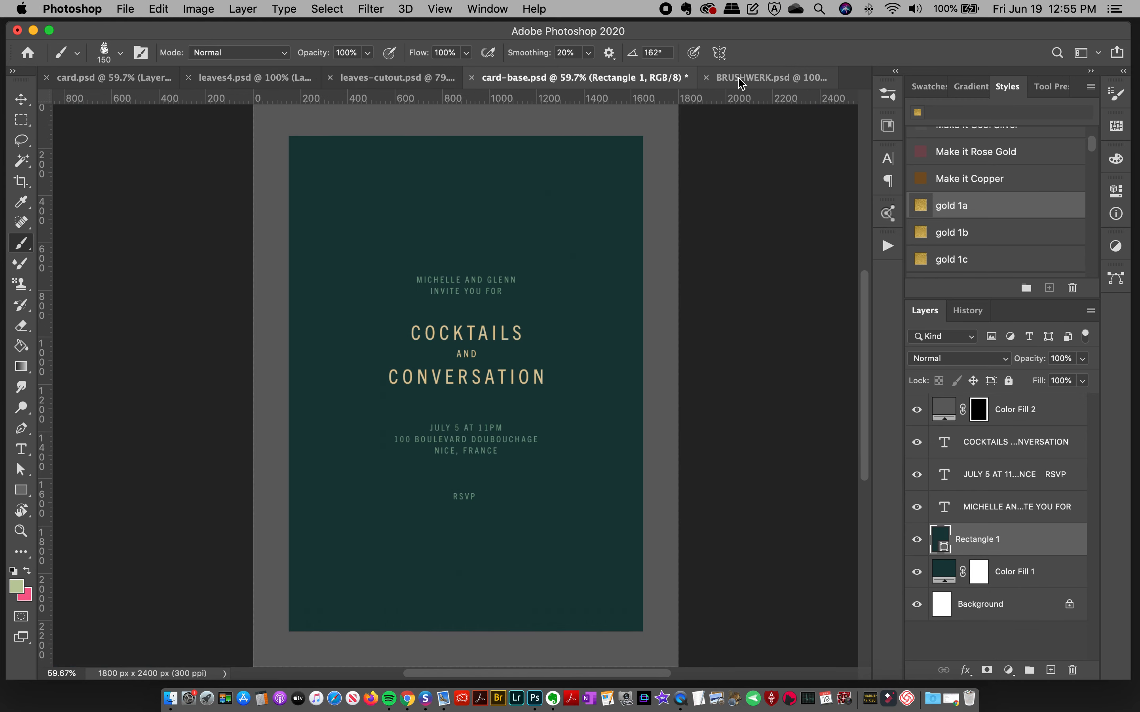
{"action": "left_click", "coordinate": [772, 78]}
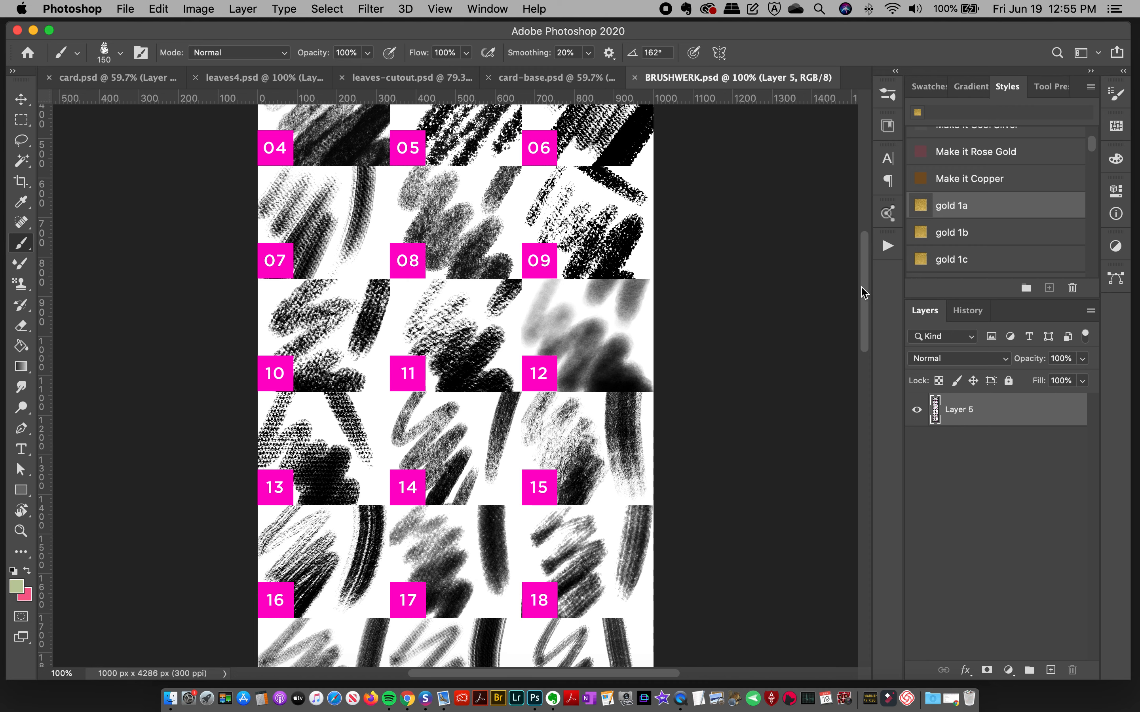
{"action": "scroll", "coordinate": [855, 324], "scroll_direction": "down", "scroll_amount": 10}
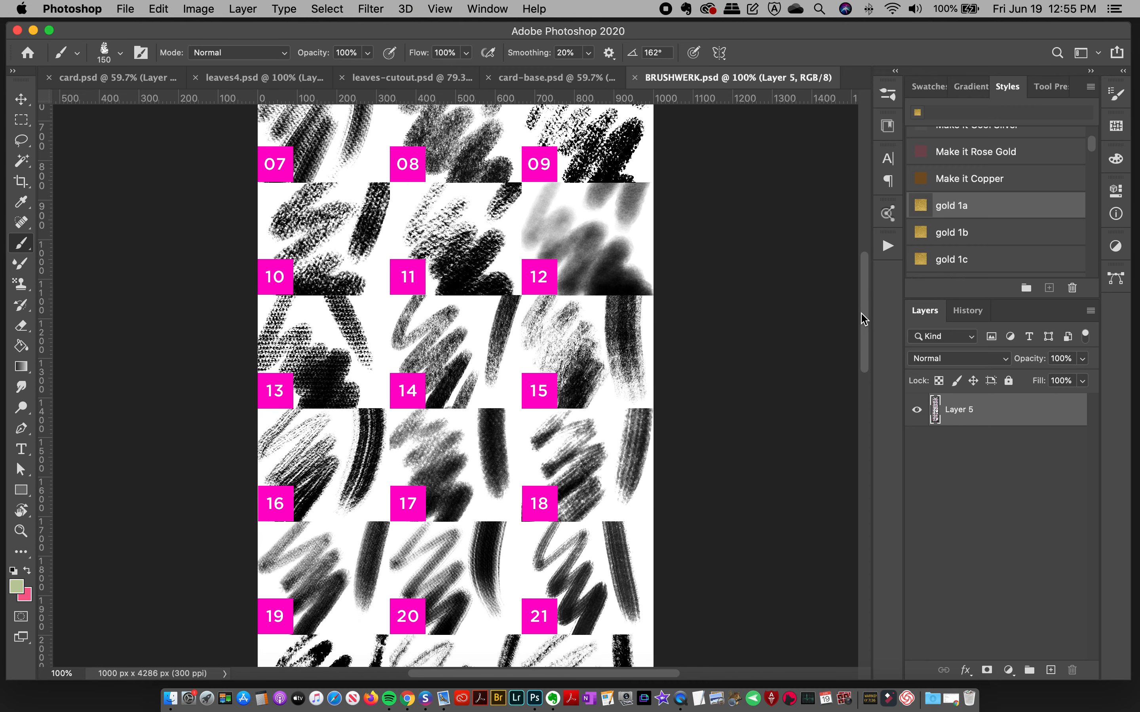
{"action": "scroll", "coordinate": [851, 348], "scroll_direction": "down", "scroll_amount": 1}
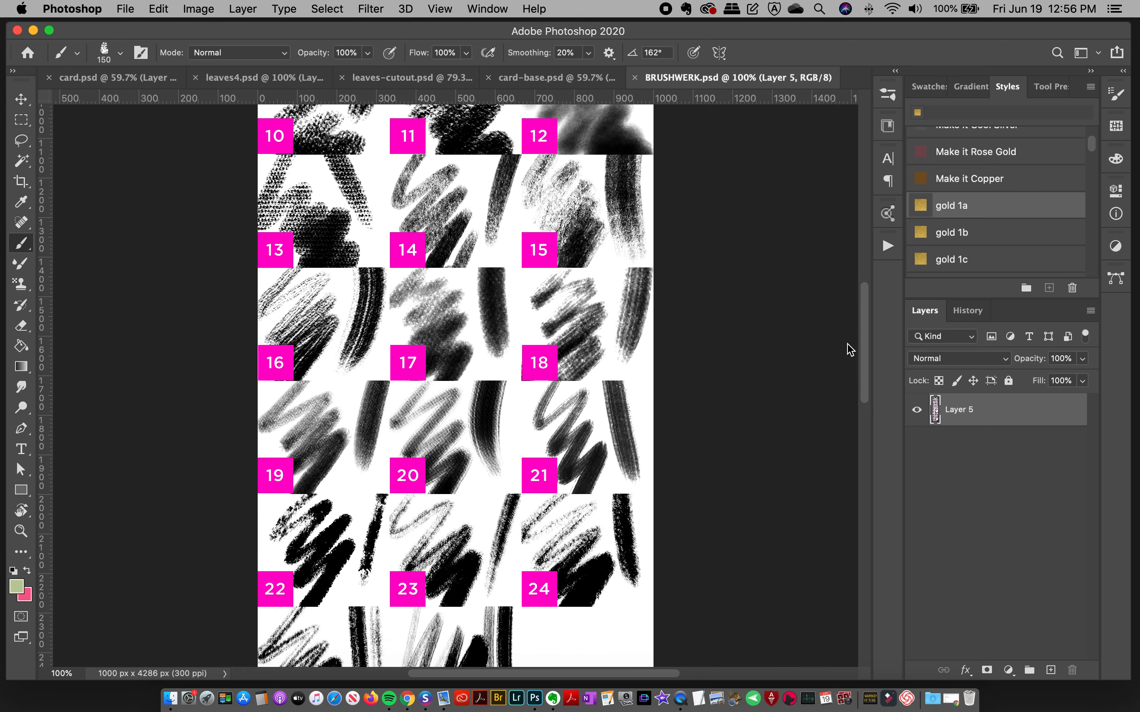
{"action": "scroll", "coordinate": [843, 330], "scroll_direction": "up", "scroll_amount": 1}
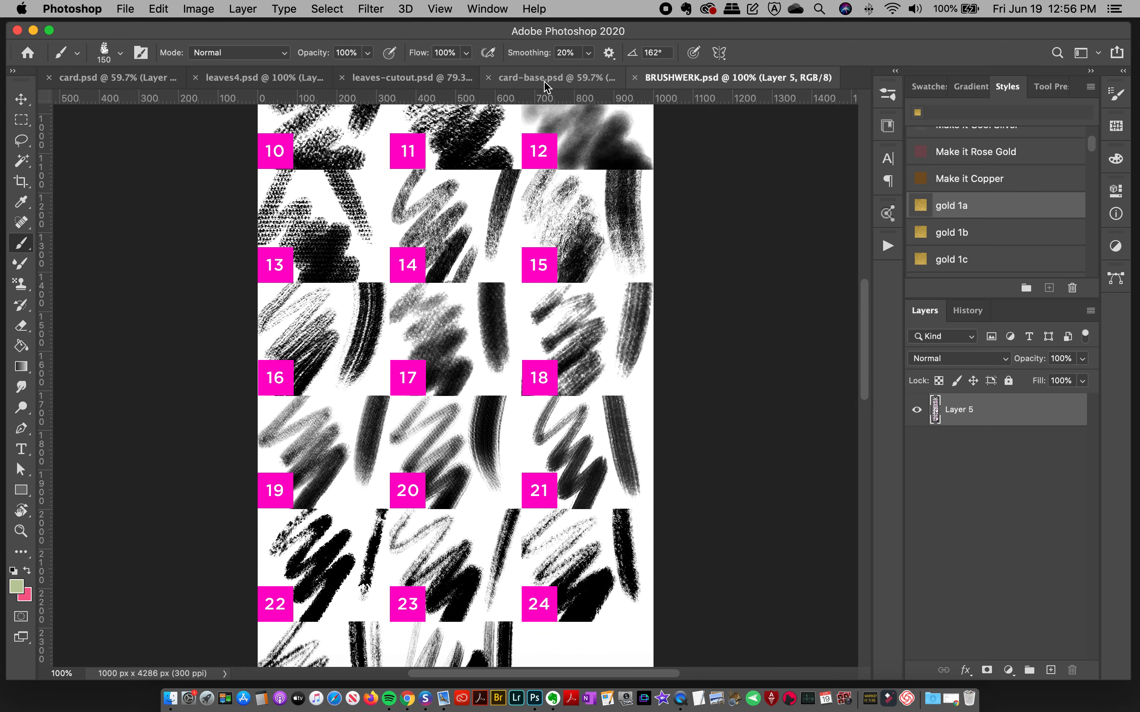
{"action": "left_click", "coordinate": [594, 77]}
{"action": "left_click", "coordinate": [413, 81]}
Step: Zoom in on the leaf, try a gold stroke on its upper left side with the 150 px BW dry 18 brush, and undo it
{"action": "left_click", "coordinate": [888, 95]}
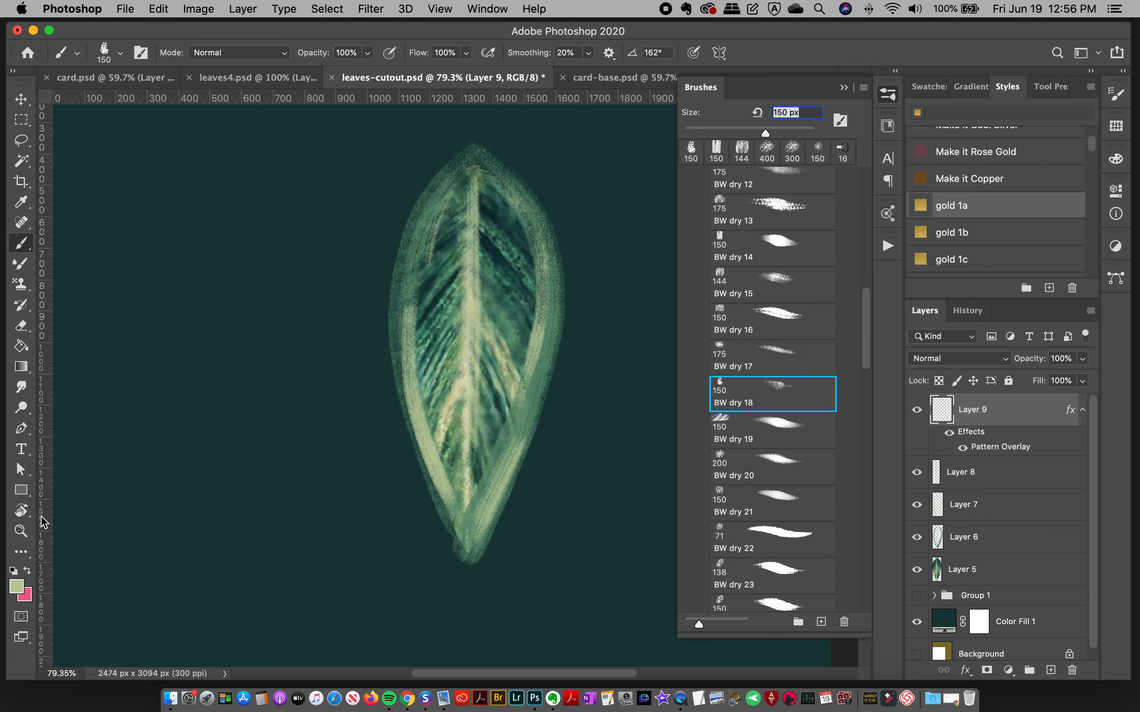
{"action": "left_click", "coordinate": [20, 531]}
{"action": "left_click", "coordinate": [505, 286]}
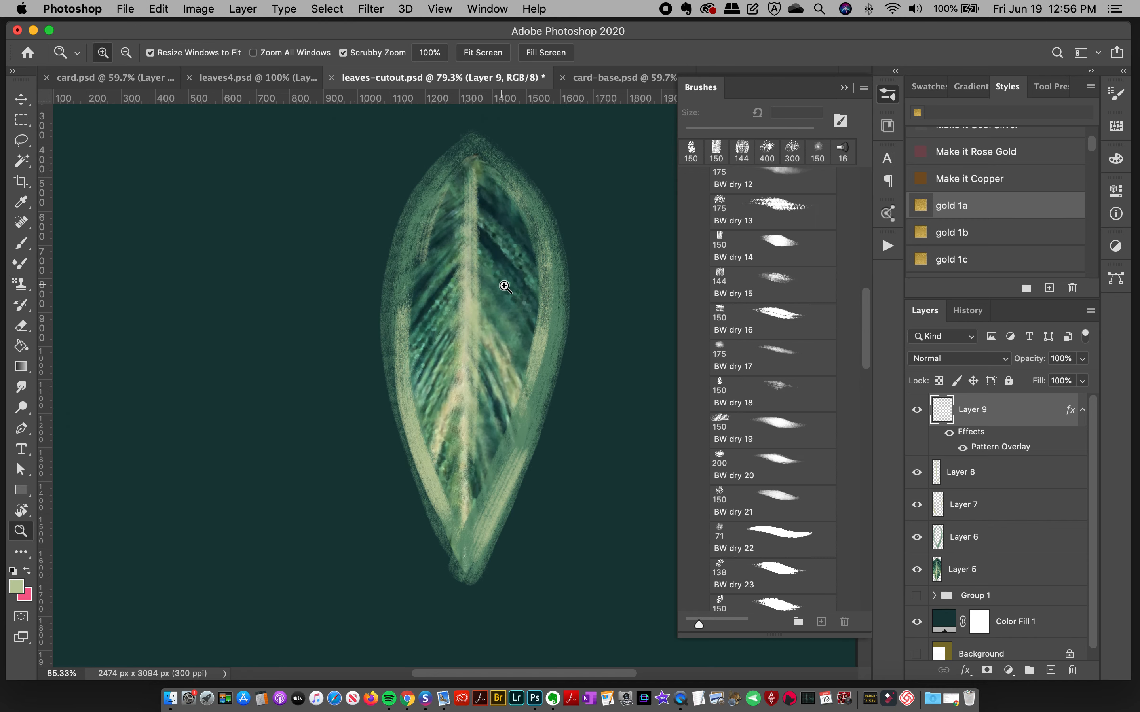
{"action": "left_click_drag", "start_coordinate": [498, 262], "coordinate": [513, 255]}
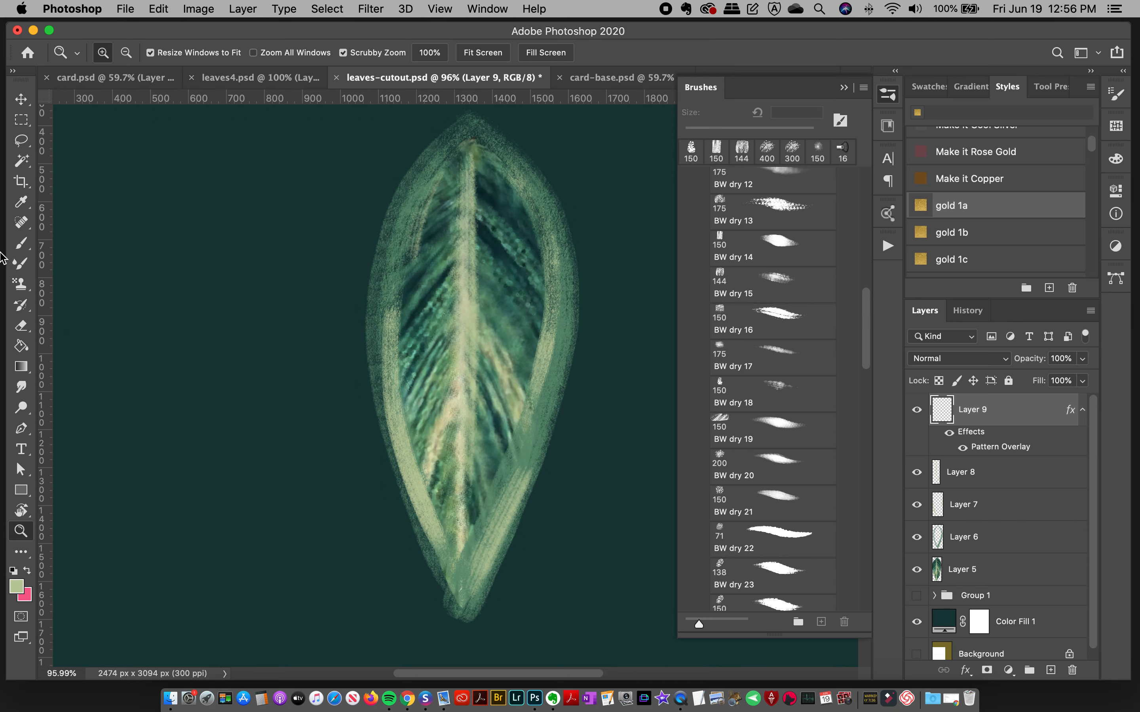
{"action": "left_click", "coordinate": [20, 244]}
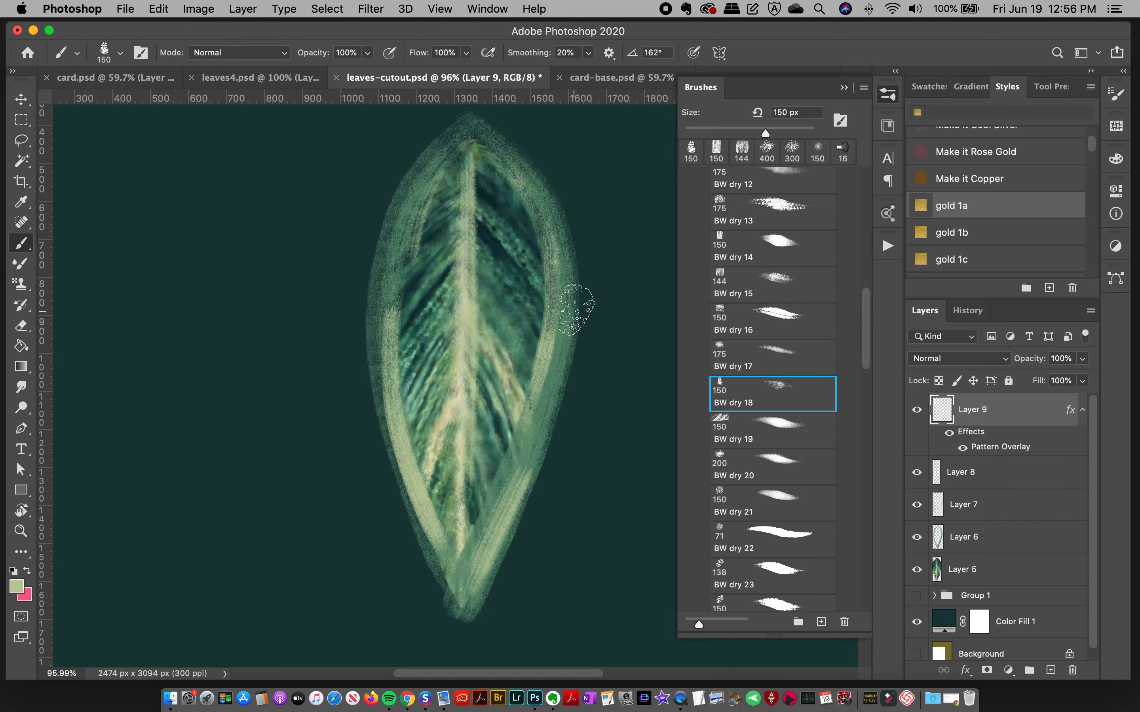
{"action": "left_click_drag", "start_coordinate": [452, 218], "coordinate": [400, 304]}
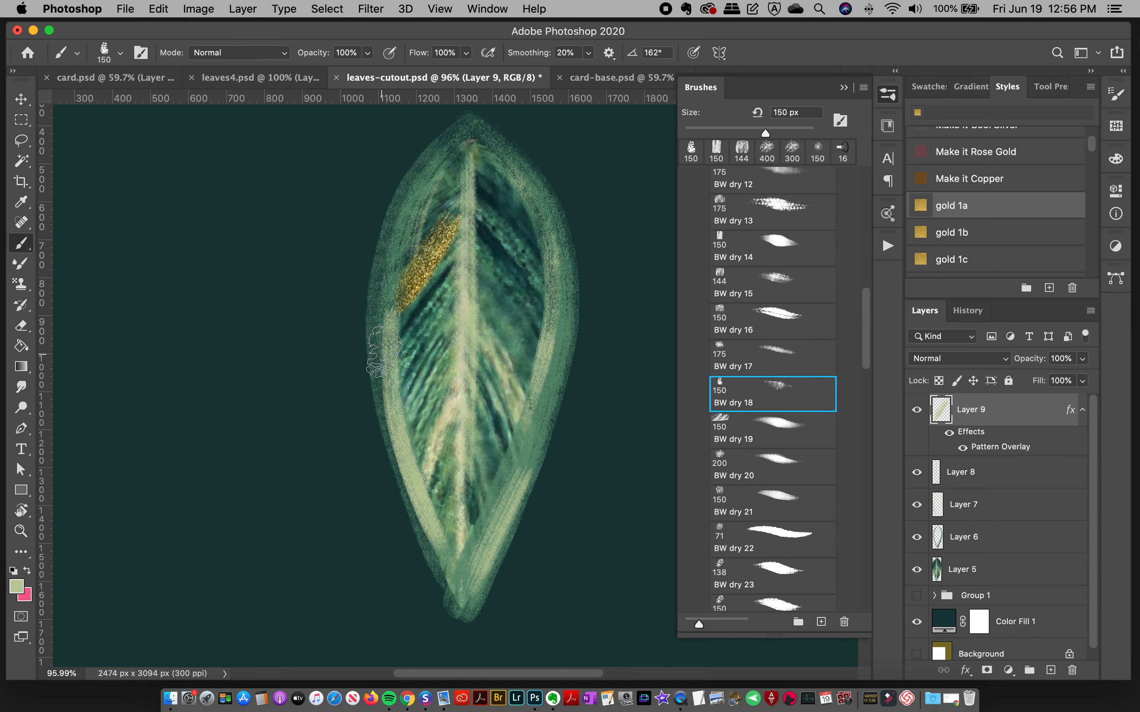
{"action": "key", "text": "super+z"}
Step: Test gold strokes of varying density with a 200 px brush on the empty canvas beside the leaf, and clear them all
{"action": "key", "text": "bracketright"}
{"action": "key", "text": "bracketright"}
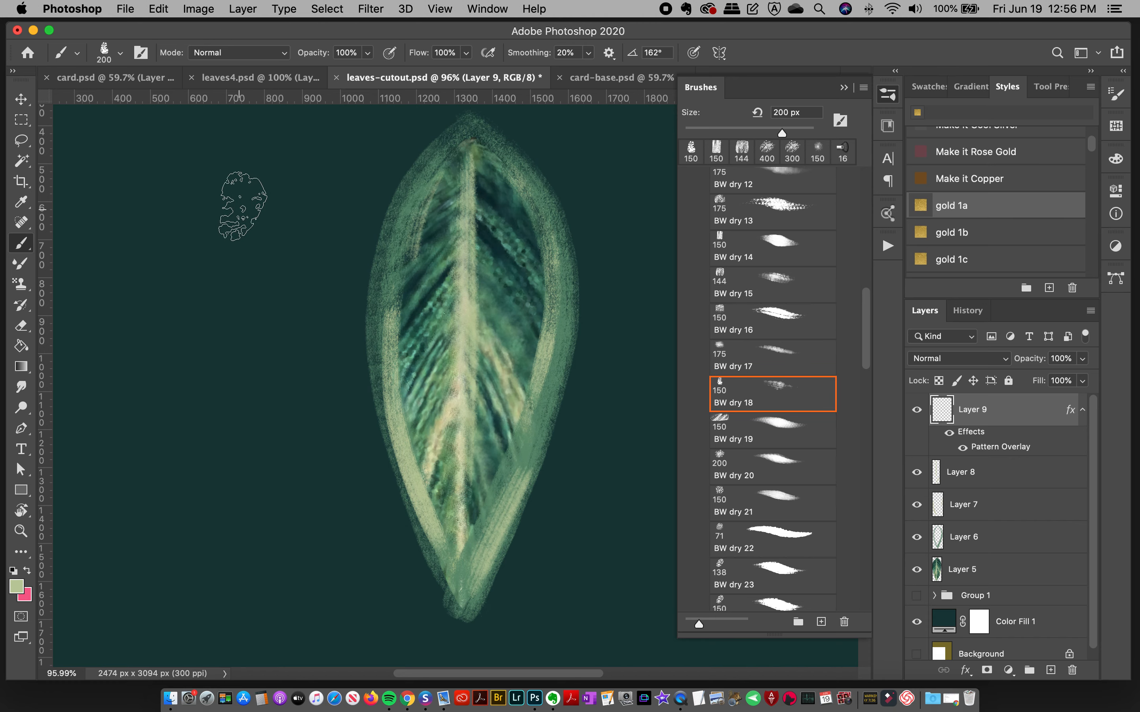
{"action": "left_click_drag", "start_coordinate": [242, 191], "coordinate": [225, 559]}
{"action": "key", "text": "super+z"}
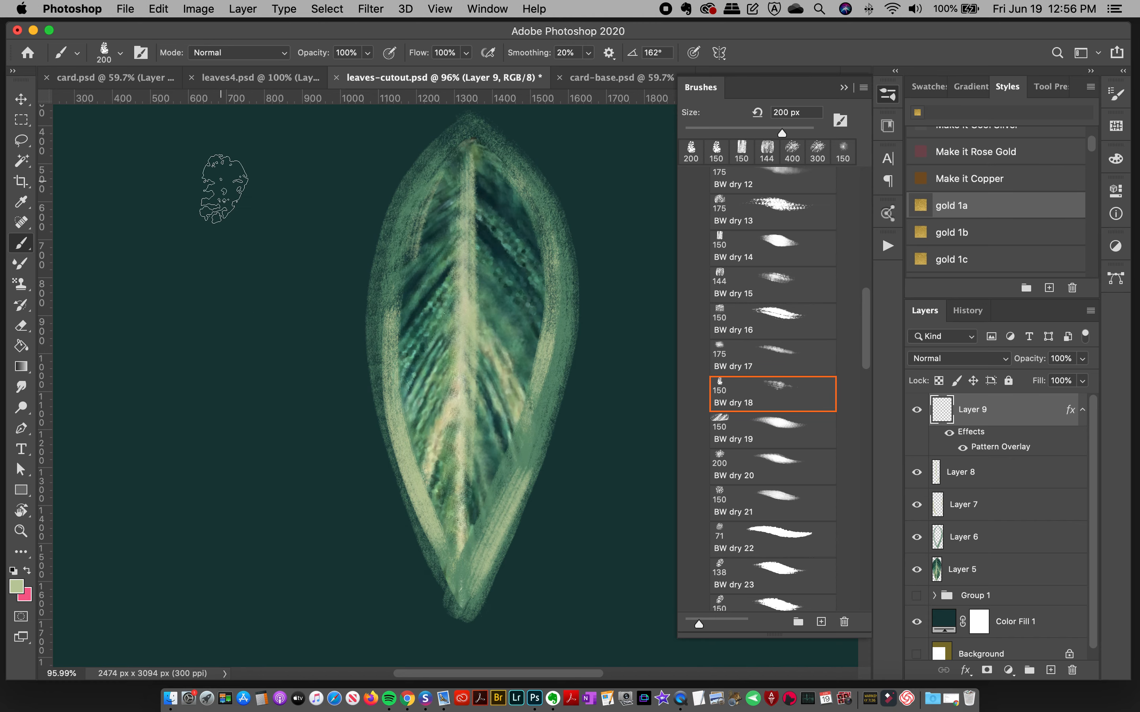
{"action": "left_click_drag", "start_coordinate": [224, 188], "coordinate": [191, 522]}
{"action": "left_click_drag", "start_coordinate": [263, 200], "coordinate": [238, 604]}
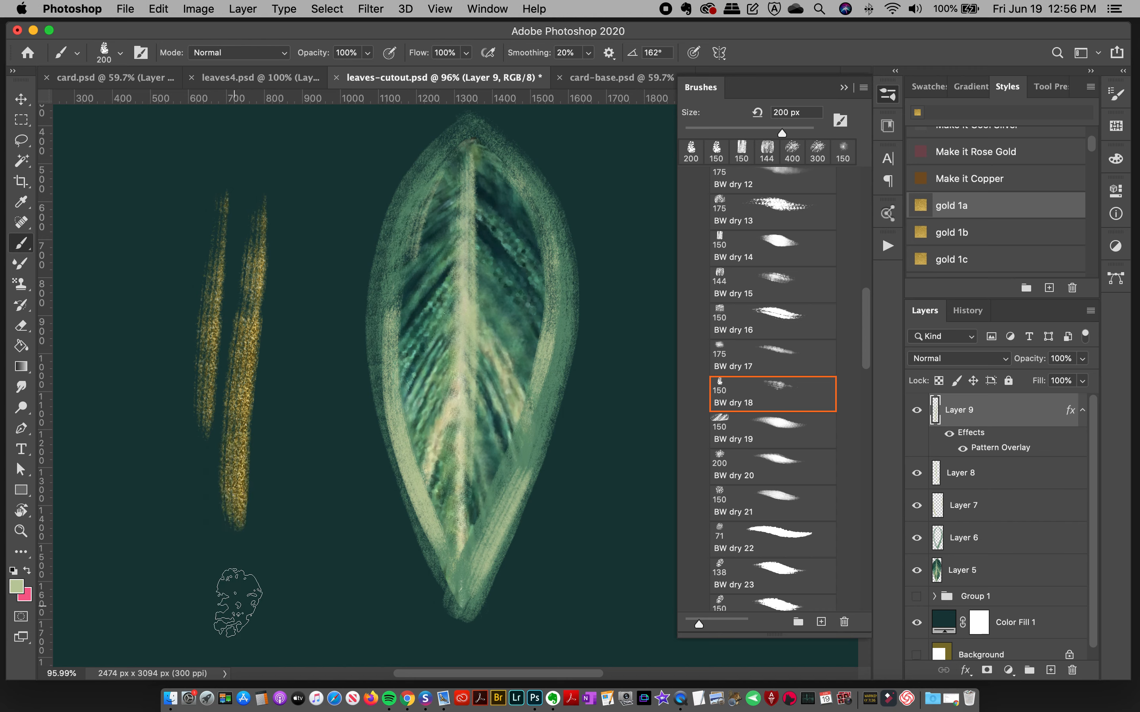
{"action": "left_click_drag", "start_coordinate": [296, 200], "coordinate": [290, 565]}
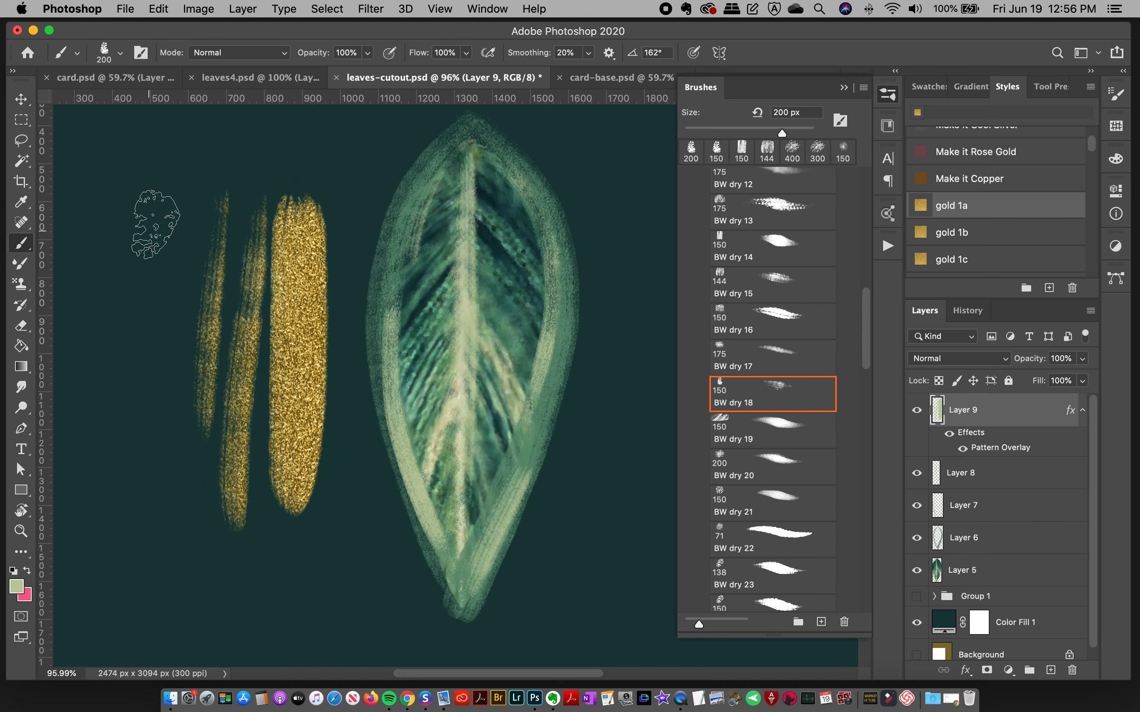
{"action": "left_click_drag", "start_coordinate": [162, 245], "coordinate": [158, 447]}
{"action": "key", "text": "super+z"}
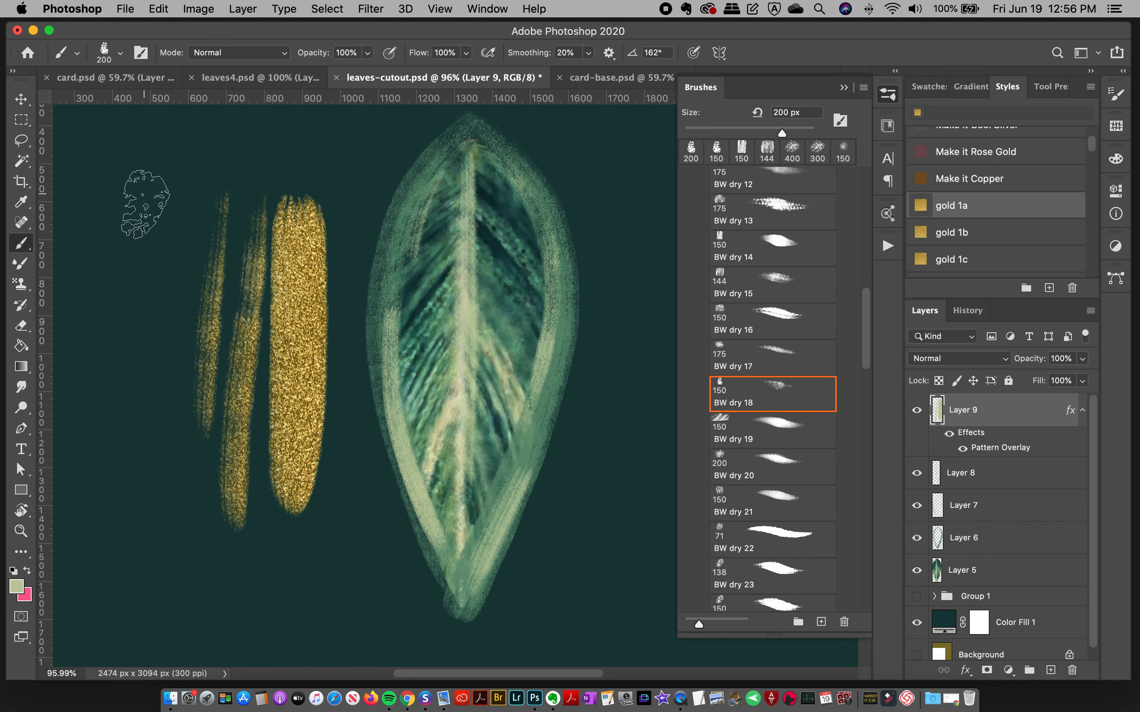
{"action": "left_click_drag", "start_coordinate": [144, 205], "coordinate": [129, 453]}
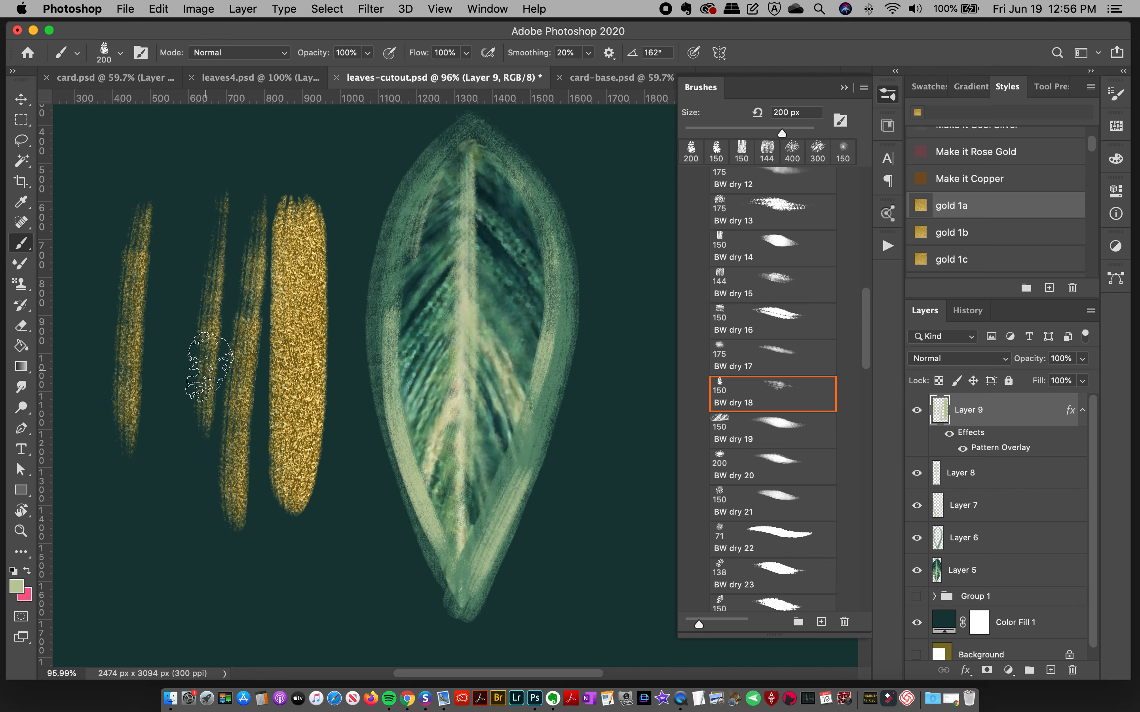
{"action": "key", "text": "super+a"}
{"action": "key", "text": "Delete"}
Step: Undo the large trial stroke, reduce the brush to 150 px, and paint gold strokes on an upper left vein and along the inner left edge
{"action": "left_click_drag", "start_coordinate": [453, 237], "coordinate": [391, 356]}
{"action": "key", "text": "super+z"}
{"action": "key", "text": "bracketleft"}
{"action": "key", "text": "bracketleft"}
{"action": "left_click_drag", "start_coordinate": [451, 235], "coordinate": [353, 383]}
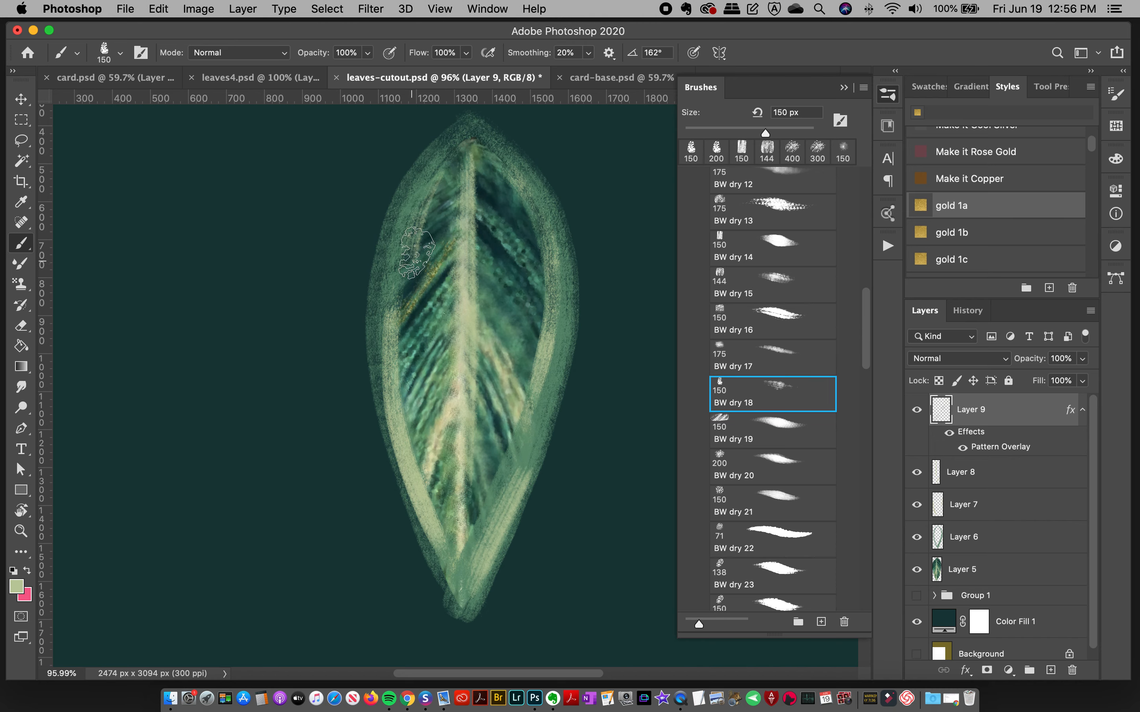
{"action": "mouse_move", "coordinate": [448, 167]}
{"action": "left_mouse_down"}
{"action": "mouse_move", "coordinate": [424, 214]}
{"action": "mouse_move", "coordinate": [414, 445]}
{"action": "mouse_move", "coordinate": [455, 573]}
{"action": "left_mouse_up"}
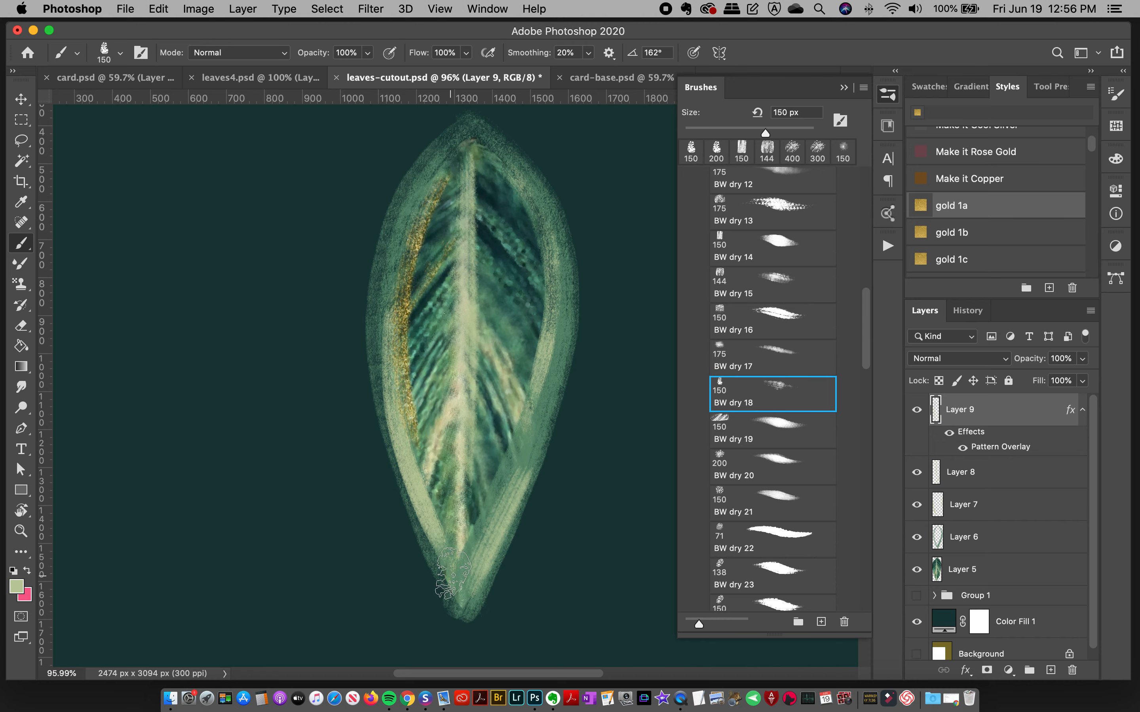
Step: Replace the long gold stroke on the leaf's right side with a shorter one along the lower right edge
{"action": "left_click_drag", "start_coordinate": [536, 213], "coordinate": [540, 372]}
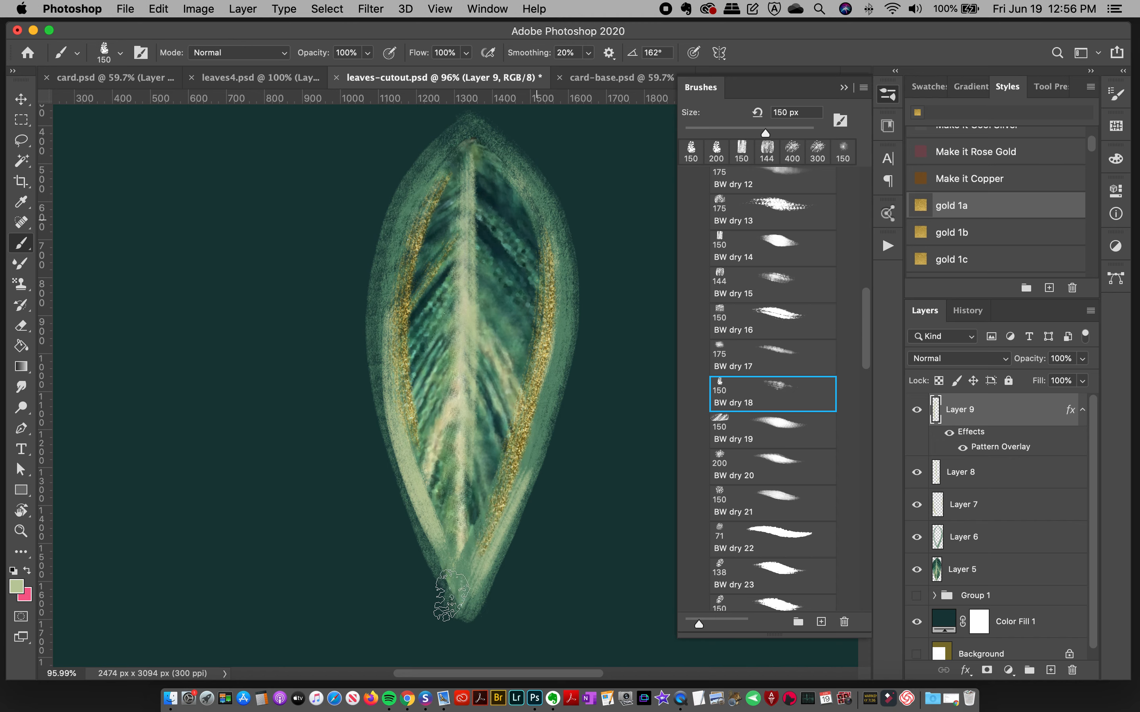
{"action": "key", "text": "super+z"}
{"action": "left_click_drag", "start_coordinate": [555, 360], "coordinate": [478, 560]}
{"action": "left_click_drag", "start_coordinate": [490, 282], "coordinate": [526, 348]}
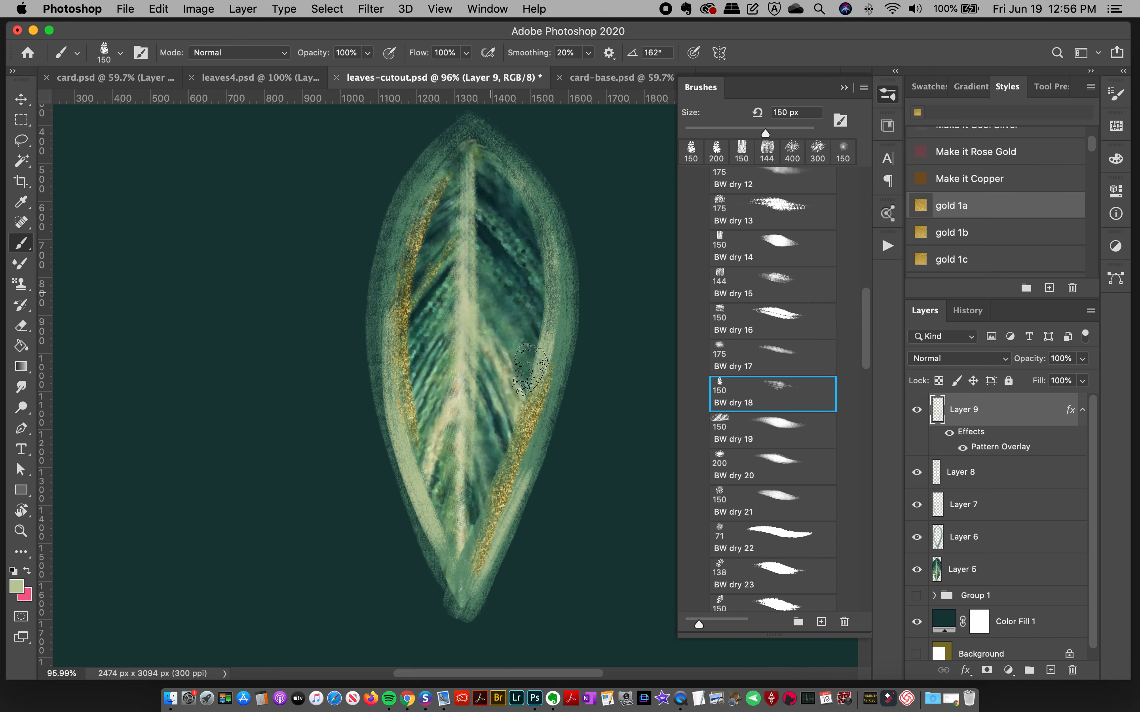
Step: Paint gold dry-brush strokes along the veins in the upper right half of the leaf, undoing a trial stroke on a lower left vein
{"action": "left_click_drag", "start_coordinate": [493, 233], "coordinate": [530, 289]}
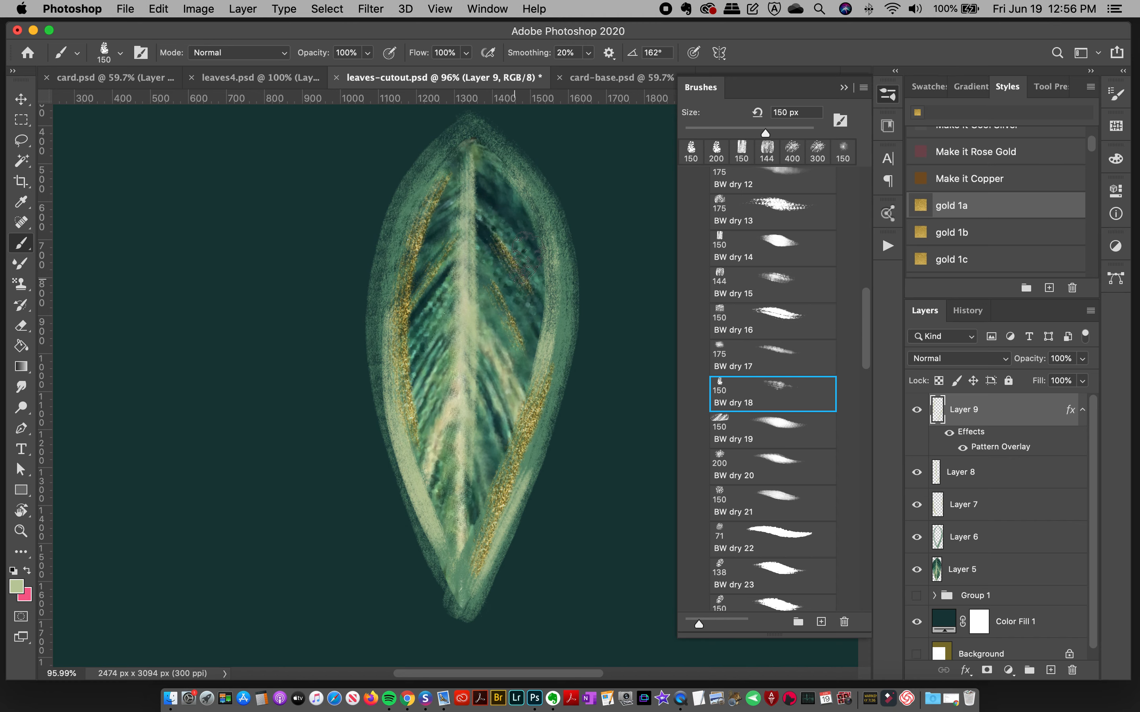
{"action": "left_click_drag", "start_coordinate": [480, 183], "coordinate": [530, 241]}
{"action": "left_click_drag", "start_coordinate": [456, 375], "coordinate": [417, 447]}
{"action": "key", "text": "super+z"}
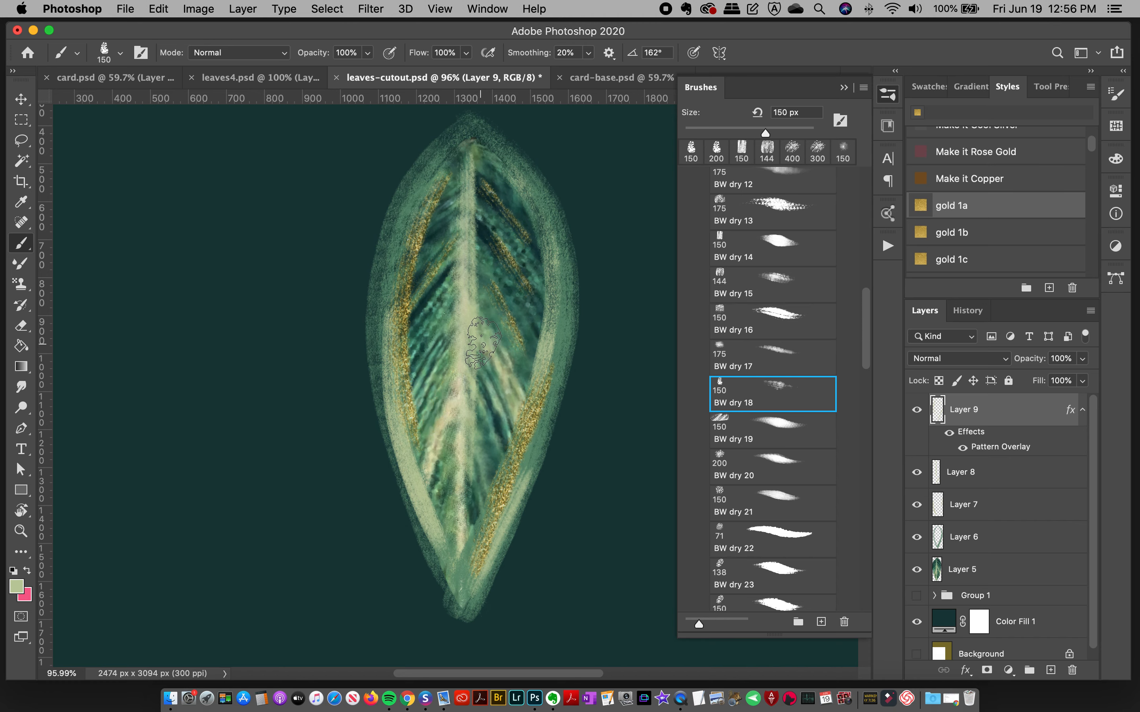
Step: Paint gold strokes down the leaf's midrib, on a lower left vein, along the inner right edge and on a lower right vein
{"action": "left_click_drag", "start_coordinate": [468, 198], "coordinate": [450, 631]}
{"action": "left_click_drag", "start_coordinate": [464, 391], "coordinate": [429, 471]}
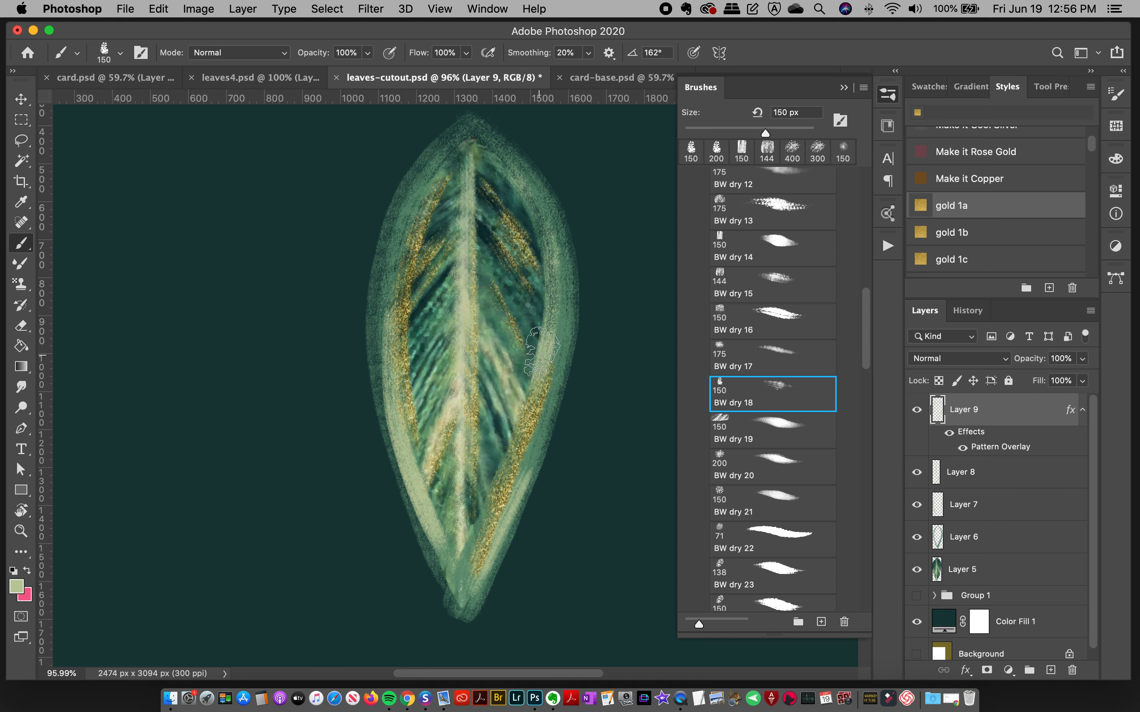
{"action": "left_click_drag", "start_coordinate": [527, 311], "coordinate": [545, 352]}
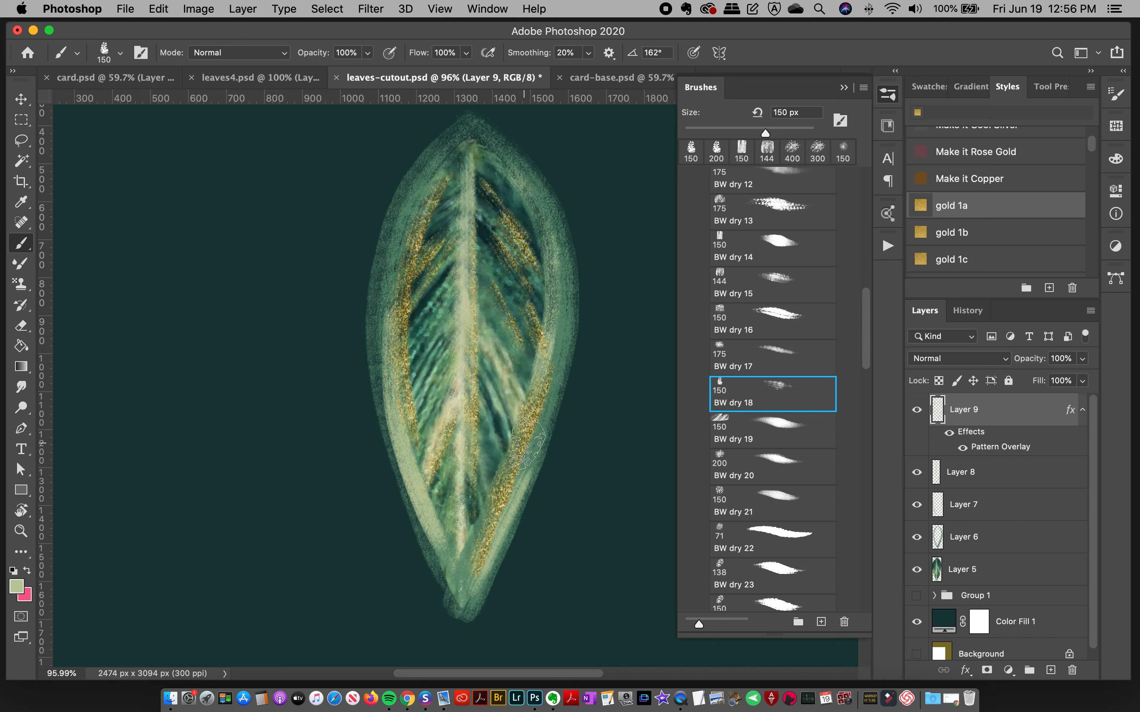
{"action": "left_click", "coordinate": [496, 335]}
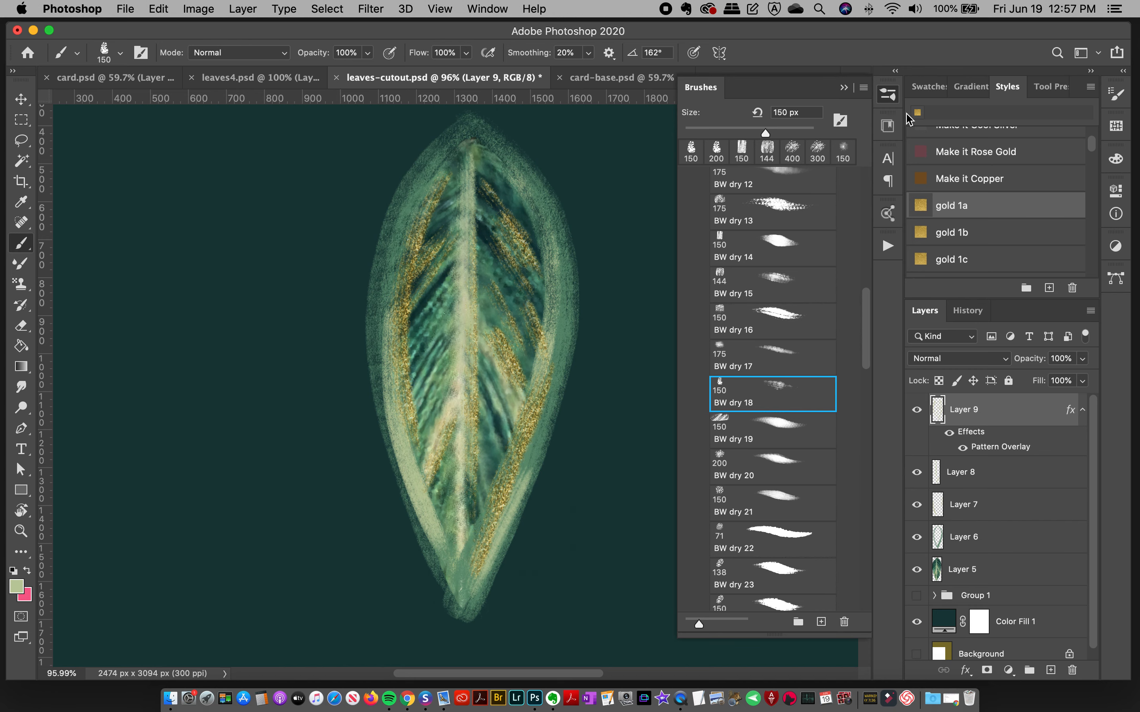
Step: Hide the brush presets and compare the painted leaf with the gold strokes on the leaves in leaves4.psd
{"action": "left_click", "coordinate": [889, 93]}
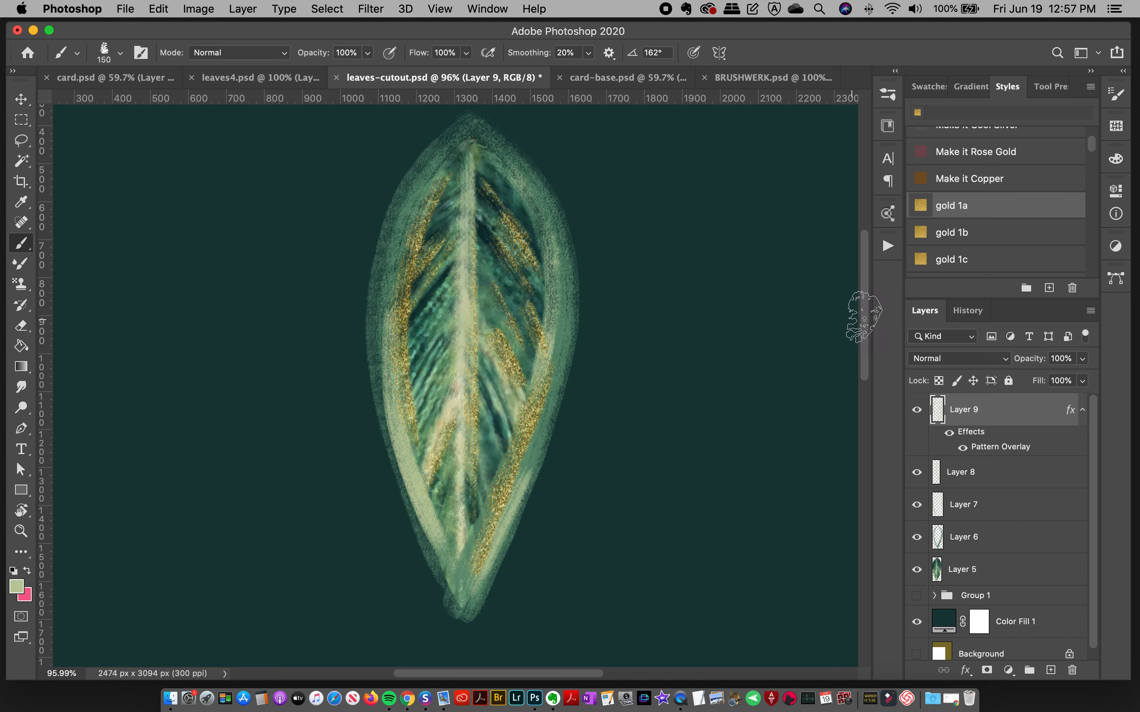
{"action": "mouse_move", "coordinate": [867, 324]}
{"action": "left_mouse_down"}
{"action": "mouse_move", "coordinate": [865, 361]}
{"action": "mouse_move", "coordinate": [866, 349]}
{"action": "left_mouse_up"}
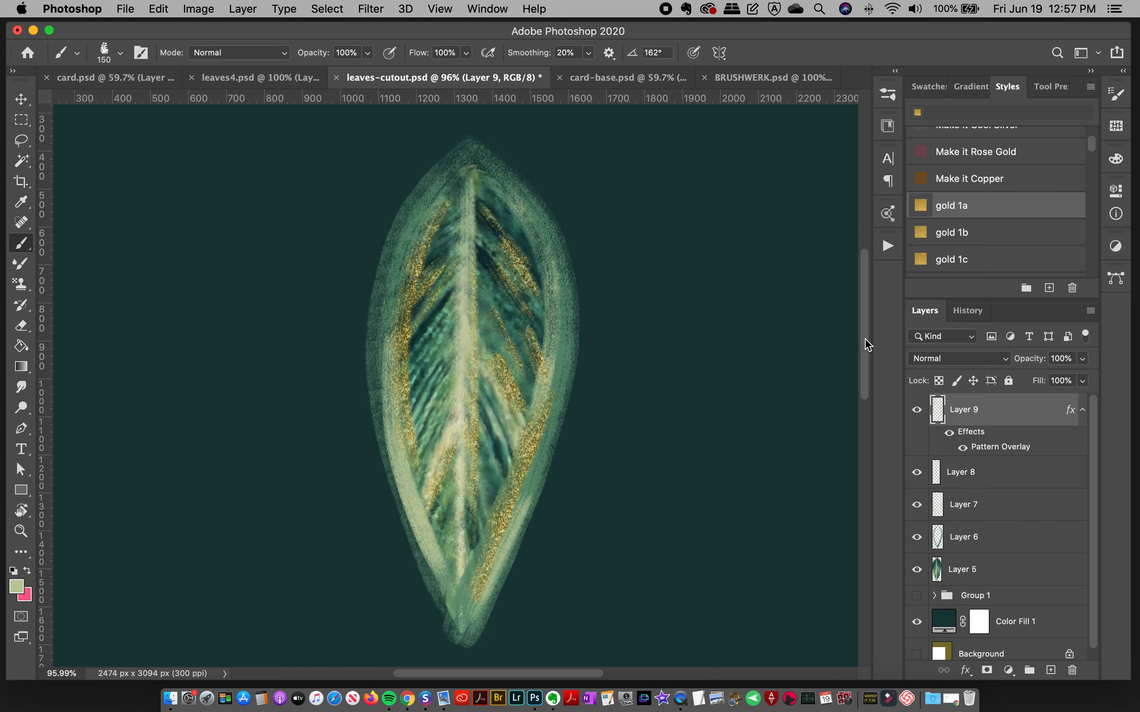
{"action": "left_click", "coordinate": [297, 77]}
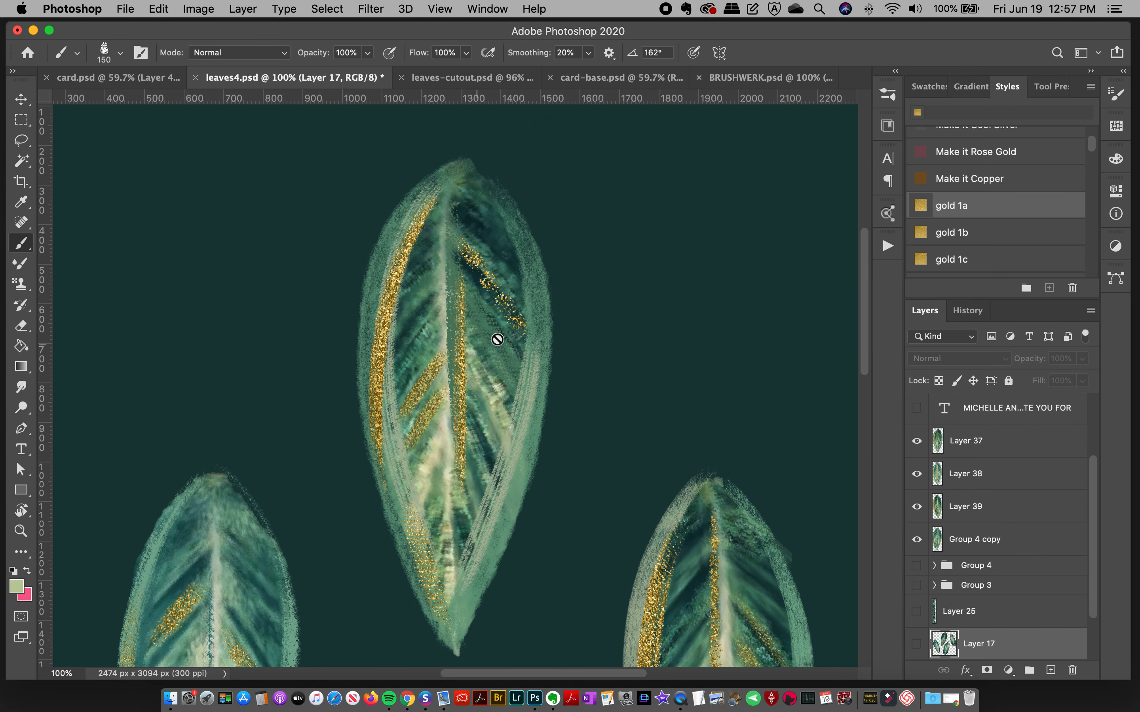
{"action": "left_click_drag", "start_coordinate": [867, 335], "coordinate": [837, 445]}
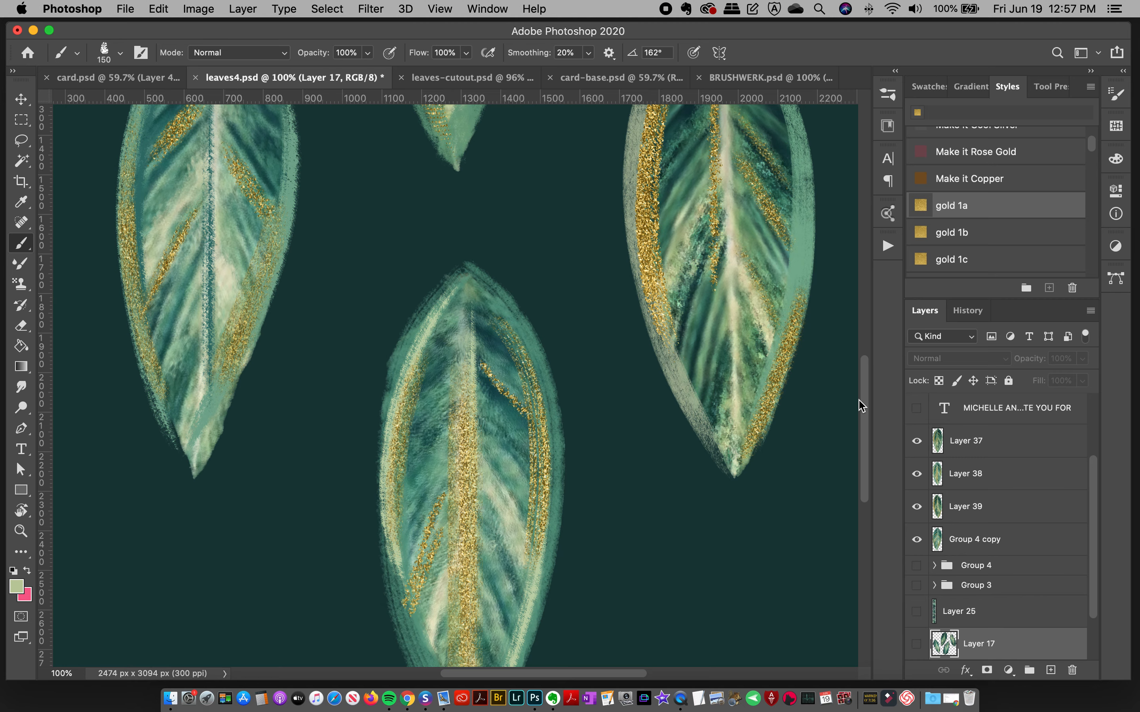
{"action": "left_click_drag", "start_coordinate": [873, 401], "coordinate": [873, 279]}
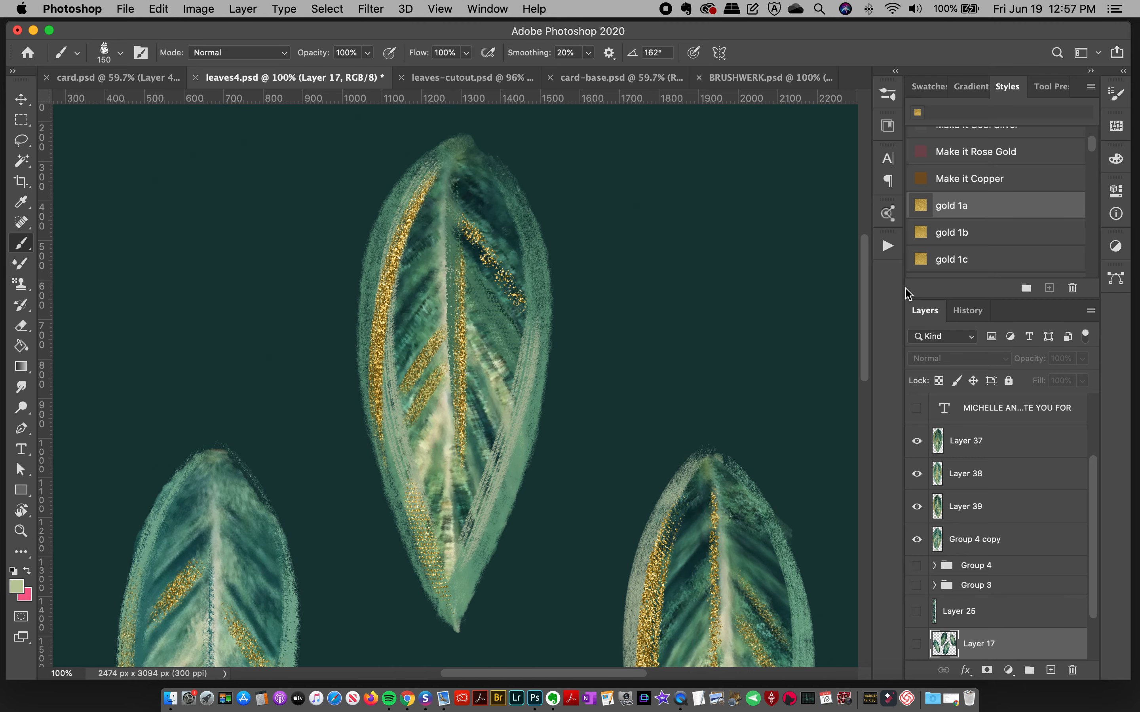
{"action": "left_click", "coordinate": [509, 79]}
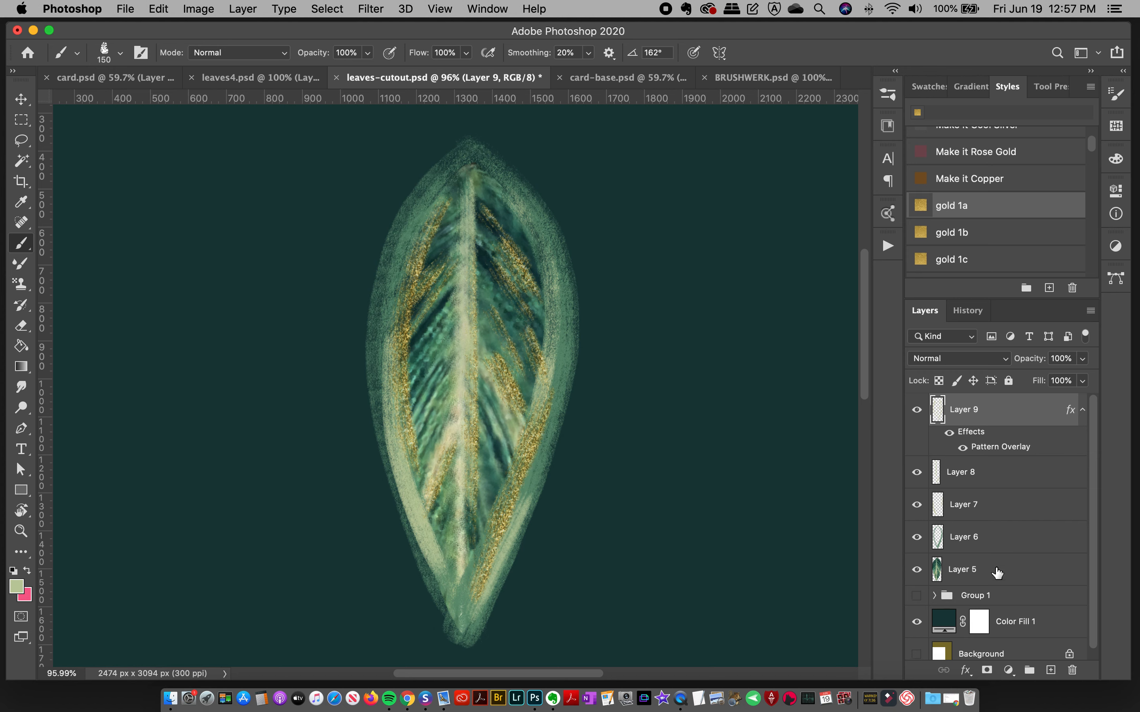
Step: Group Layer 5 through Layer 9 and move the grouped leaf toward the left side of the canvas with auto-select set to Group
{"action": "left_click", "coordinate": [979, 571], "text": "shift"}
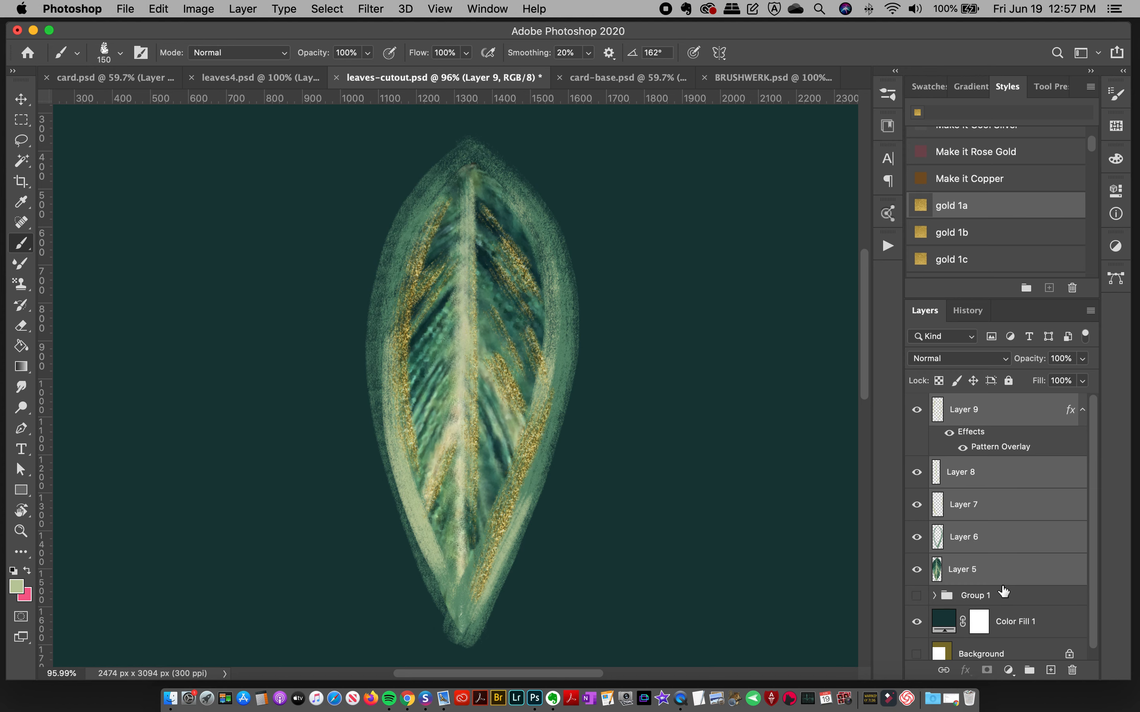
{"action": "key", "text": "super+g"}
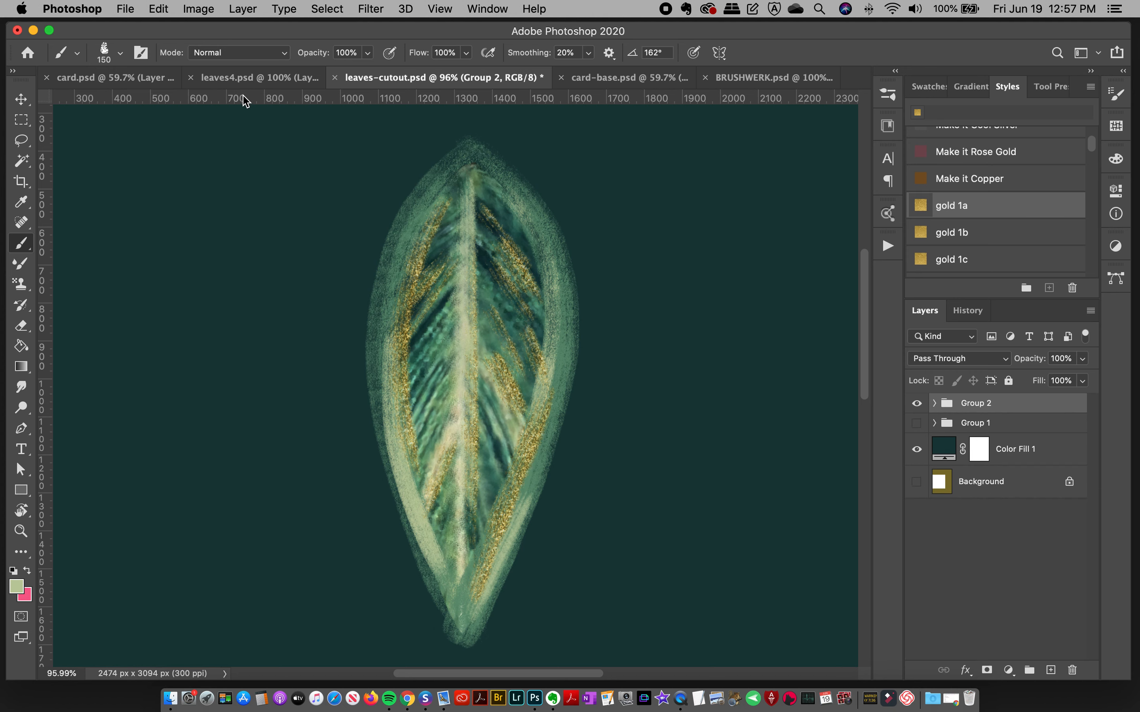
{"action": "left_click", "coordinate": [24, 101]}
{"action": "left_click", "coordinate": [176, 53]}
{"action": "left_click", "coordinate": [175, 38]}
{"action": "left_click_drag", "start_coordinate": [473, 330], "coordinate": [374, 312]}
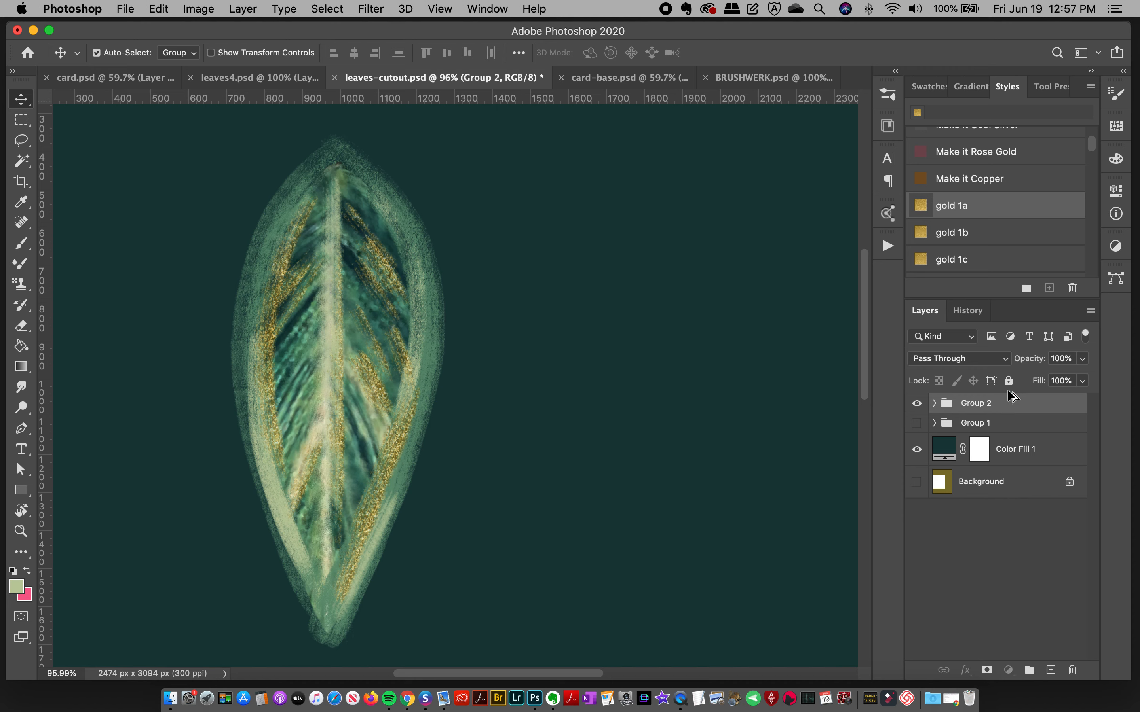
Step: Duplicate the leaf group Group 2, merge the copy into one layer, and place it to the right of the original leaf
{"action": "key", "text": "super+j"}
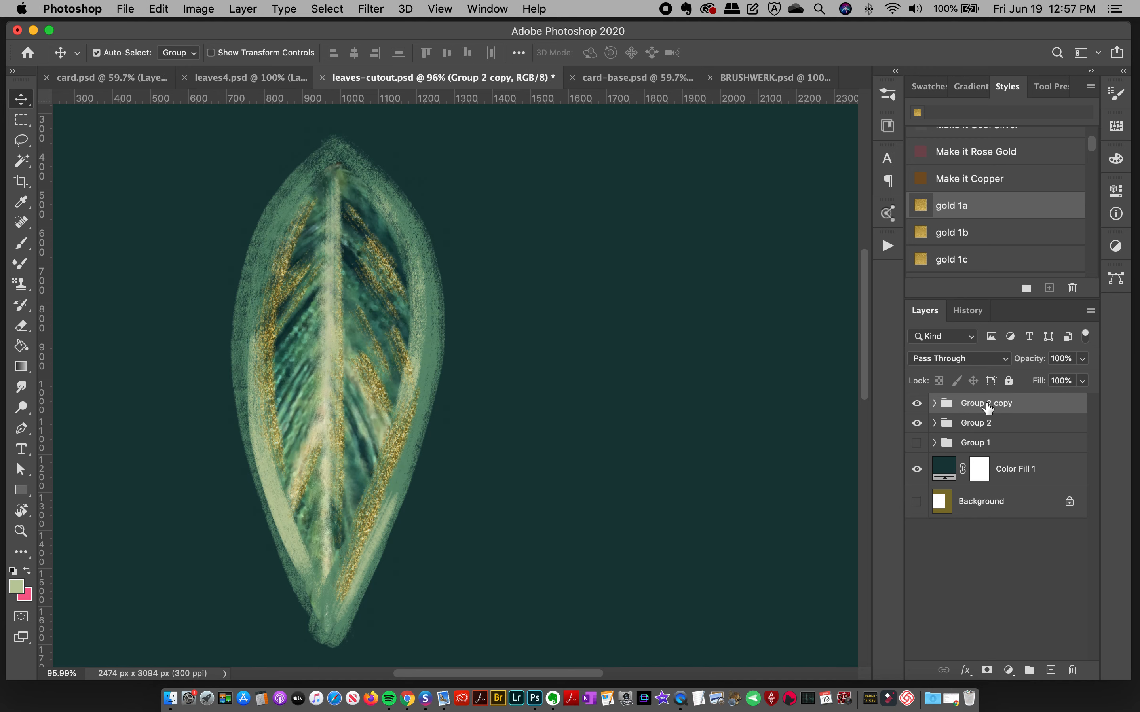
{"action": "right_click", "coordinate": [1016, 410]}
{"action": "left_click", "coordinate": [940, 544]}
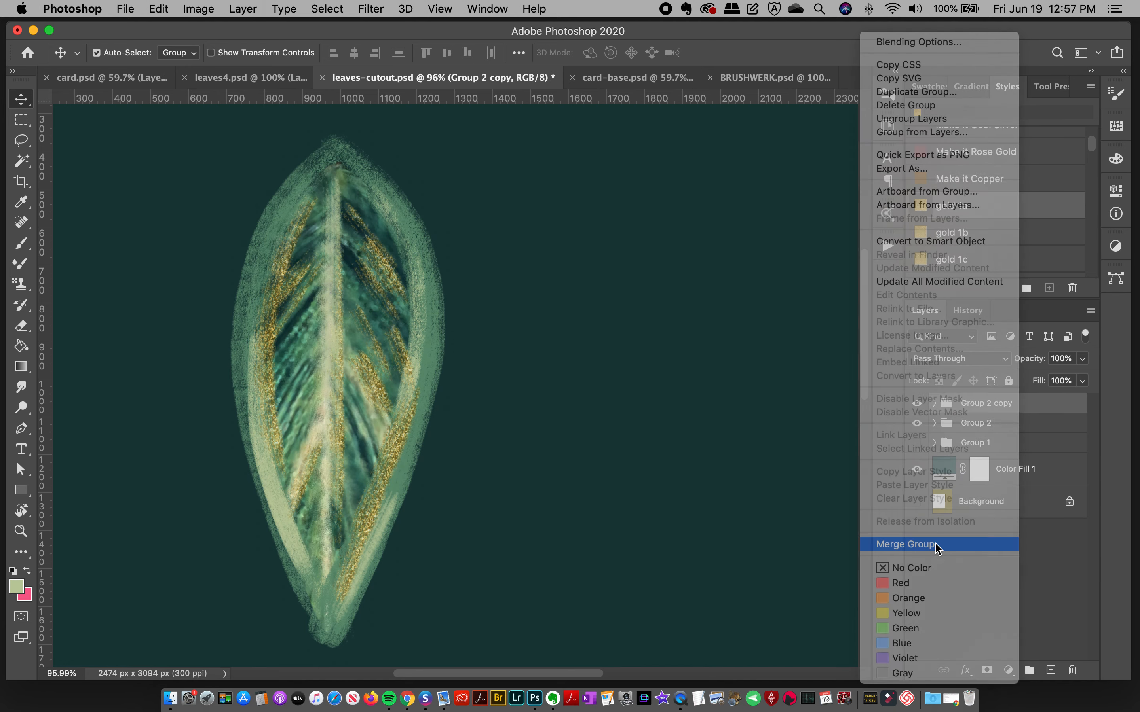
{"action": "left_click_drag", "start_coordinate": [355, 282], "coordinate": [658, 292]}
Step: Convert the merged leaf copy to a smart object and move it slightly down and farther right
{"action": "right_click", "coordinate": [999, 417]}
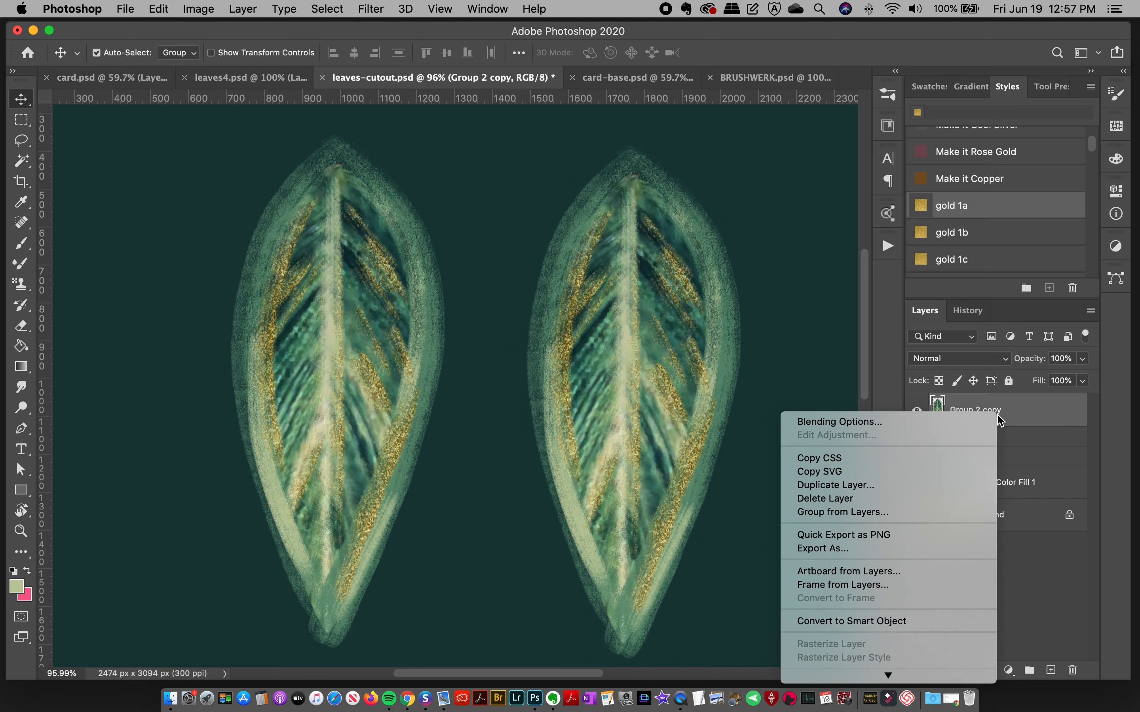
{"action": "scroll", "coordinate": [913, 596], "scroll_direction": "down", "scroll_amount": 3}
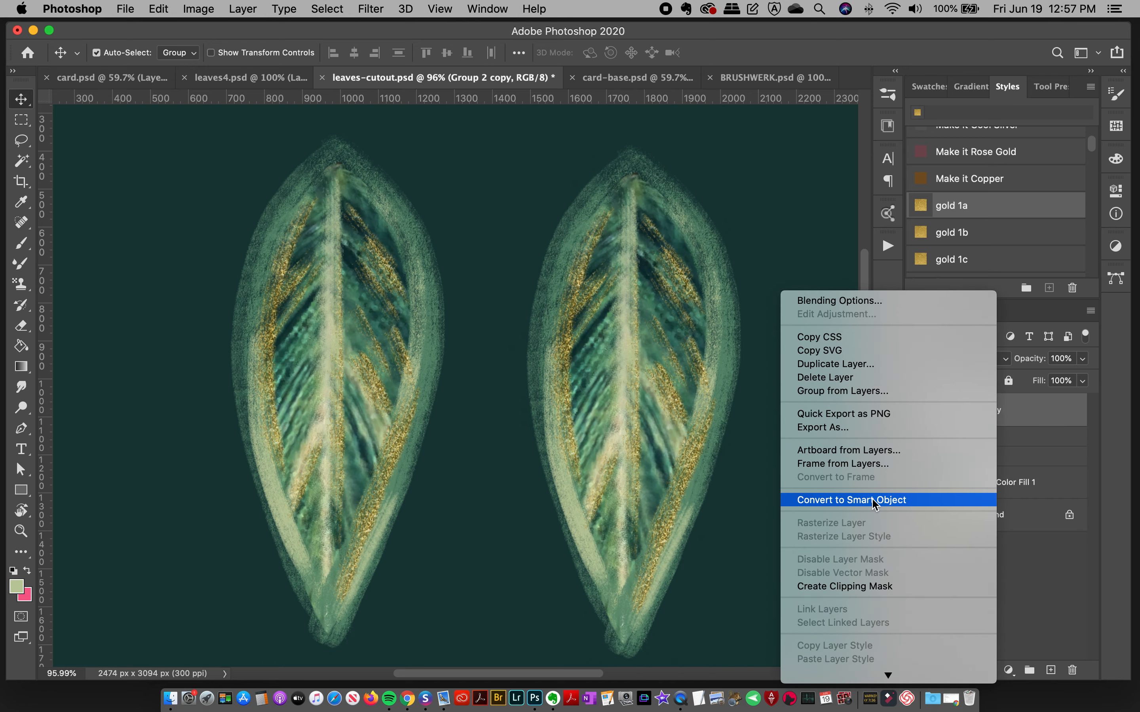
{"action": "left_click", "coordinate": [872, 500]}
{"action": "left_click_drag", "start_coordinate": [615, 320], "coordinate": [662, 353]}
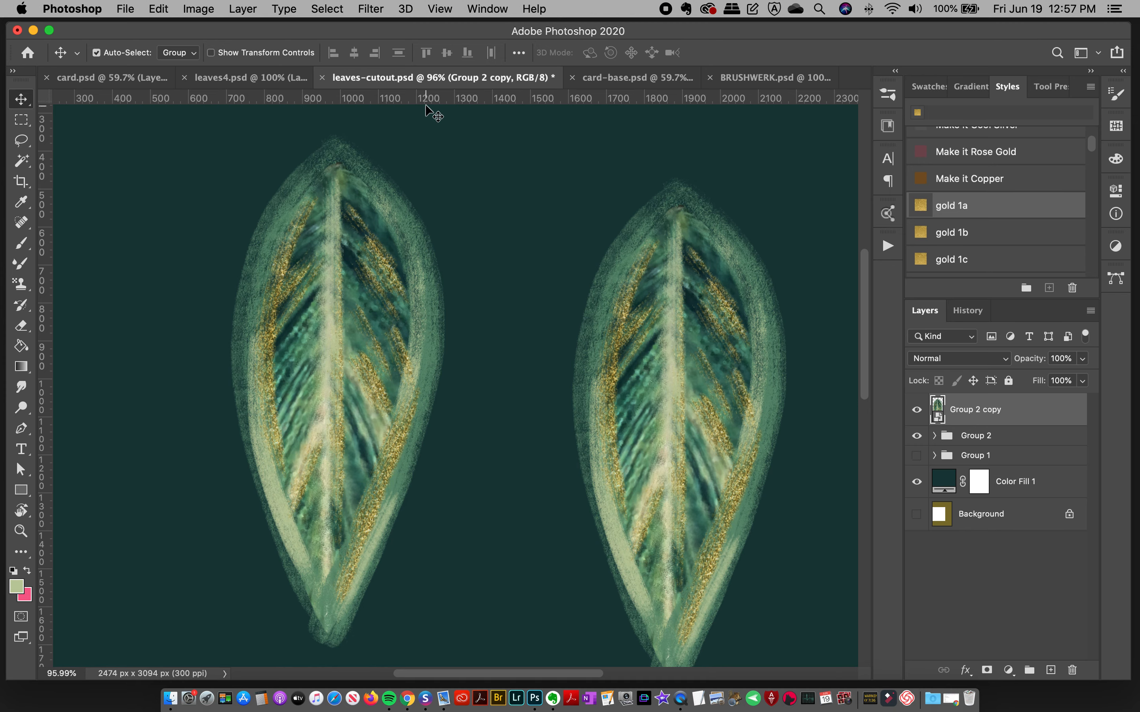
Step: Review the merged leaf layers in leaves4.psd and select the upper centre leaf, Layer 37
{"action": "left_click", "coordinate": [249, 77]}
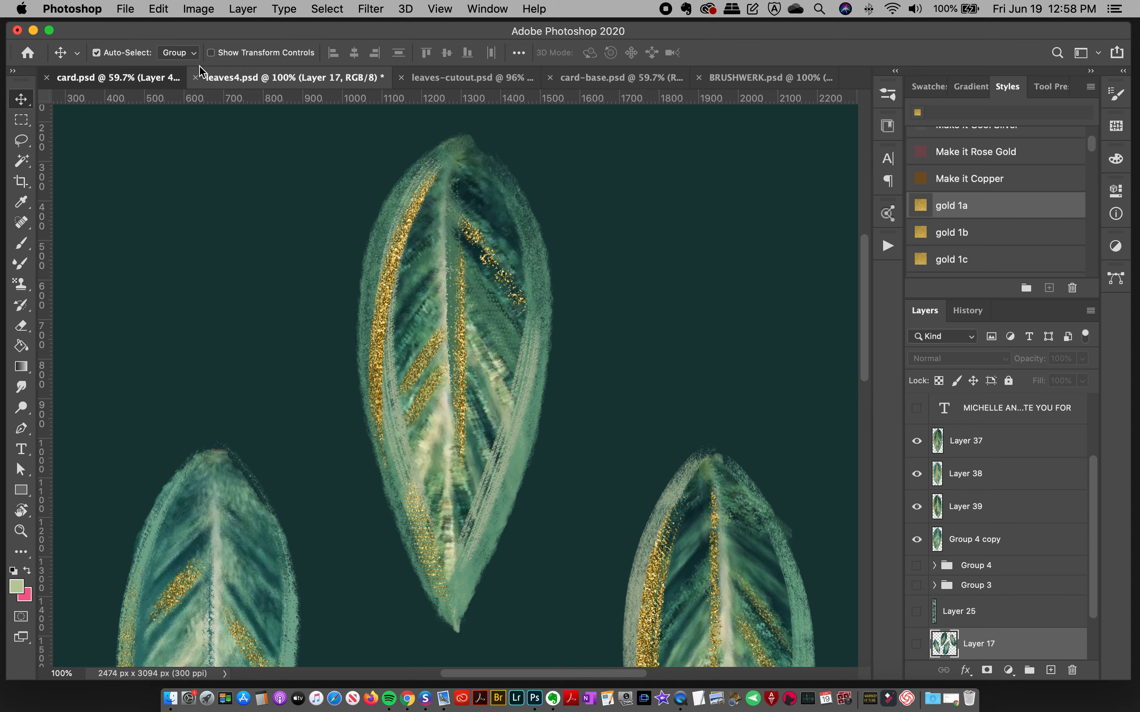
{"action": "left_click", "coordinate": [139, 77]}
{"action": "left_click", "coordinate": [305, 76]}
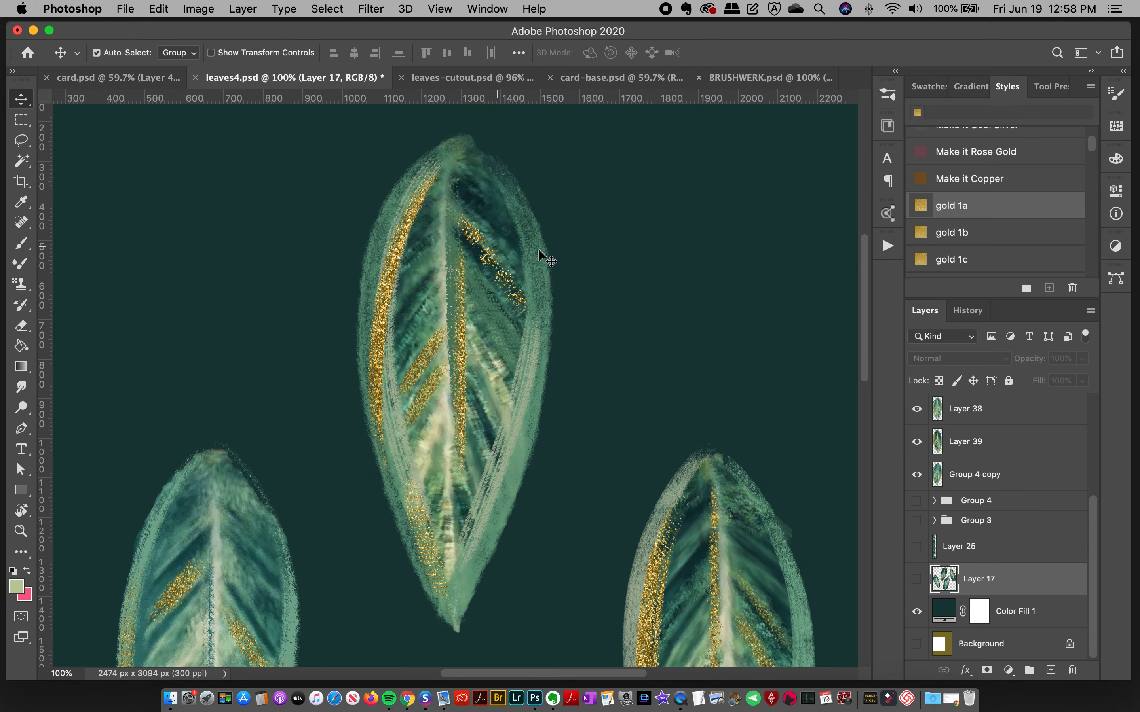
{"action": "left_click", "coordinate": [474, 279]}
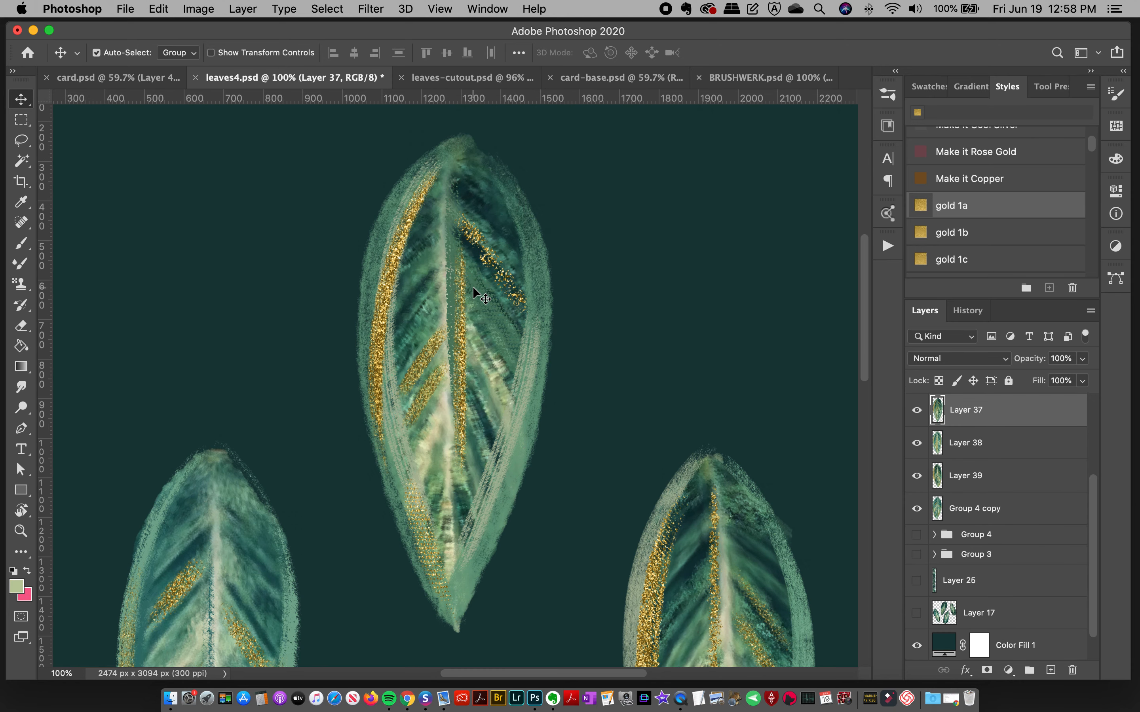
Step: In card.psd, duplicate the six leaf layers, from Layer 39 up to Layer 37 copy, into card-base.psd
{"action": "left_click", "coordinate": [129, 77]}
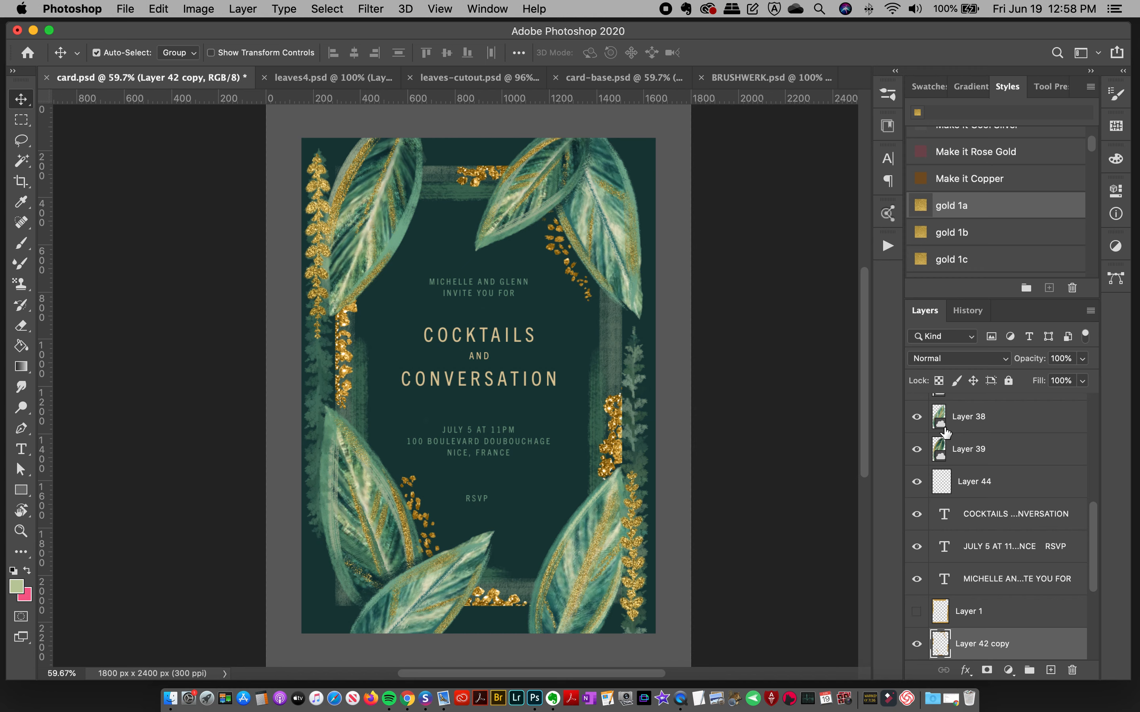
{"action": "left_click", "coordinate": [415, 197]}
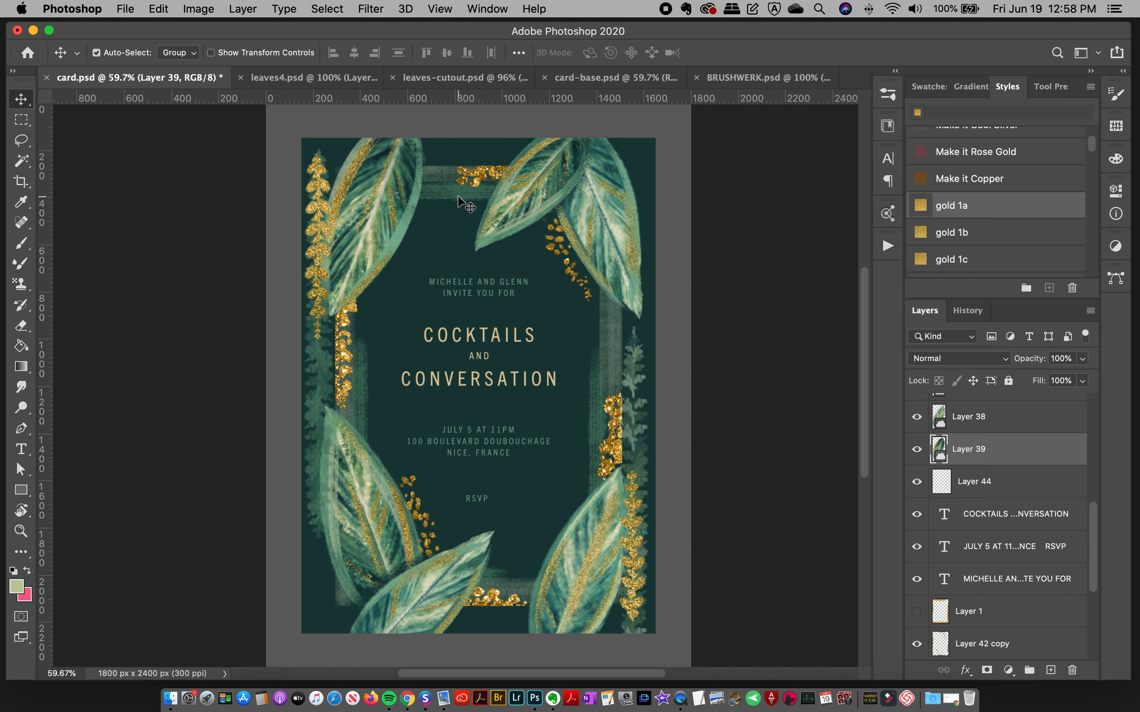
{"action": "scroll", "coordinate": [1092, 509], "scroll_direction": "up", "scroll_amount": 4}
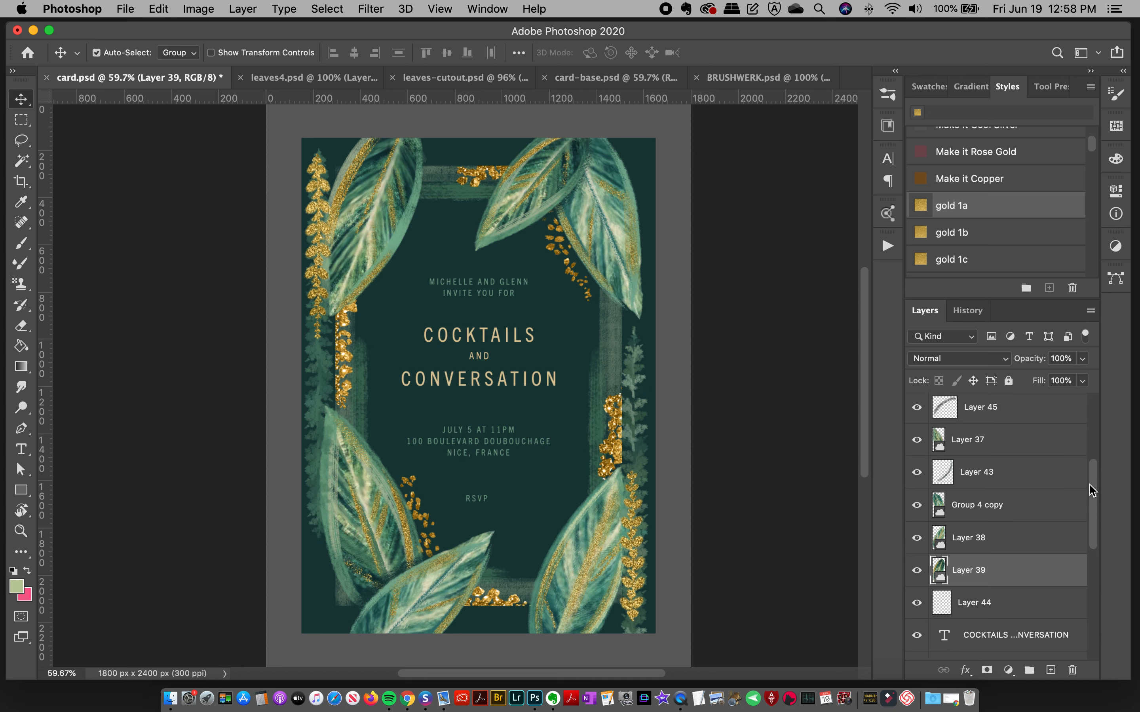
{"action": "left_click", "coordinate": [995, 504], "text": "shift"}
{"action": "left_click", "coordinate": [987, 446], "text": "super"}
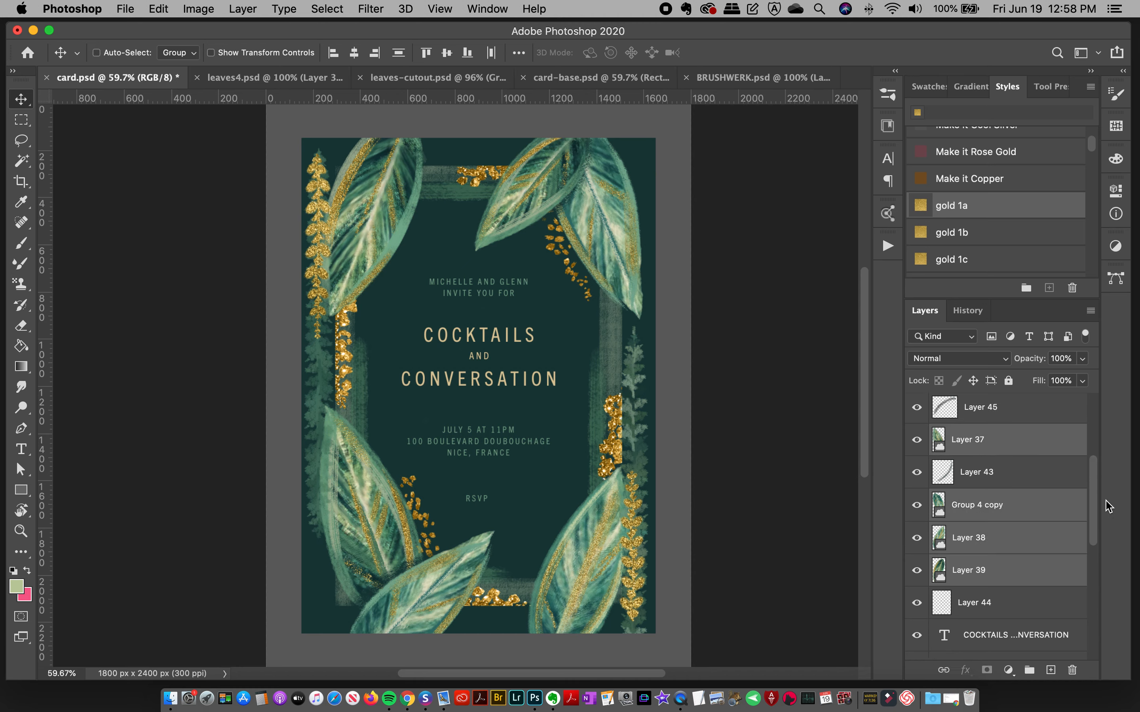
{"action": "scroll", "coordinate": [1097, 506], "scroll_direction": "up", "scroll_amount": 4}
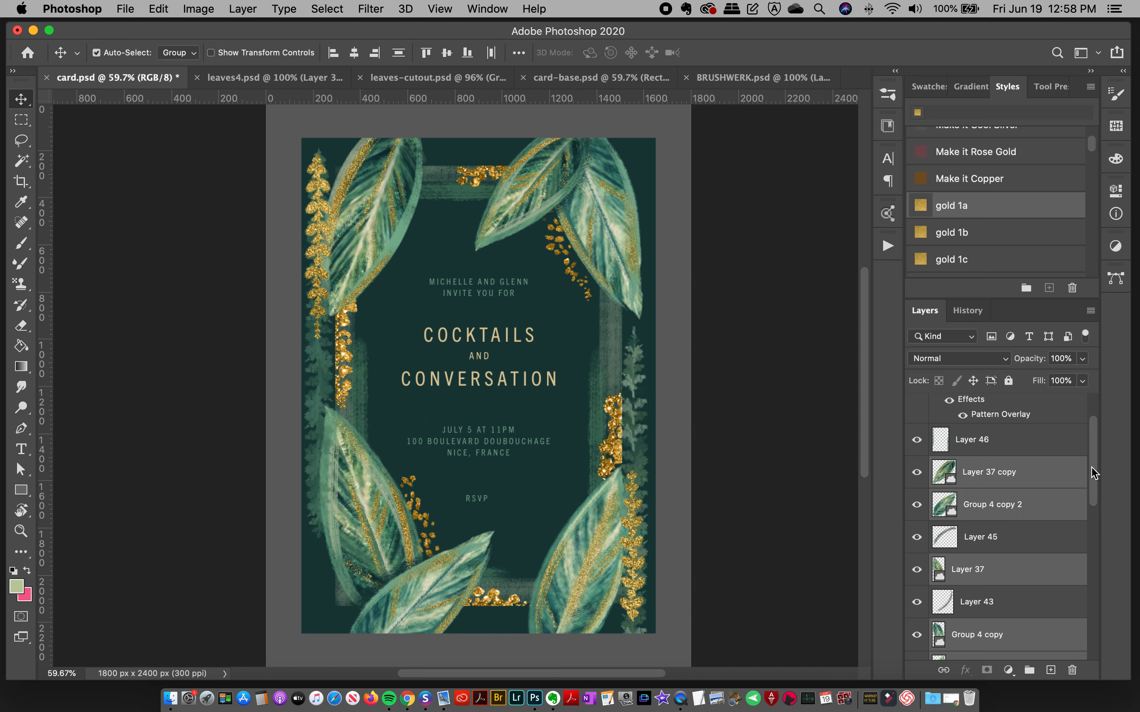
{"action": "scroll", "coordinate": [1095, 474], "scroll_direction": "up", "scroll_amount": 3}
{"action": "scroll", "coordinate": [1092, 475], "scroll_direction": "down", "scroll_amount": 3}
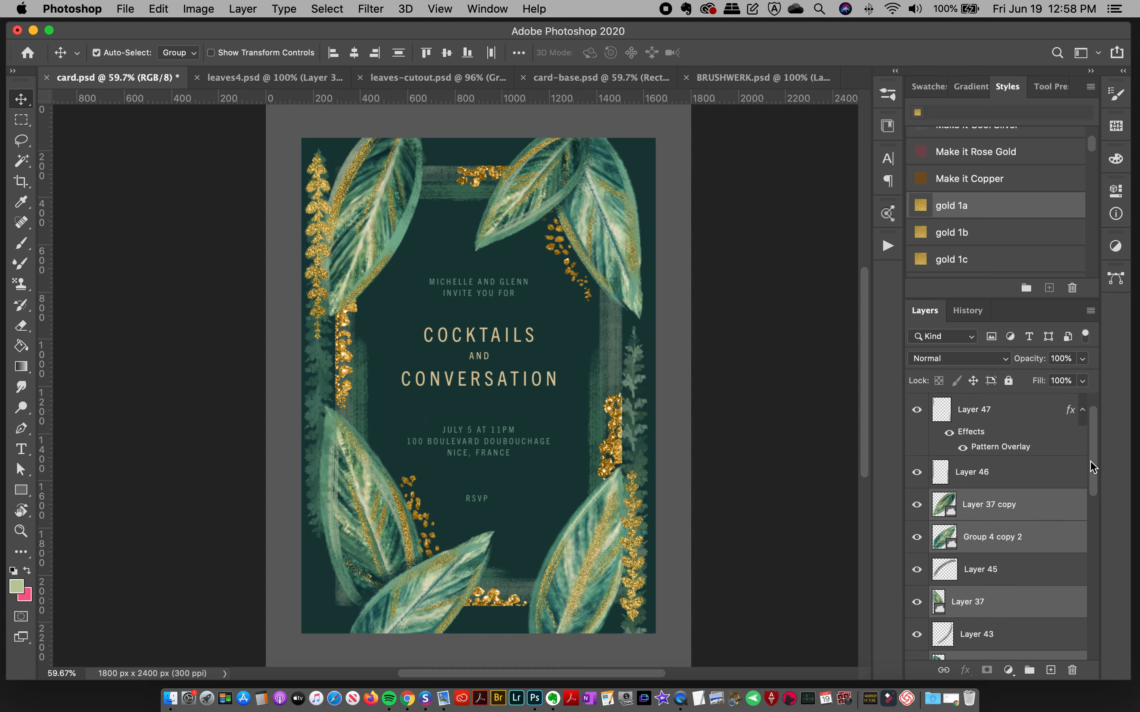
{"action": "right_click", "coordinate": [1018, 453]}
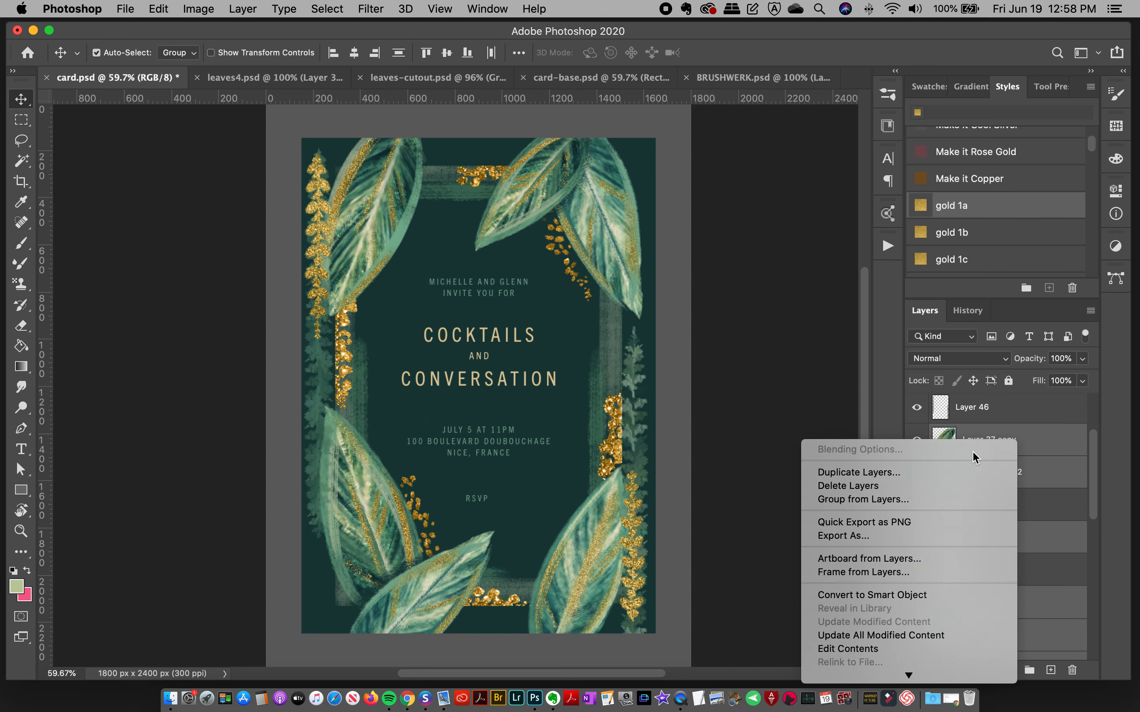
{"action": "left_click", "coordinate": [919, 472]}
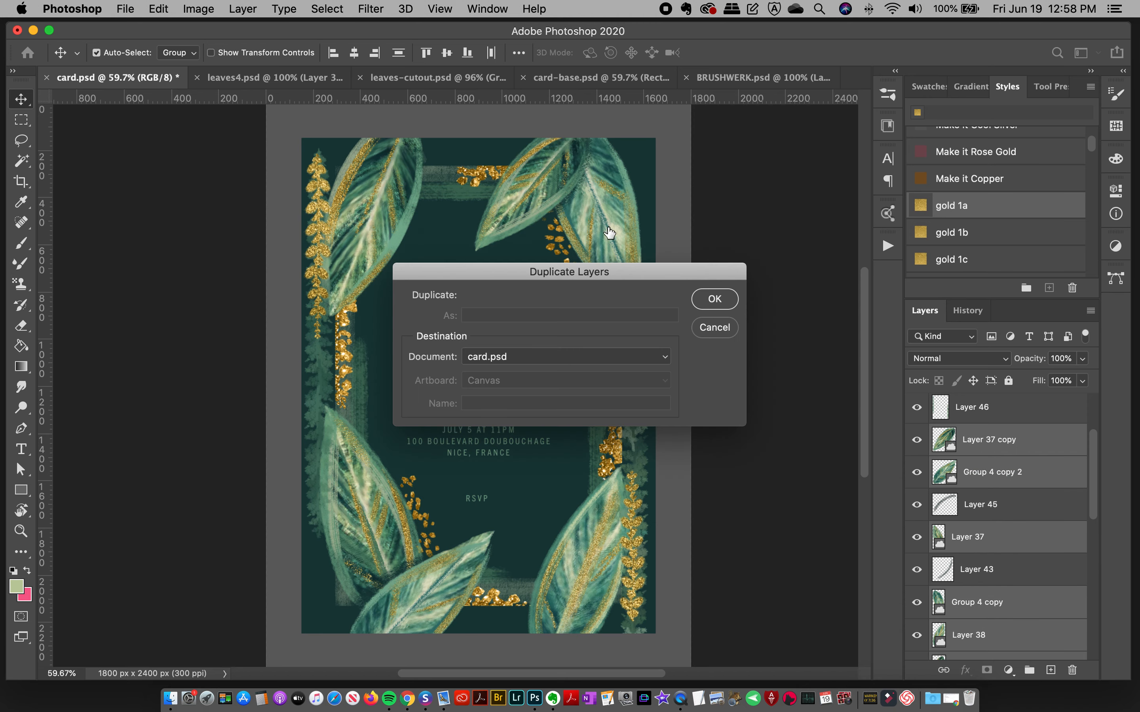
{"action": "left_click", "coordinate": [524, 363]}
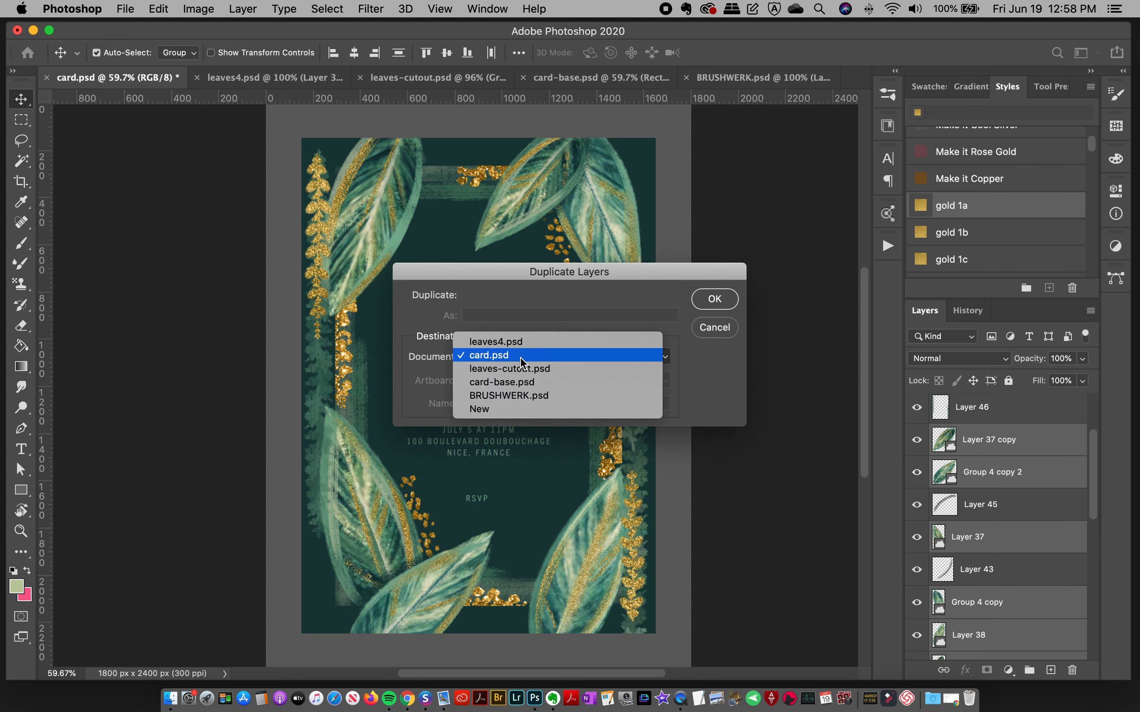
{"action": "left_click", "coordinate": [582, 382]}
{"action": "left_click", "coordinate": [707, 300]}
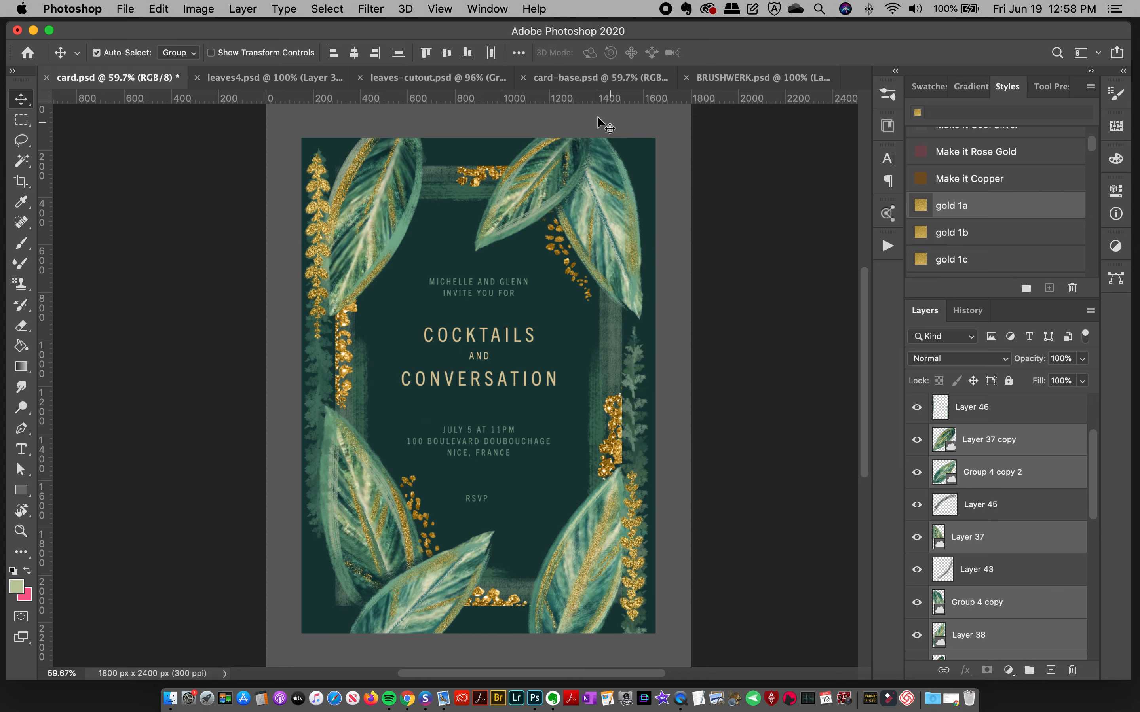
Step: In card-base.psd, move the duplicated leaf layers above the text layers, directly beneath Color Fill 2
{"action": "left_click", "coordinate": [598, 78]}
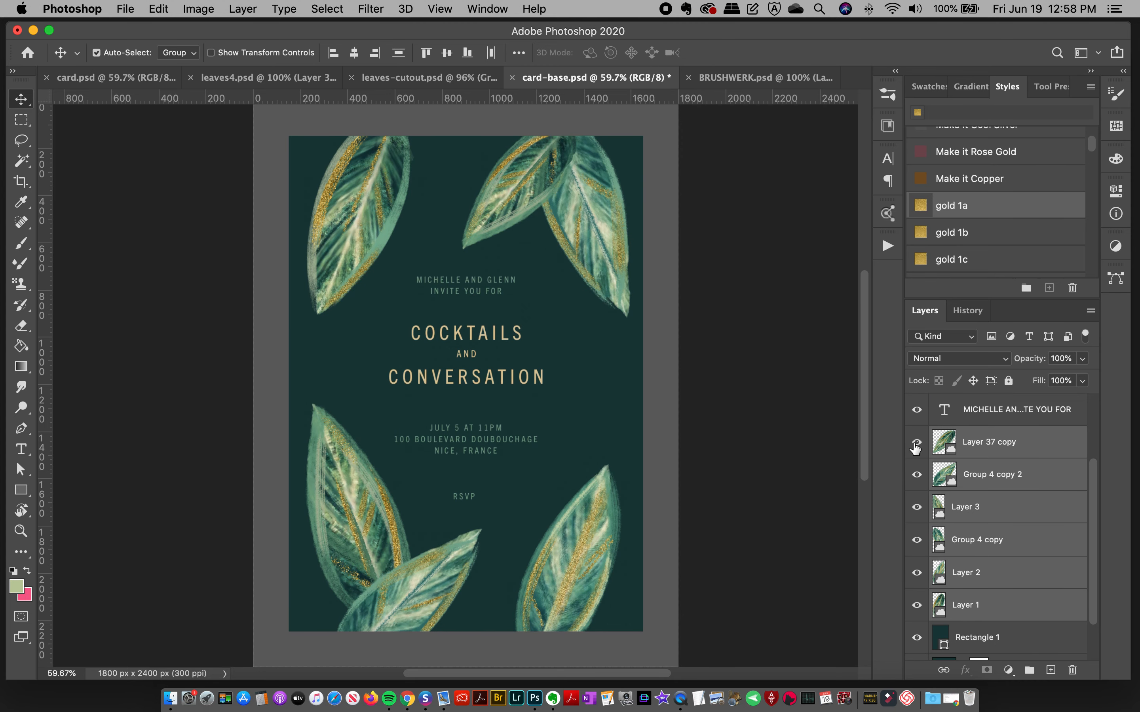
{"action": "left_click_drag", "start_coordinate": [1093, 478], "coordinate": [1088, 406]}
{"action": "left_click_drag", "start_coordinate": [1013, 517], "coordinate": [1019, 426]}
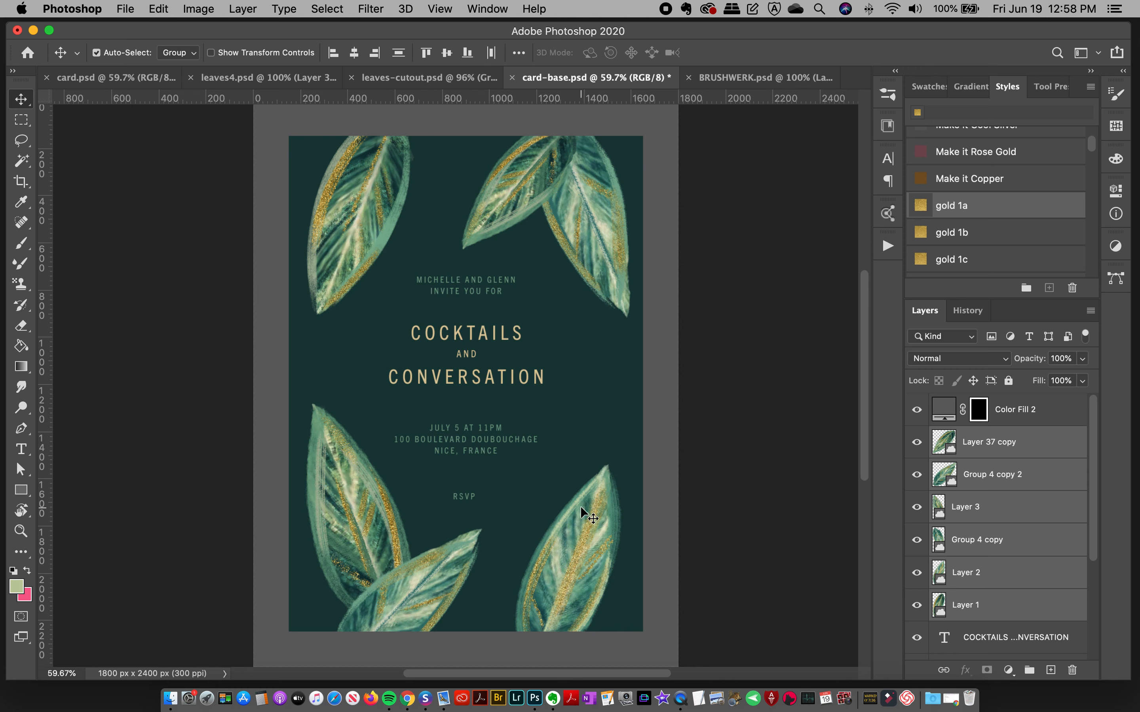
Step: Toggle the visibility of Color Fill 2 off and on to check its effect around the card, and select that layer
{"action": "left_click", "coordinate": [917, 410]}
{"action": "left_click", "coordinate": [917, 409]}
{"action": "left_click", "coordinate": [1015, 411]}
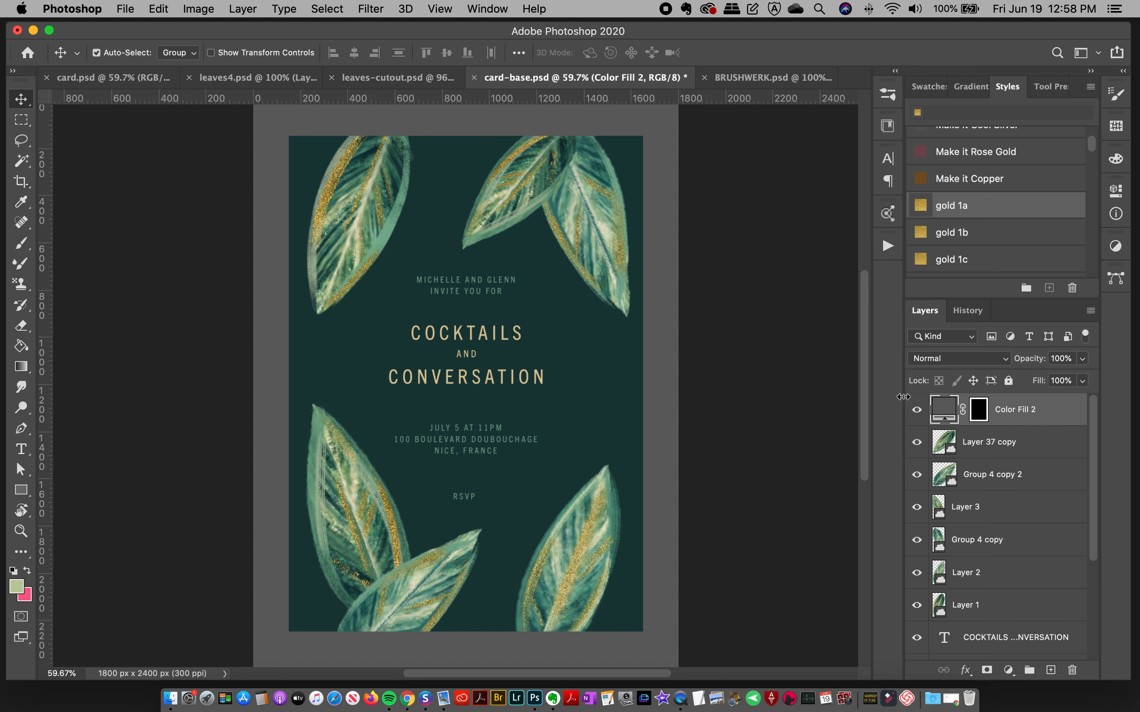
Step: Hide and reshow Color Fill 2 twice to compare the full artwork with the card framed by the grey border
{"action": "left_click", "coordinate": [916, 410]}
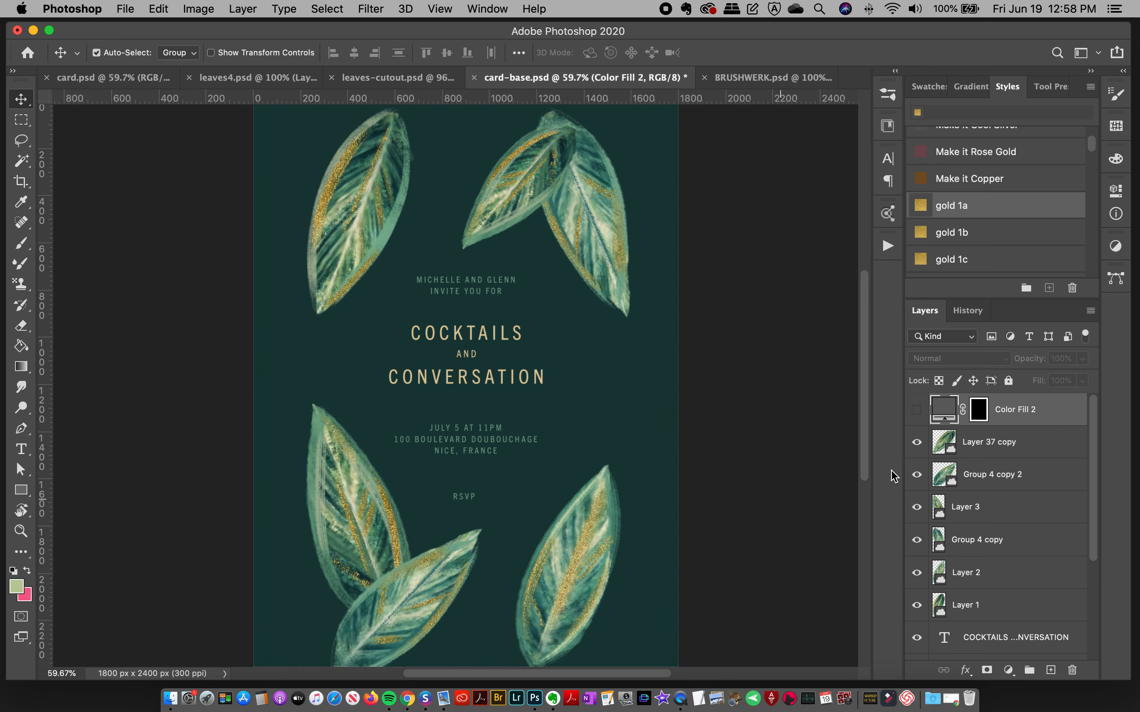
{"action": "left_click", "coordinate": [916, 409]}
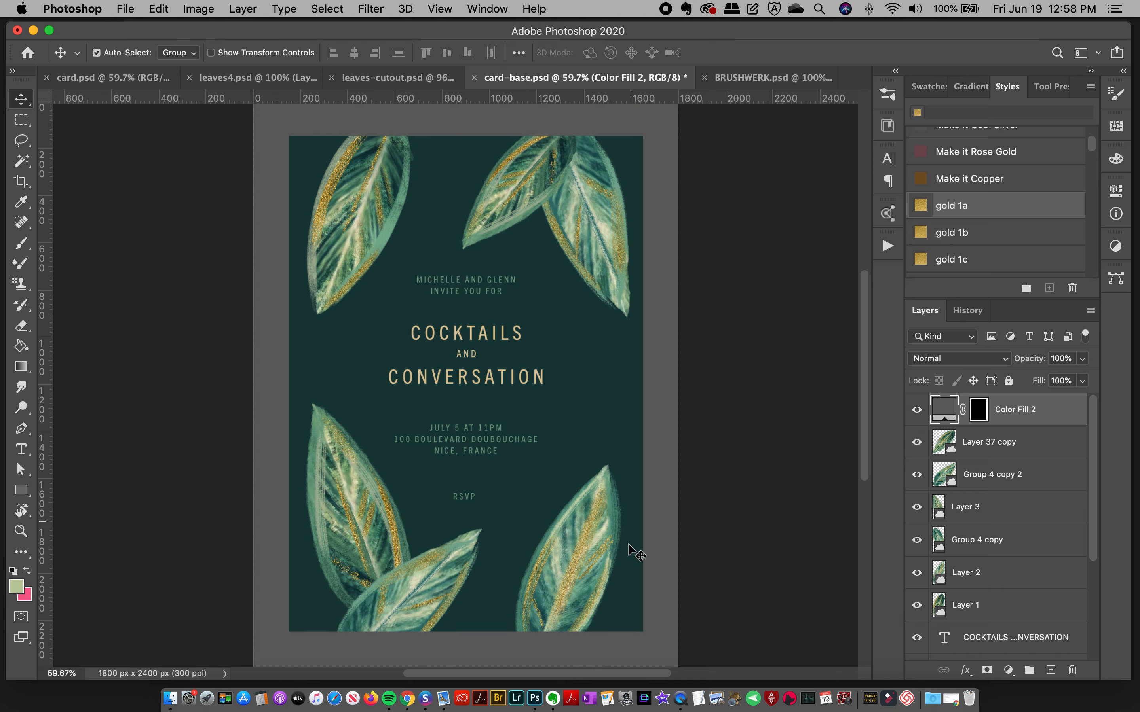
{"action": "left_click", "coordinate": [699, 592]}
{"action": "scroll", "coordinate": [1098, 546], "scroll_direction": "up", "scroll_amount": 5}
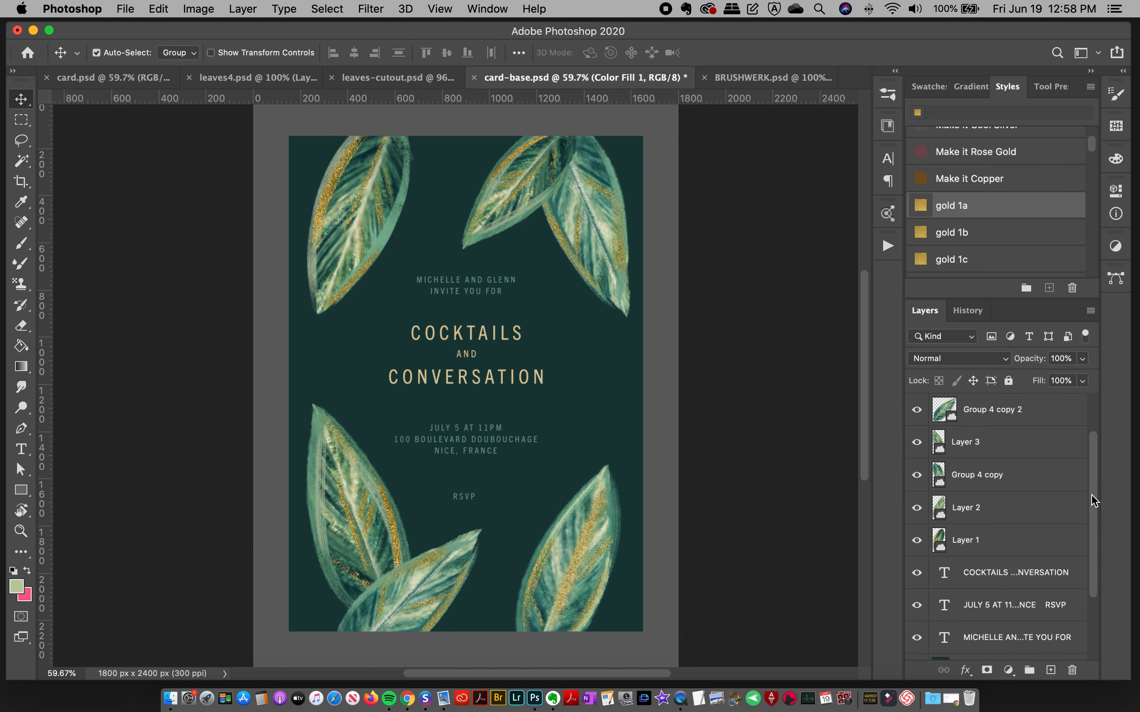
{"action": "left_click", "coordinate": [919, 410]}
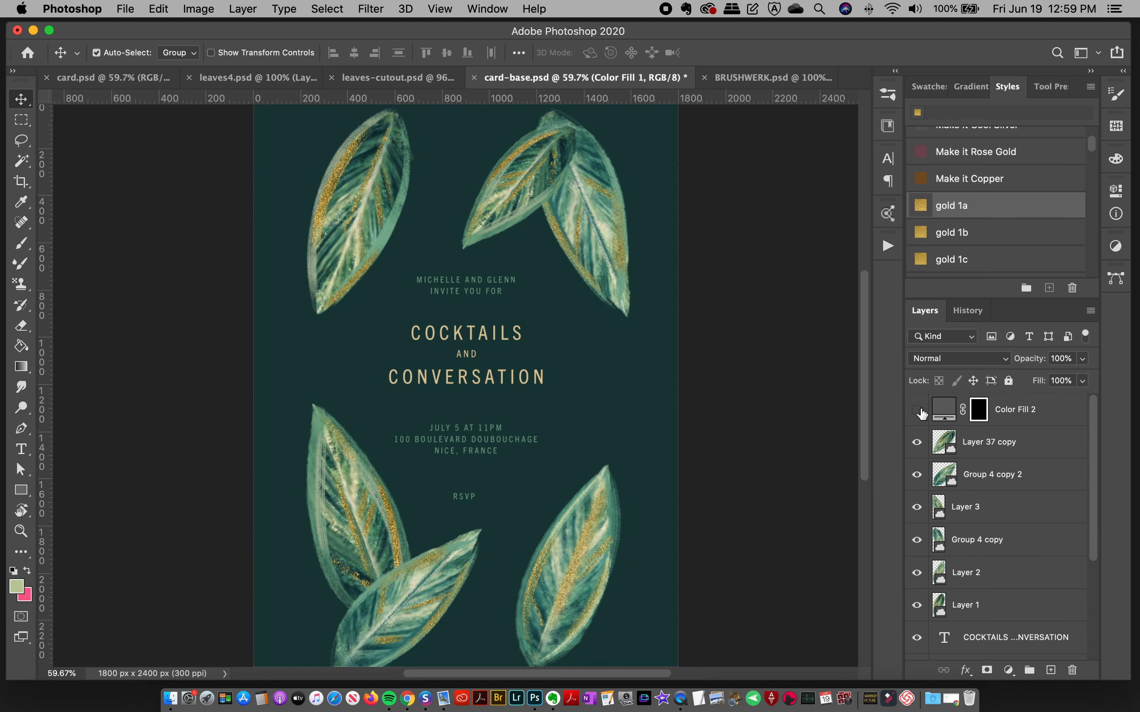
{"action": "left_click", "coordinate": [919, 410]}
Step: Show the guides, check the card's edges against them with Color Fill 2 hidden and shown, and hide the guides again
{"action": "key", "text": "super+semicolon"}
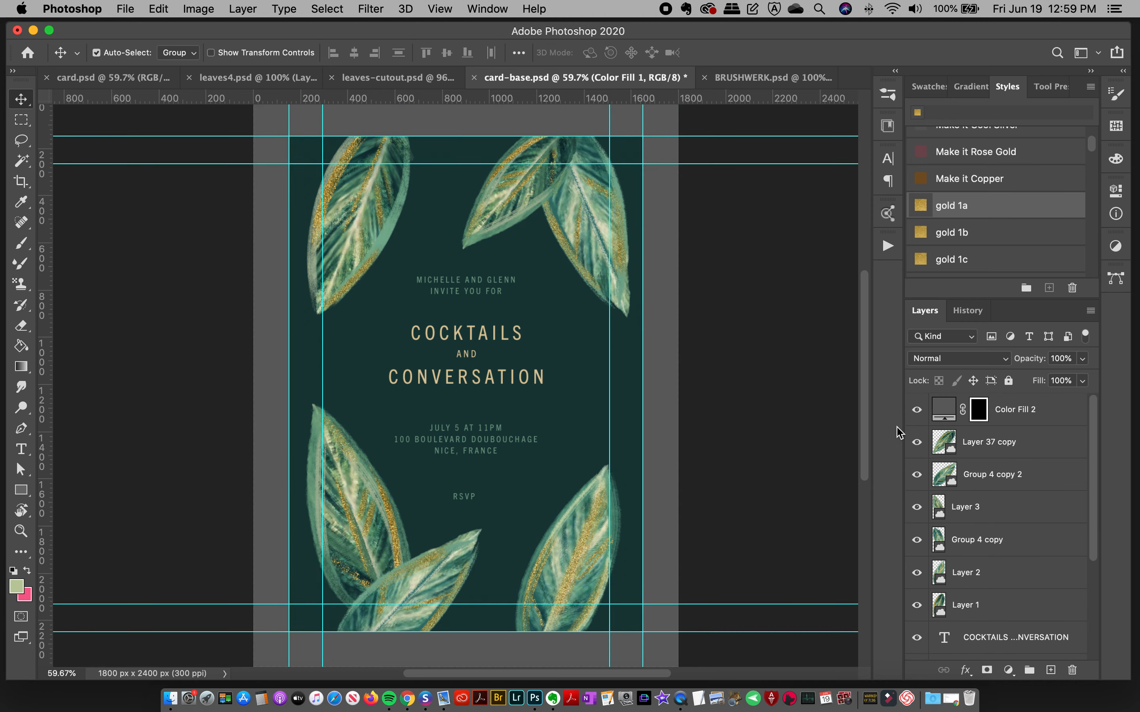
{"action": "left_click", "coordinate": [916, 410]}
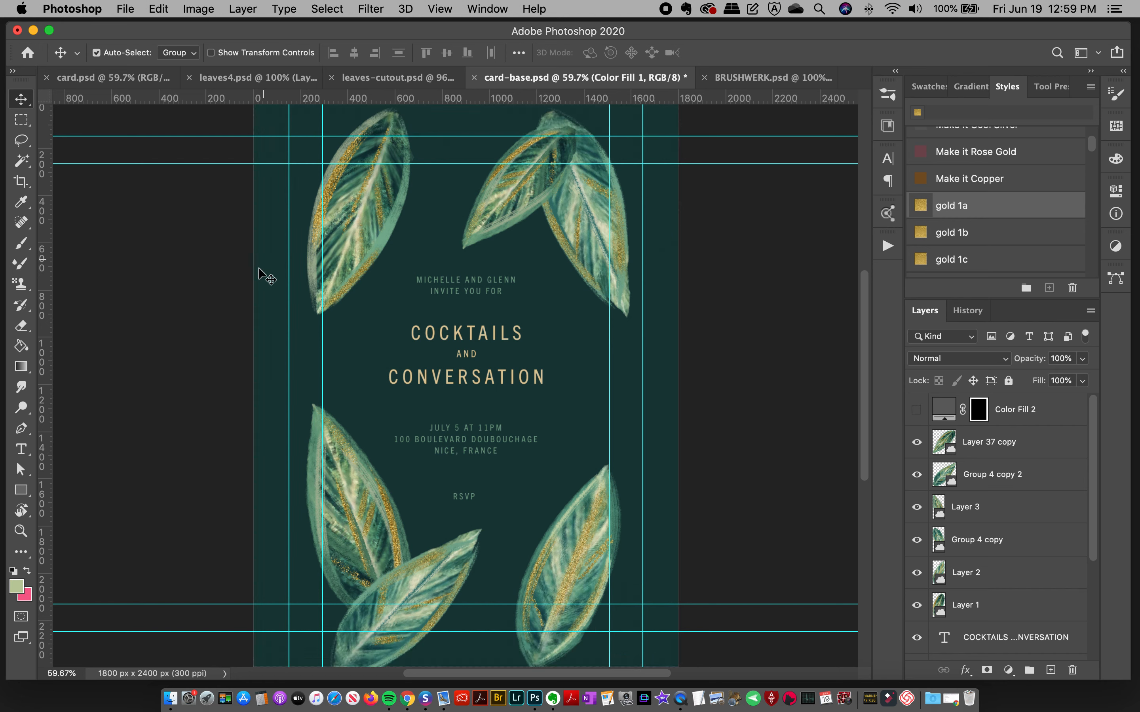
{"action": "left_click", "coordinate": [243, 507]}
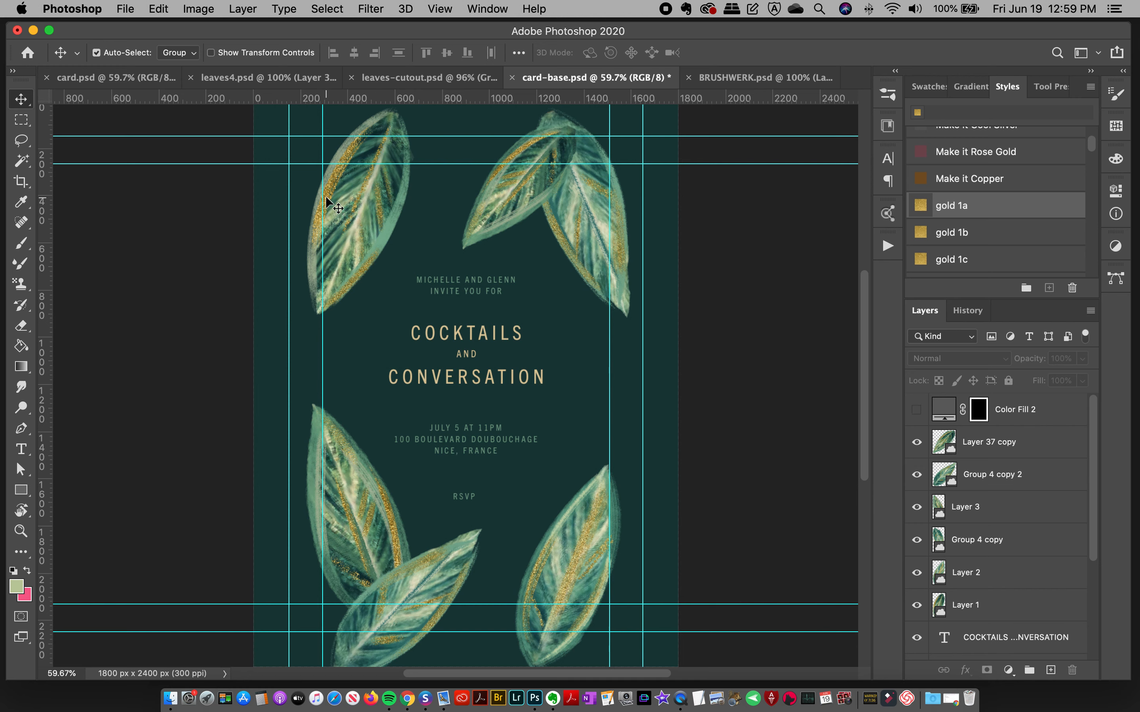
{"action": "left_click", "coordinate": [916, 410]}
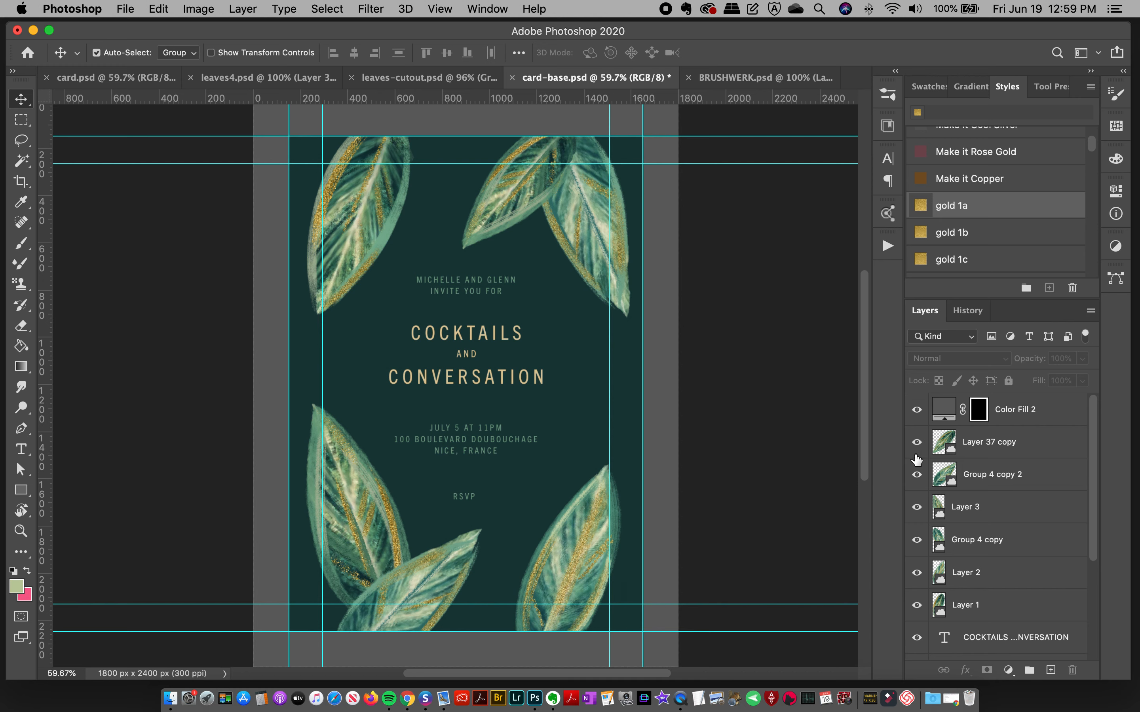
{"action": "key", "text": "super+semicolon"}
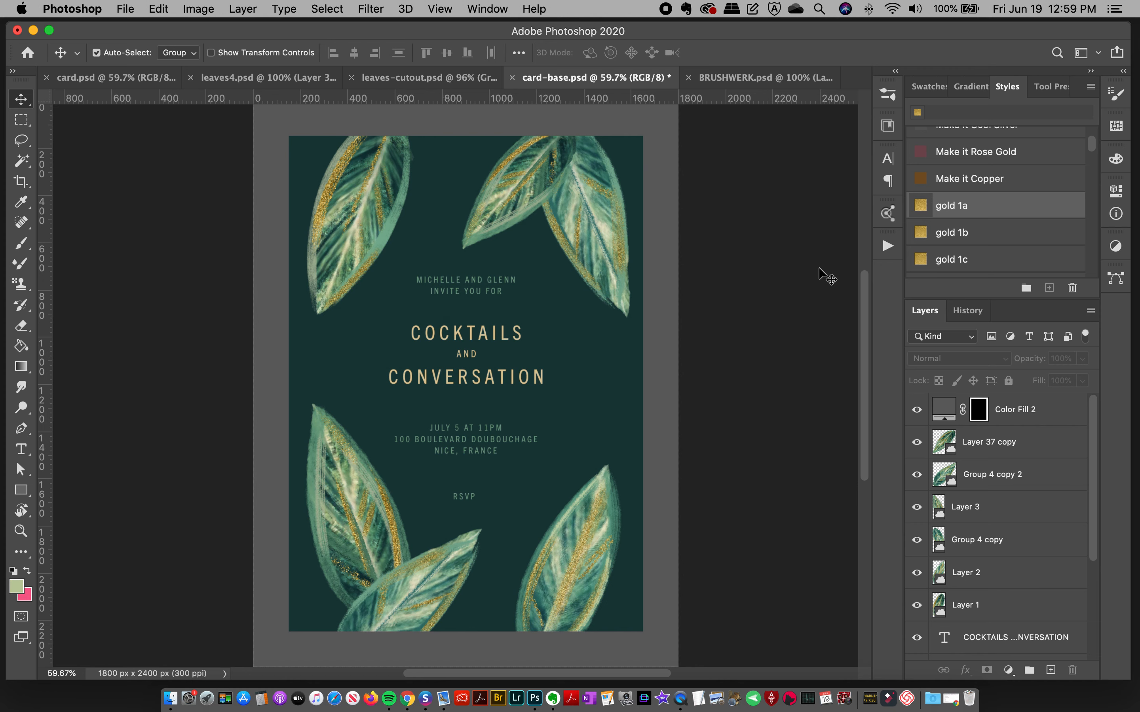
Step: Examine the finished card.psd design close up and in full, including its brushed frame, and view the BRUSHWERK.psd brush chart
{"action": "left_click", "coordinate": [241, 82]}
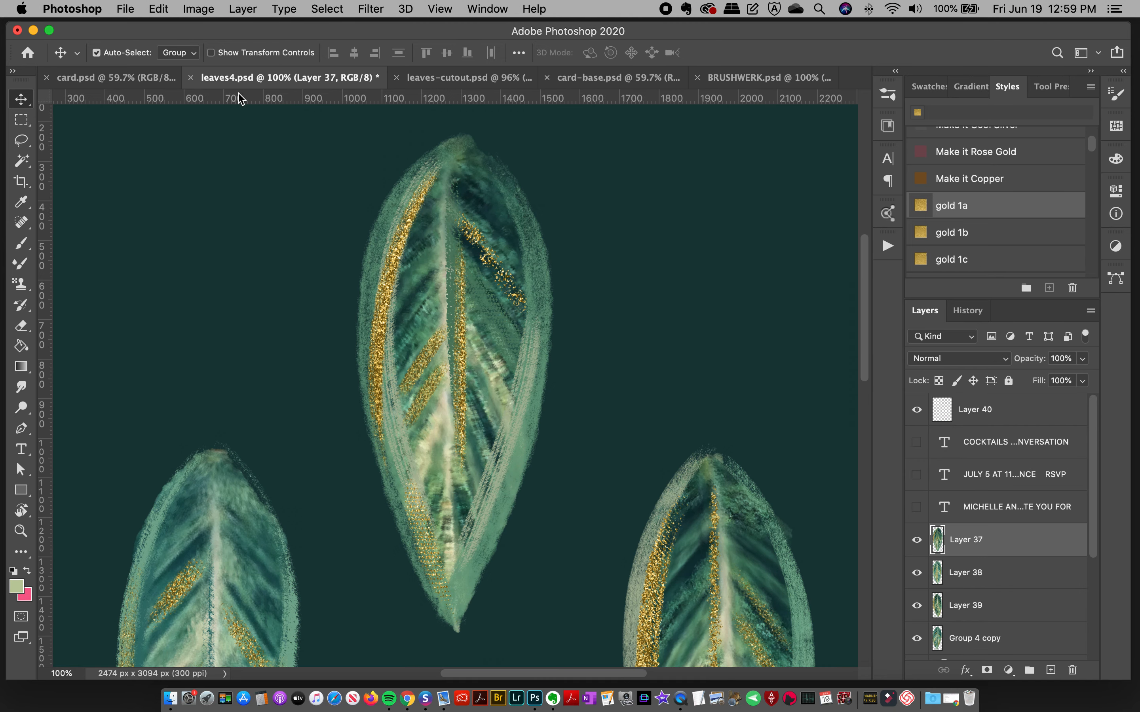
{"action": "left_click", "coordinate": [118, 77]}
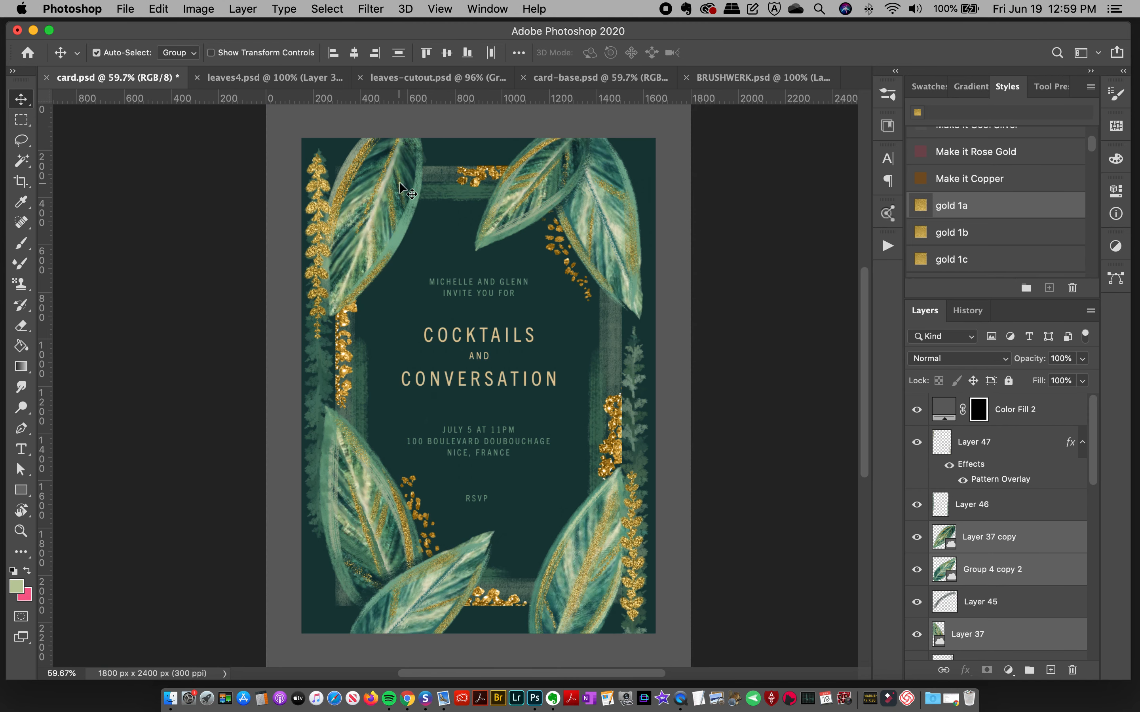
{"action": "left_click", "coordinate": [21, 531]}
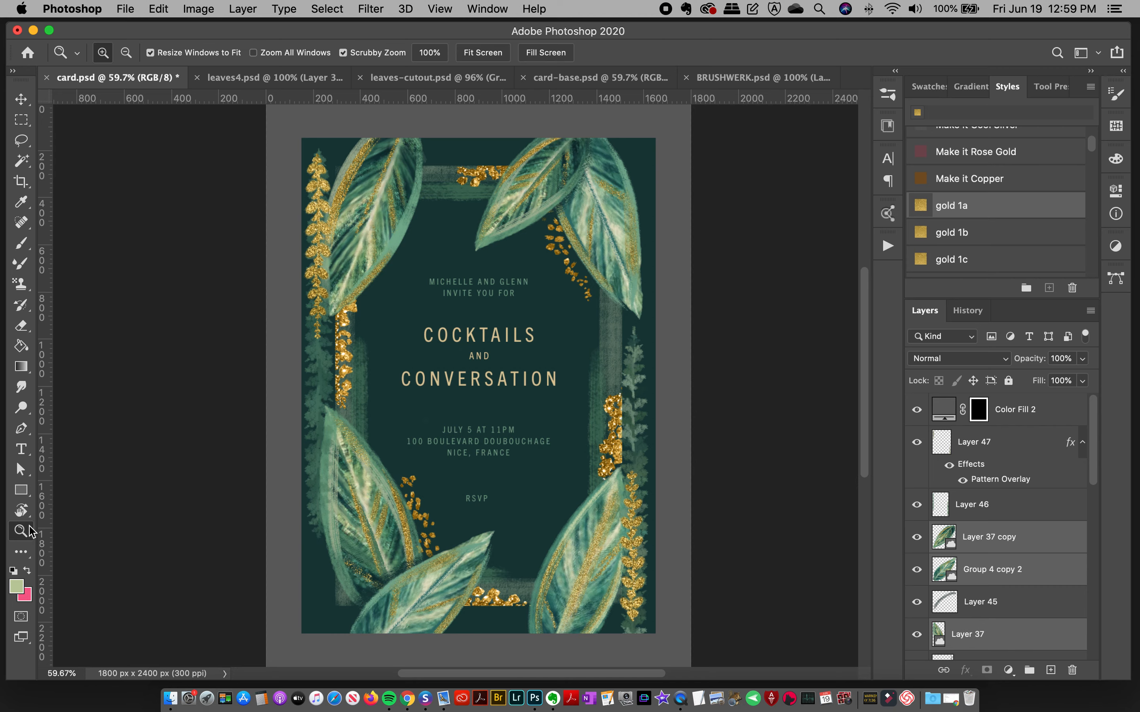
{"action": "left_click", "coordinate": [615, 354]}
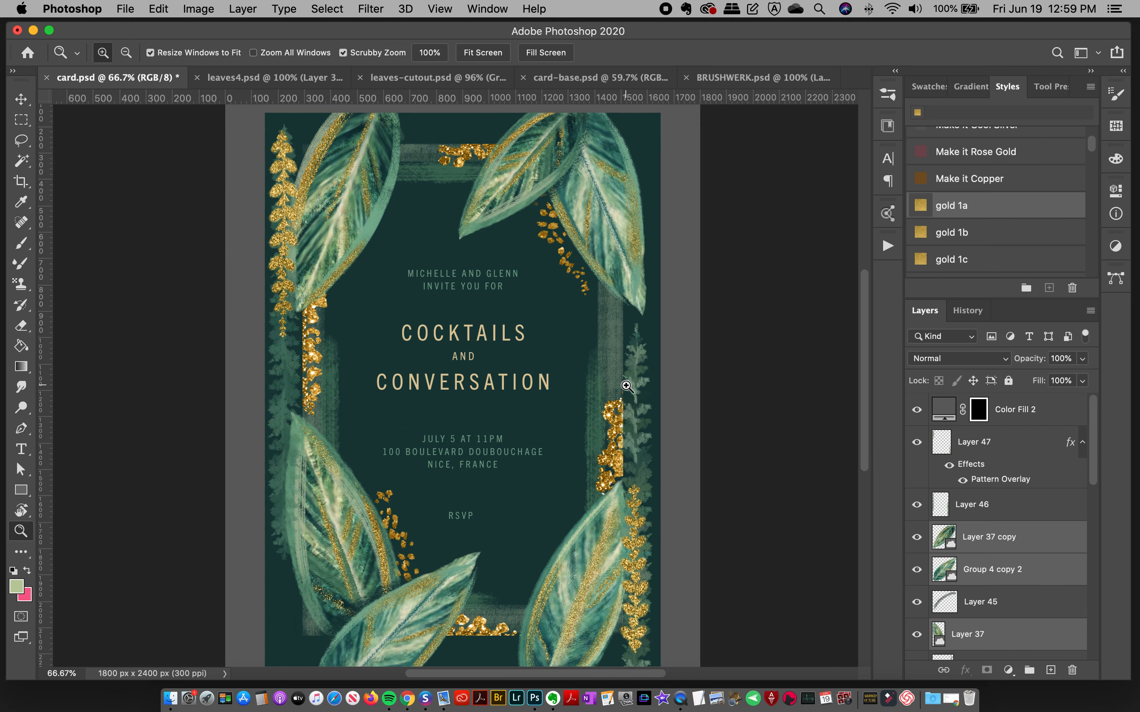
{"action": "left_click", "coordinate": [617, 348]}
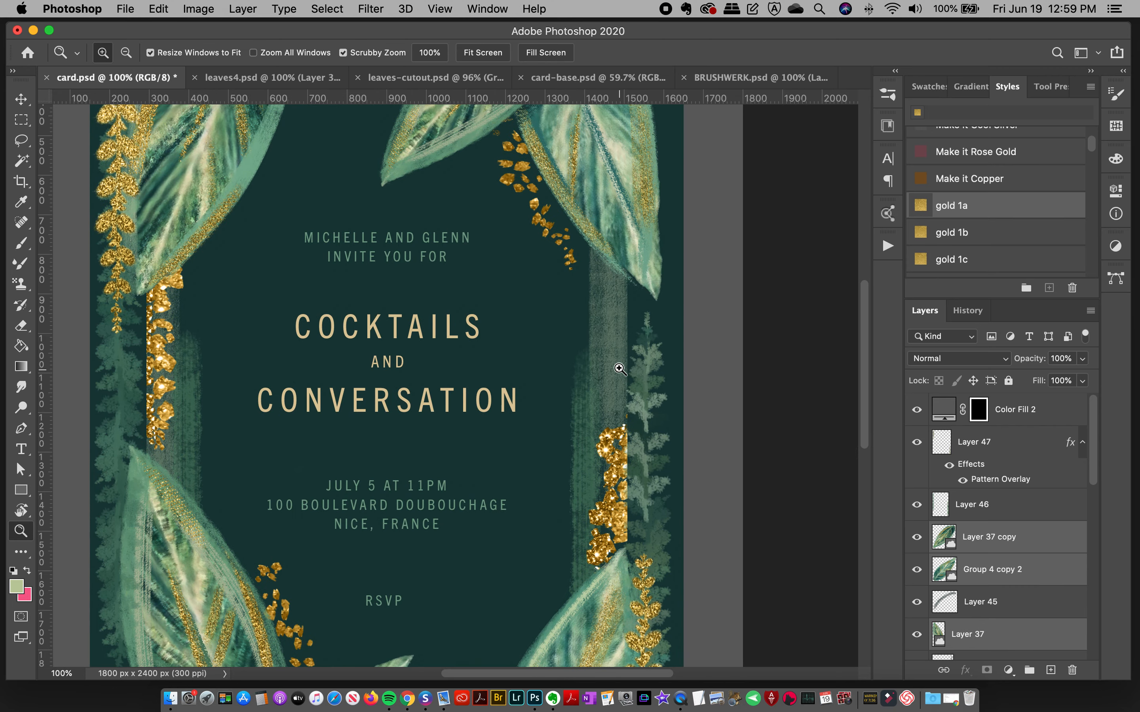
{"action": "left_click", "coordinate": [574, 376], "text": "alt"}
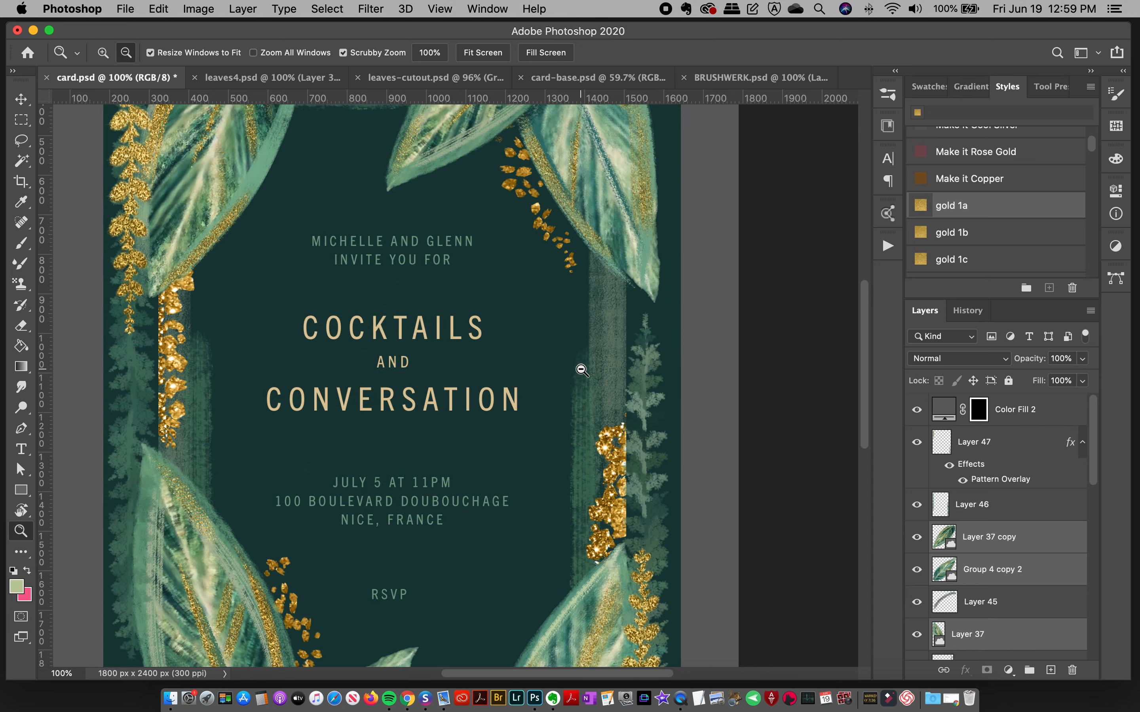
{"action": "left_click", "coordinate": [584, 378], "text": "alt"}
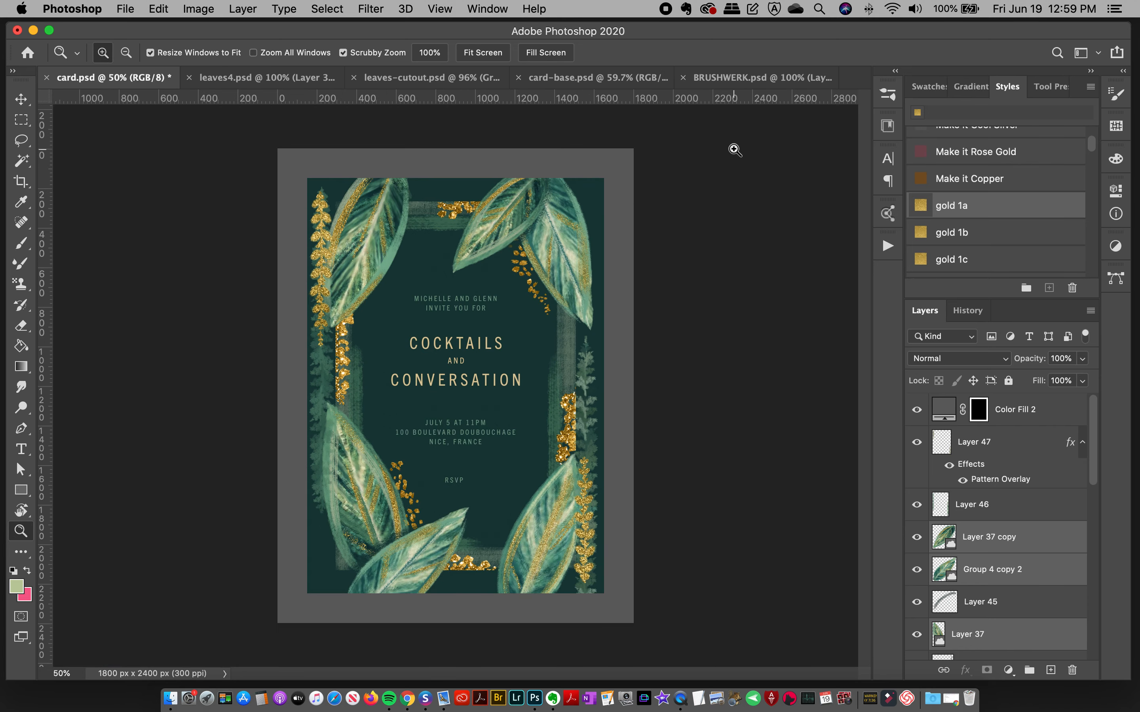
{"action": "left_click", "coordinate": [749, 79]}
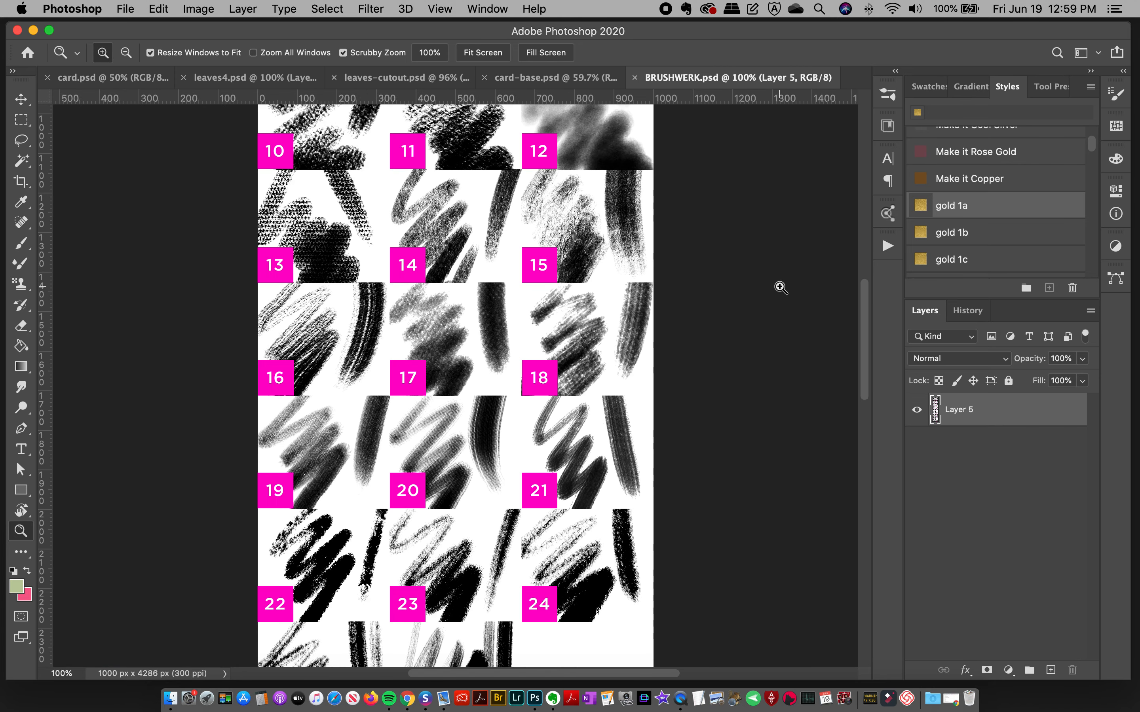
Step: In card-base.psd, load the Rectangle 1 shape as a selection and add a new layer directly above Rectangle 1
{"action": "left_click", "coordinate": [555, 77]}
{"action": "scroll", "coordinate": [1091, 494], "scroll_direction": "down", "scroll_amount": 5}
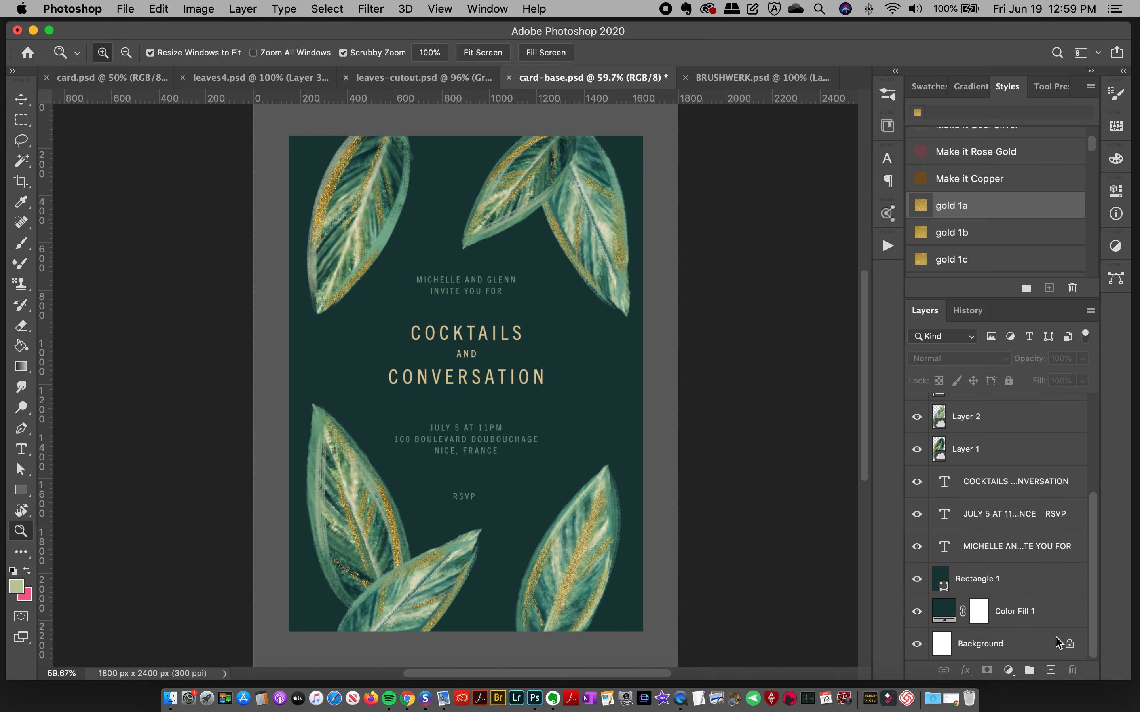
{"action": "left_click", "coordinate": [941, 583], "text": "super"}
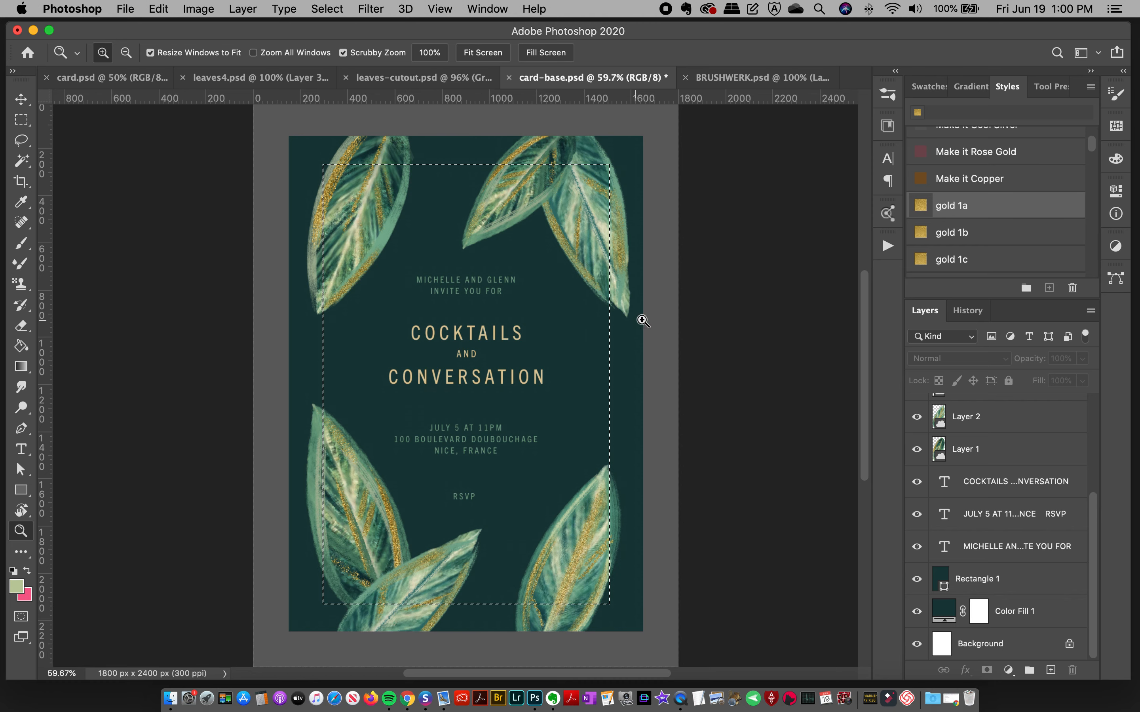
{"action": "left_click", "coordinate": [1000, 579]}
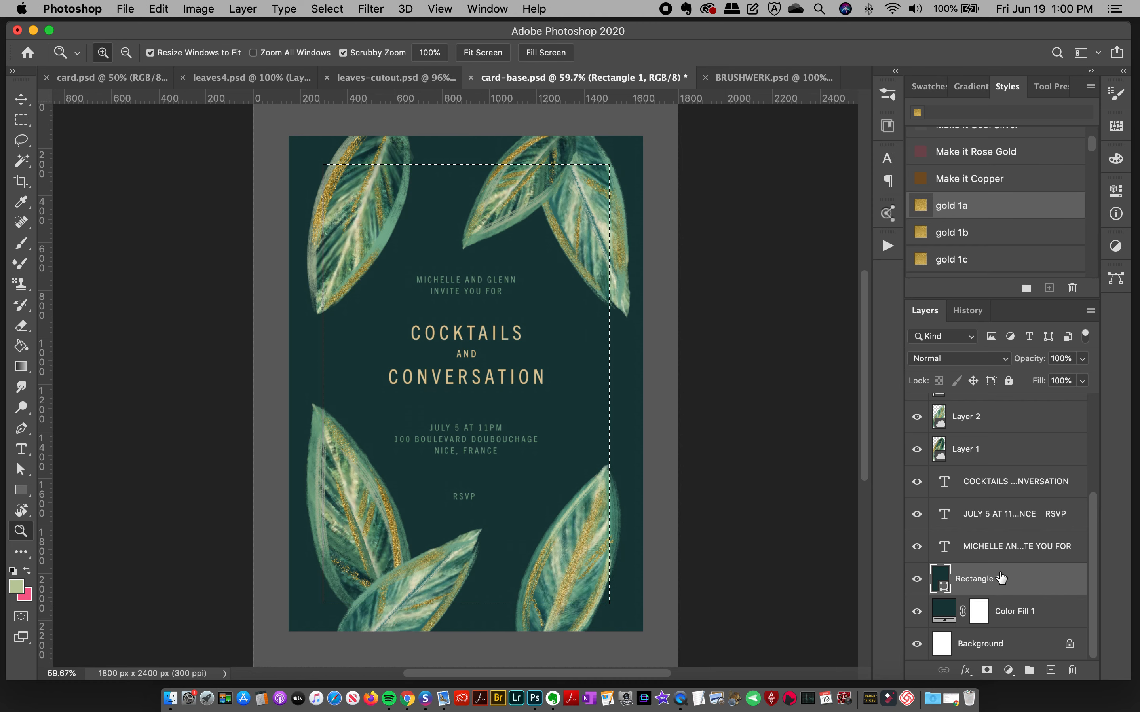
{"action": "left_click", "coordinate": [1050, 669]}
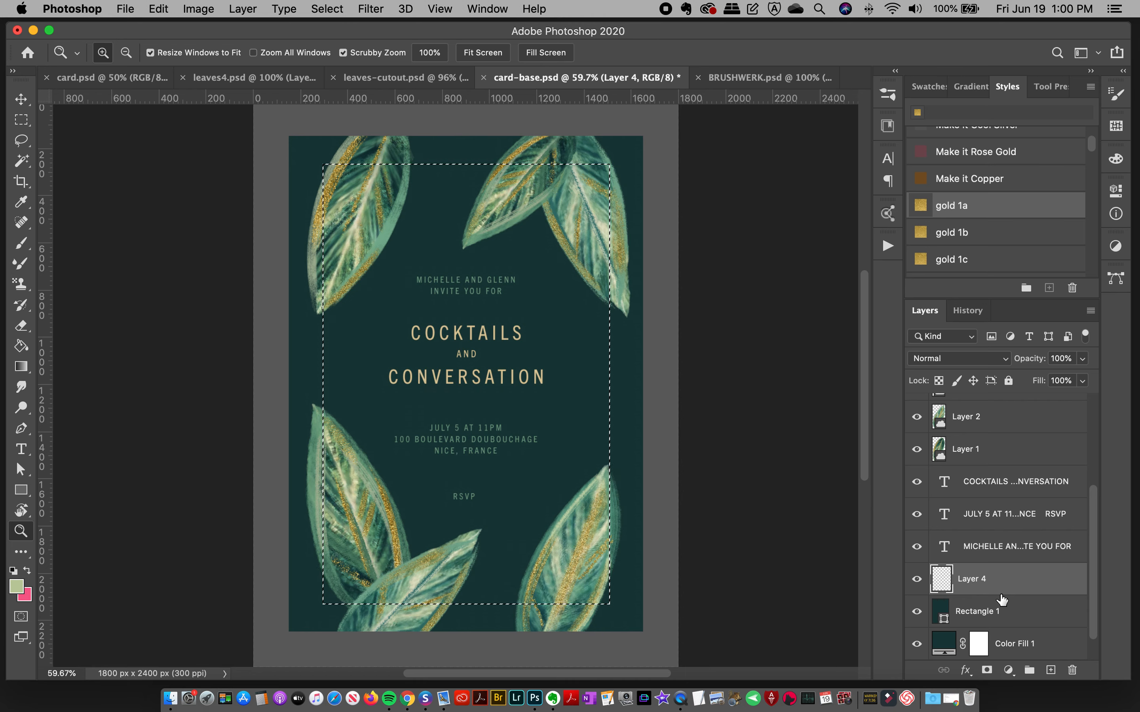
Step: Set the Brush tool's foreground color to the green #49886c sampled from the leaf in the card's upper-left corner
{"action": "left_click", "coordinate": [24, 244]}
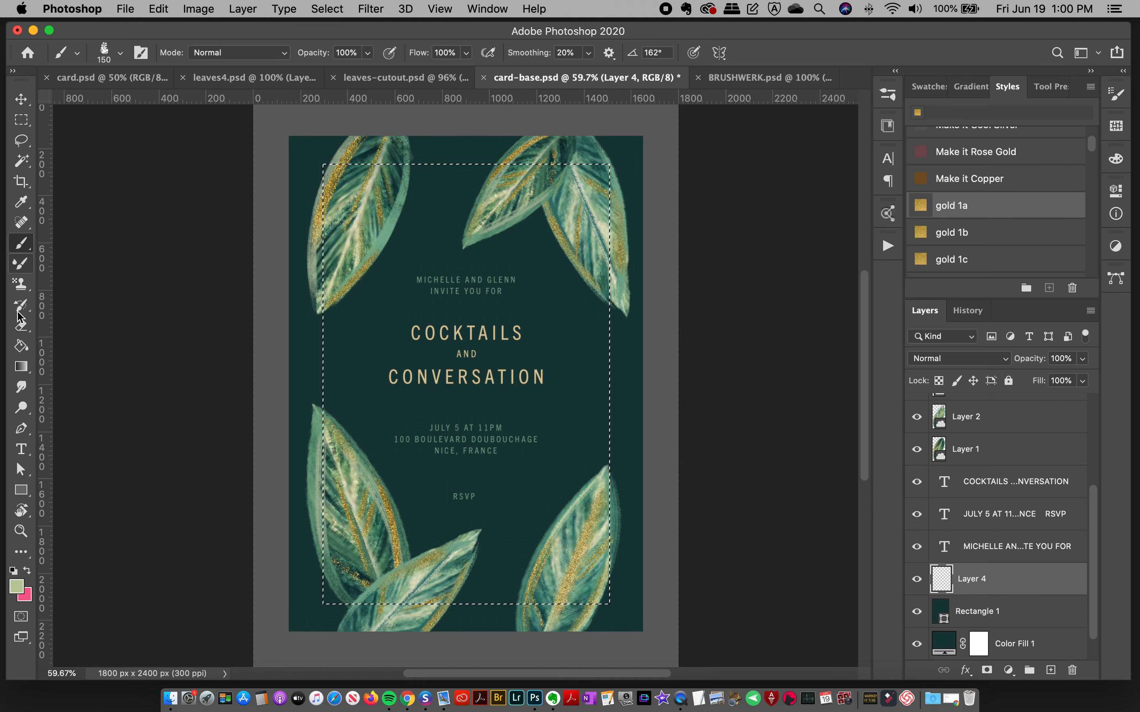
{"action": "left_click", "coordinate": [17, 586]}
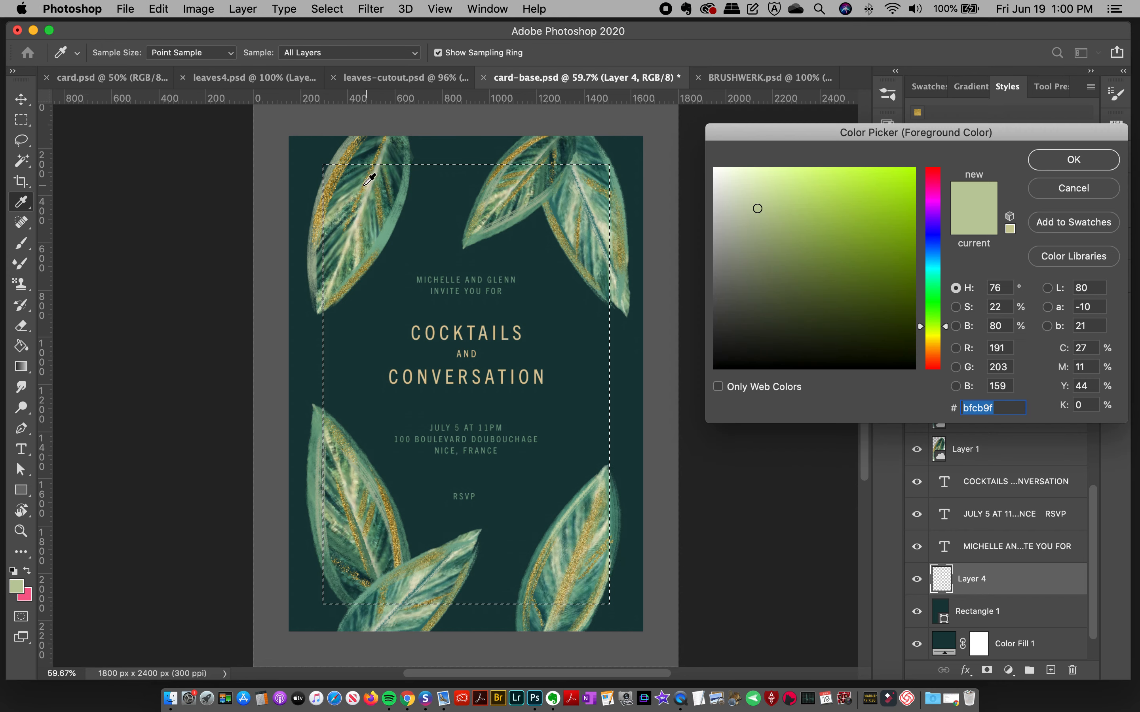
{"action": "left_click", "coordinate": [353, 187]}
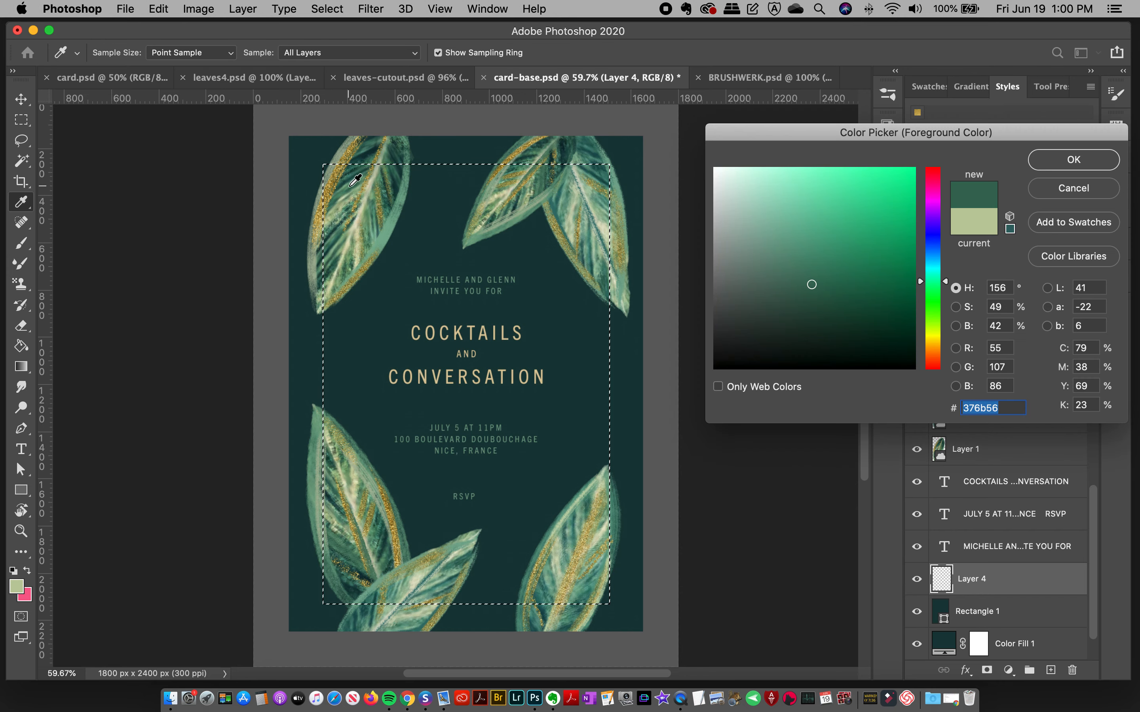
{"action": "left_click", "coordinate": [520, 204]}
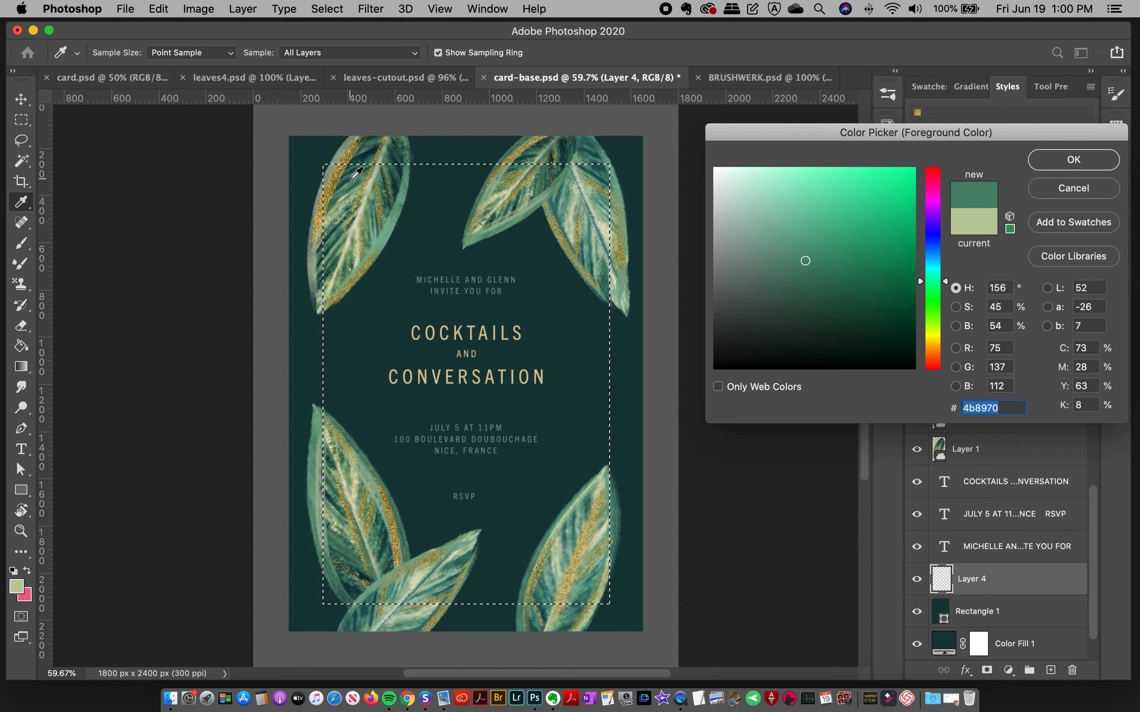
{"action": "left_click", "coordinate": [349, 183]}
{"action": "left_click", "coordinate": [344, 188]}
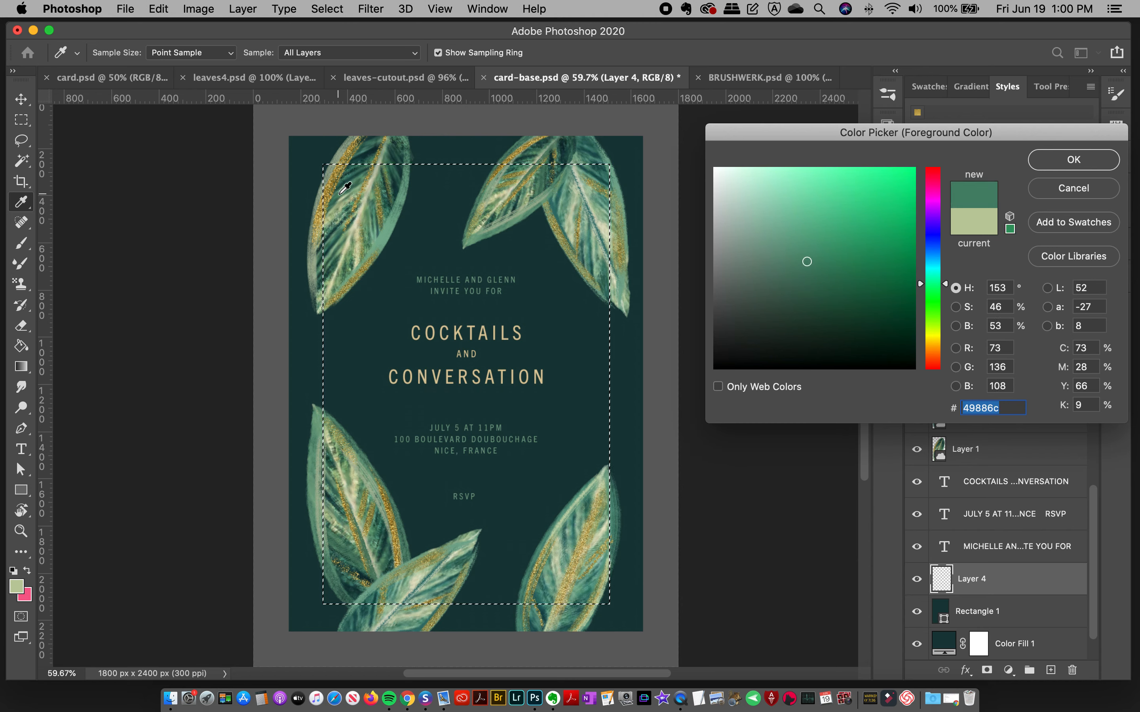
{"action": "left_click", "coordinate": [1028, 158]}
Step: Browse the BW dry brushes and compare them with the numbered samples in BRUSHWERK.psd before returning to card-base.psd
{"action": "key", "text": "b"}
{"action": "left_click", "coordinate": [887, 95]}
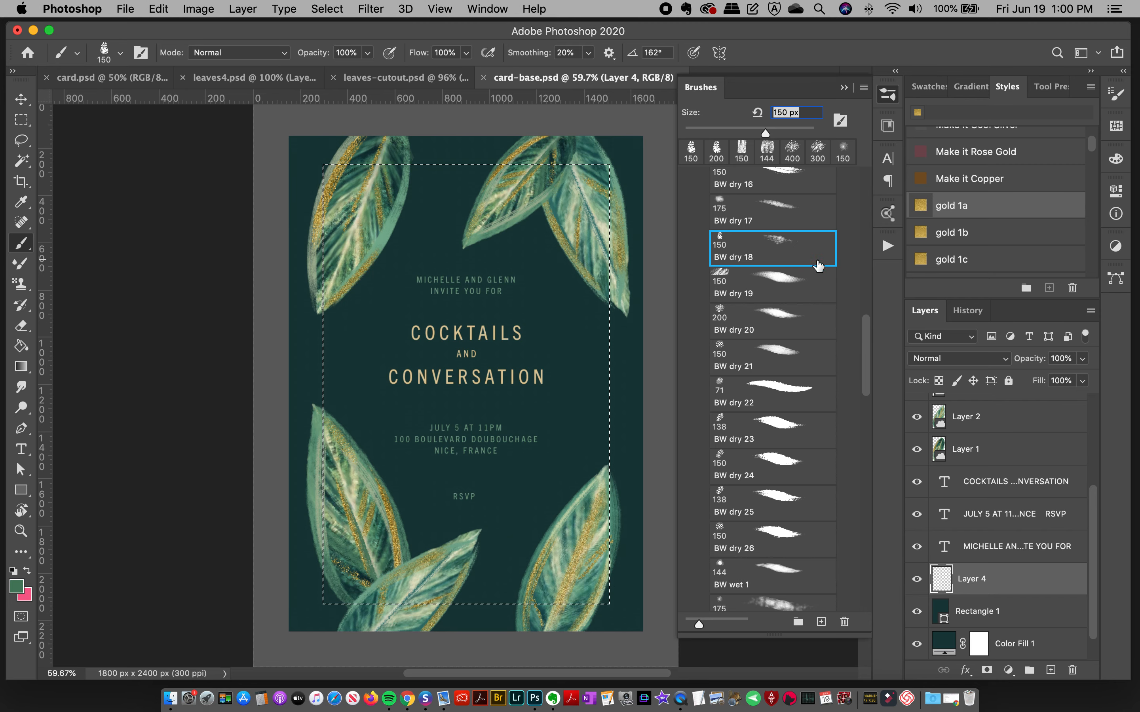
{"action": "scroll", "coordinate": [869, 344], "scroll_direction": "up", "scroll_amount": 5}
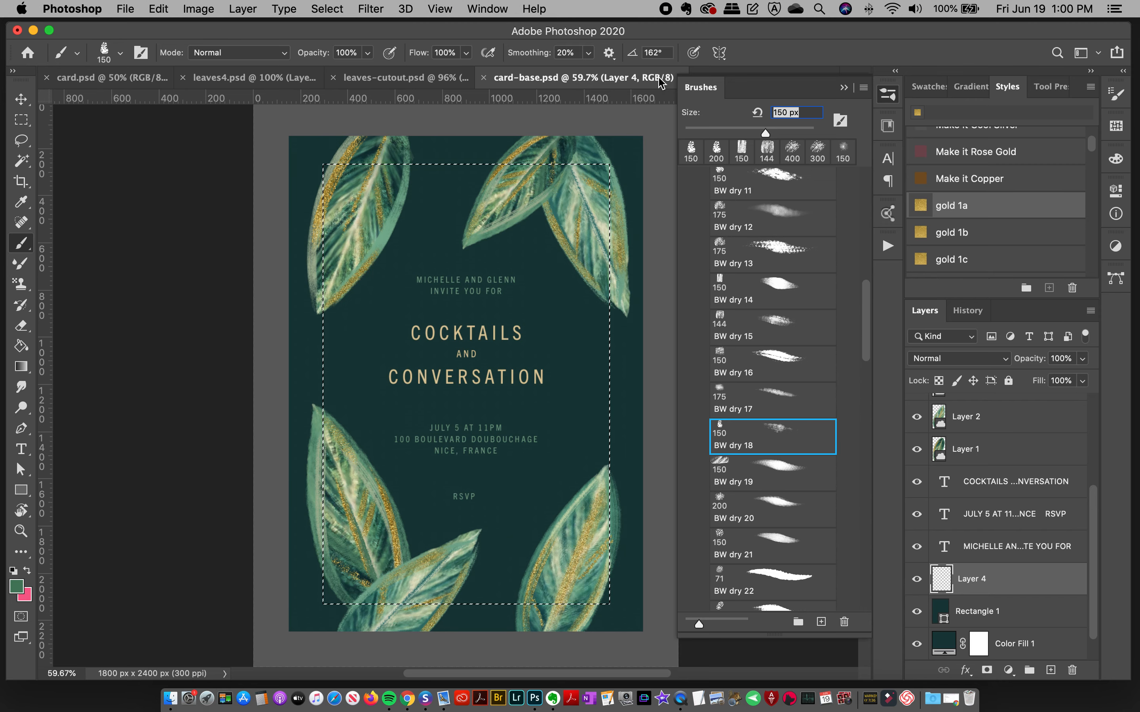
{"action": "left_click", "coordinate": [887, 95]}
{"action": "left_click", "coordinate": [738, 77]}
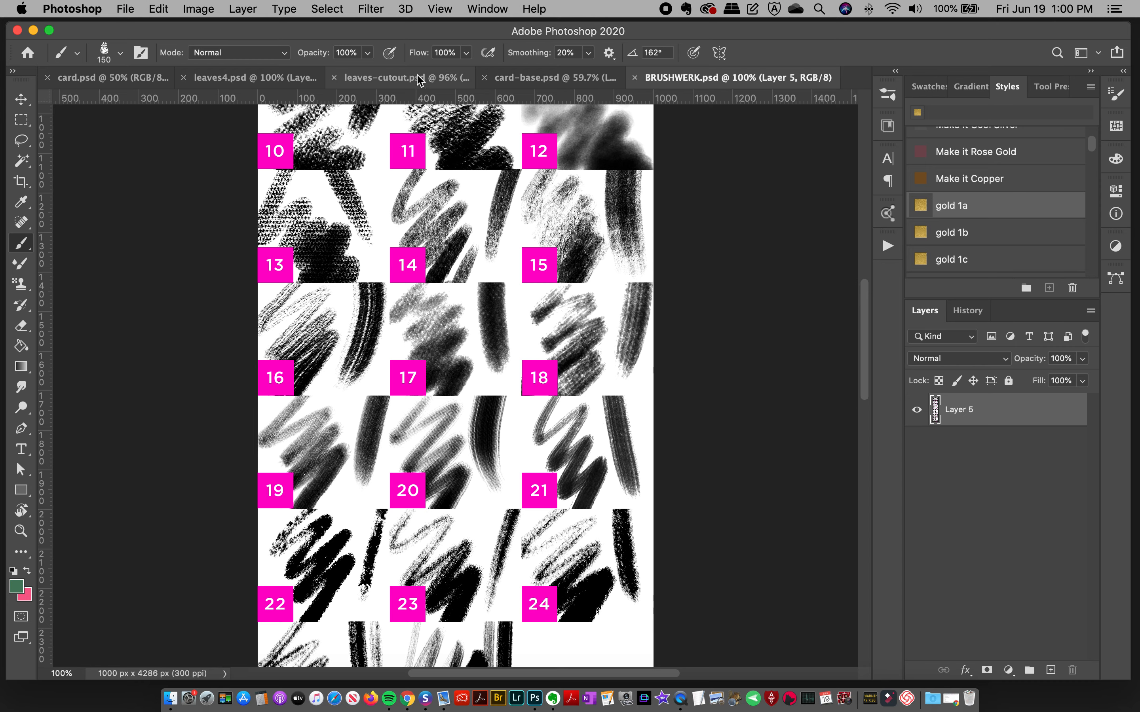
{"action": "left_click", "coordinate": [550, 78]}
{"action": "left_click", "coordinate": [888, 96]}
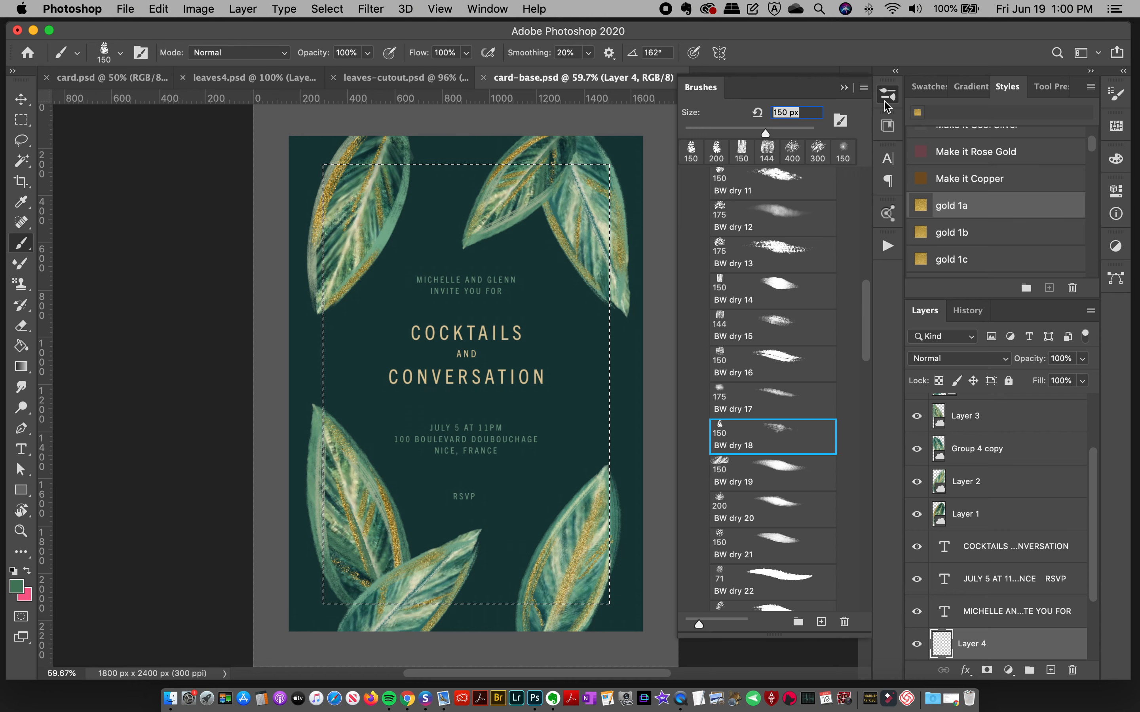
{"action": "left_click", "coordinate": [888, 96]}
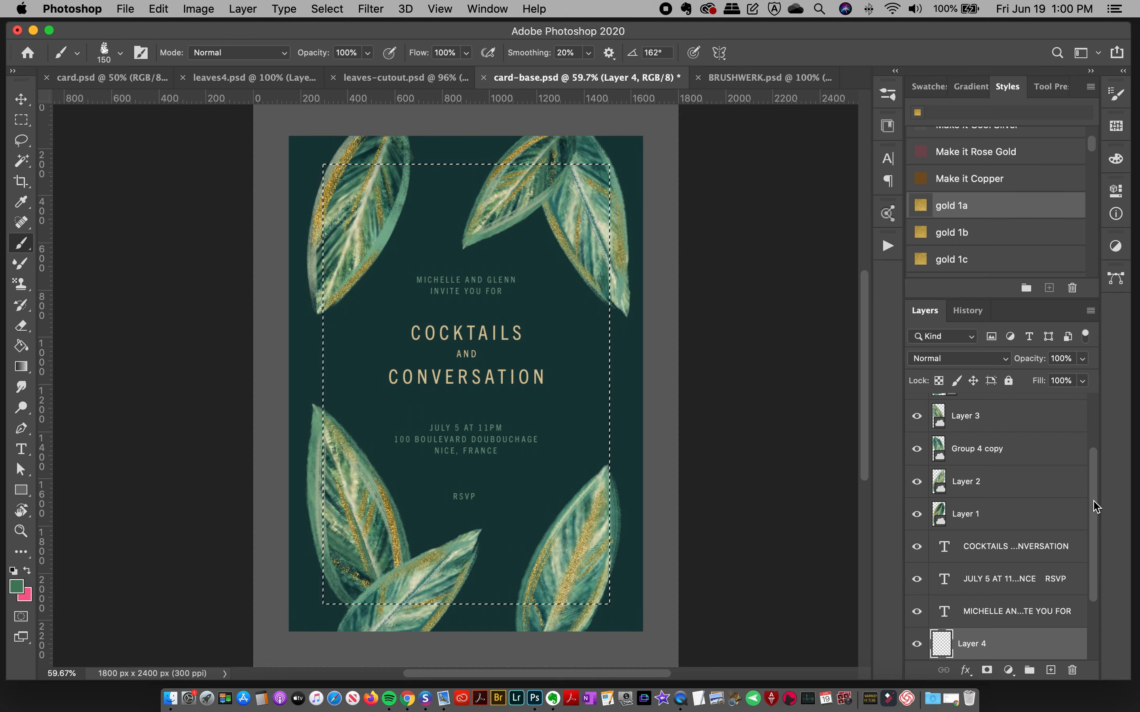
{"action": "scroll", "coordinate": [1048, 513], "scroll_direction": "down", "scroll_amount": 3}
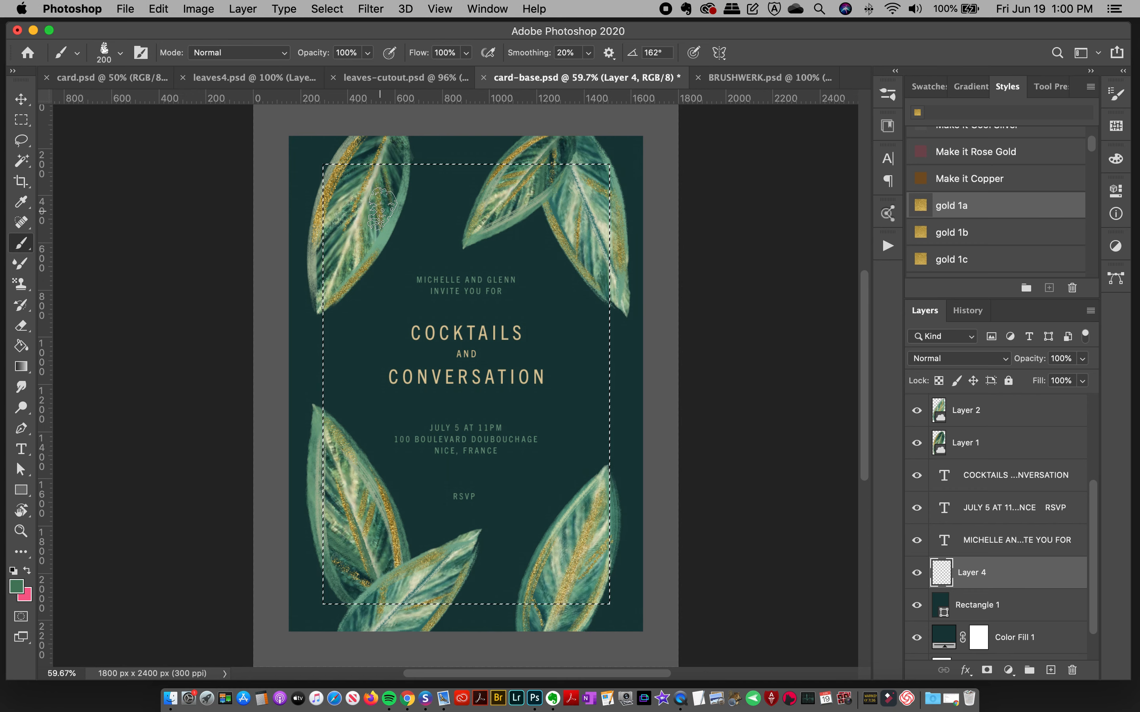
{"action": "left_click_drag", "start_coordinate": [354, 179], "coordinate": [735, 204]}
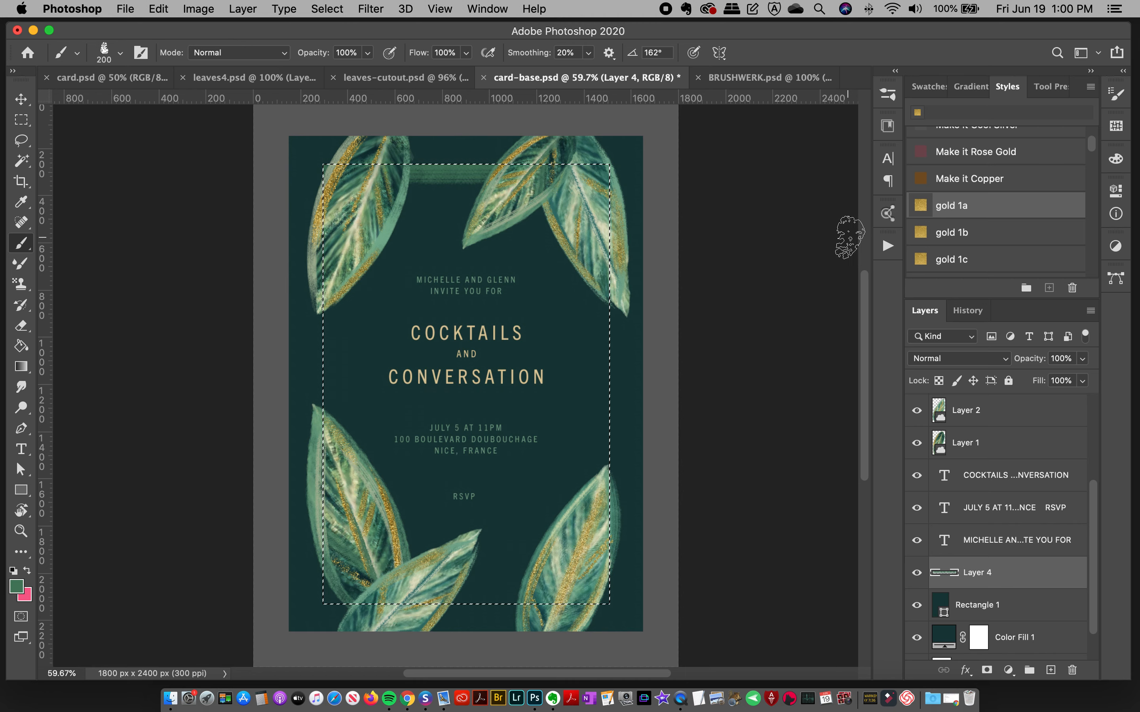
{"action": "key", "text": "super+z"}
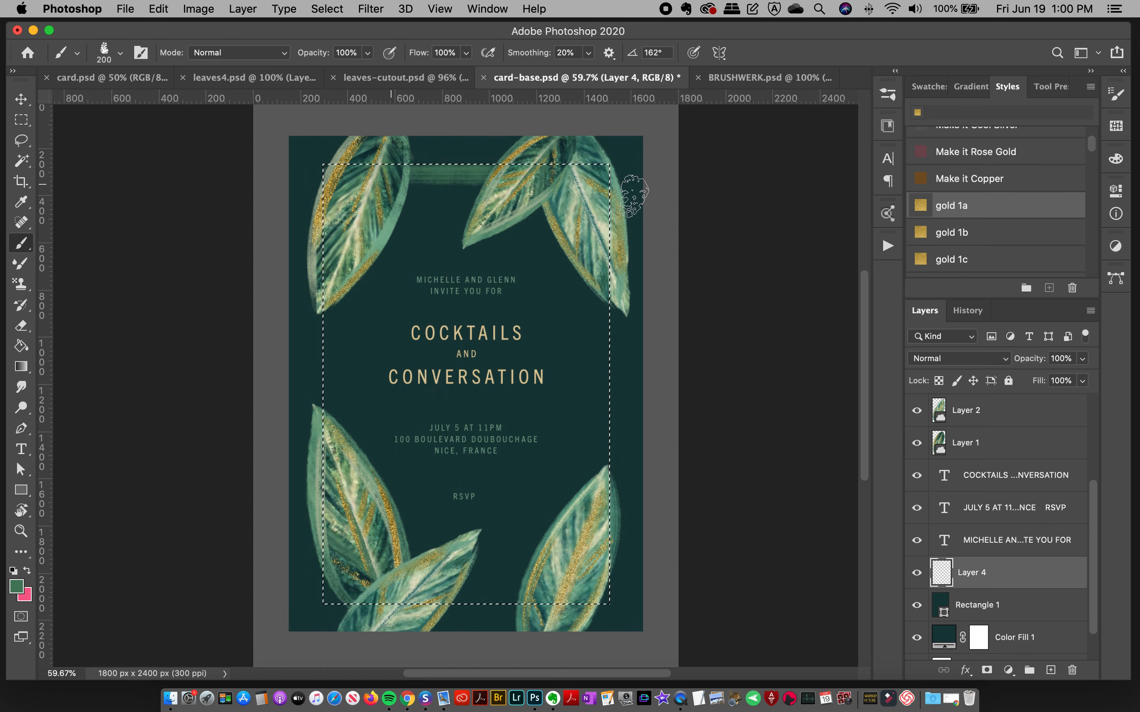
{"action": "key", "text": "super+z"}
{"action": "left_click_drag", "start_coordinate": [508, 184], "coordinate": [638, 220]}
{"action": "key", "text": "super+z"}
Step: On Layer 4, paint a textured green band along the selection's top edge at 200 px and compare the frame with card.psd
{"action": "left_click_drag", "start_coordinate": [541, 177], "coordinate": [549, 178]}
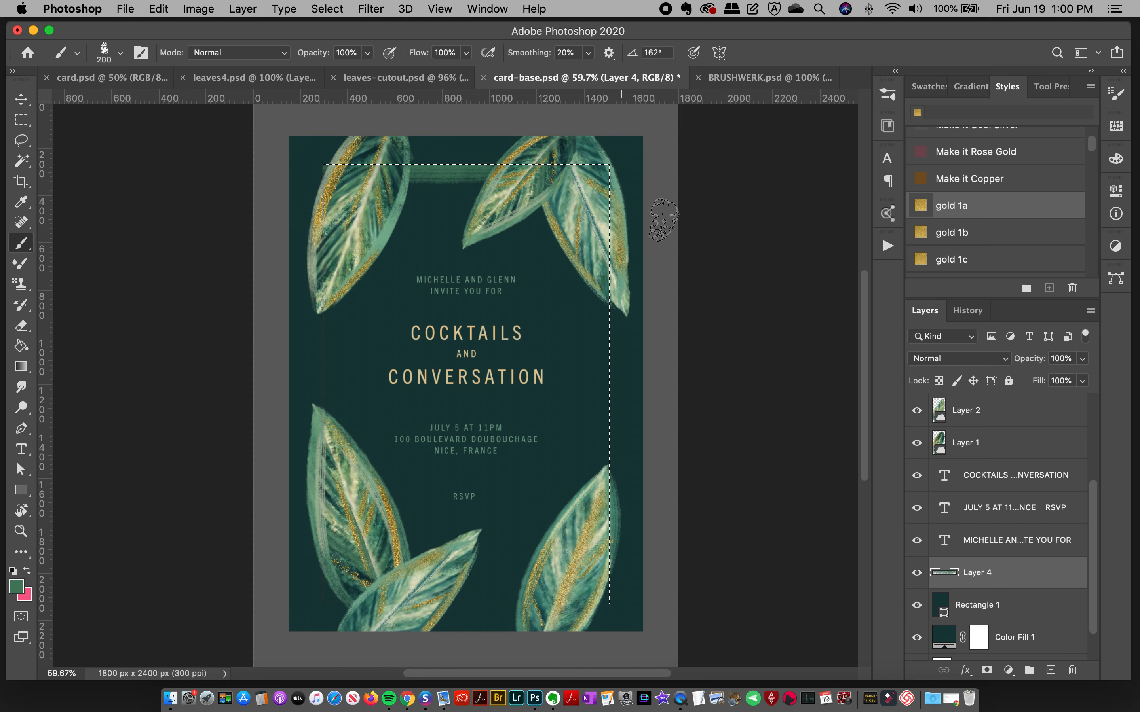
{"action": "left_click", "coordinate": [254, 78]}
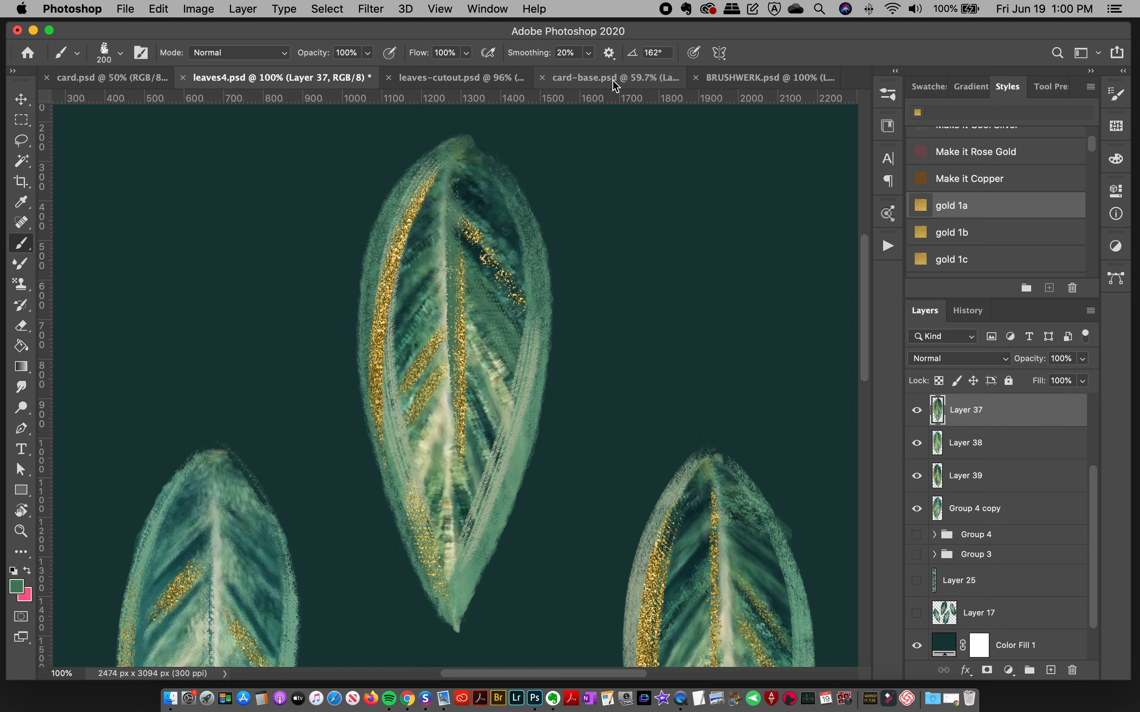
{"action": "left_click", "coordinate": [121, 79]}
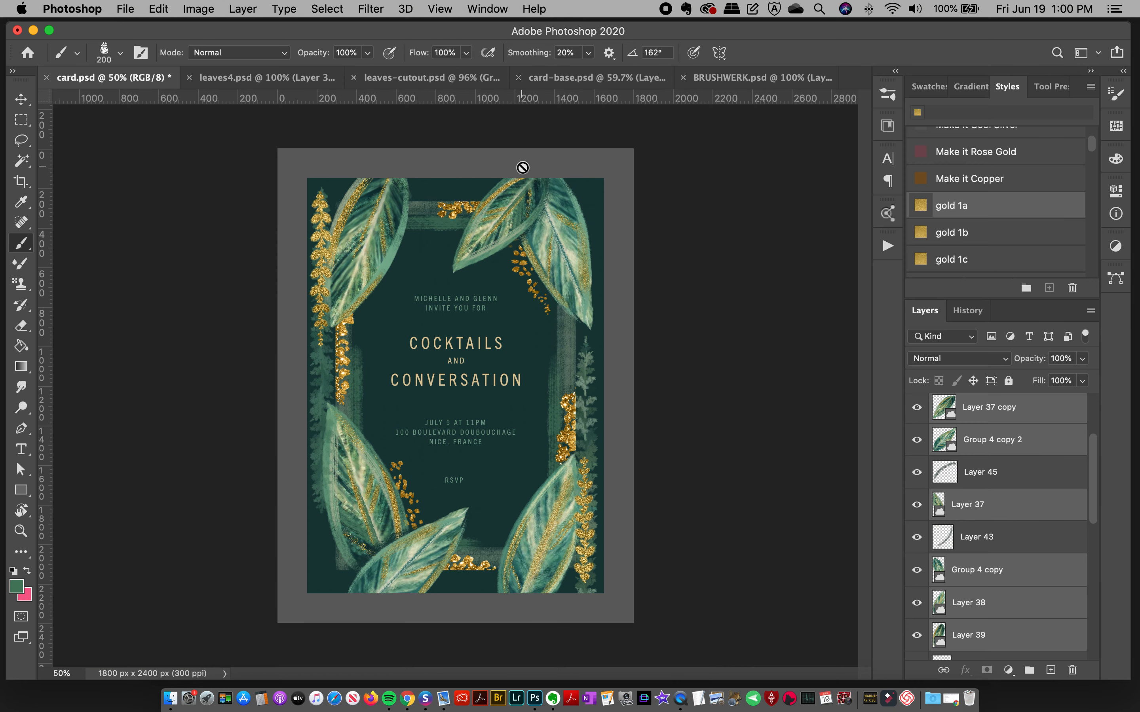
{"action": "left_click", "coordinate": [617, 85]}
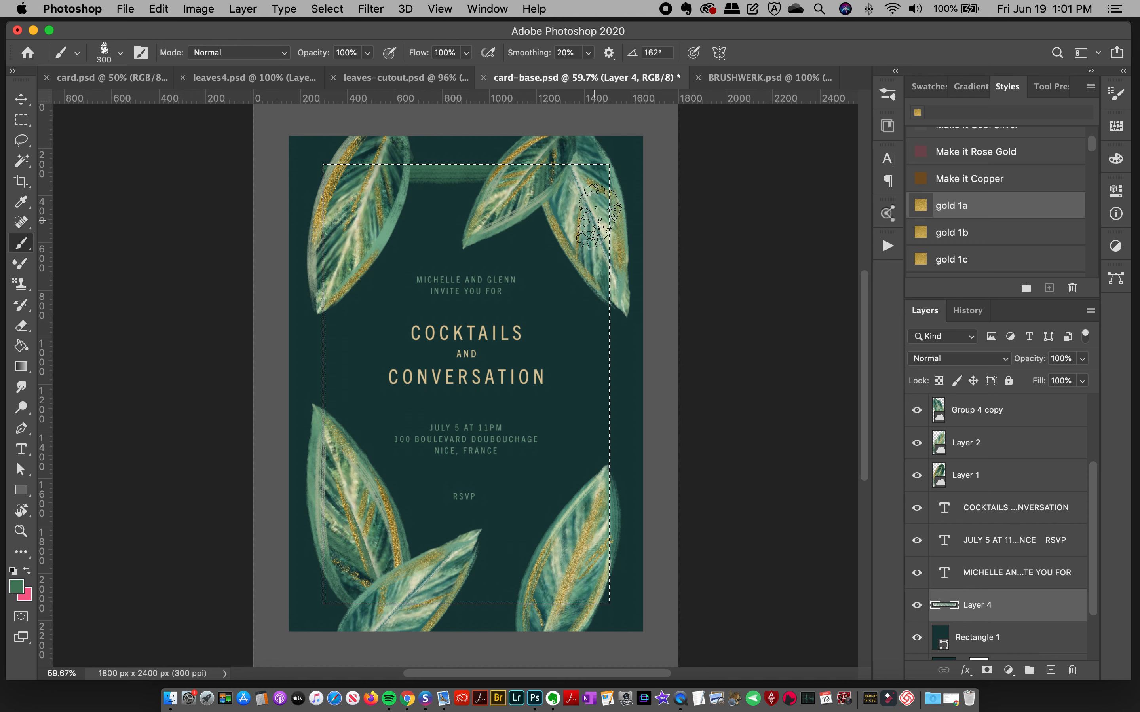
Step: Paint textured green bands along the selection's right, bottom and left edges with the brush at 300 px, and deselect
{"action": "mouse_move", "coordinate": [625, 269]}
{"action": "left_mouse_down"}
{"action": "mouse_move", "coordinate": [694, 349]}
{"action": "mouse_move", "coordinate": [680, 389]}
{"action": "mouse_move", "coordinate": [629, 424]}
{"action": "left_mouse_up"}
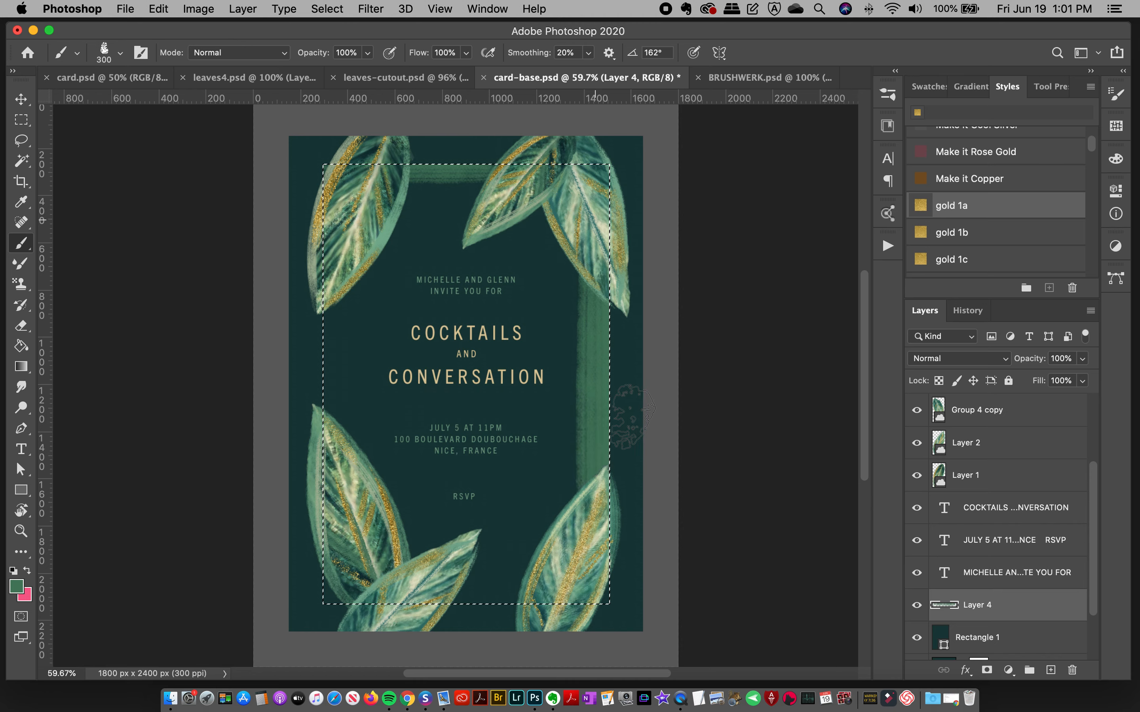
{"action": "key", "text": "super+z"}
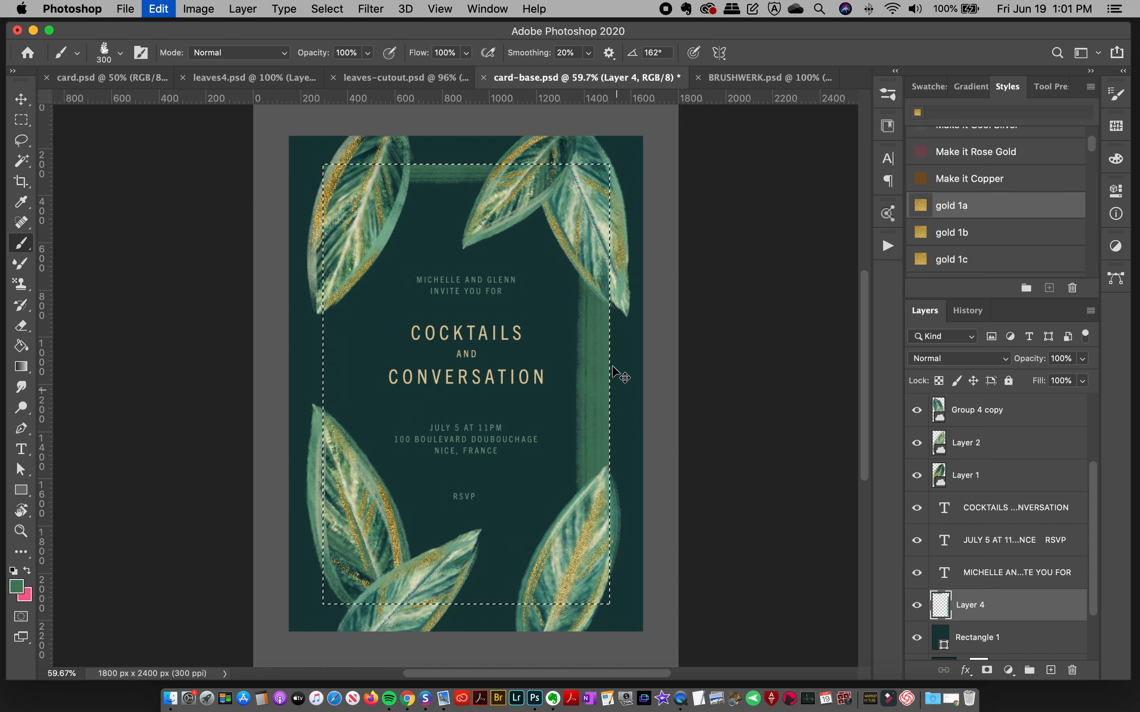
{"action": "mouse_move", "coordinate": [598, 294]}
{"action": "left_mouse_down"}
{"action": "mouse_move", "coordinate": [592, 621]}
{"action": "mouse_move", "coordinate": [584, 617]}
{"action": "mouse_move", "coordinate": [608, 584]}
{"action": "left_mouse_up"}
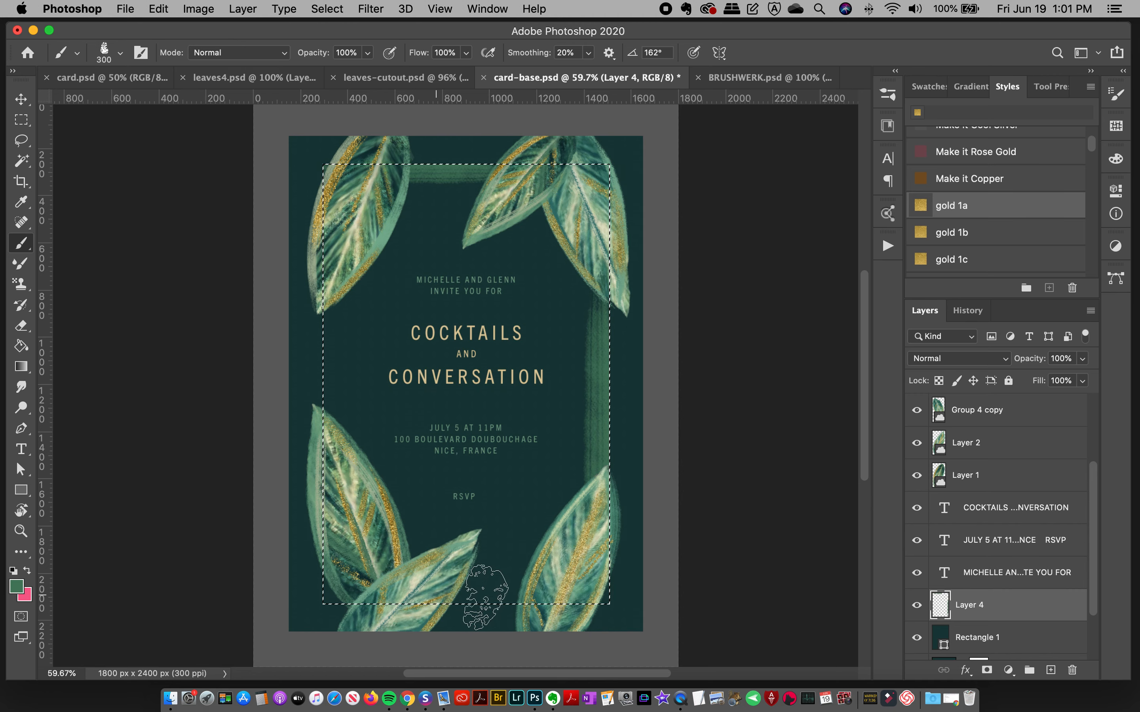
{"action": "left_click_drag", "start_coordinate": [560, 607], "coordinate": [699, 600]}
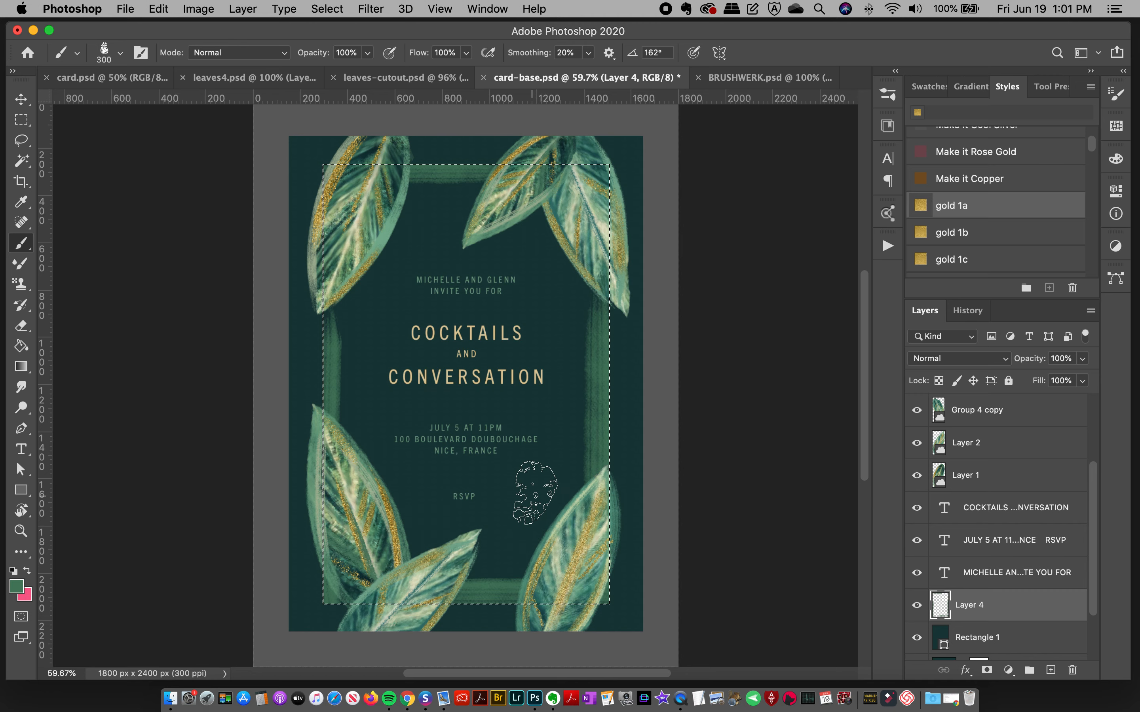
{"action": "key", "text": "super+d"}
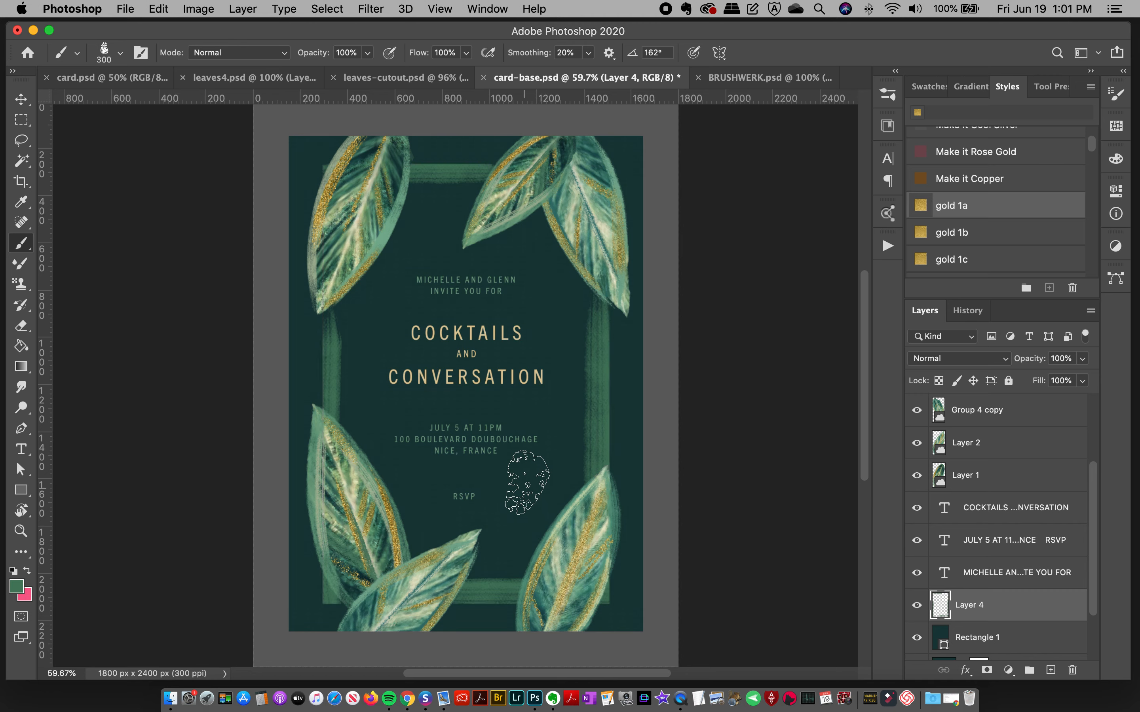
{"action": "left_click", "coordinate": [19, 101]}
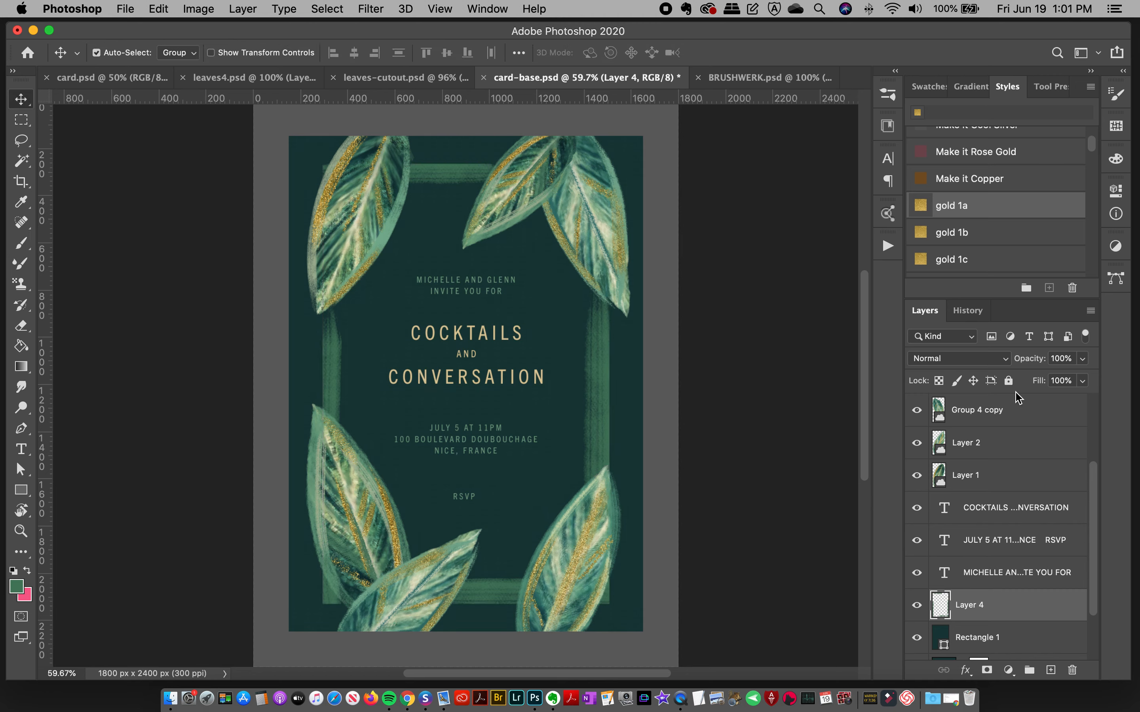
Step: Lower Layer 4's opacity to 52% and add a new empty layer directly above it
{"action": "left_click", "coordinate": [1082, 359]}
{"action": "left_click_drag", "start_coordinate": [1085, 377], "coordinate": [1050, 383]}
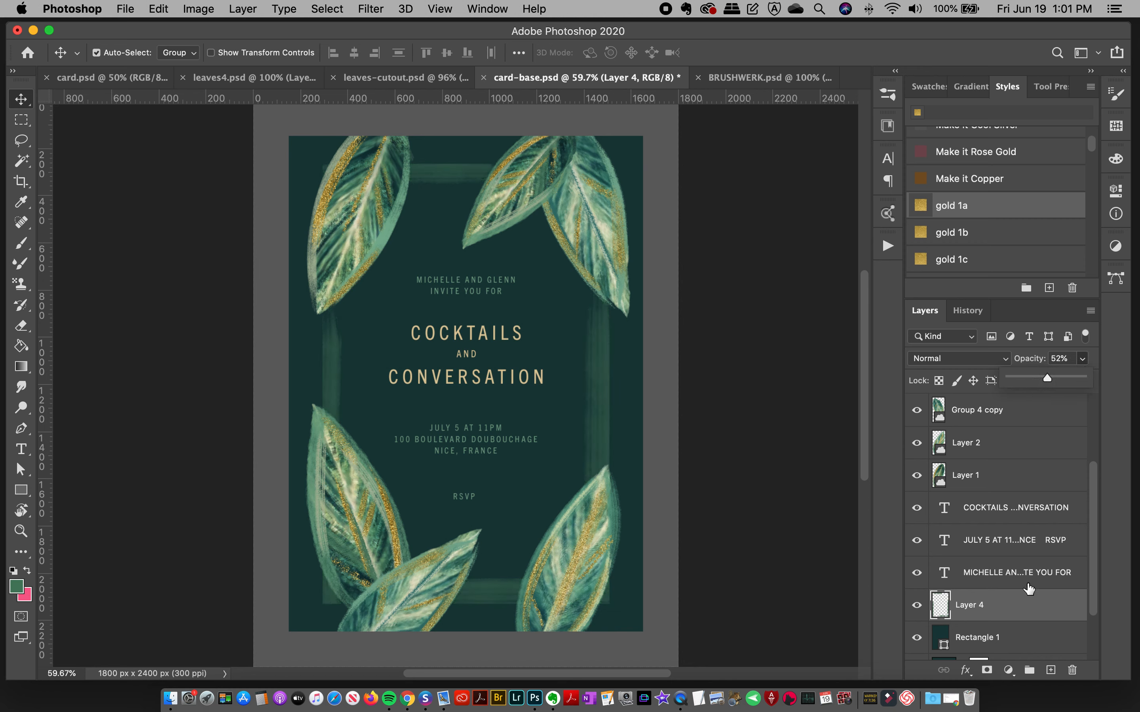
{"action": "left_click", "coordinate": [1050, 670]}
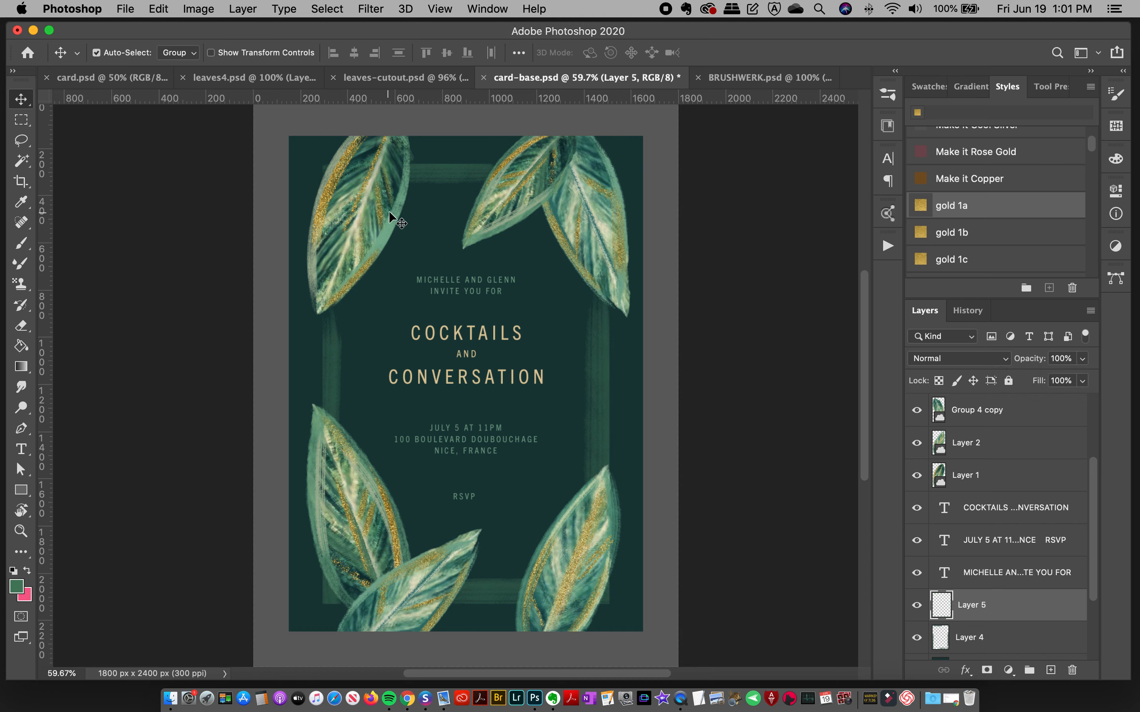
Step: Sample a lighter green from the edge of the leaf in the card's upper-left corner as the Brush tool's foreground color
{"action": "key", "text": "i"}
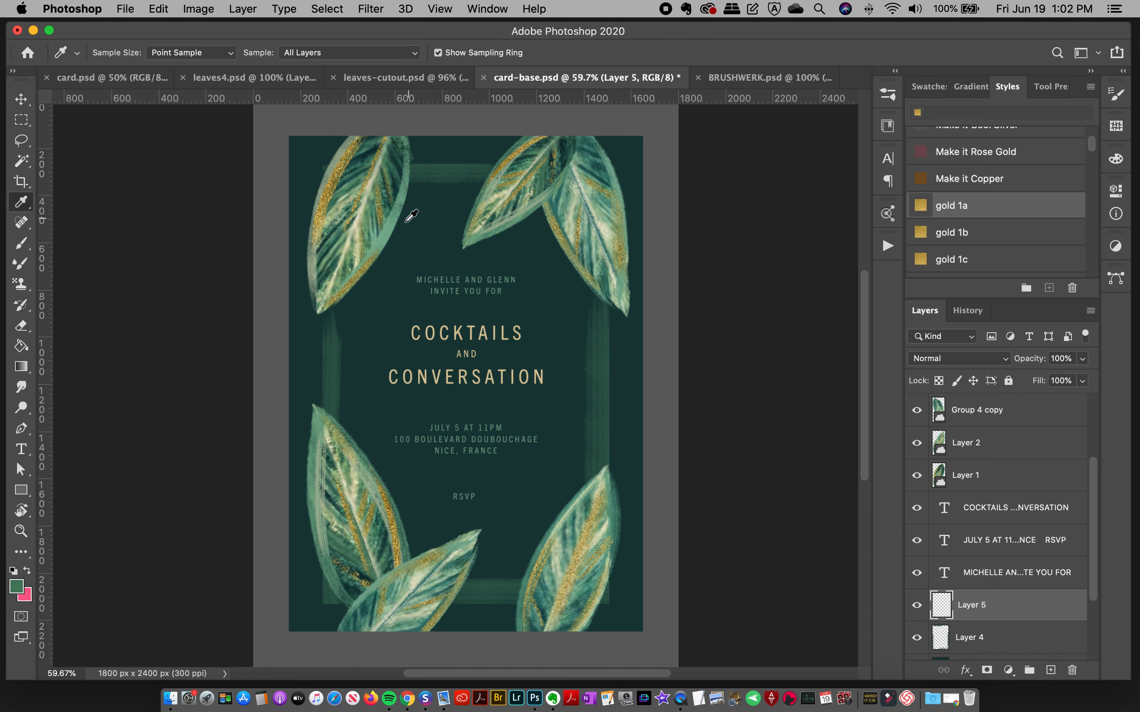
{"action": "left_click", "coordinate": [387, 233]}
{"action": "key", "text": "b"}
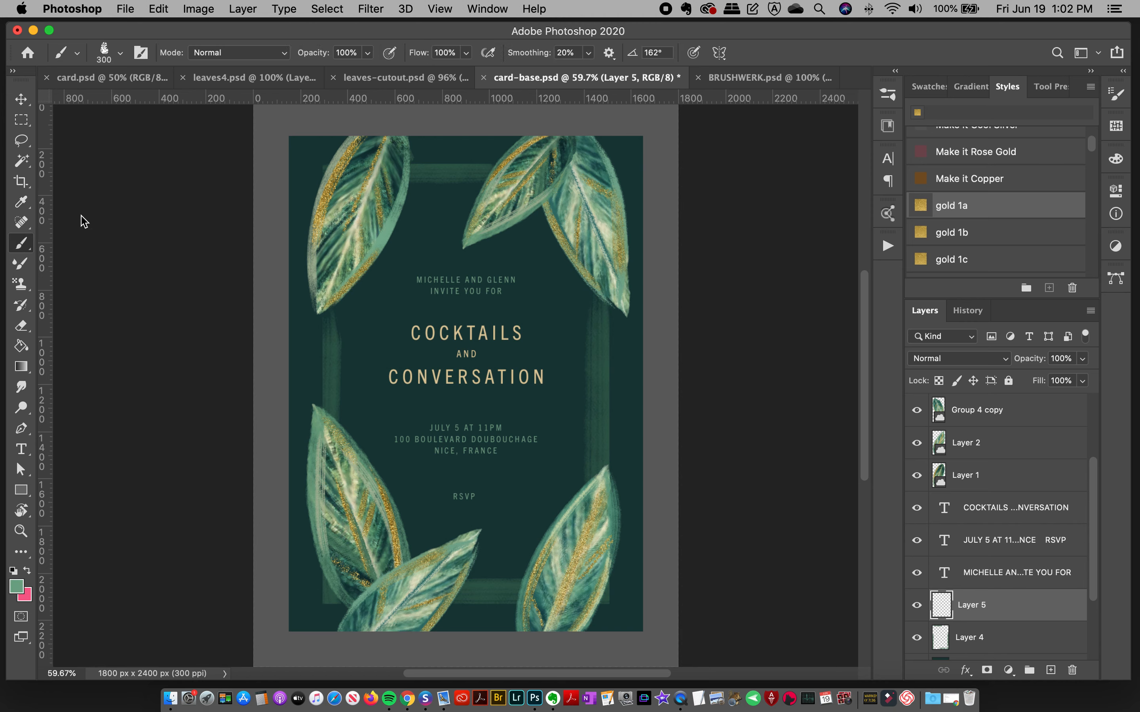
Step: Compare the numbered samples in BRUSHWERK.psd, choose the BW dry 6 brush, and return to card-base.psd
{"action": "left_click", "coordinate": [888, 95]}
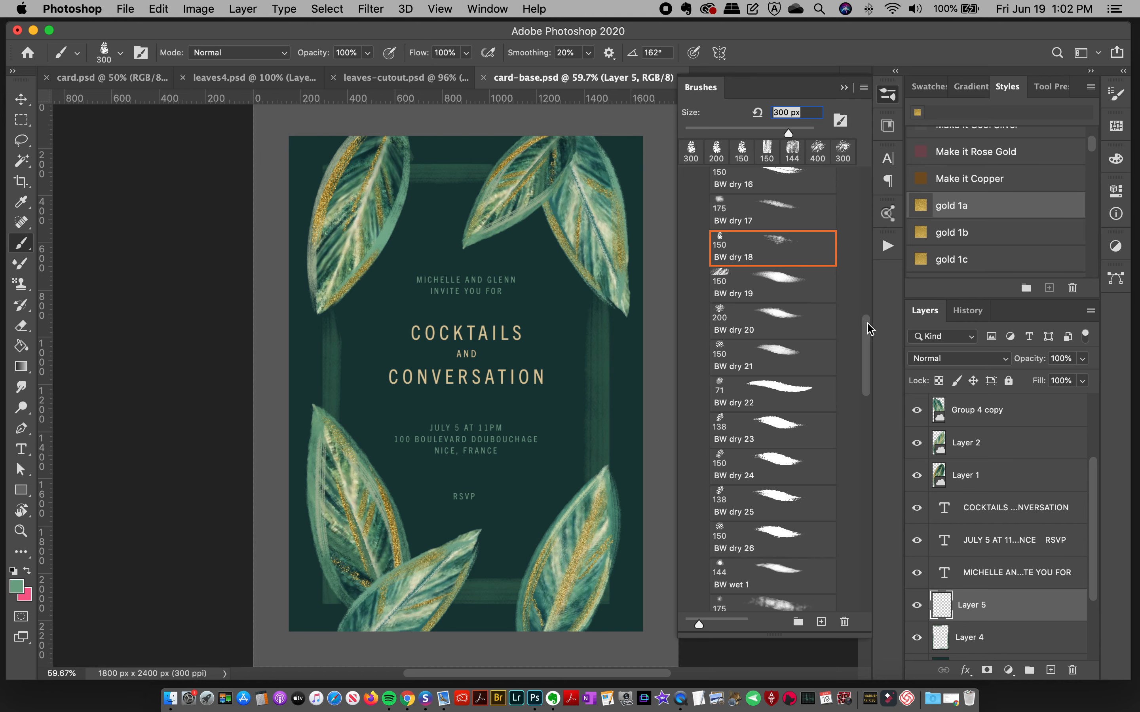
{"action": "scroll", "coordinate": [864, 339], "scroll_direction": "up", "scroll_amount": 8}
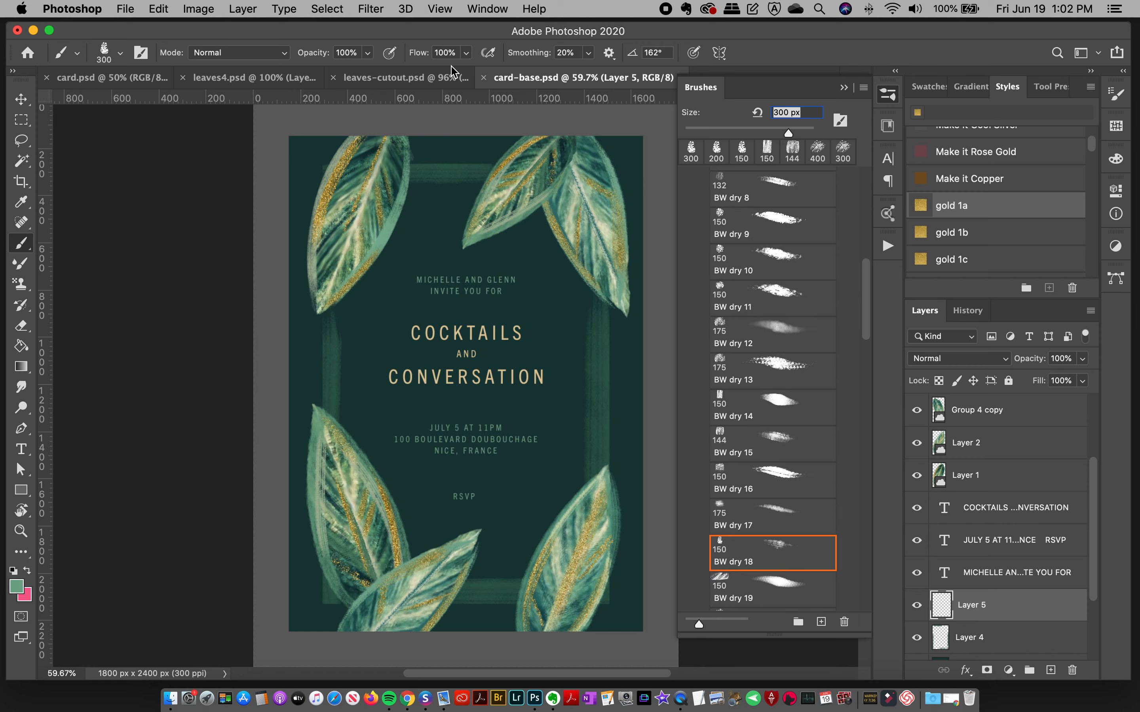
{"action": "left_click", "coordinate": [887, 96]}
{"action": "left_click", "coordinate": [740, 78]}
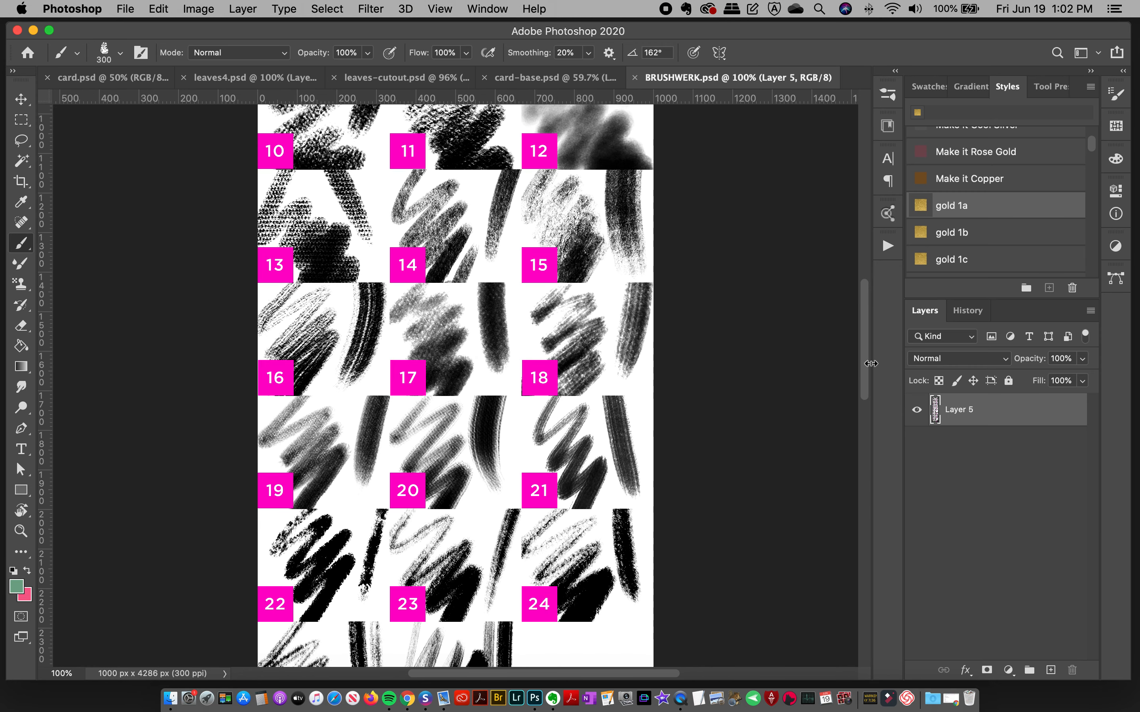
{"action": "left_click_drag", "start_coordinate": [862, 357], "coordinate": [864, 273]}
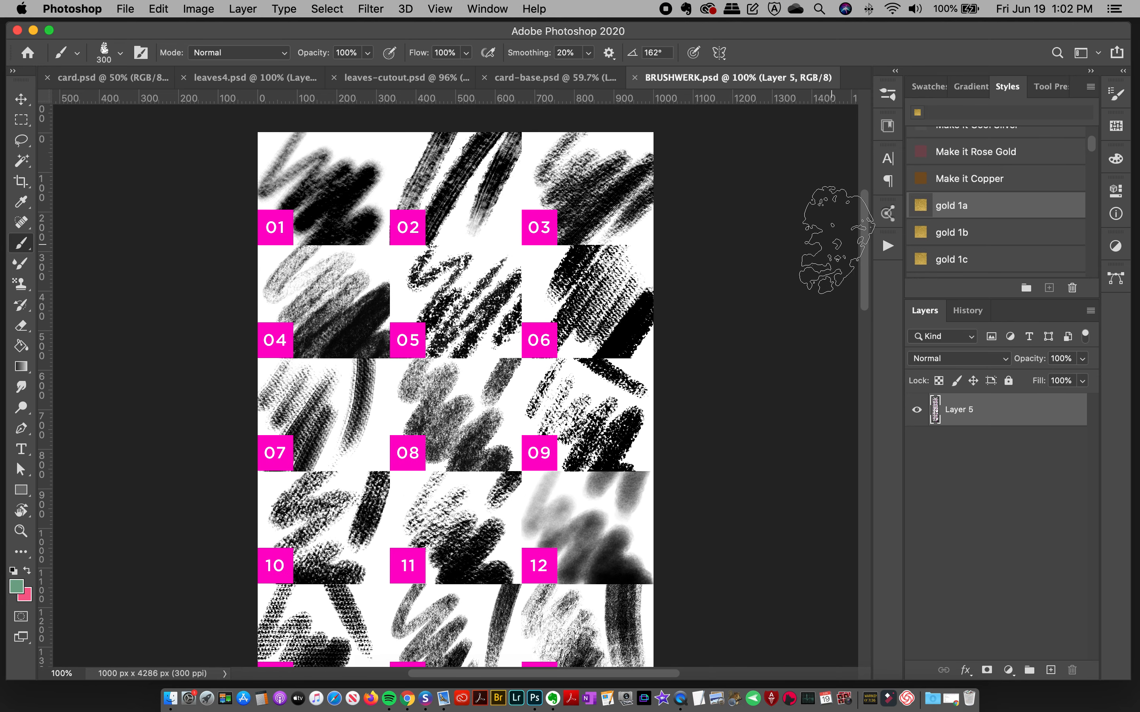
{"action": "left_click", "coordinate": [888, 97]}
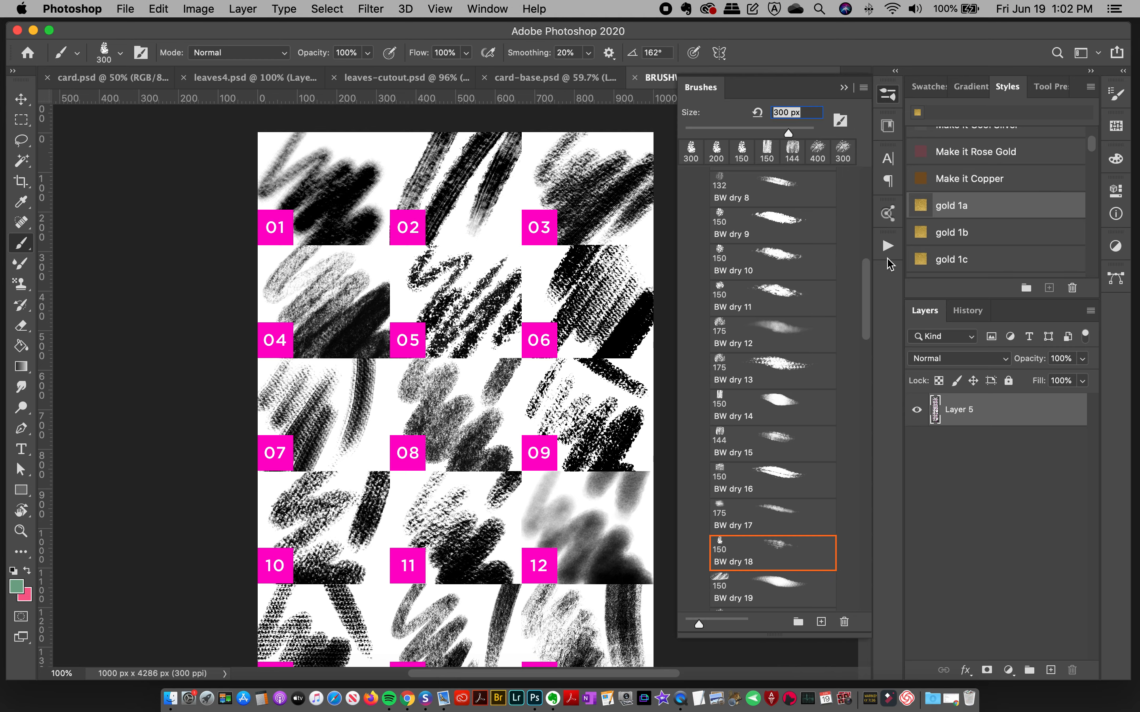
{"action": "scroll", "coordinate": [804, 321], "scroll_direction": "up", "scroll_amount": 5}
{"action": "left_click", "coordinate": [803, 321]}
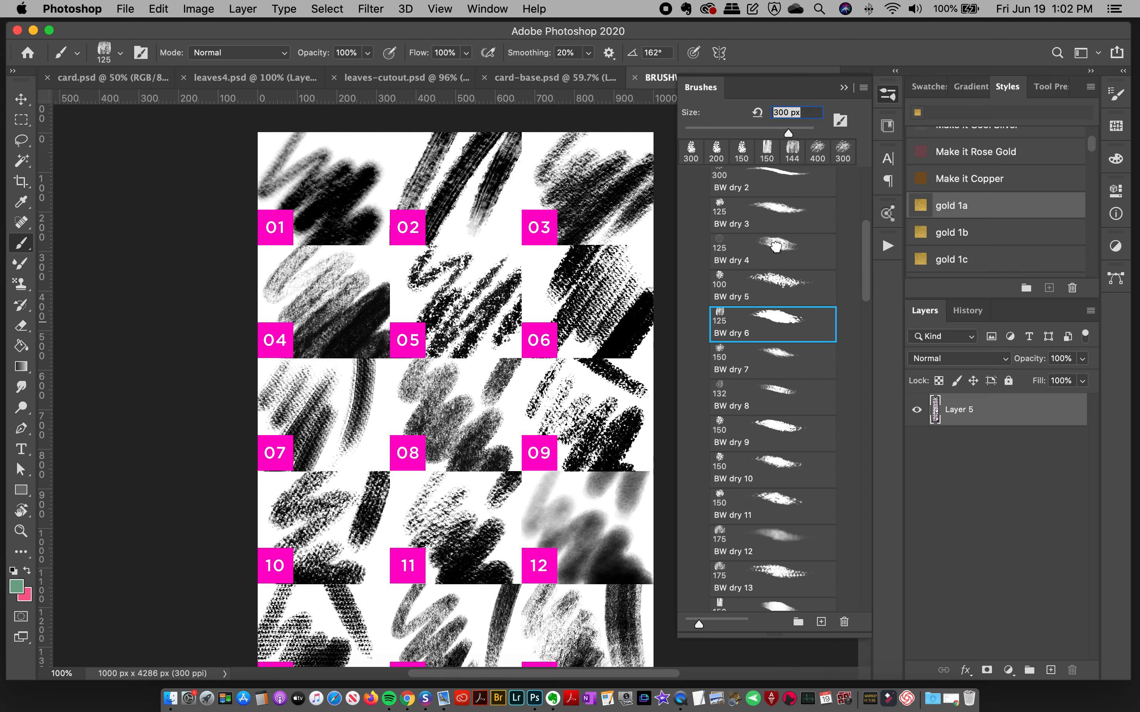
{"action": "left_click", "coordinate": [536, 80]}
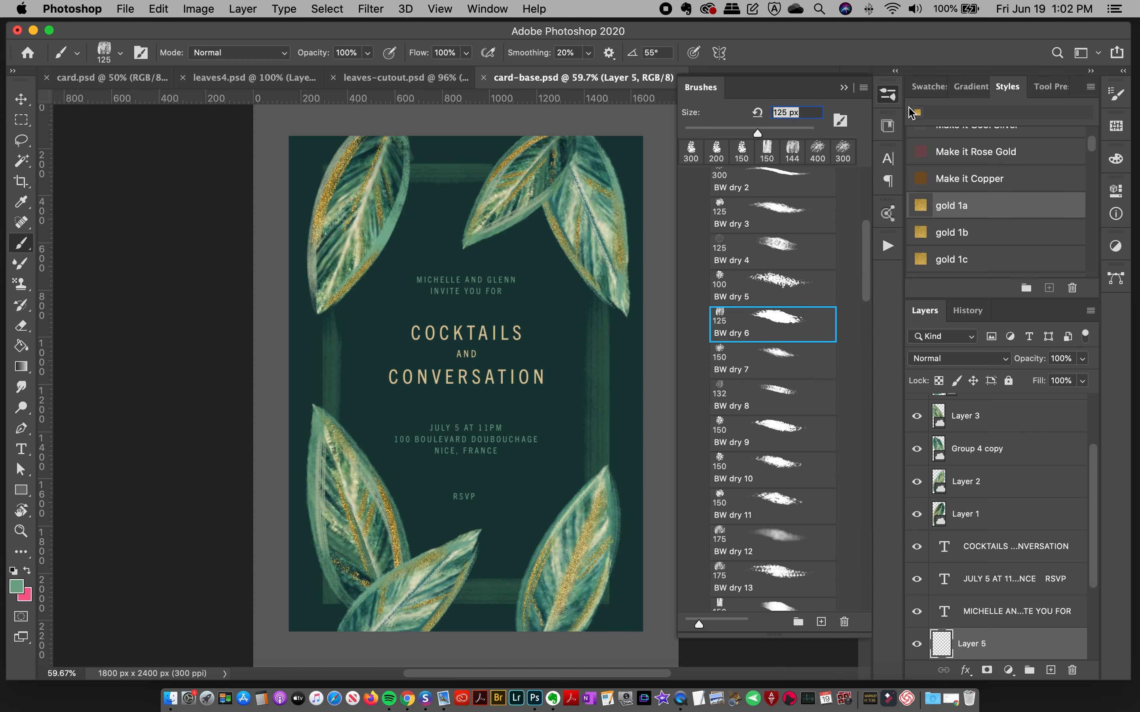
{"action": "left_click", "coordinate": [705, 252]}
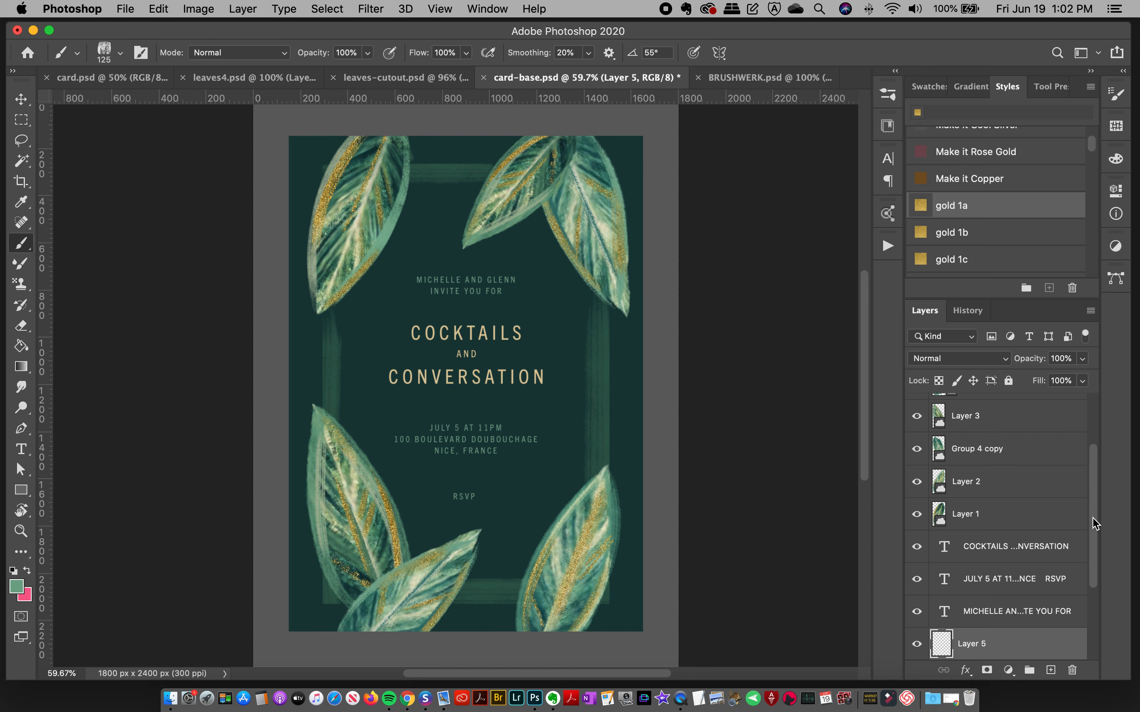
Step: Load the outline of the Rectangle 1 layer as a selection and make Layer 5 the active layer
{"action": "scroll", "coordinate": [1095, 523], "scroll_direction": "down", "scroll_amount": 3}
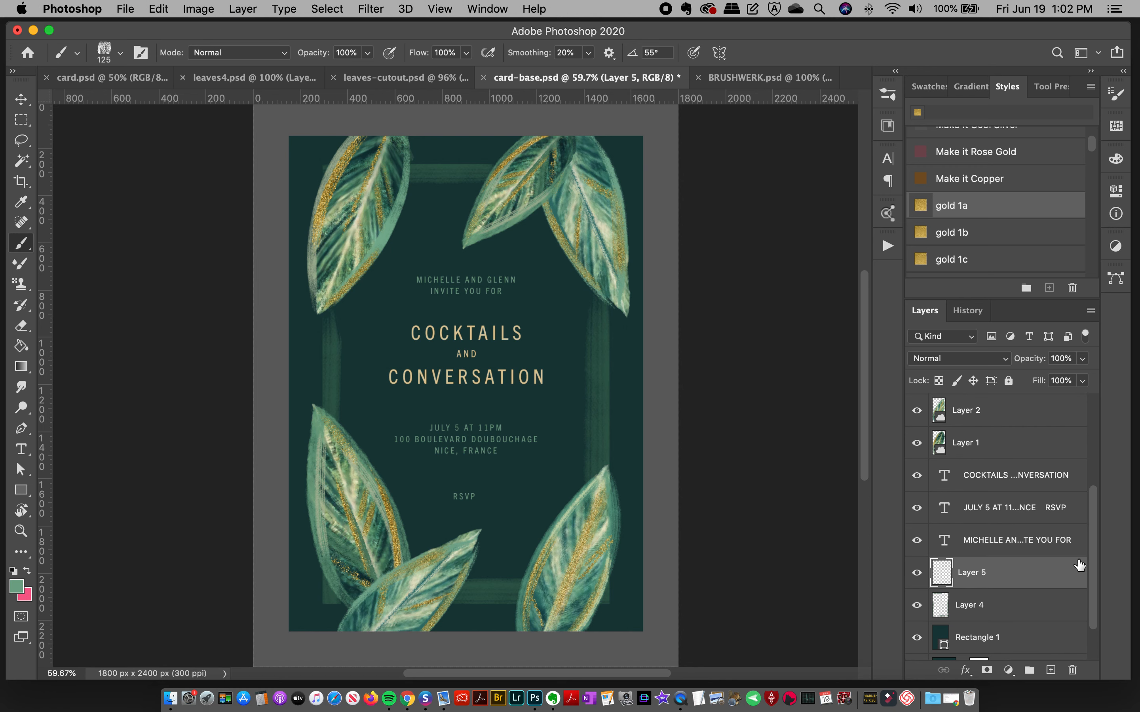
{"action": "left_click", "coordinate": [939, 641]}
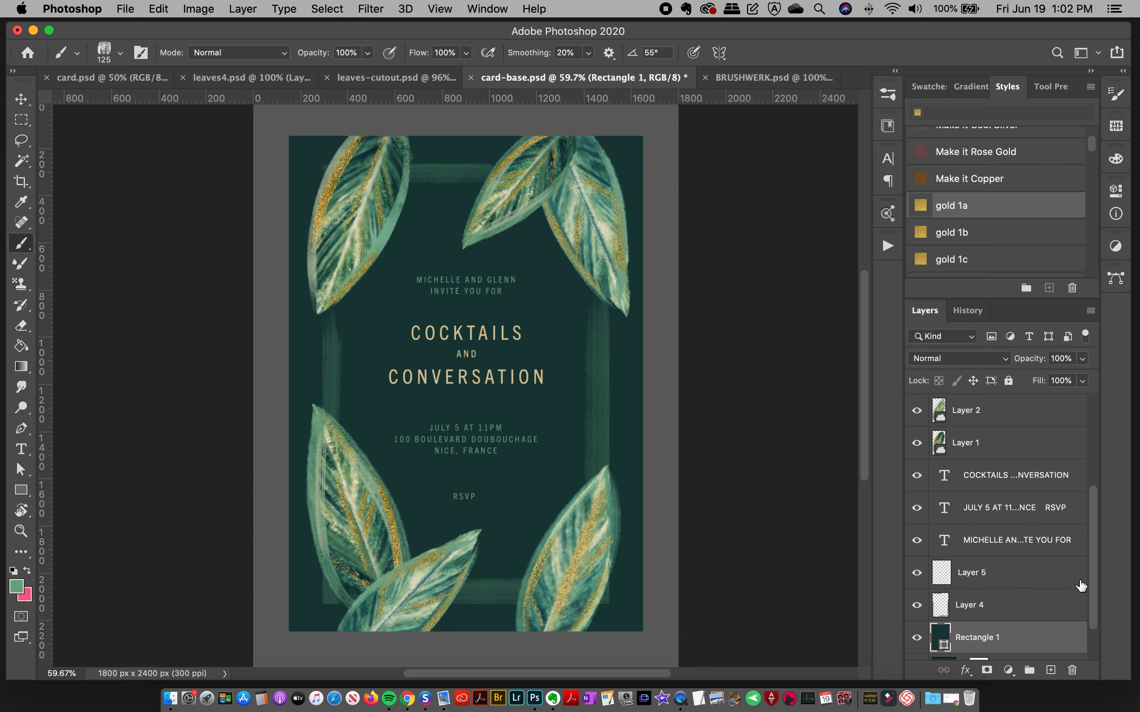
{"action": "scroll", "coordinate": [1095, 580], "scroll_direction": "down", "scroll_amount": 3}
{"action": "left_click", "coordinate": [950, 593], "text": "super"}
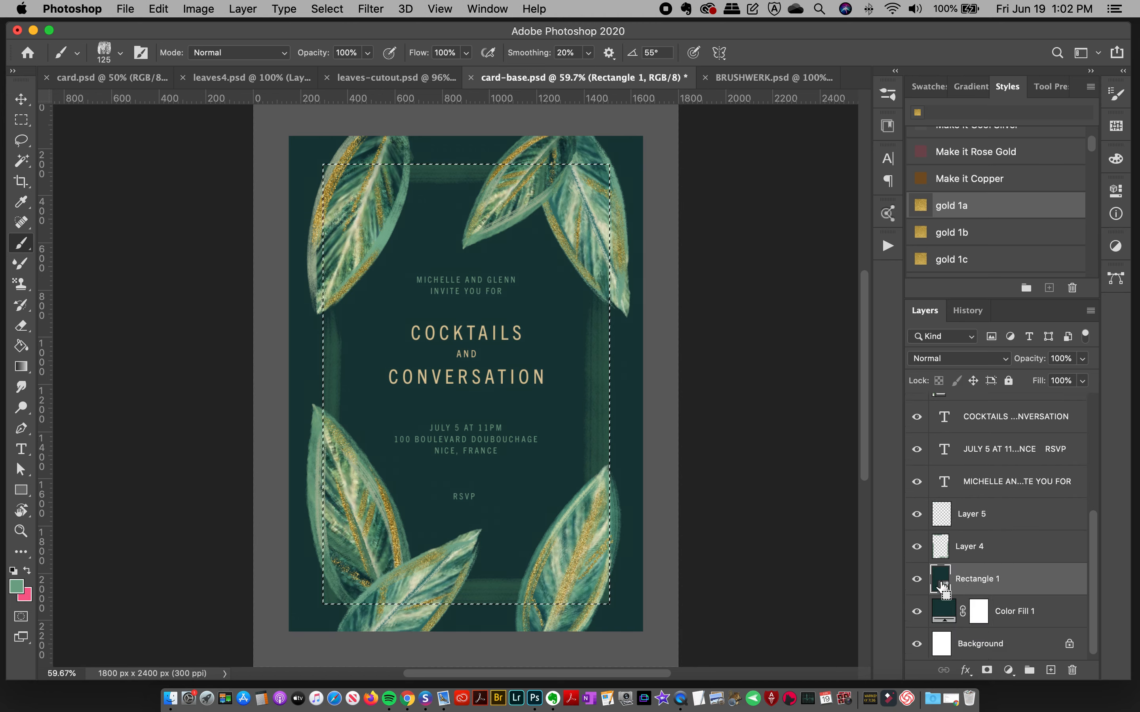
{"action": "left_click", "coordinate": [979, 527]}
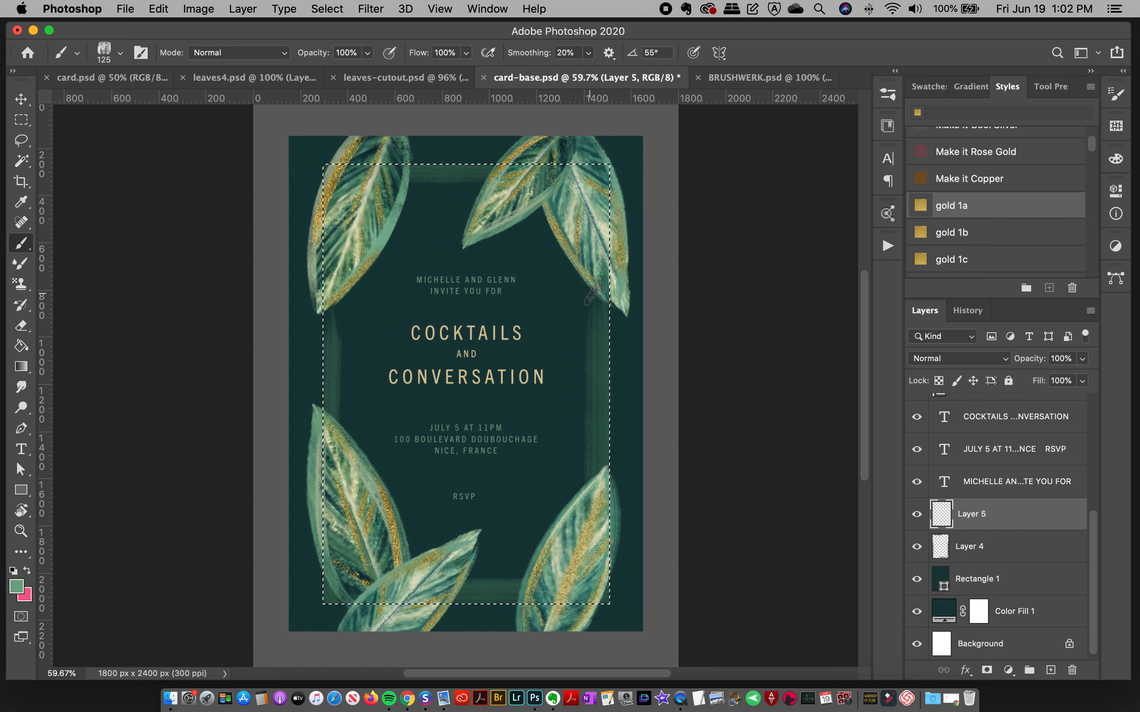
Step: On Layer 5, paint light-green textured bands along the frame's four sides with the brush at 175 px, undoing unwanted strokes, and deselect
{"action": "key", "text": "bracketright"}
{"action": "key", "text": "bracketright"}
{"action": "left_click_drag", "start_coordinate": [589, 356], "coordinate": [597, 376]}
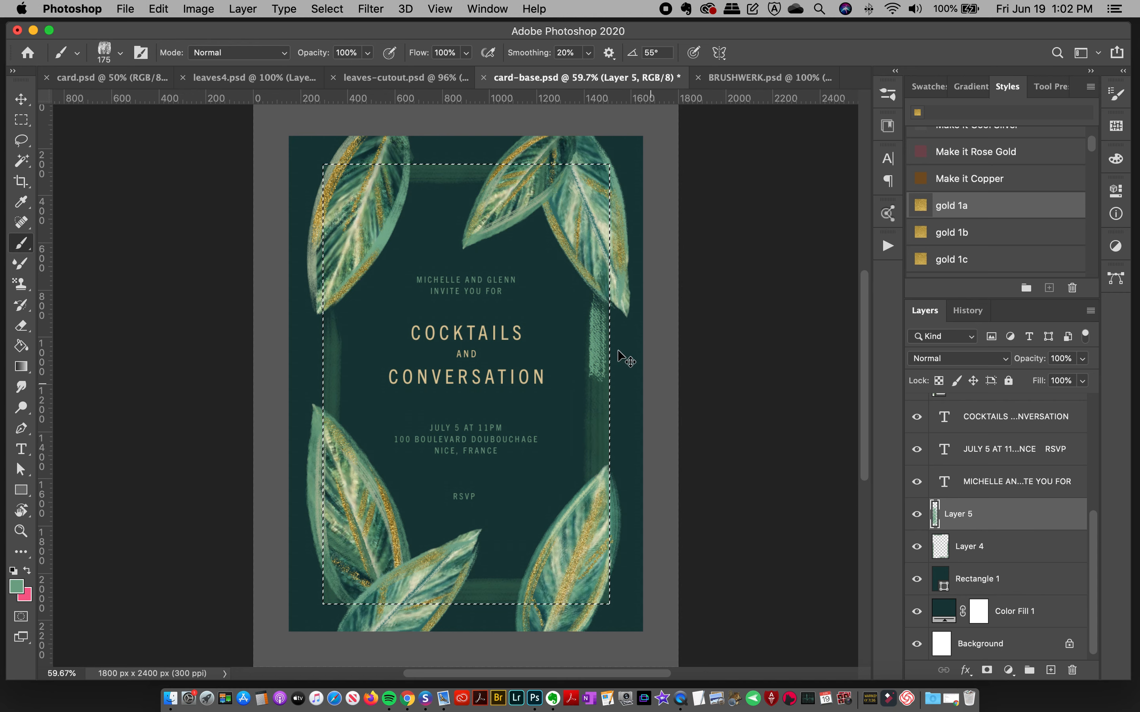
{"action": "key", "text": "super+z"}
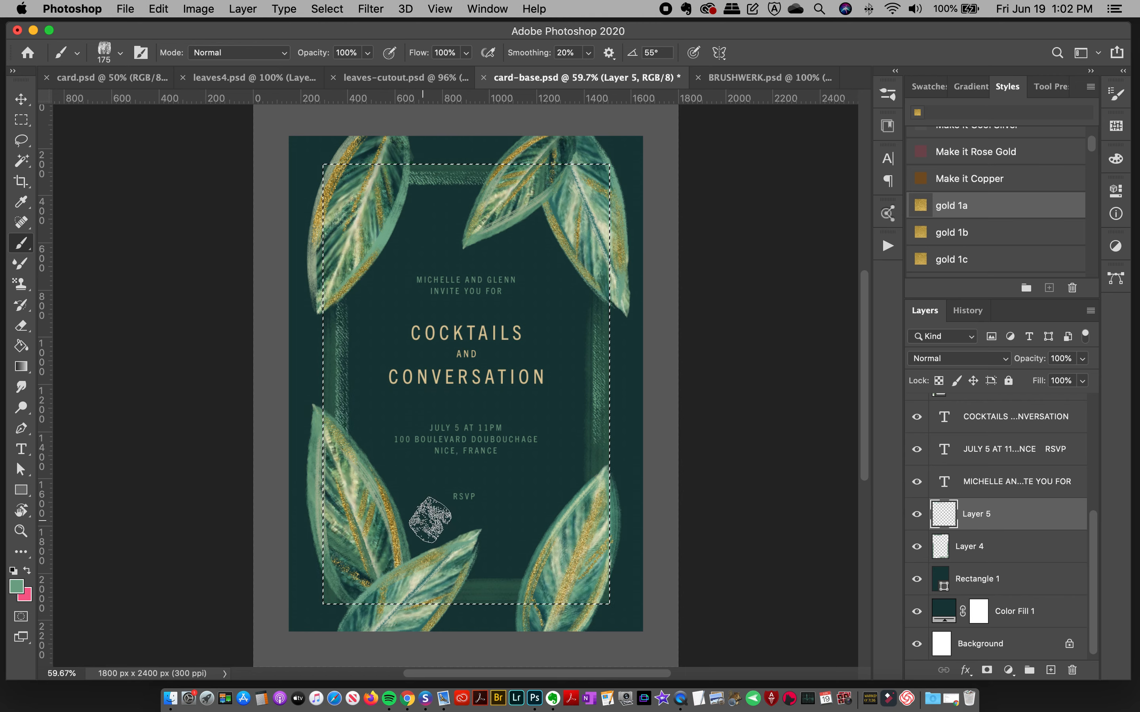
{"action": "left_click_drag", "start_coordinate": [466, 583], "coordinate": [497, 584]}
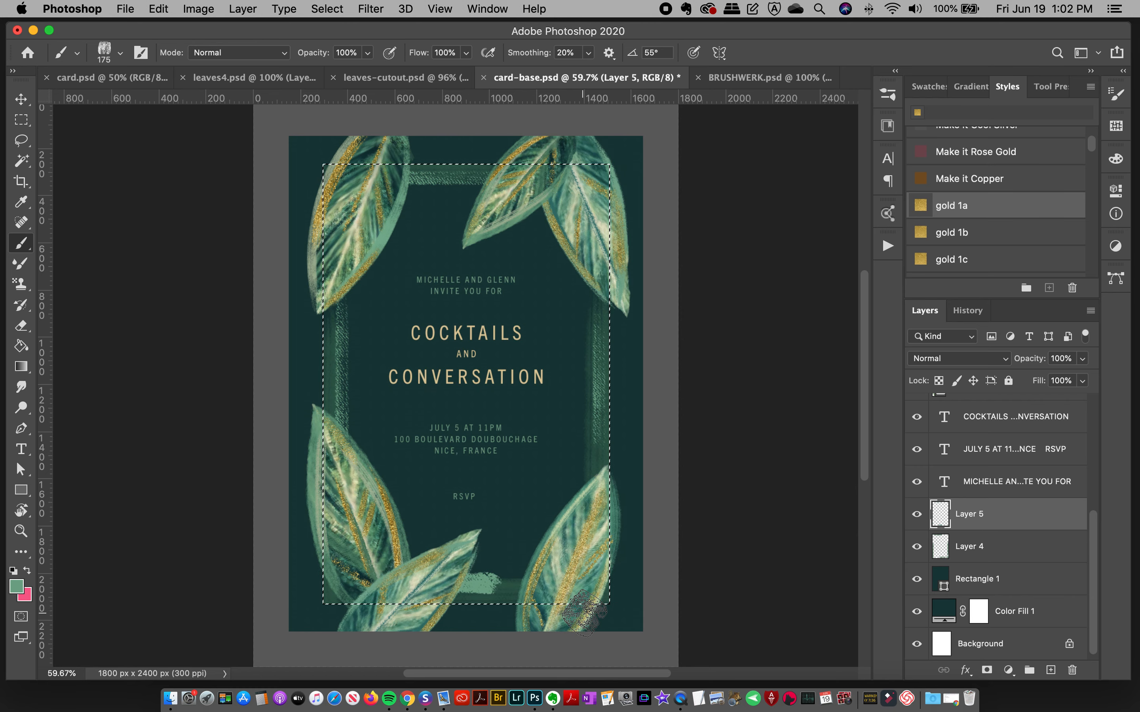
{"action": "key", "text": "super+z"}
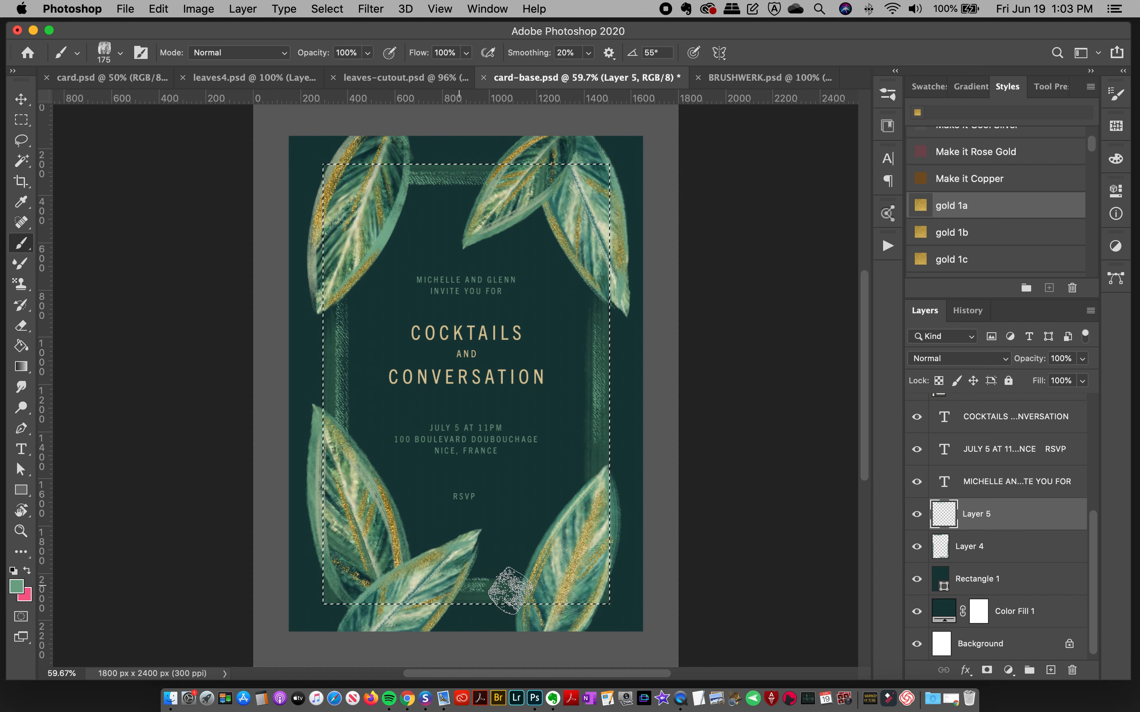
{"action": "key", "text": "super+d"}
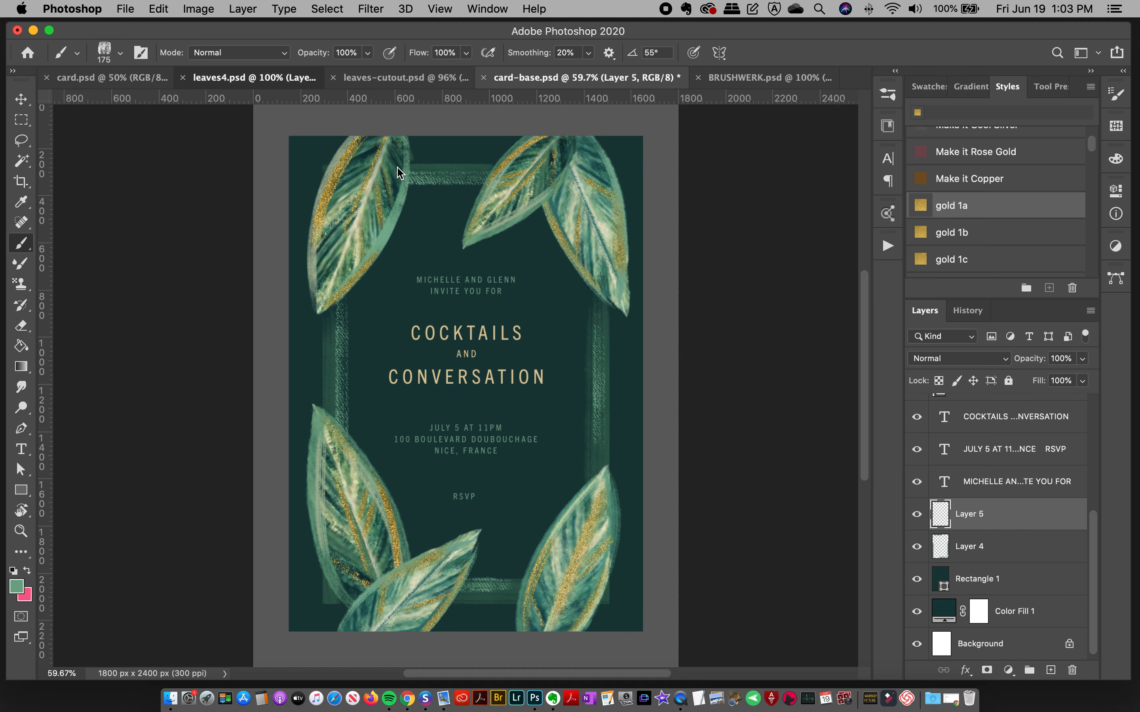
Step: Switch to card.psd and reorder it among the open documents so it sits directly before card-base.psd
{"action": "left_click", "coordinate": [263, 78]}
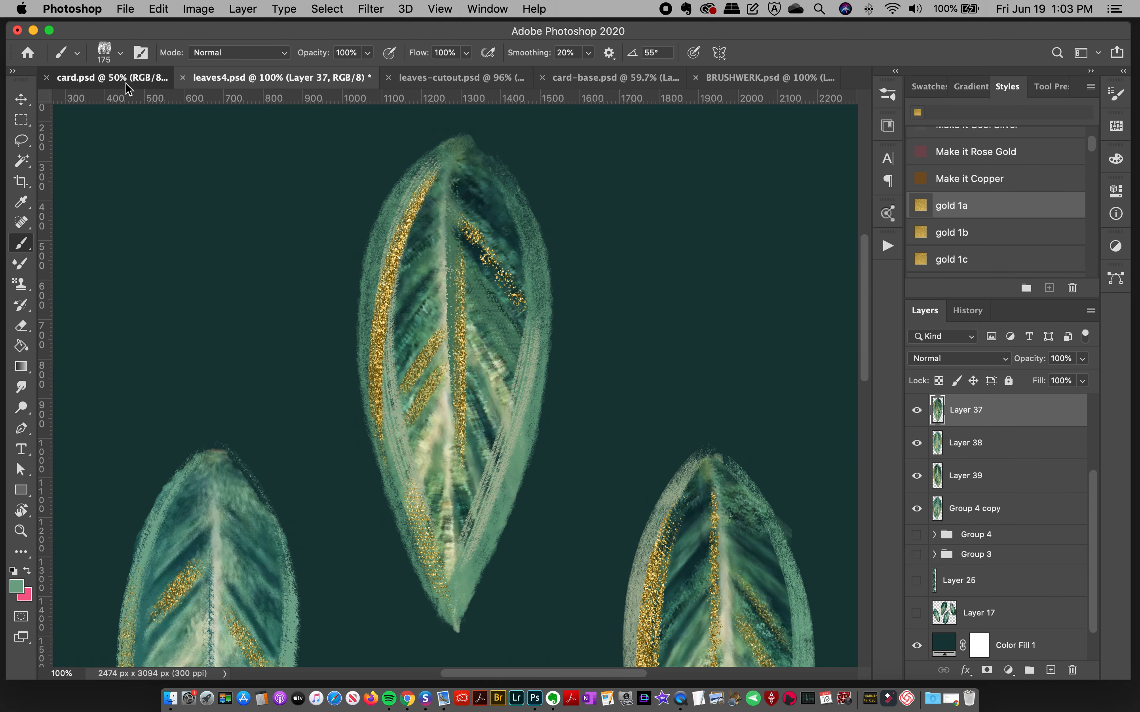
{"action": "left_click", "coordinate": [112, 78]}
{"action": "left_click_drag", "start_coordinate": [110, 82], "coordinate": [491, 81]}
Step: Examine the layered frame bands, gold accents and foliage around all sides of the finished card in card.psd
{"action": "left_click", "coordinate": [27, 531]}
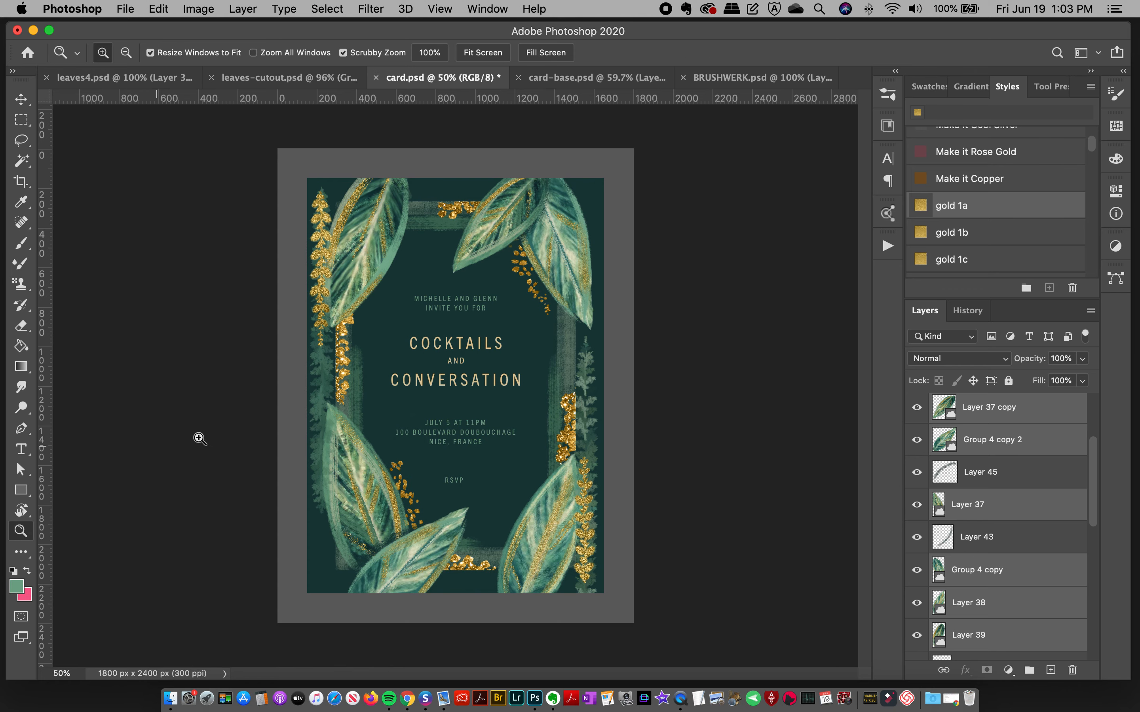
{"action": "left_click_drag", "start_coordinate": [490, 363], "coordinate": [621, 355]}
{"action": "key", "text": "v"}
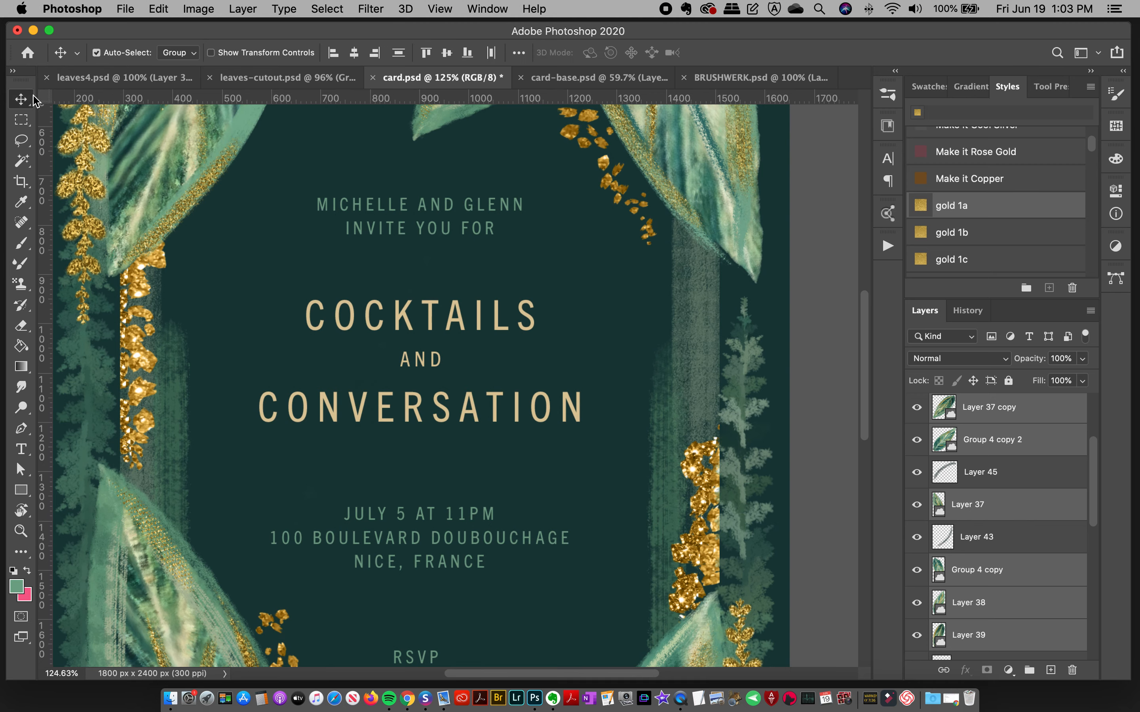
{"action": "left_click_drag", "start_coordinate": [584, 677], "coordinate": [604, 677]}
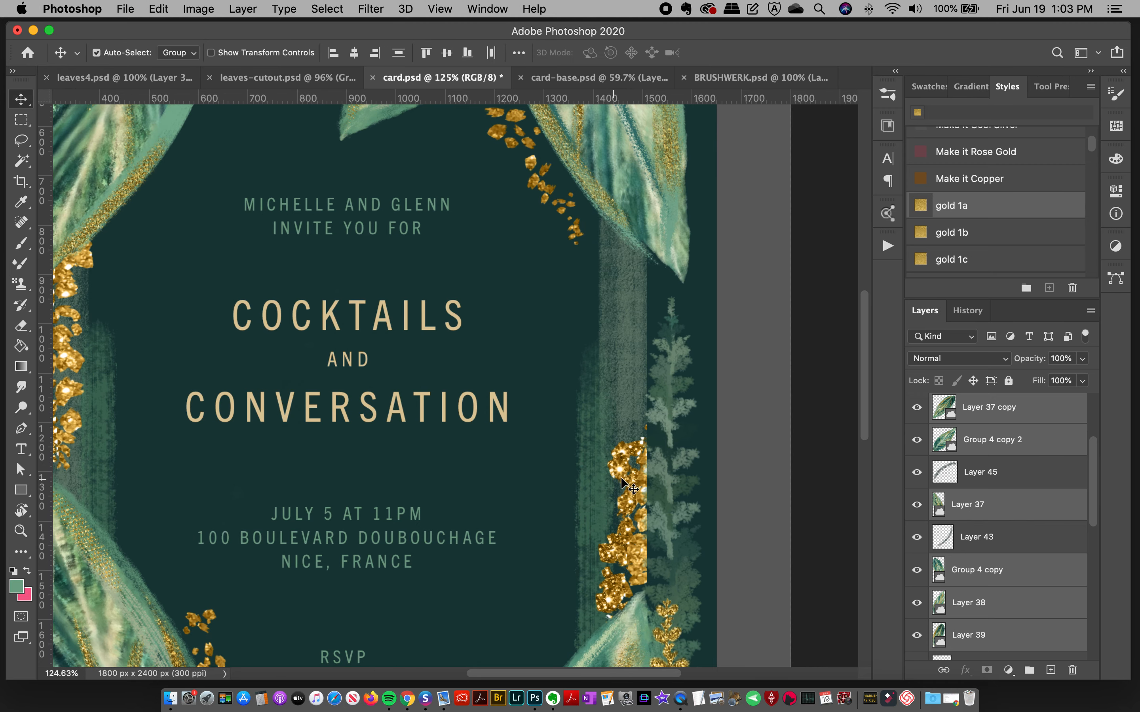
{"action": "left_click_drag", "start_coordinate": [868, 387], "coordinate": [870, 335]}
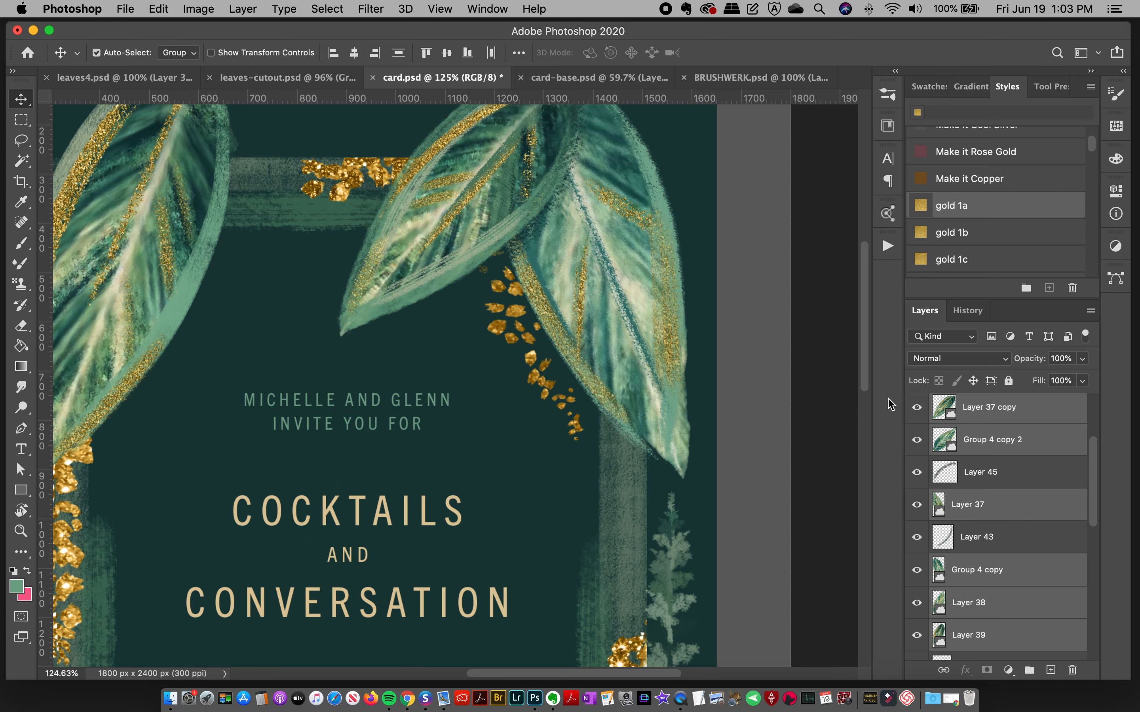
{"action": "left_click_drag", "start_coordinate": [869, 358], "coordinate": [866, 435]}
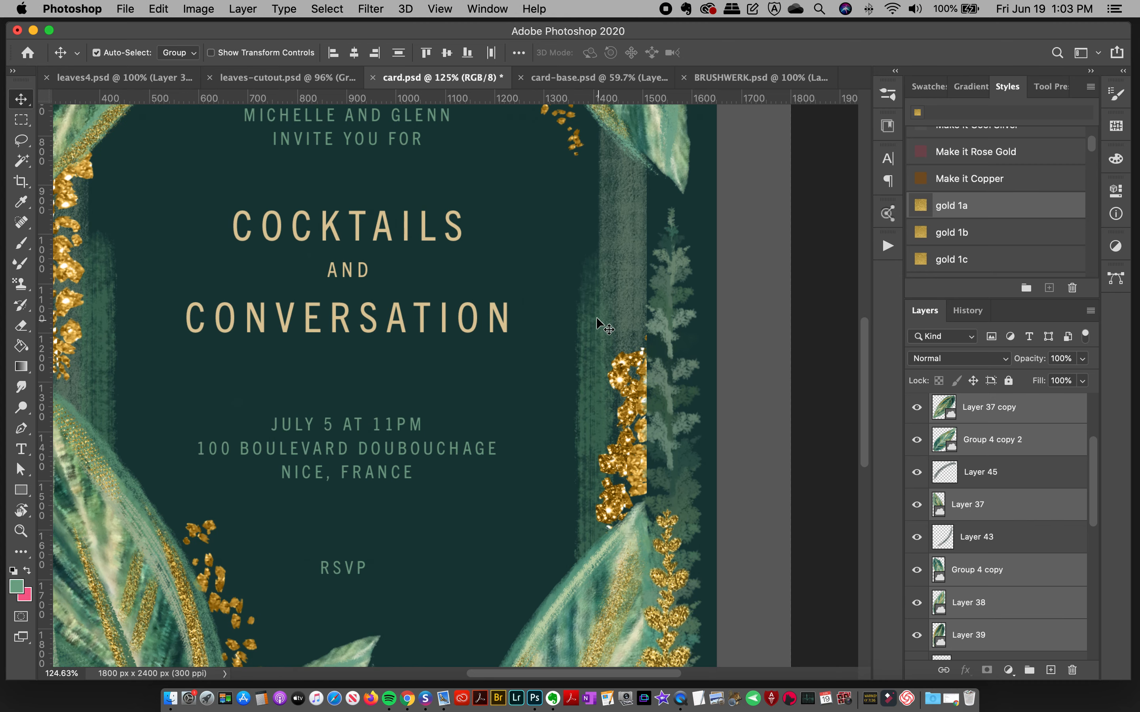
{"action": "left_click_drag", "start_coordinate": [489, 675], "coordinate": [440, 675]}
{"action": "left_click_drag", "start_coordinate": [867, 404], "coordinate": [867, 463]}
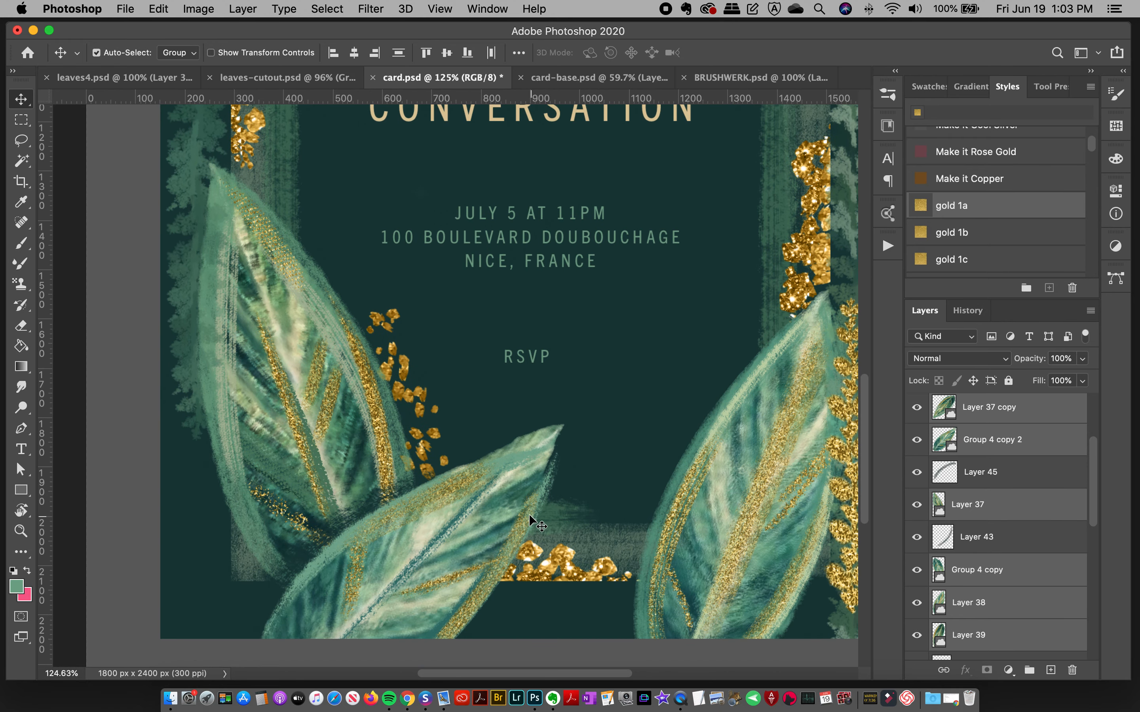
{"action": "left_click", "coordinate": [20, 531]}
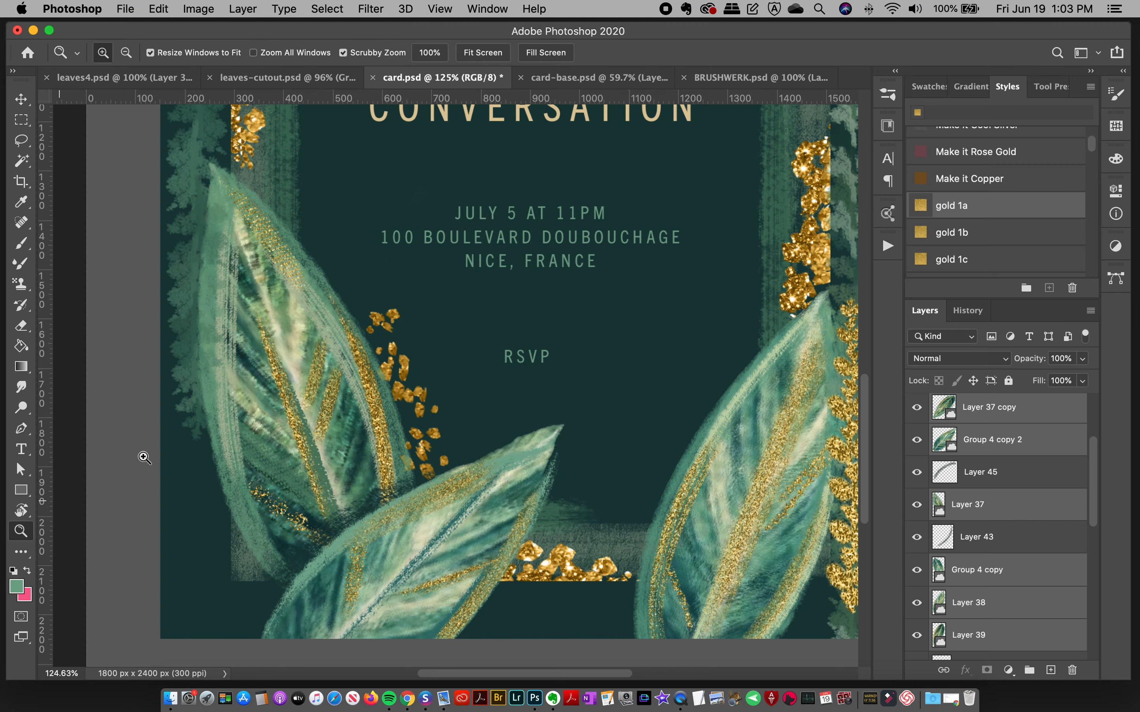
{"action": "left_click", "coordinate": [567, 309], "text": "alt"}
{"action": "left_click", "coordinate": [594, 280], "text": "alt"}
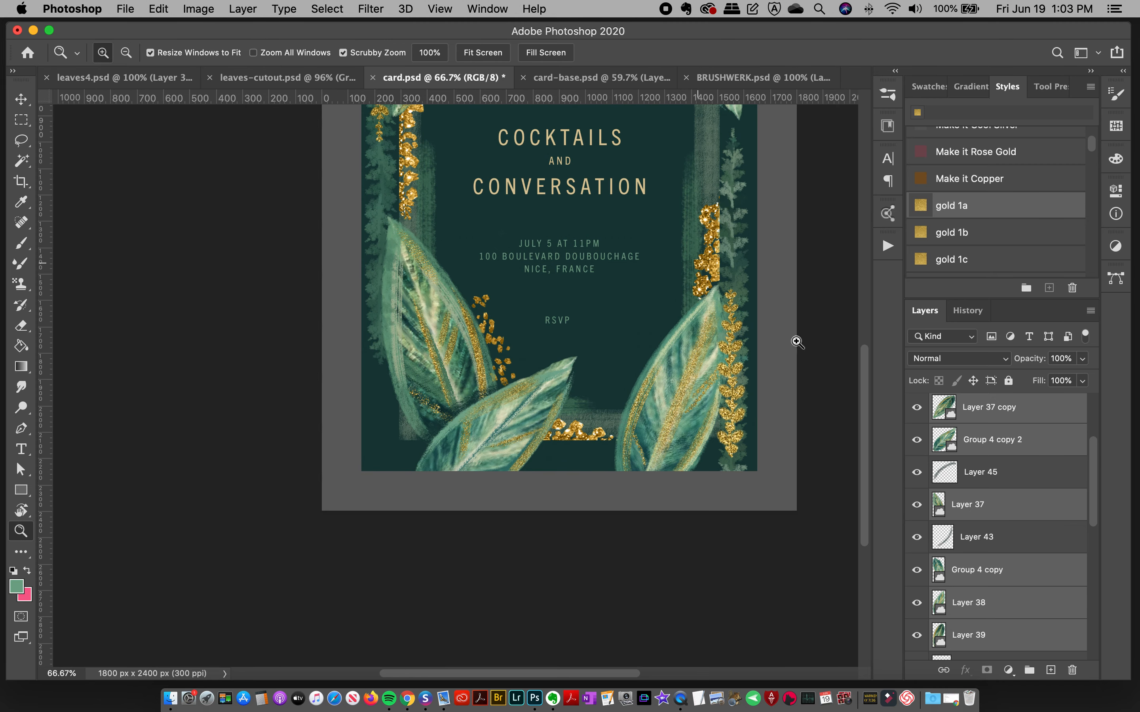
{"action": "scroll", "coordinate": [871, 332], "scroll_direction": "up", "scroll_amount": 2}
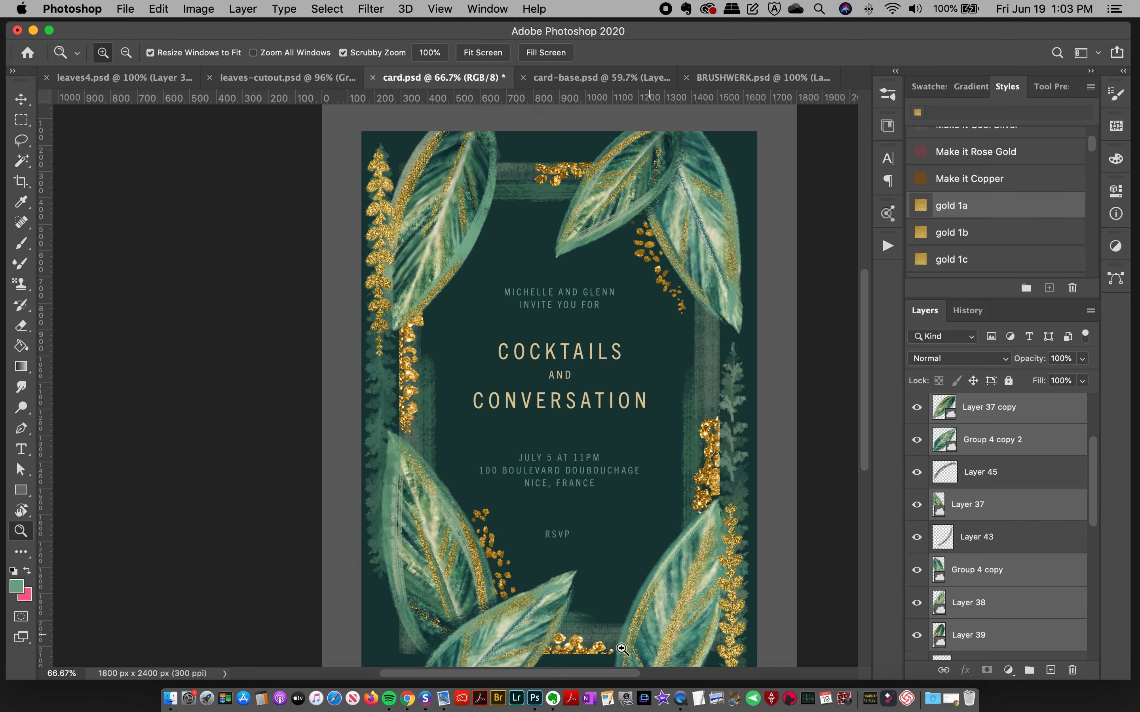
{"action": "left_click_drag", "start_coordinate": [560, 677], "coordinate": [588, 679]}
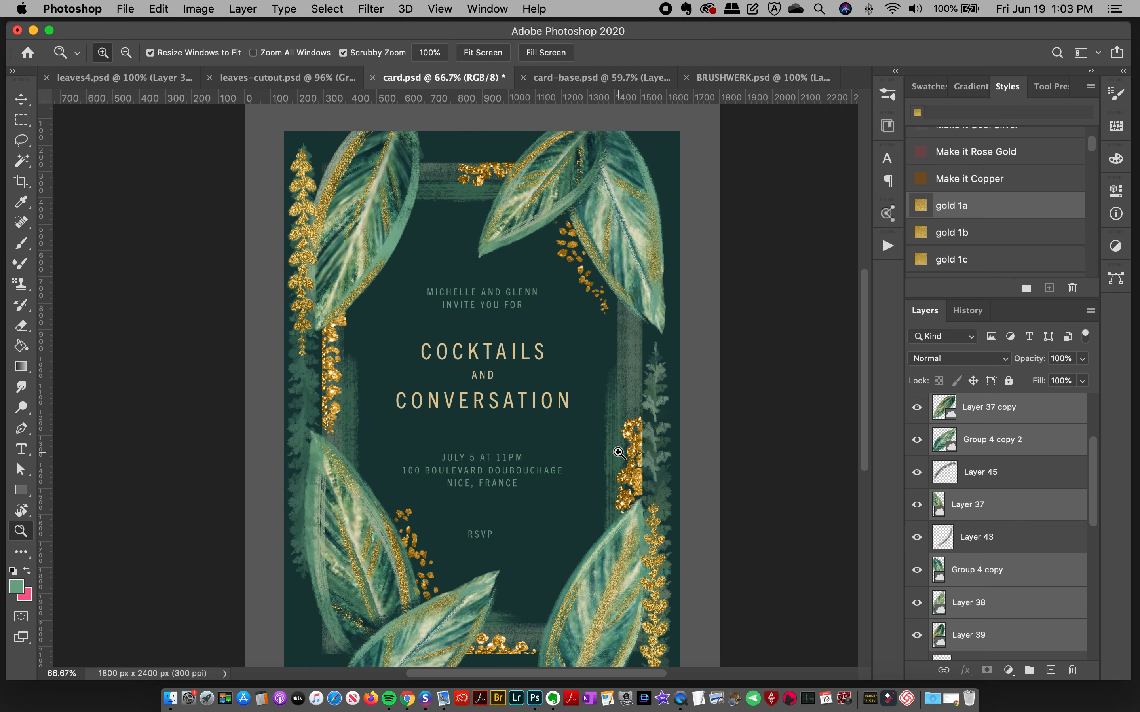
Step: Switch to card-base.psd and add a new layer directly above Layer 5
{"action": "left_click", "coordinate": [615, 78]}
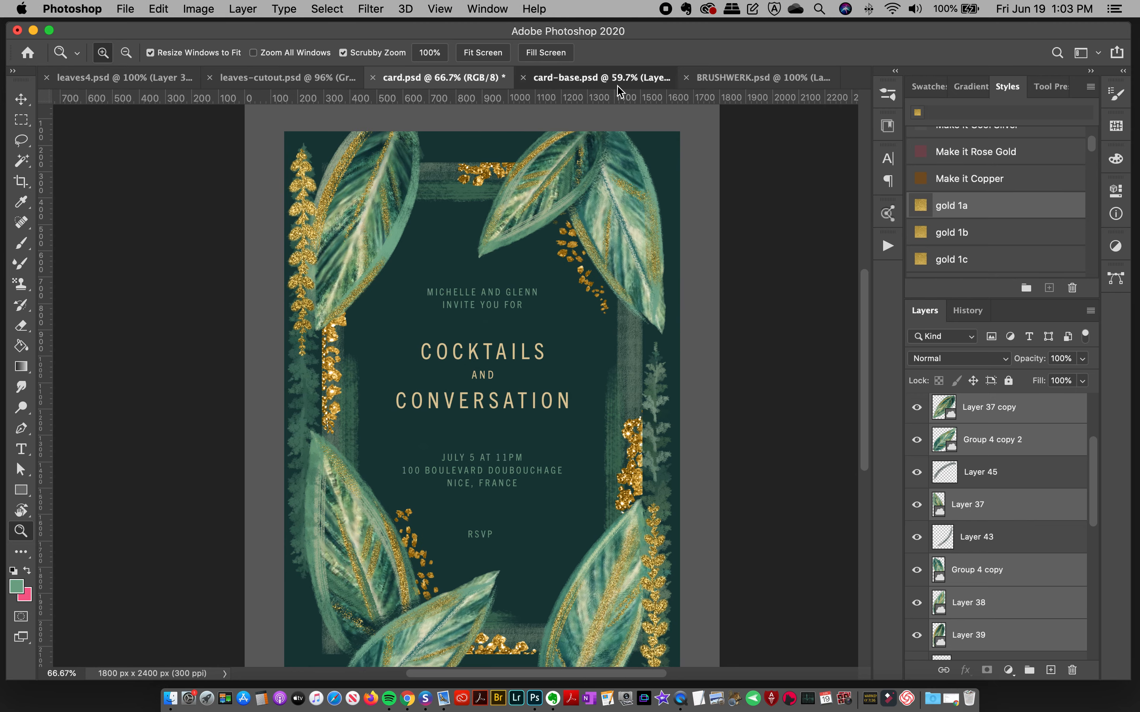
{"action": "left_click", "coordinate": [32, 91]}
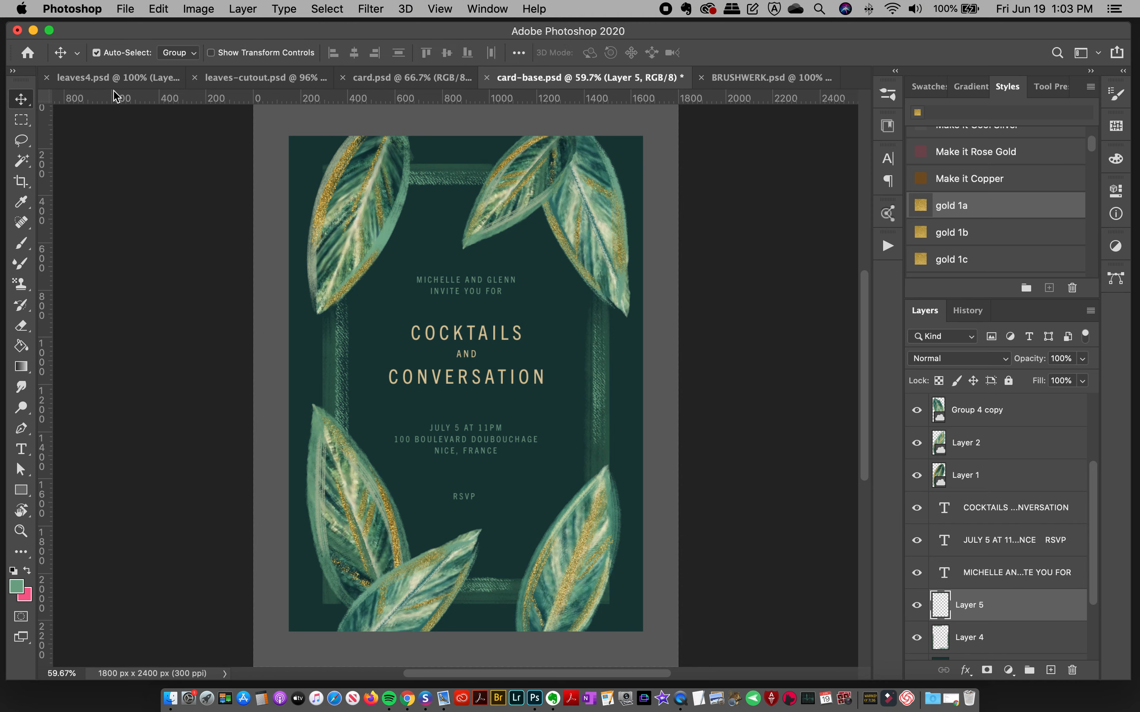
{"action": "scroll", "coordinate": [1091, 541], "scroll_direction": "down", "scroll_amount": 2}
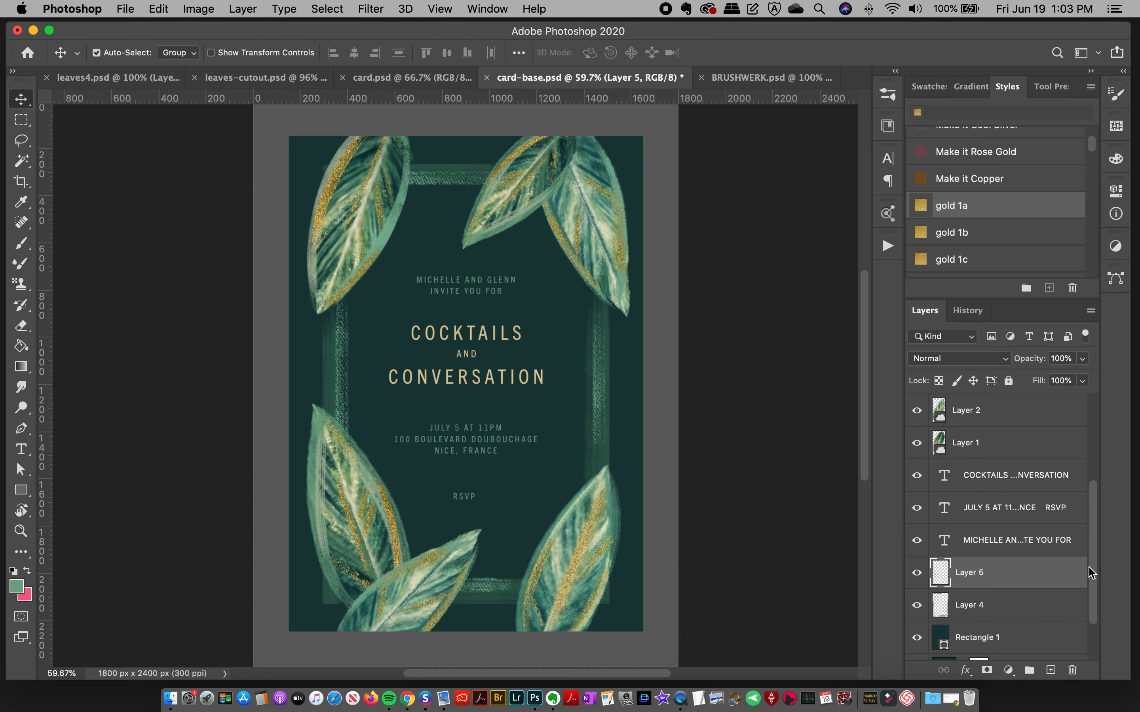
{"action": "left_click", "coordinate": [1051, 670]}
Step: Collapse the BrushWERK brush group and expand the 24 Karat Magic group down to its Gold brushes
{"action": "left_click", "coordinate": [888, 95]}
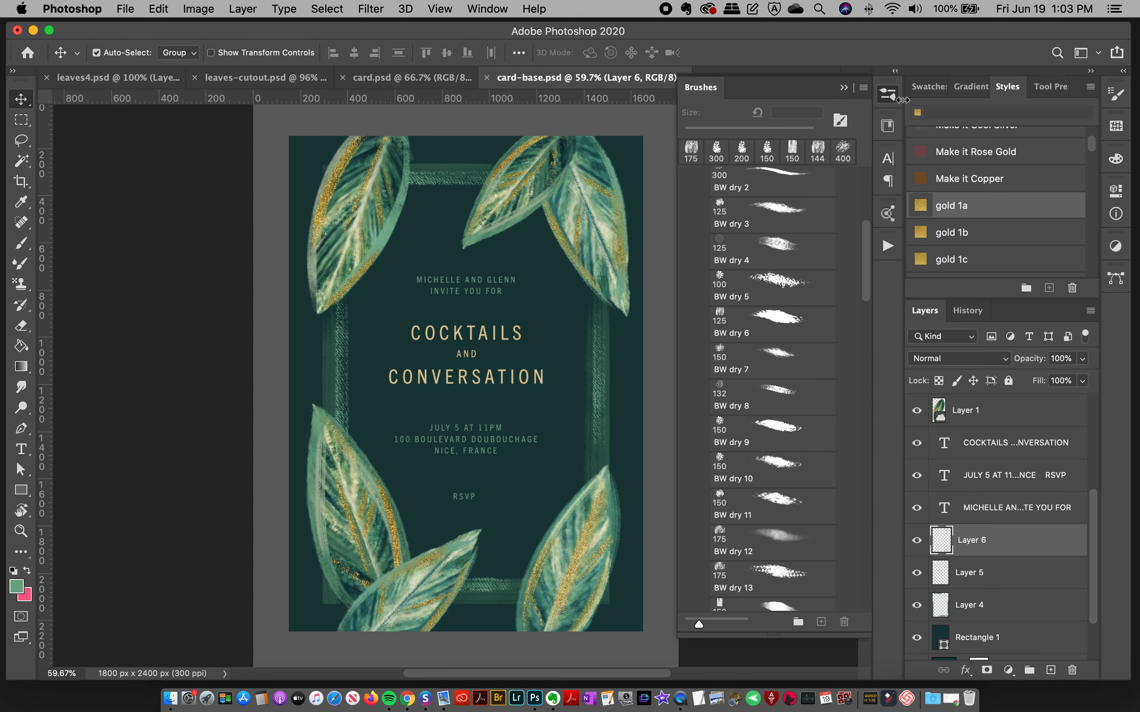
{"action": "left_click", "coordinate": [418, 80]}
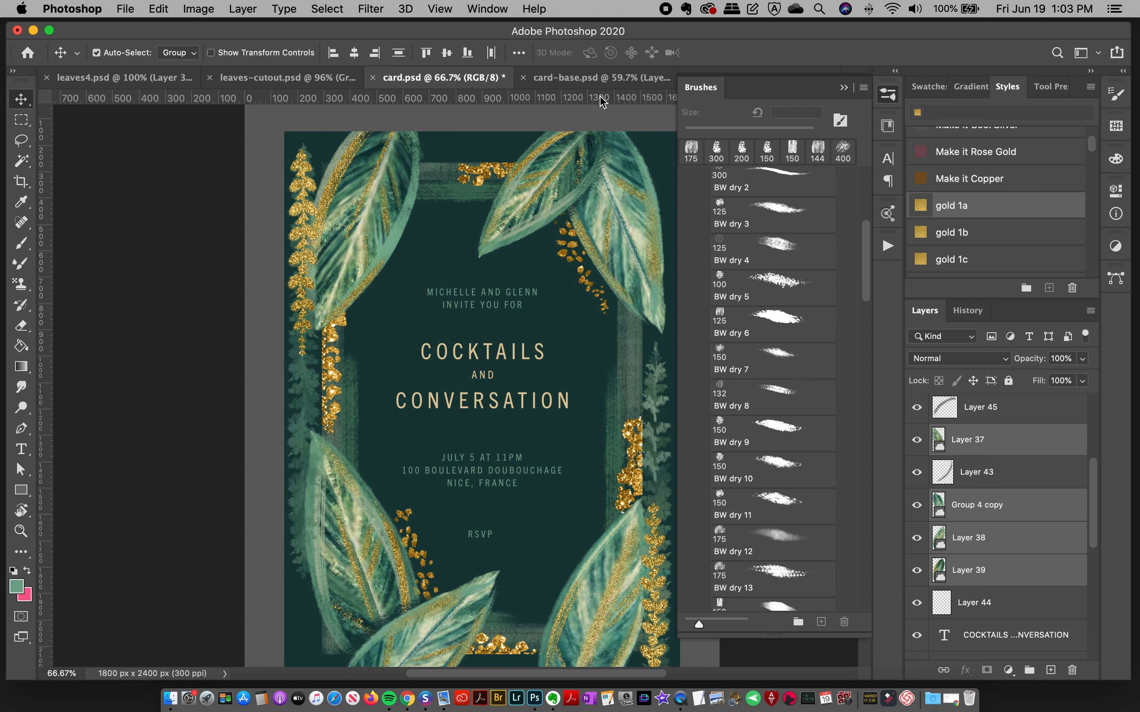
{"action": "left_click", "coordinate": [598, 79]}
{"action": "left_click_drag", "start_coordinate": [867, 254], "coordinate": [869, 150]}
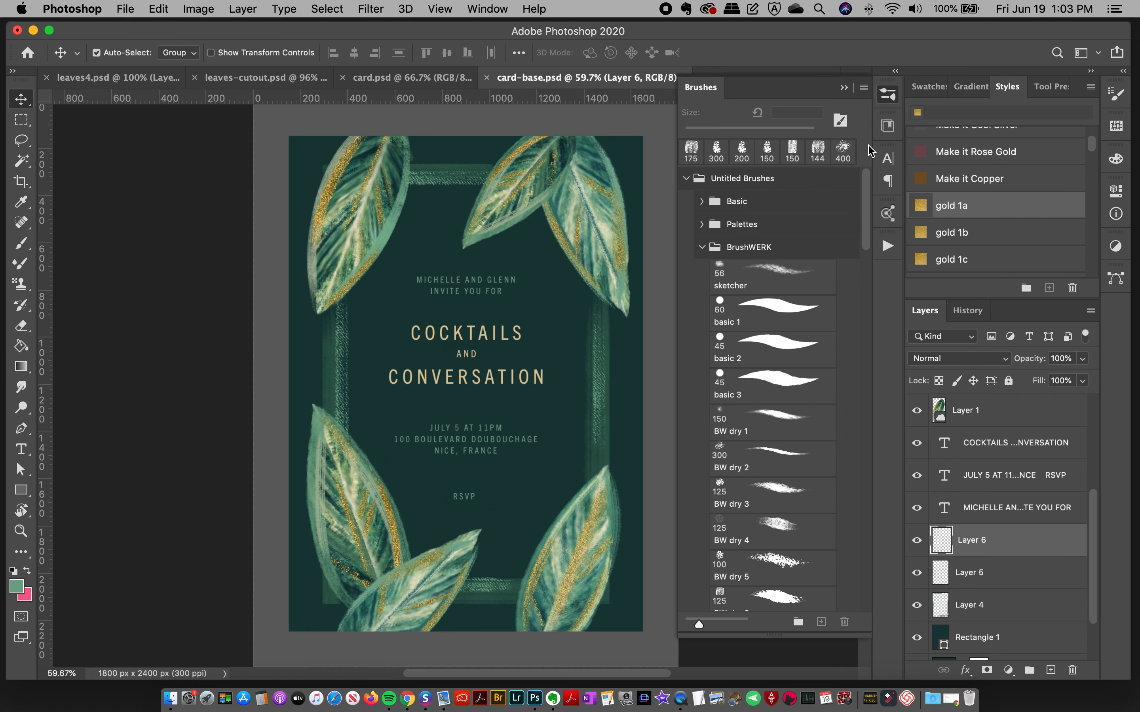
{"action": "left_click", "coordinate": [714, 249]}
{"action": "left_click_drag", "start_coordinate": [869, 231], "coordinate": [856, 279]}
{"action": "scroll", "coordinate": [801, 372], "scroll_direction": "down", "scroll_amount": 2}
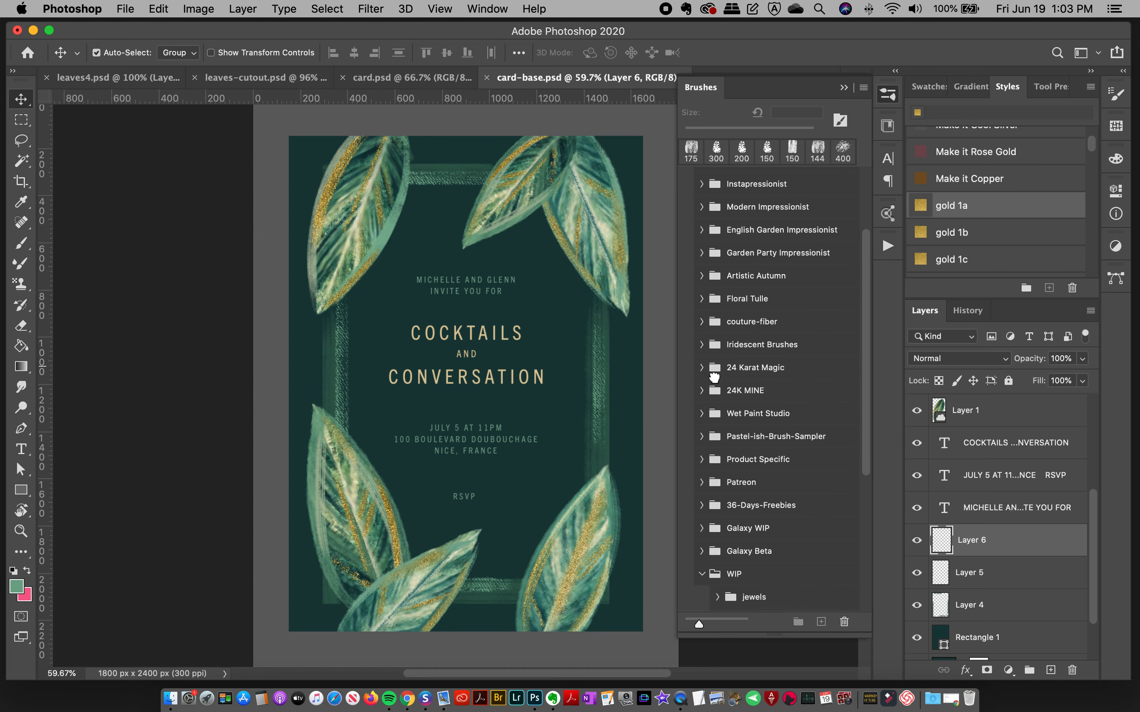
{"action": "left_click", "coordinate": [715, 372]}
{"action": "scroll", "coordinate": [811, 312], "scroll_direction": "down", "scroll_amount": 15}
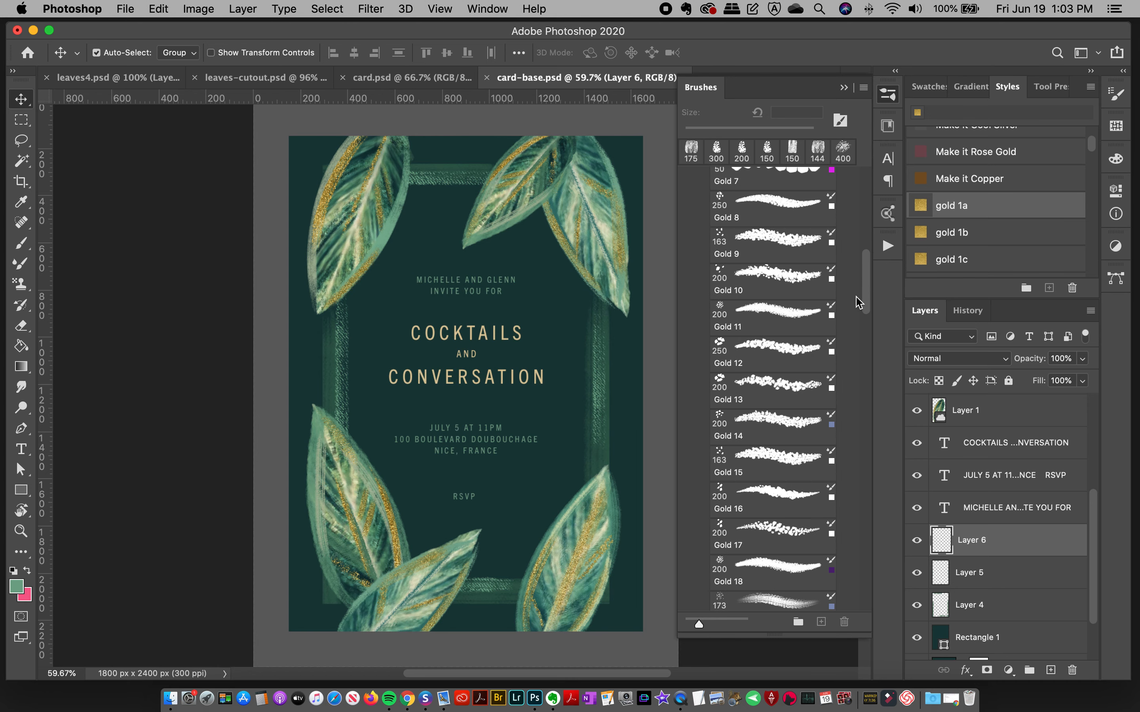
Step: Try the Gold 13 brush at 200 px with test strokes near the card's upper leaves and right side, undoing each one
{"action": "left_click", "coordinate": [811, 312]}
{"action": "left_click_drag", "start_coordinate": [490, 163], "coordinate": [403, 229]}
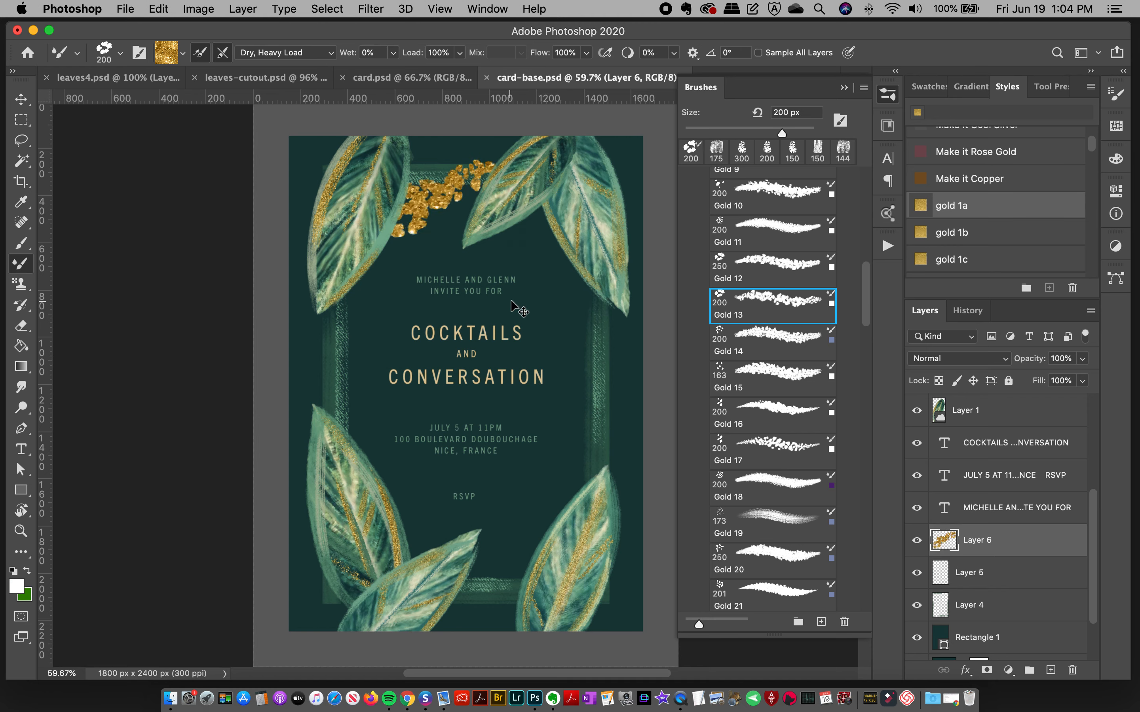
{"action": "key", "text": "super+z"}
{"action": "left_click_drag", "start_coordinate": [567, 314], "coordinate": [568, 487]}
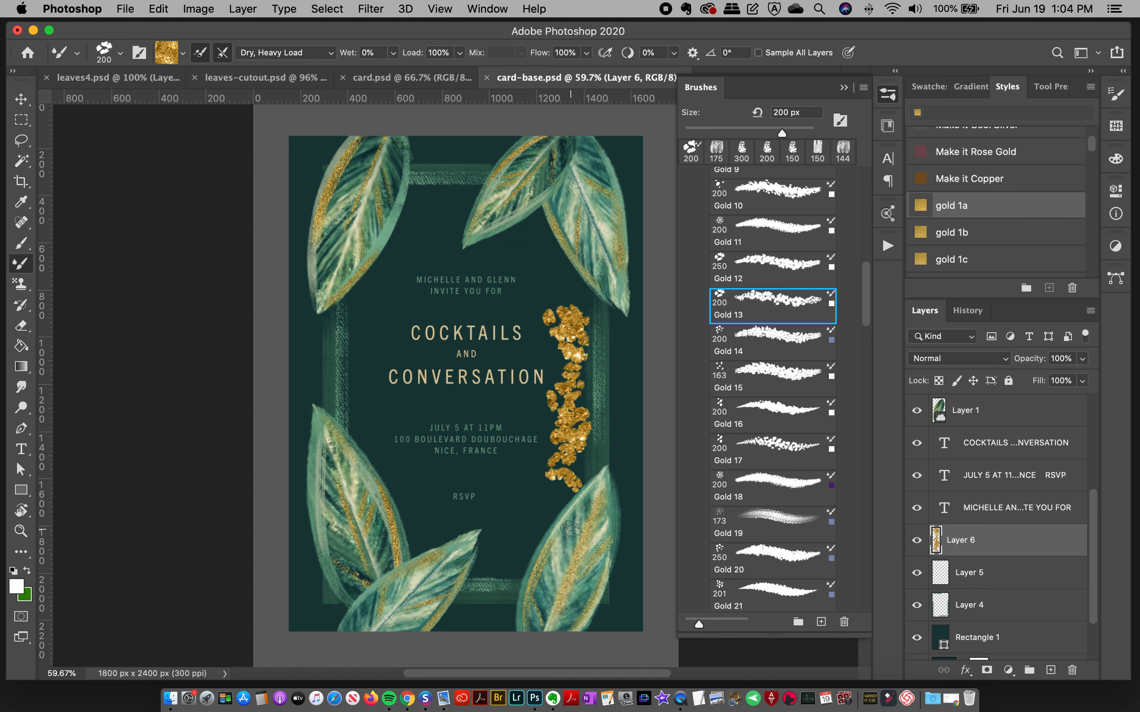
{"action": "key", "text": "super+z"}
{"action": "left_click_drag", "start_coordinate": [608, 282], "coordinate": [601, 464]}
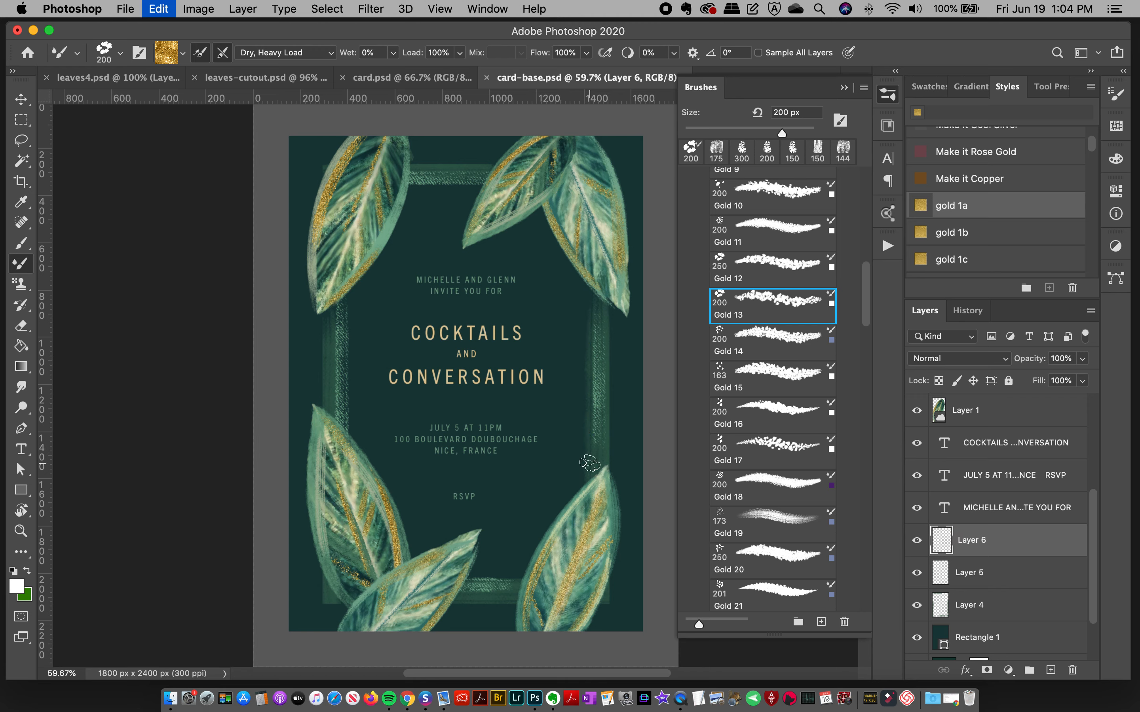
{"action": "key", "text": "super+z"}
Step: Choose the Gold 17 brush at 200 px and test it down the card's right side, undoing the test strokes
{"action": "left_click", "coordinate": [772, 448]}
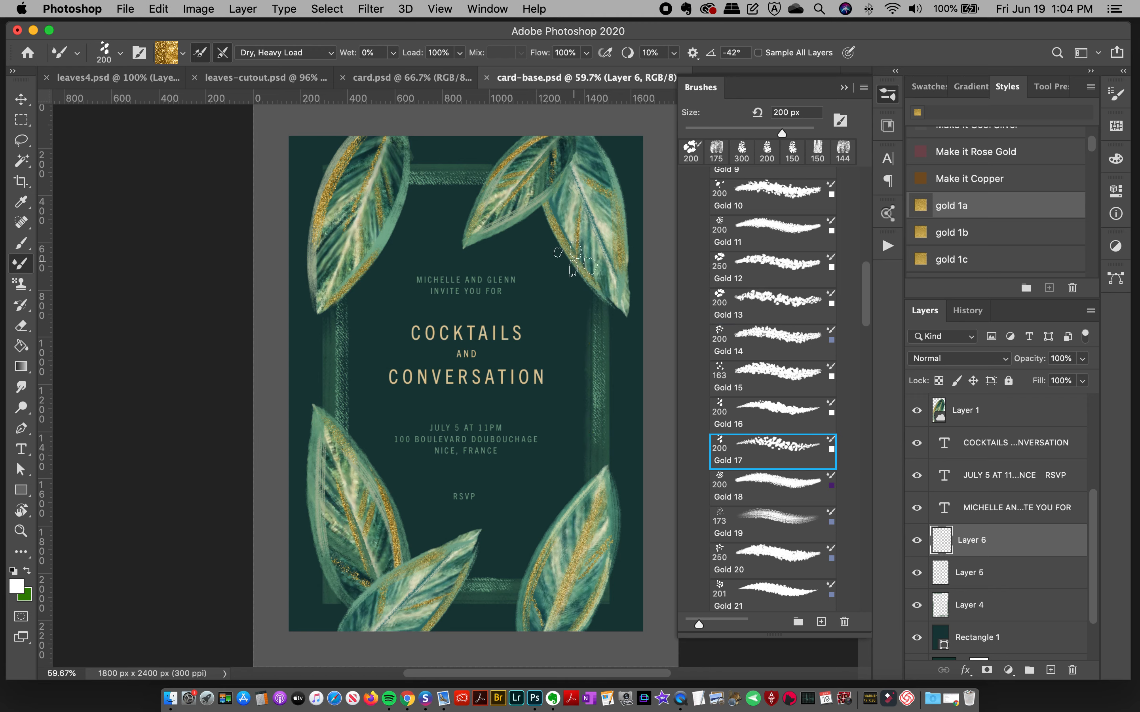
{"action": "left_click_drag", "start_coordinate": [574, 267], "coordinate": [569, 487]}
{"action": "key", "text": "super+z"}
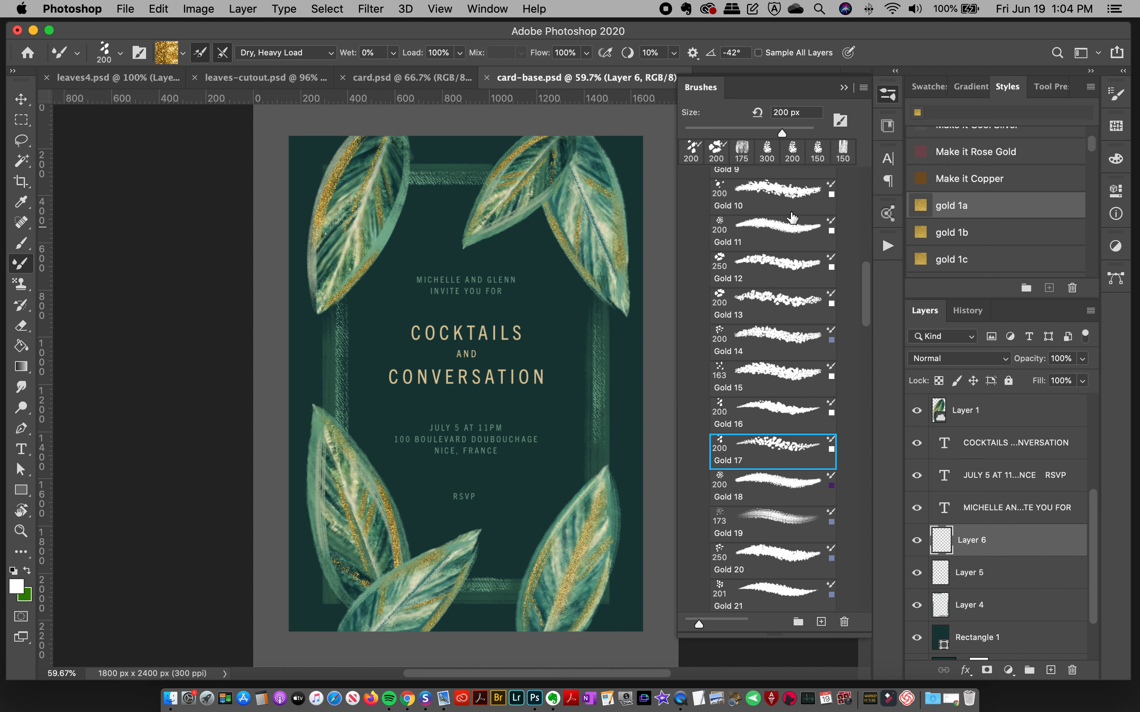
{"action": "left_click_drag", "start_coordinate": [567, 262], "coordinate": [556, 455]}
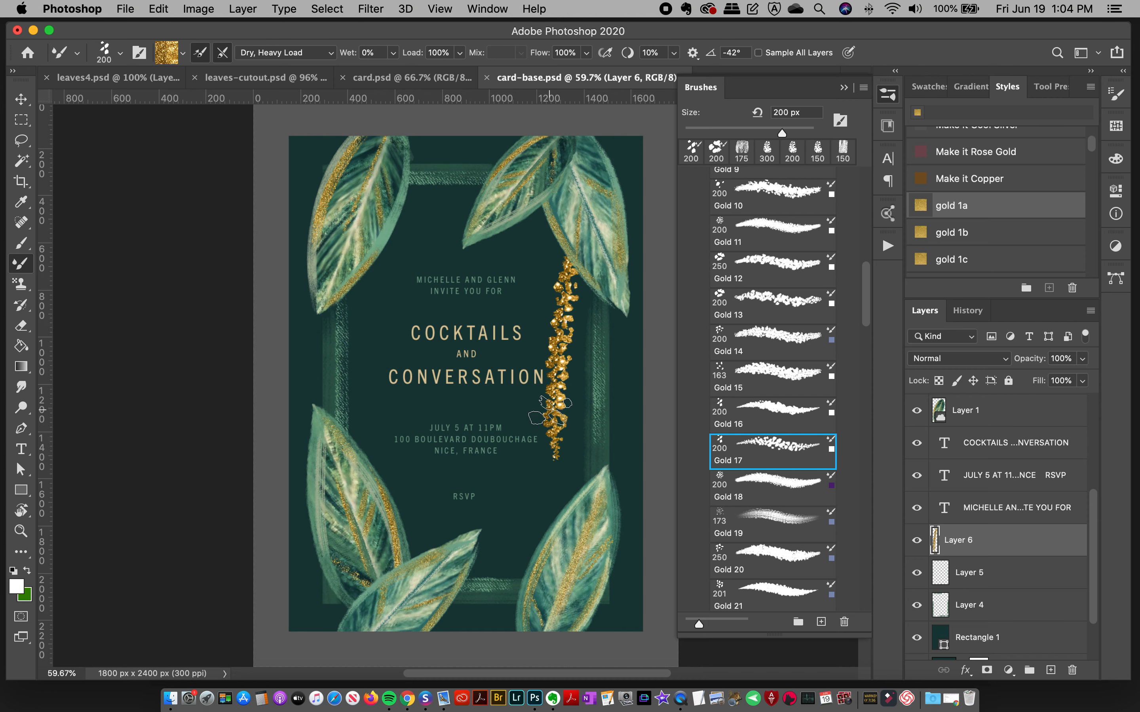
{"action": "left_click", "coordinate": [888, 94]}
{"action": "key", "text": "super+z"}
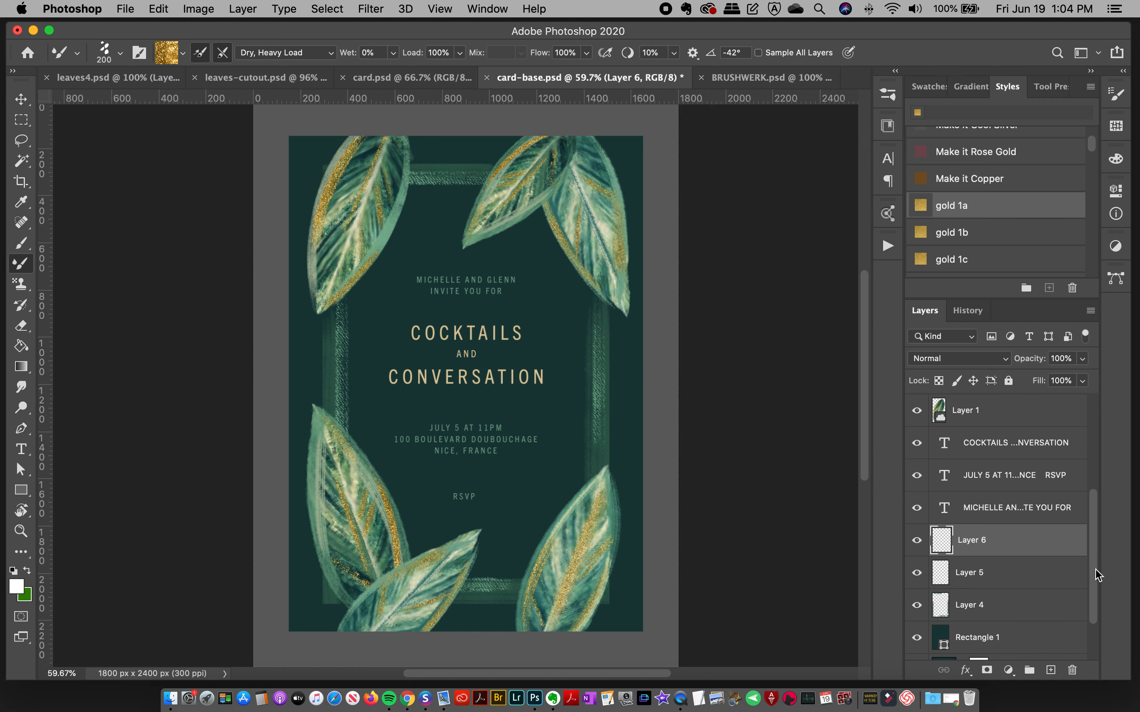
Step: With Gold 17 still chosen, load the Rectangle 1 outline as a selection and make Layer 6 the active layer
{"action": "scroll", "coordinate": [1097, 575], "scroll_direction": "down", "scroll_amount": 1}
{"action": "left_click", "coordinate": [979, 615]}
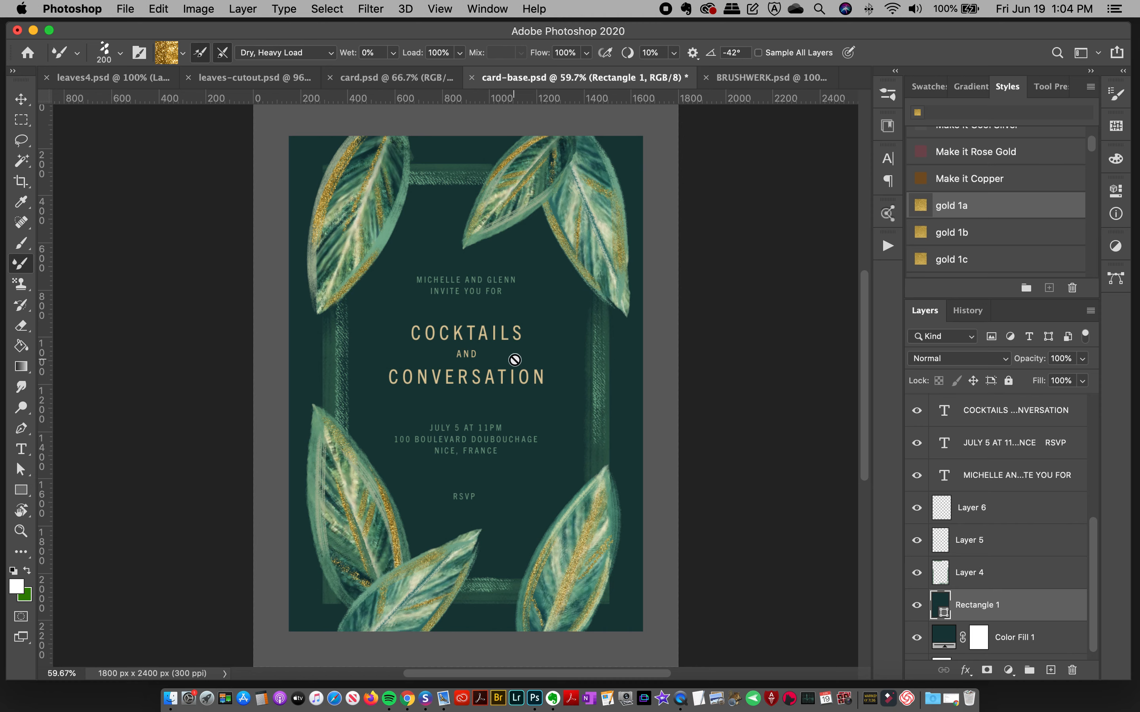
{"action": "left_click", "coordinate": [887, 95]}
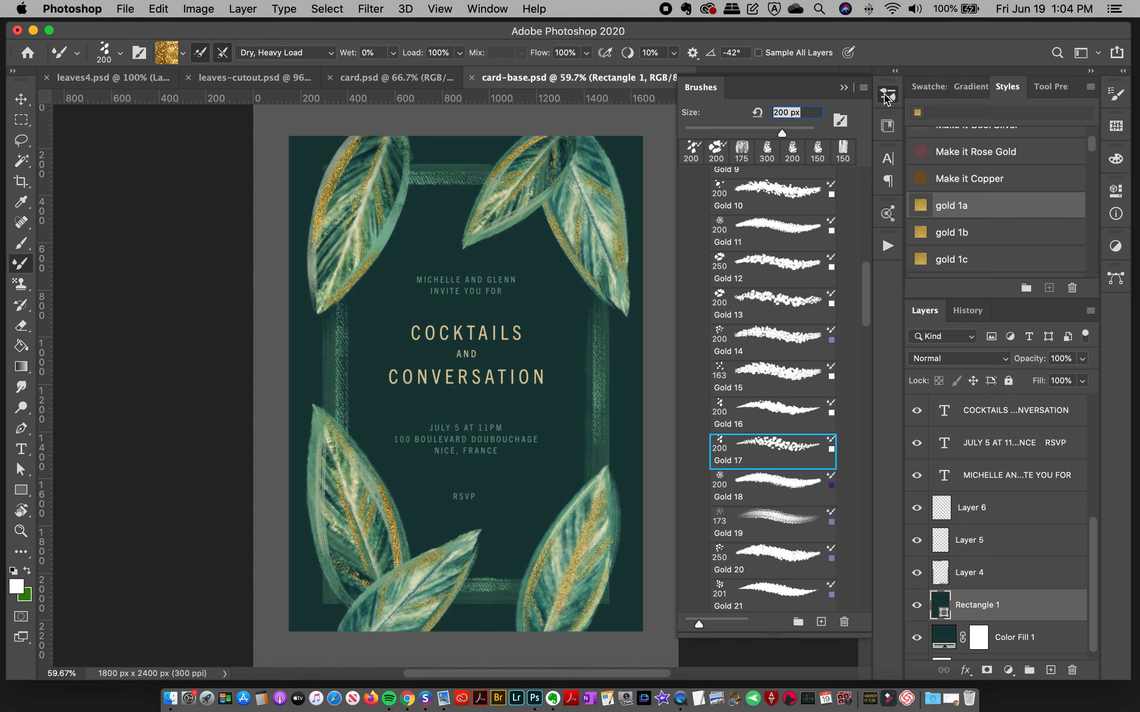
{"action": "left_click", "coordinate": [782, 445]}
{"action": "left_click", "coordinate": [887, 96]}
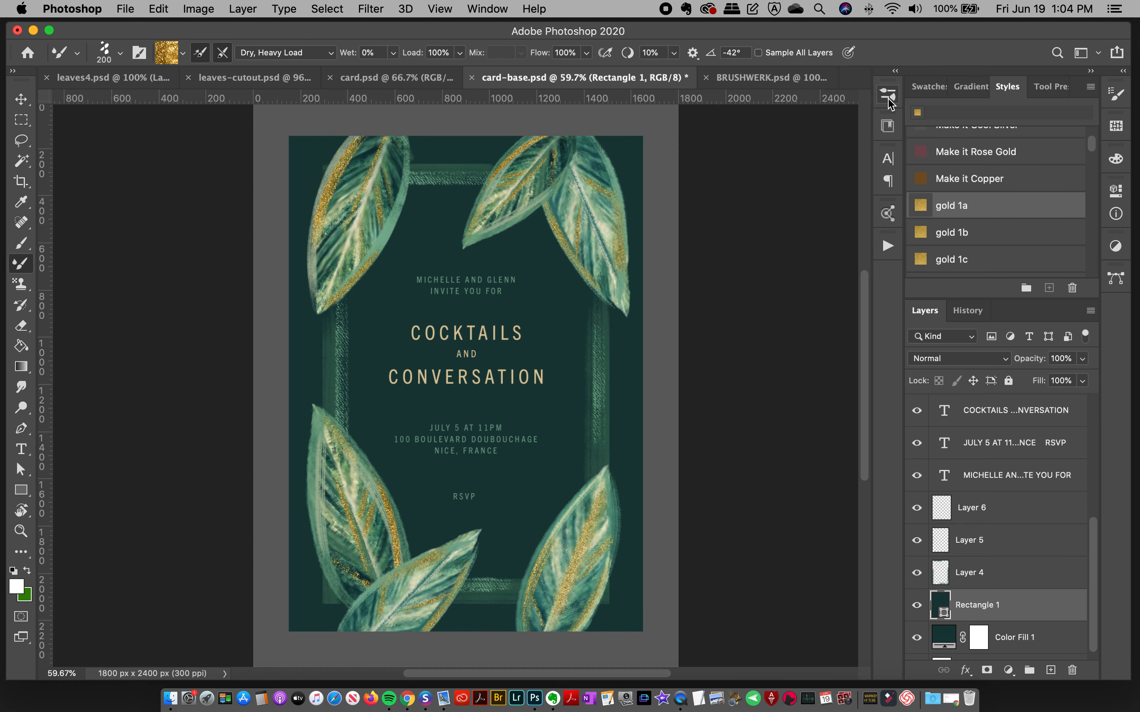
{"action": "left_click", "coordinate": [940, 611], "text": "super"}
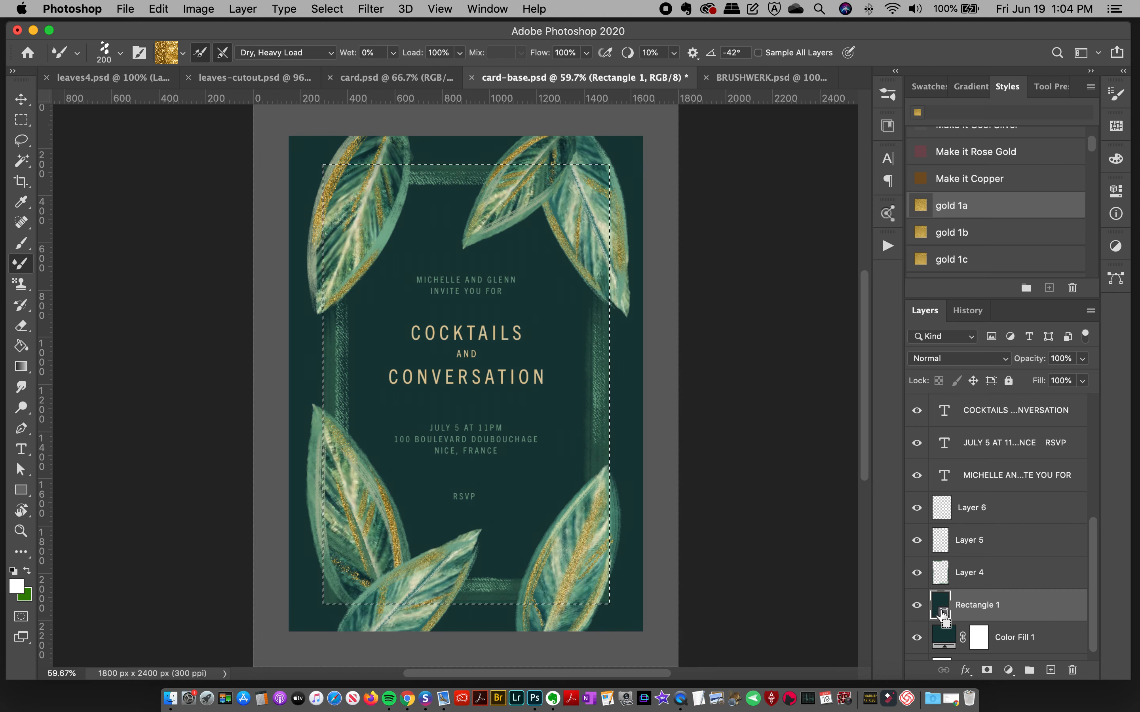
{"action": "left_click", "coordinate": [978, 517]}
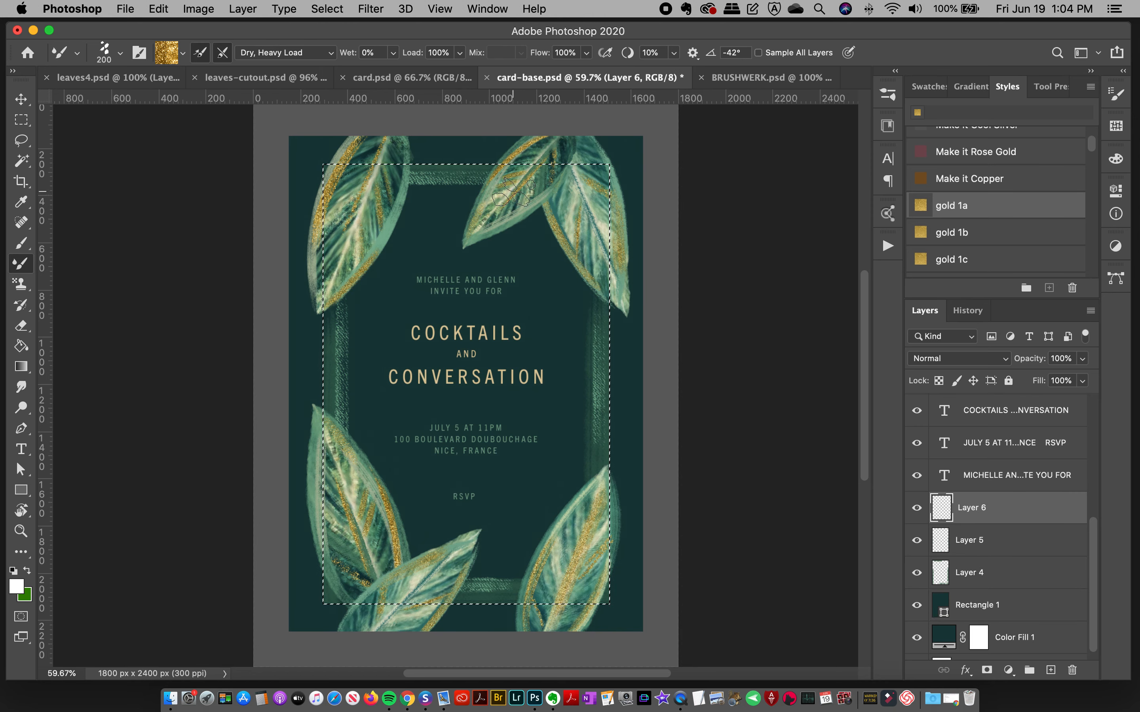
Step: Paint short gold accents inside the selection along the frame's top, bottom, left and lower-right edges on Layer 6, undoing unwanted strokes
{"action": "left_click_drag", "start_coordinate": [449, 172], "coordinate": [647, 166]}
{"action": "key", "text": "super+z"}
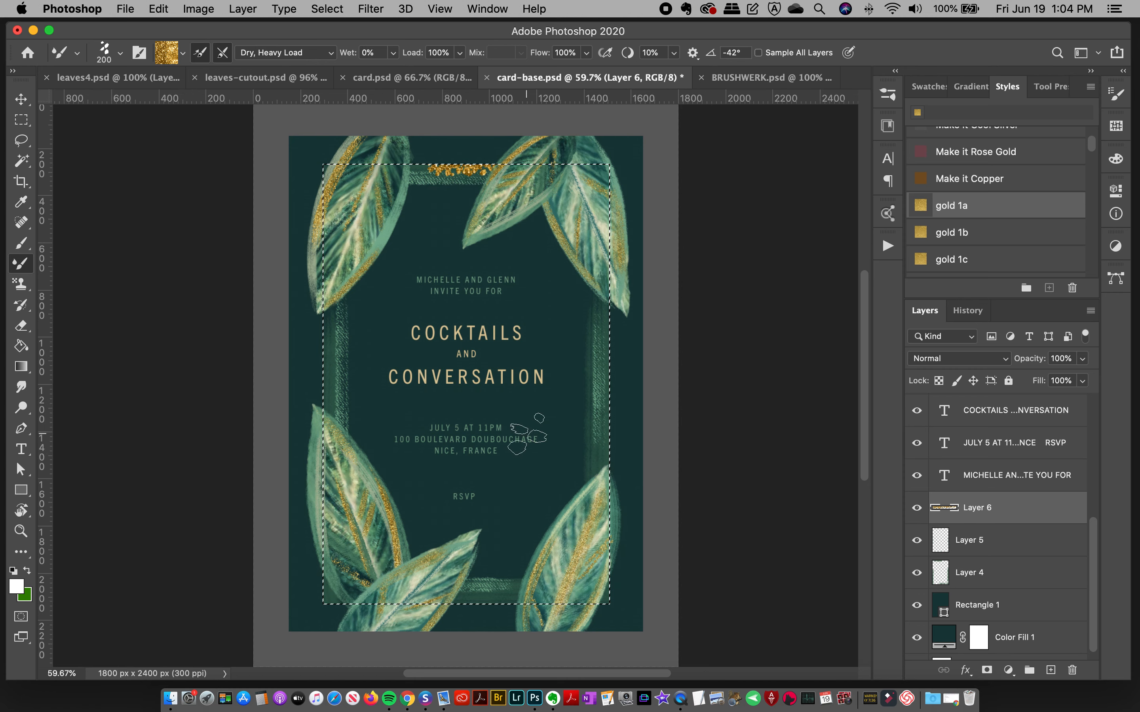
{"action": "left_click_drag", "start_coordinate": [441, 608], "coordinate": [577, 620]}
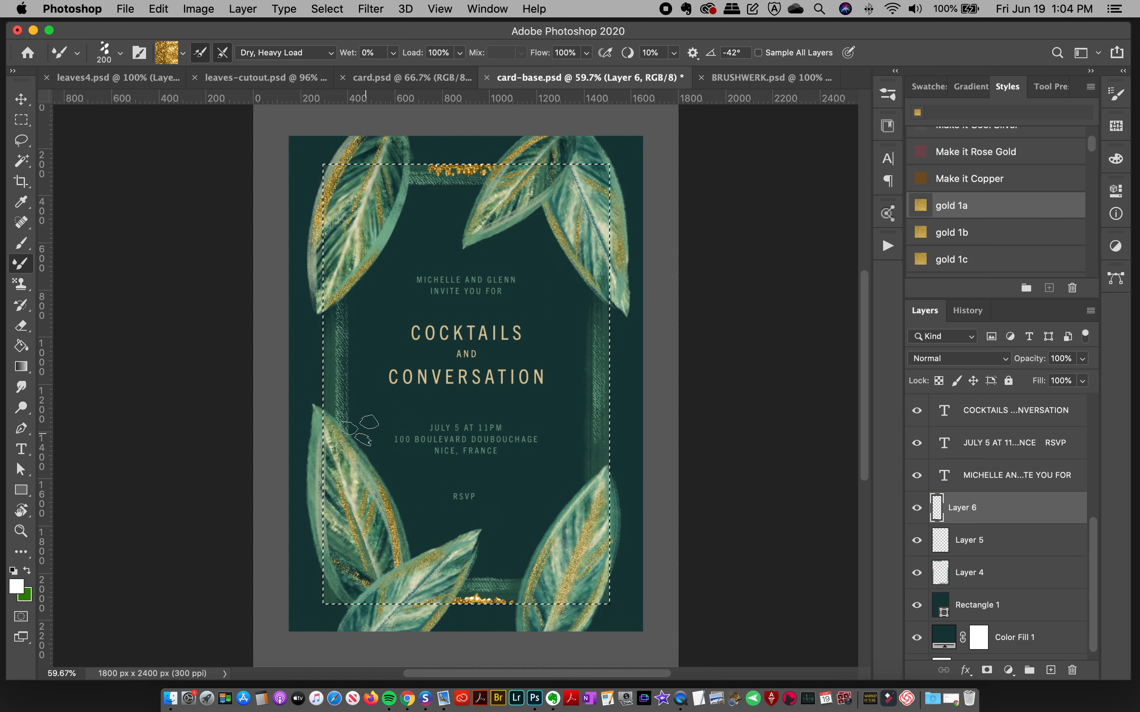
{"action": "left_click_drag", "start_coordinate": [320, 297], "coordinate": [325, 454]}
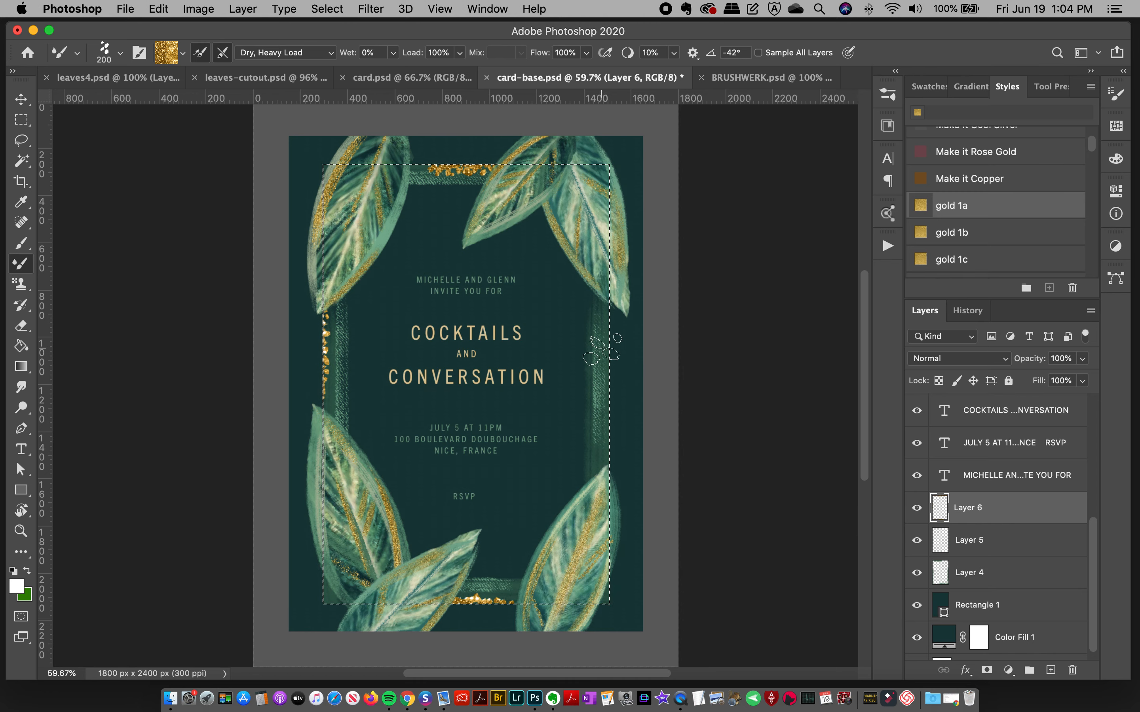
{"action": "key", "text": "super+z"}
{"action": "left_click_drag", "start_coordinate": [610, 432], "coordinate": [623, 514]}
{"action": "key", "text": "super+z"}
{"action": "left_click_drag", "start_coordinate": [612, 443], "coordinate": [620, 584]}
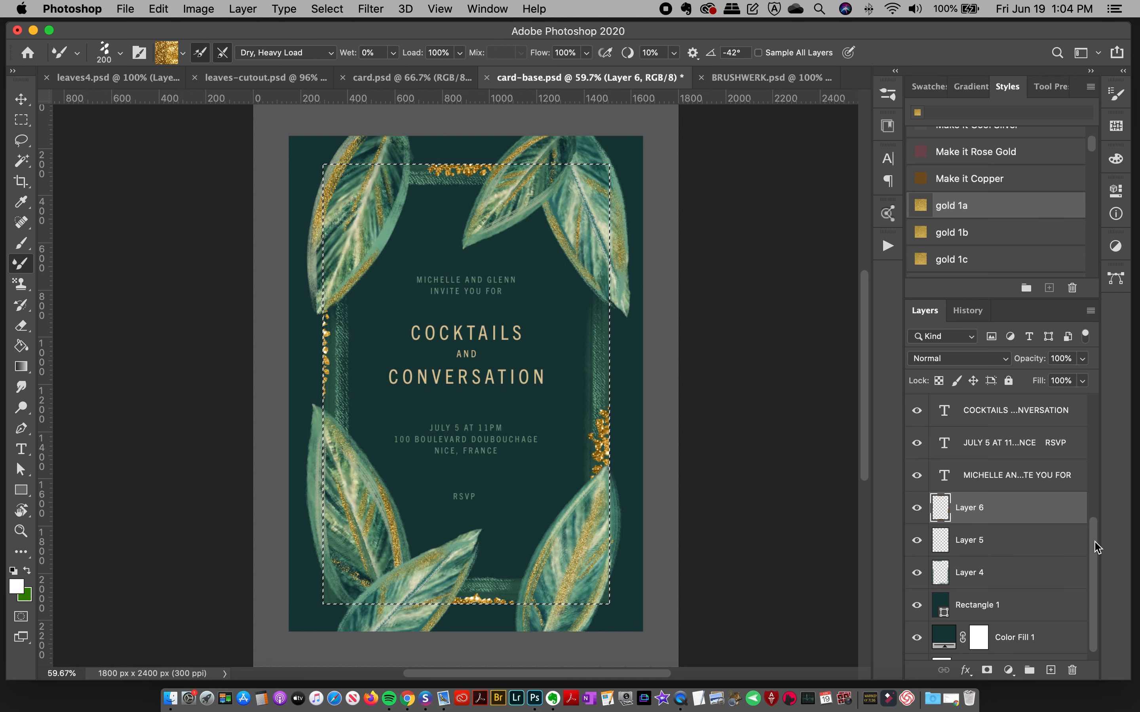
Step: Paint gold clusters beneath the upper-right leaves and between the lower-left leaves, redoing unwanted strokes, and deselect
{"action": "scroll", "coordinate": [1090, 586], "scroll_direction": "down", "scroll_amount": 2}
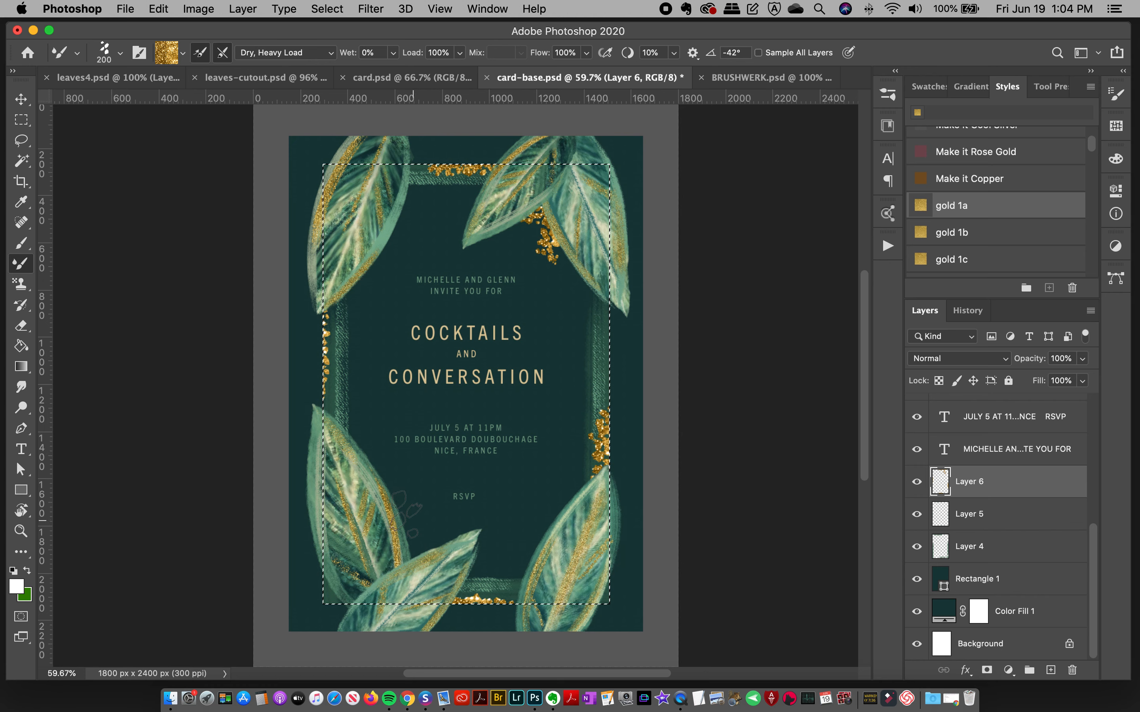
{"action": "left_click_drag", "start_coordinate": [411, 507], "coordinate": [423, 630]}
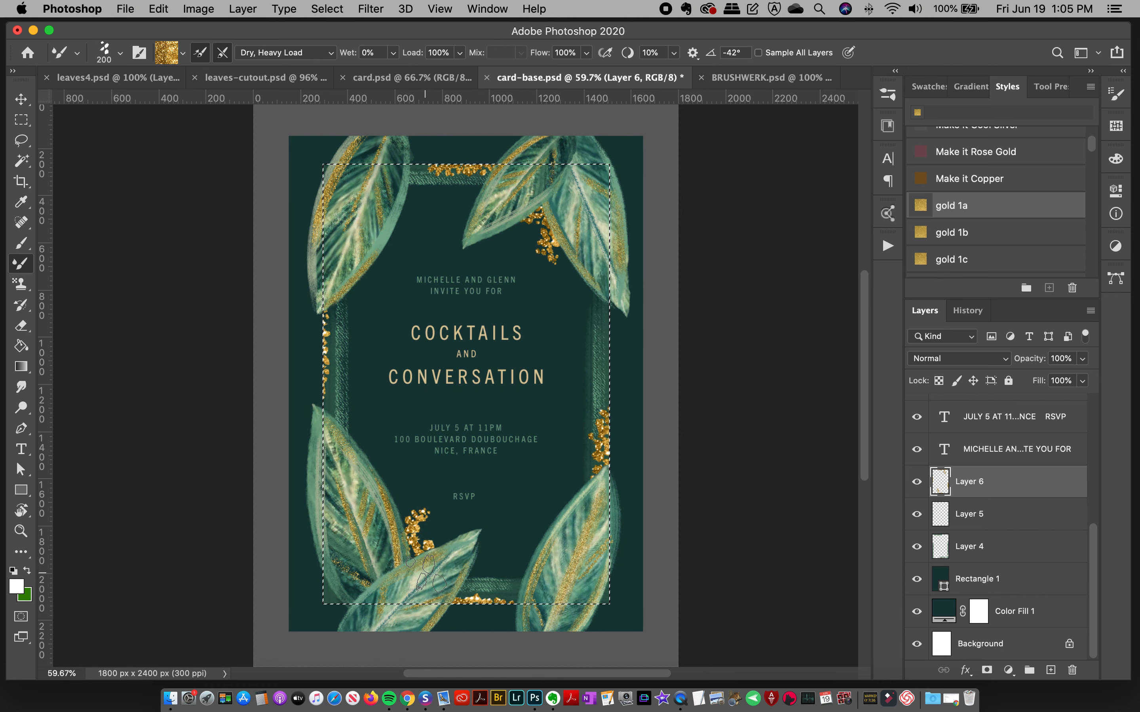
{"action": "key", "text": "super+z"}
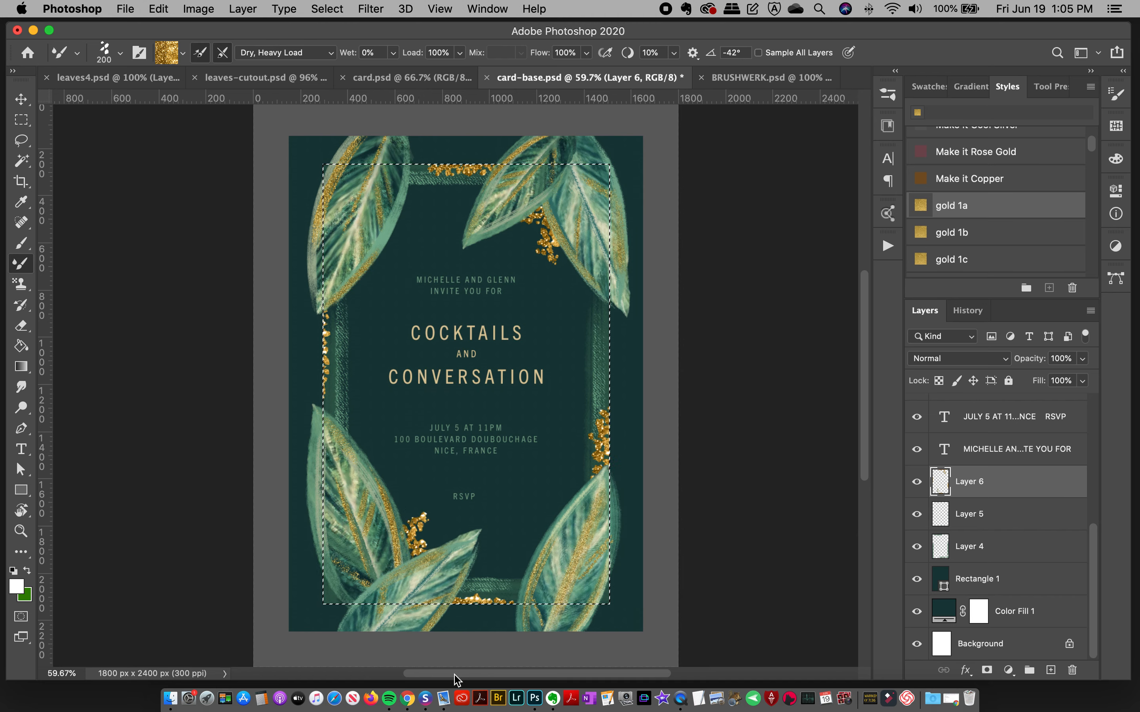
{"action": "key", "text": "super+d"}
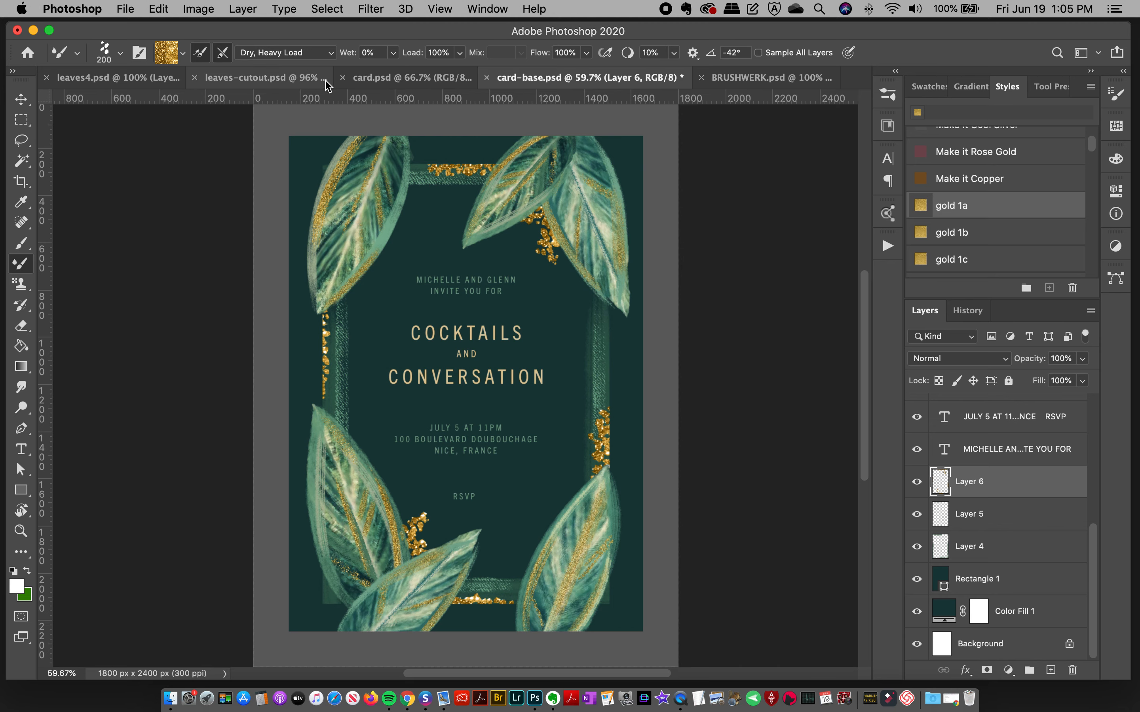
Step: Compare the gold accents and side foliage of the finished card.psd with card-base.psd, ending in card-base.psd with the Move tool active
{"action": "left_click", "coordinate": [290, 80]}
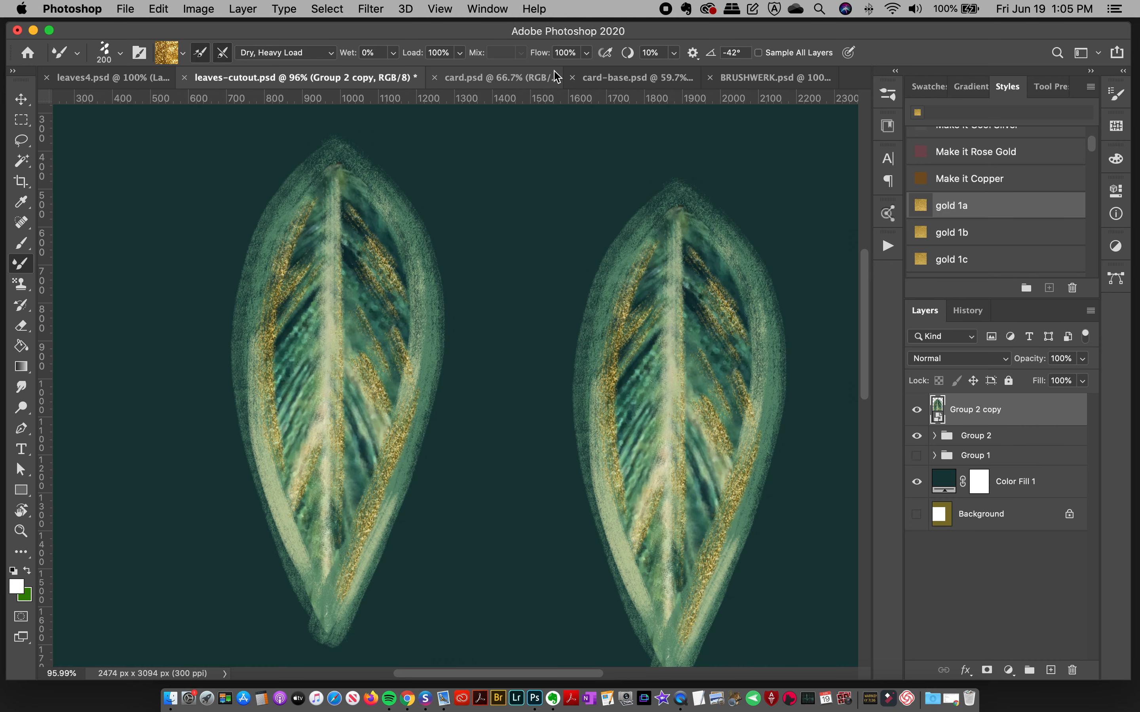
{"action": "left_click", "coordinate": [518, 78]}
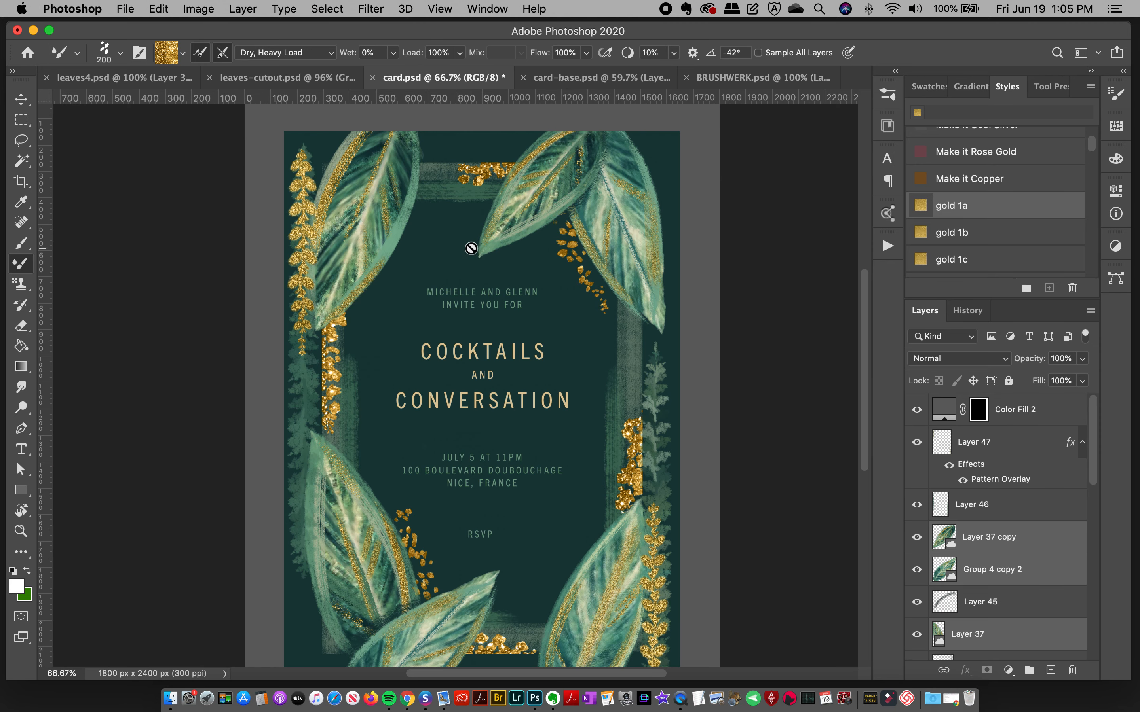
{"action": "left_click", "coordinate": [586, 77]}
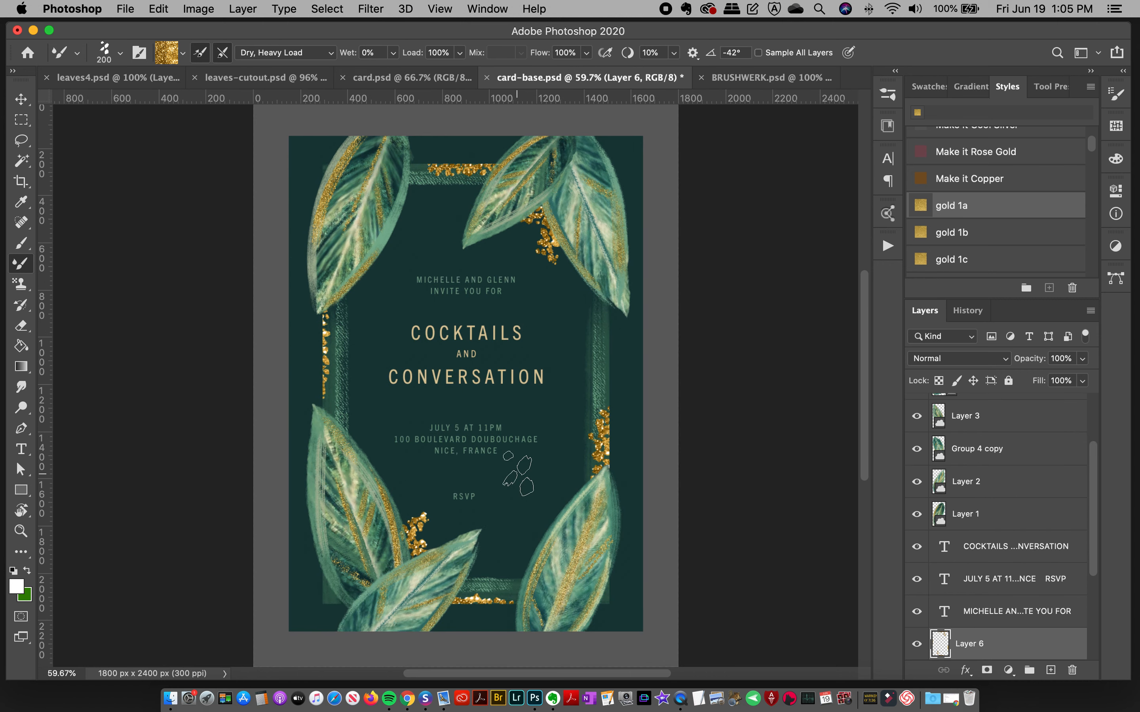
{"action": "left_click", "coordinate": [425, 78]}
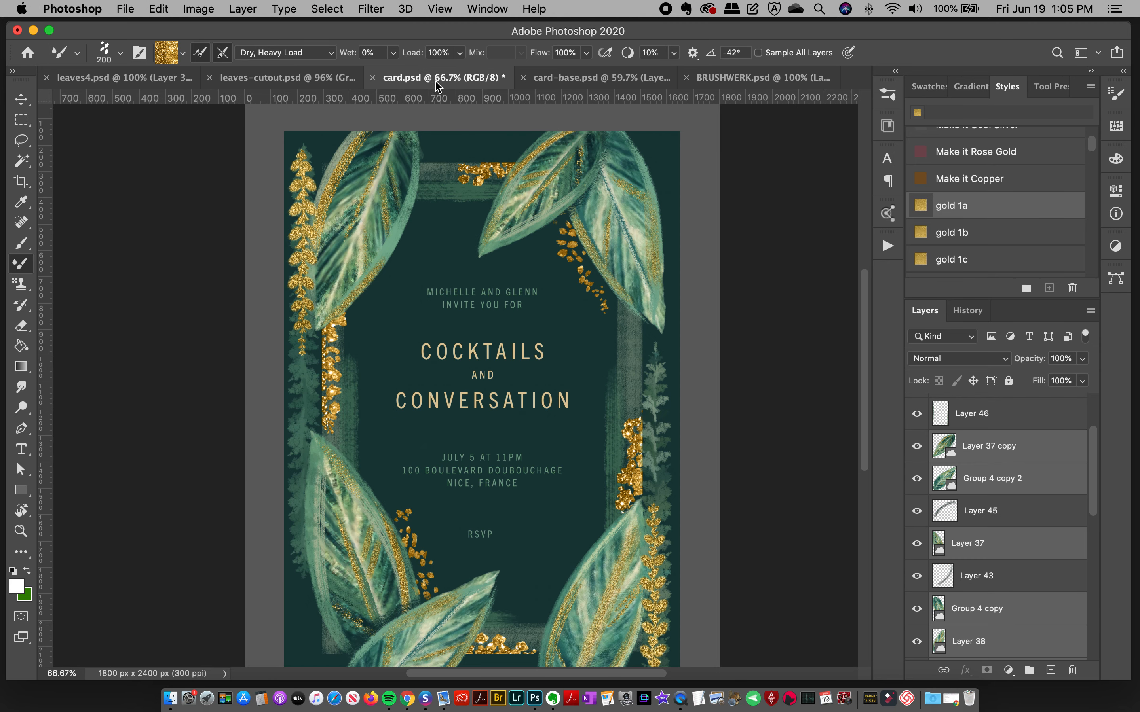
{"action": "left_click", "coordinate": [21, 99]}
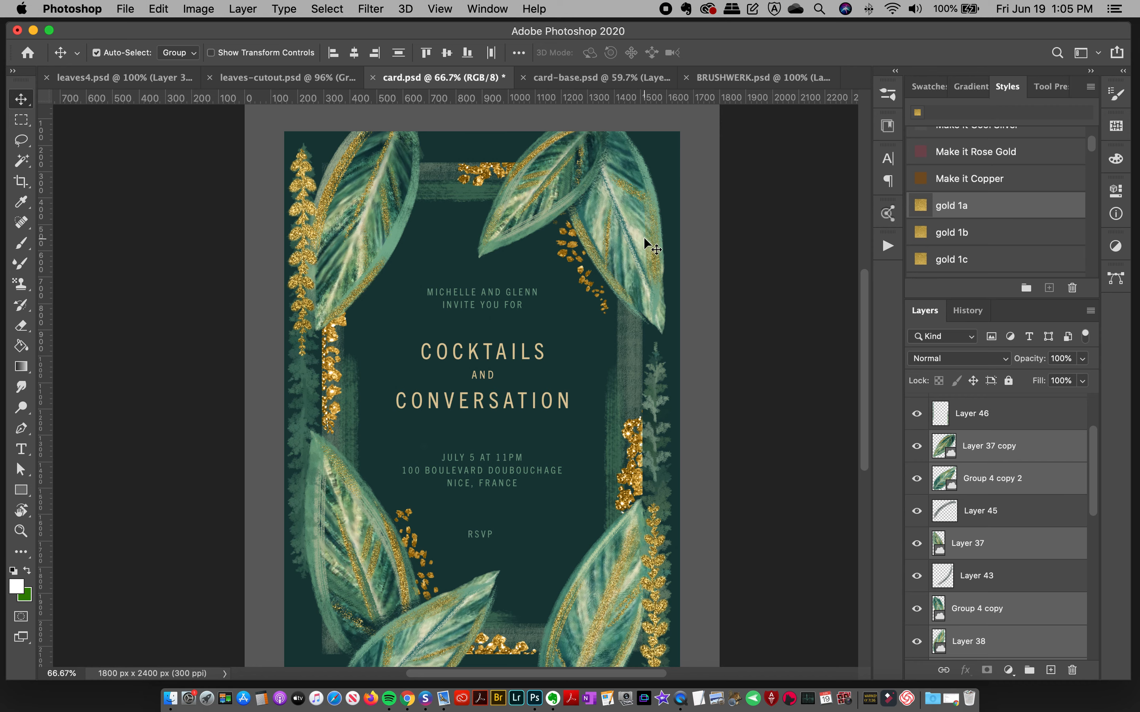
{"action": "scroll", "coordinate": [865, 458], "scroll_direction": "down", "scroll_amount": 3}
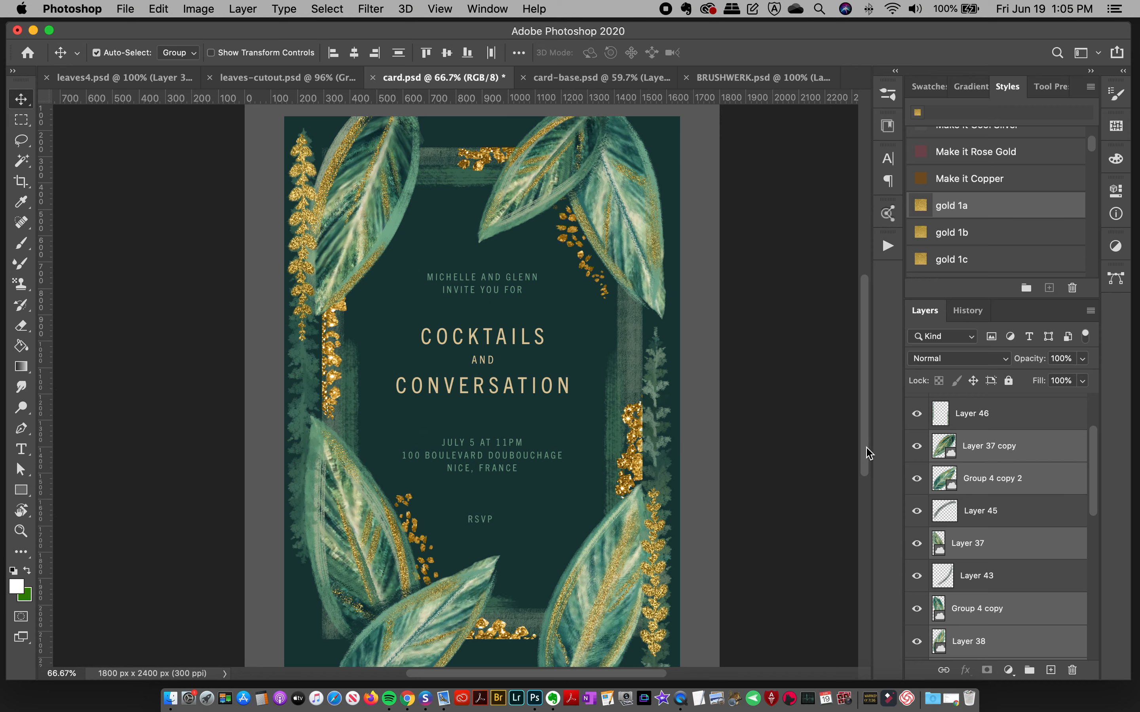
{"action": "left_click", "coordinate": [572, 77]}
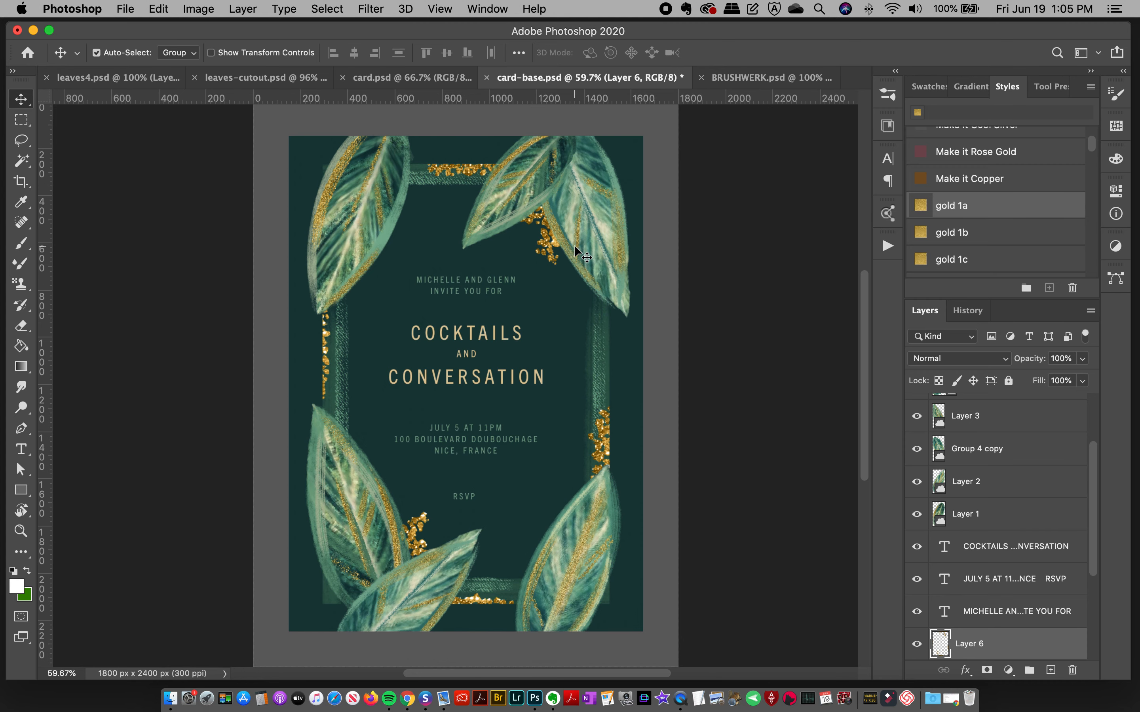
Step: Add a new layer above the upper-right leaf's Group 4 copy layer and activate the Brush Tool
{"action": "left_click", "coordinate": [597, 218]}
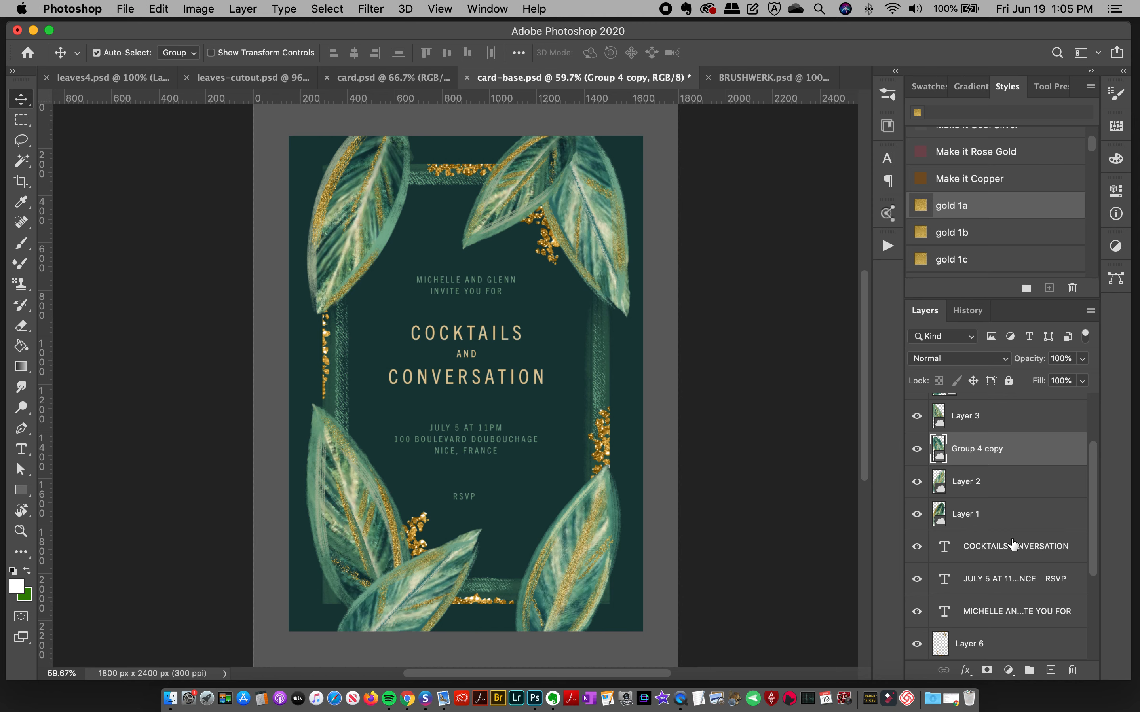
{"action": "left_click", "coordinate": [1043, 669]}
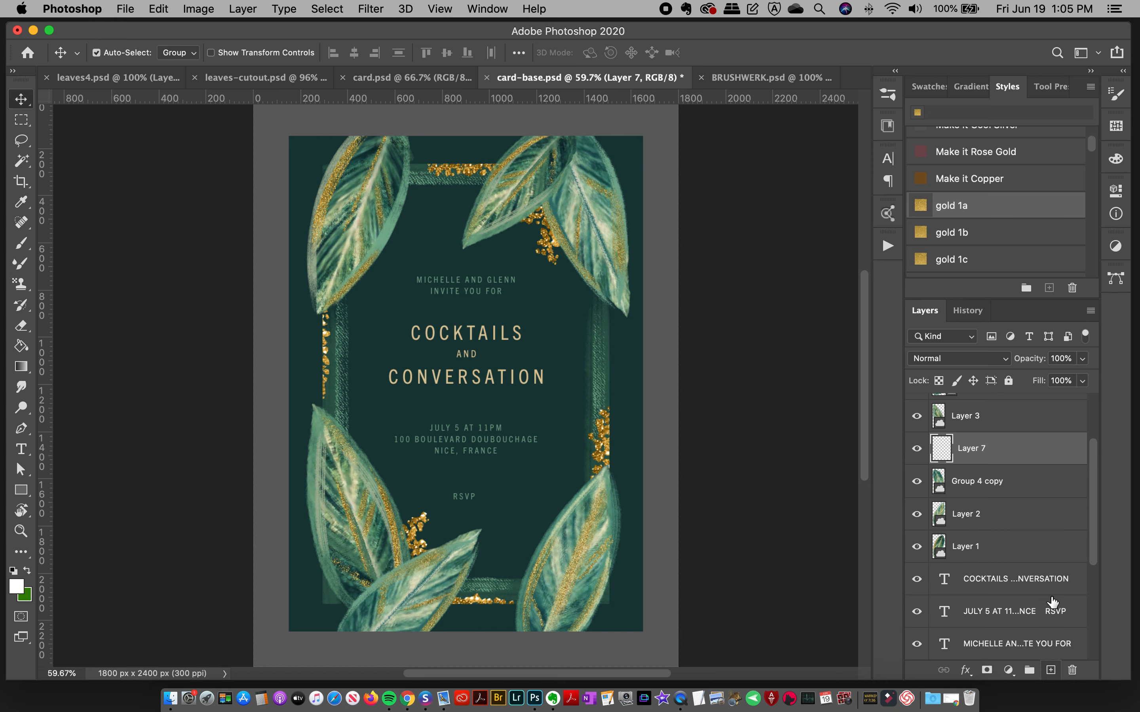
{"action": "left_click", "coordinate": [894, 98]}
{"action": "left_click_drag", "start_coordinate": [869, 289], "coordinate": [879, 150]}
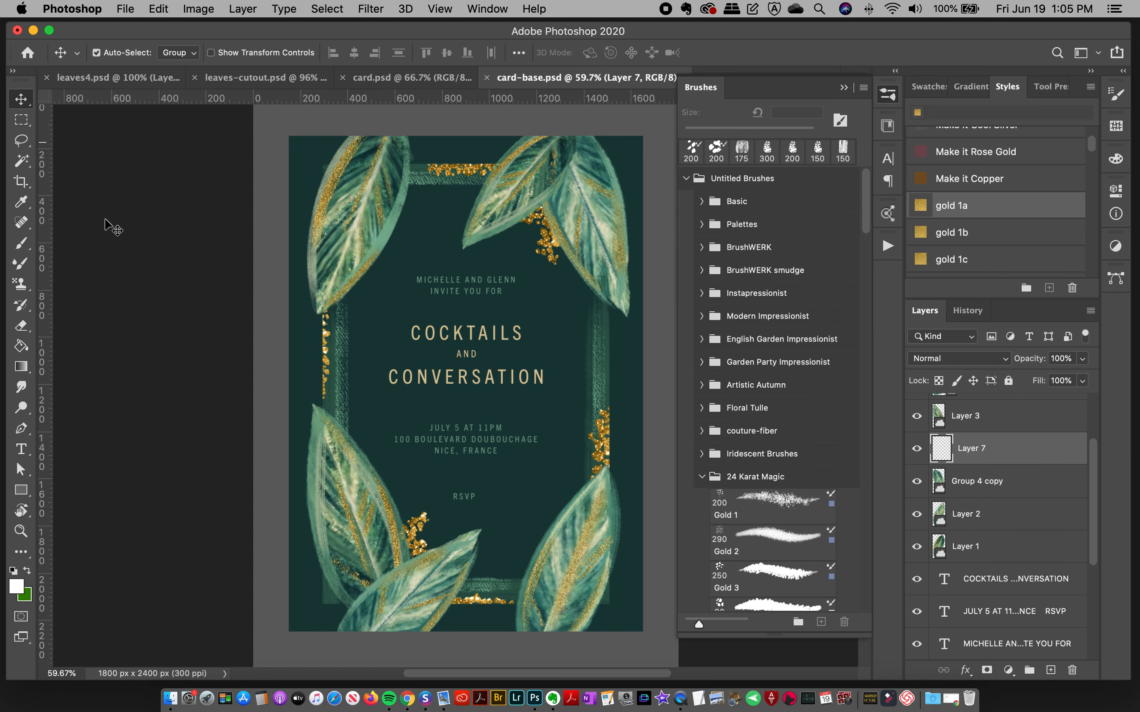
{"action": "left_click", "coordinate": [28, 246]}
{"action": "right_click", "coordinate": [23, 246]}
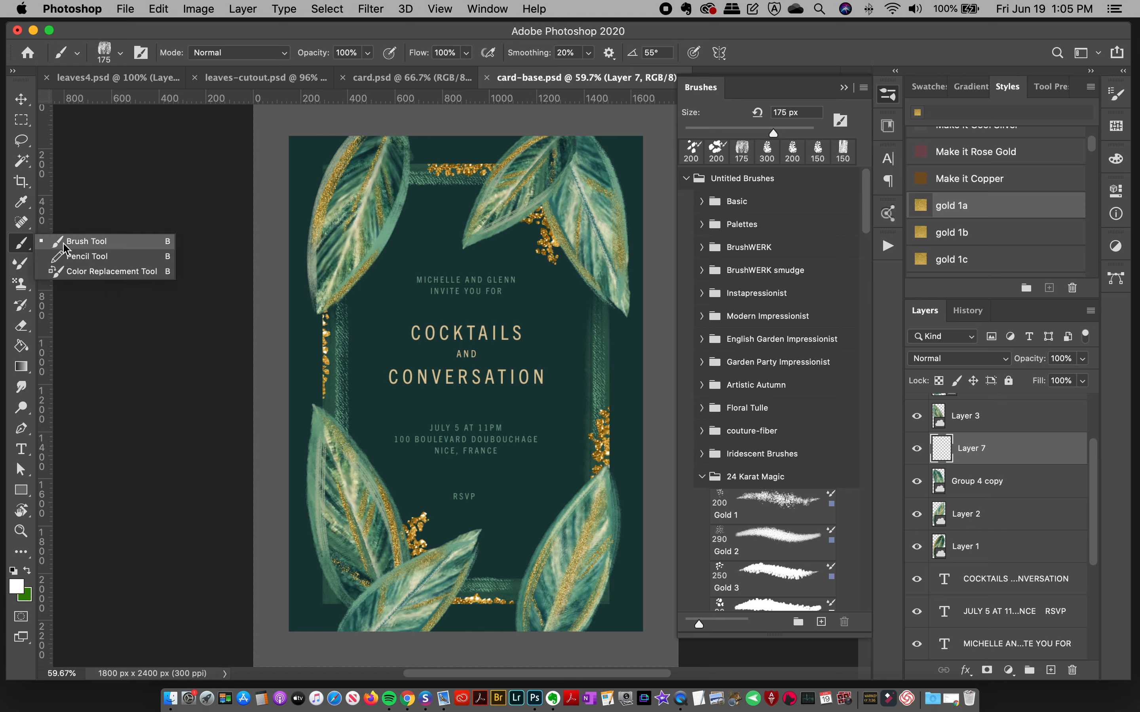
{"action": "left_click", "coordinate": [76, 243]}
Step: Choose the BW dry 7 brush at 150 px from the BrushWERK set
{"action": "left_click", "coordinate": [702, 248]}
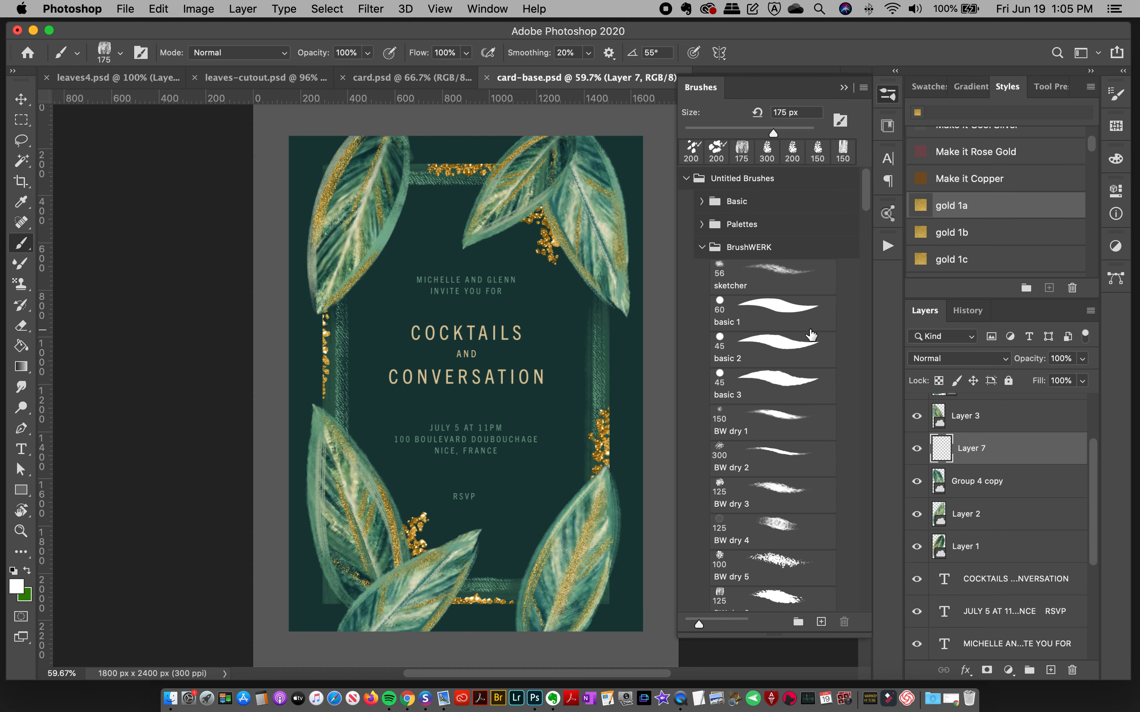
{"action": "scroll", "coordinate": [867, 212], "scroll_direction": "down", "scroll_amount": 5}
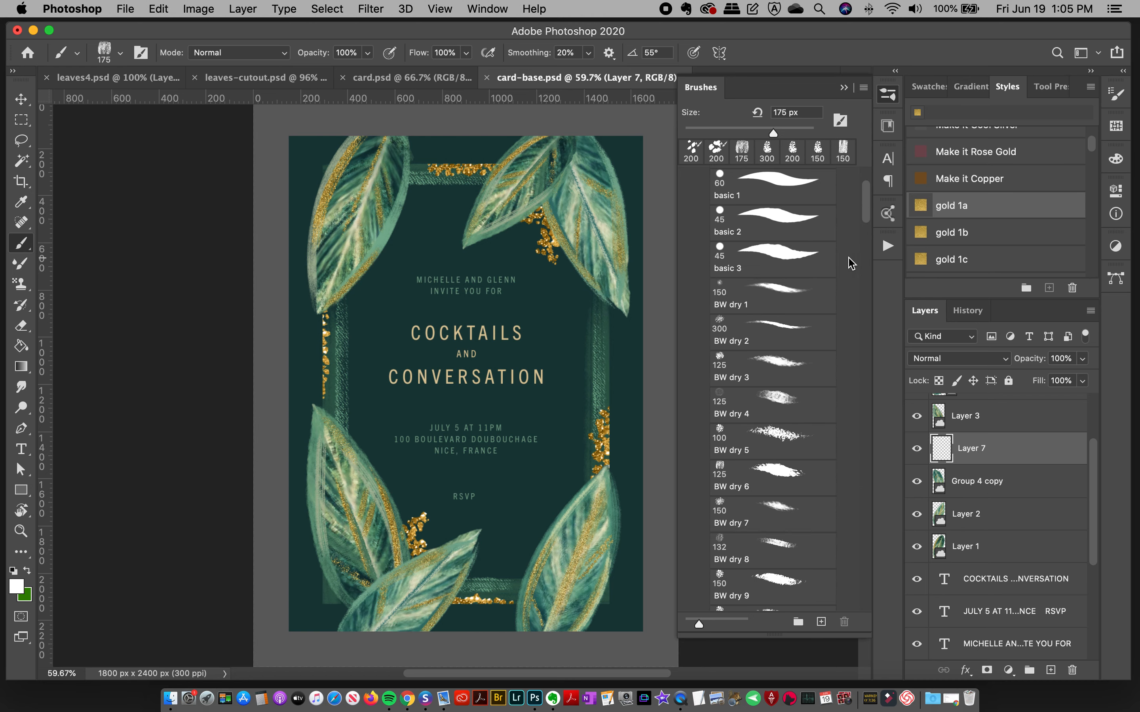
{"action": "left_click", "coordinate": [774, 340]}
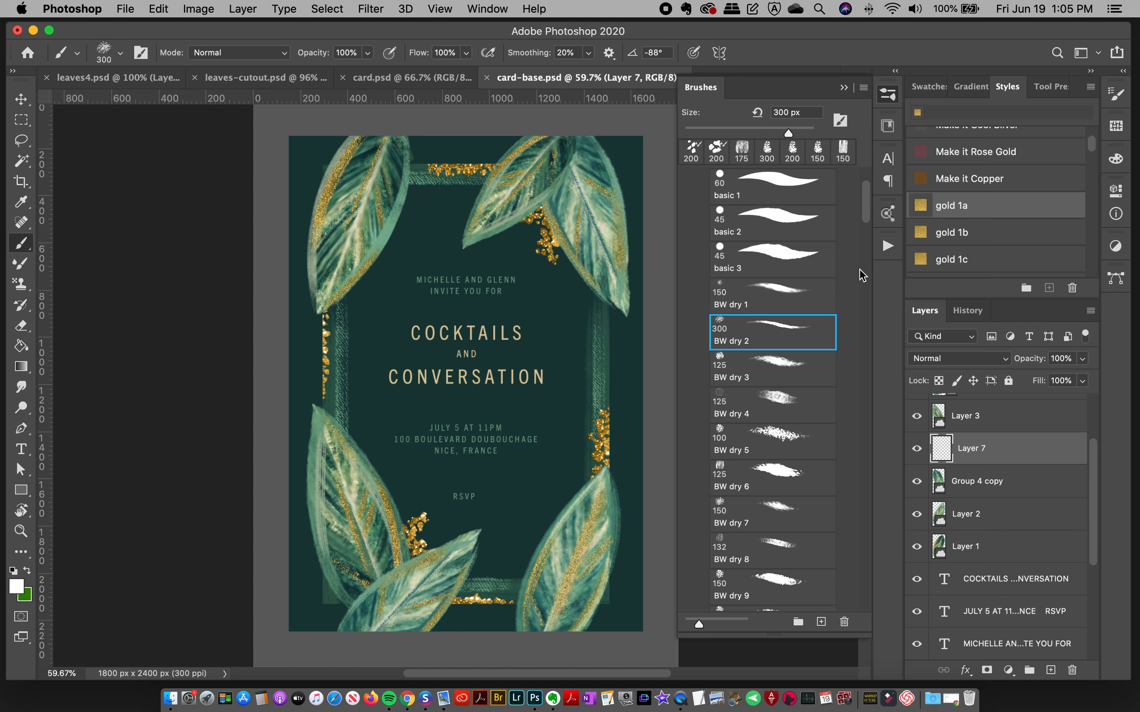
{"action": "left_click", "coordinate": [777, 509]}
{"action": "left_click", "coordinate": [887, 125]}
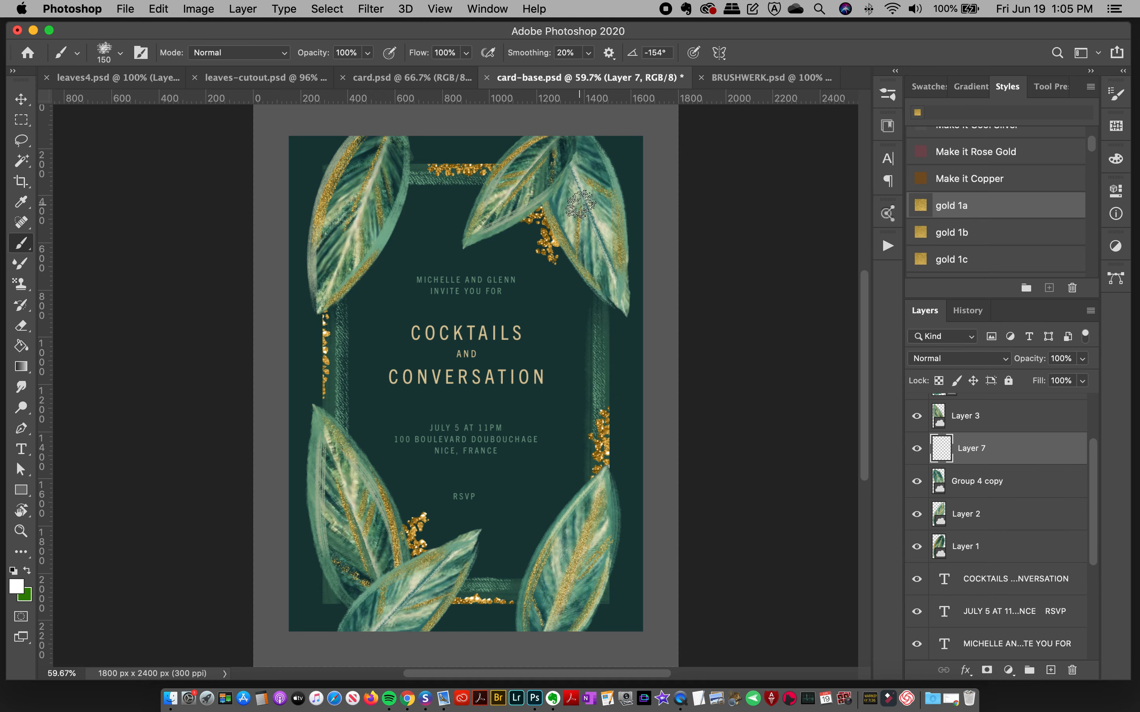
Step: Sample the card's background green 173b39 as the foreground color and try shadow strokes on Layer 7 where the upper-right leaves overlap
{"action": "left_click", "coordinate": [19, 584]}
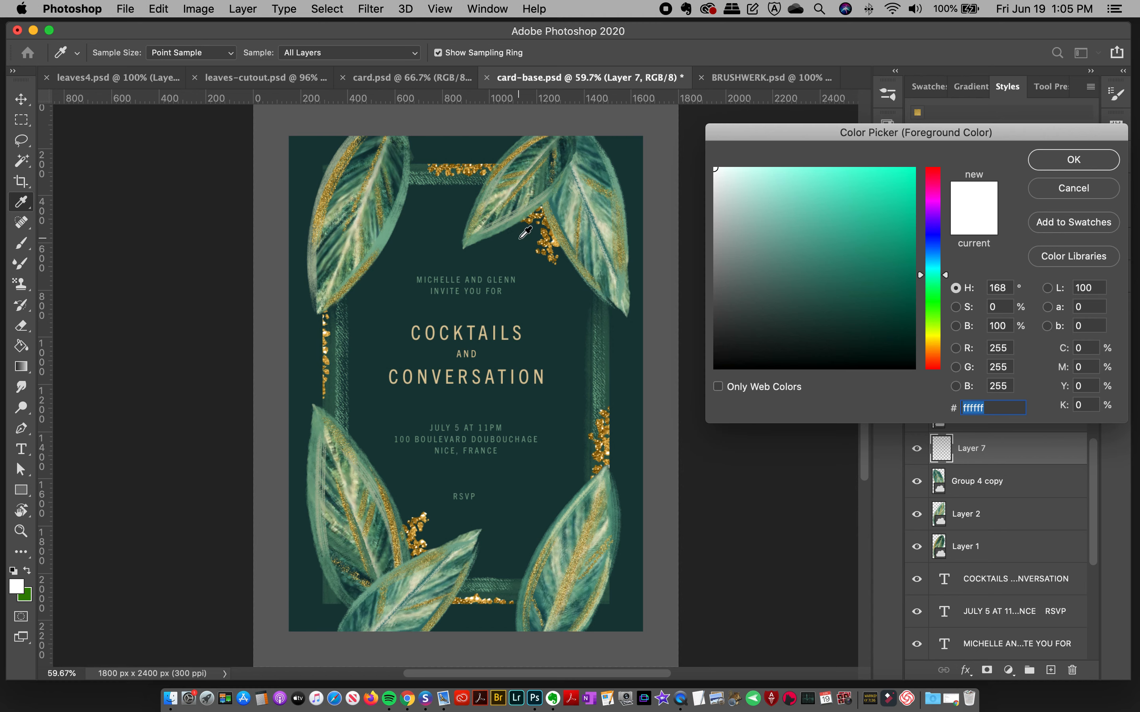
{"action": "left_click", "coordinate": [505, 261]}
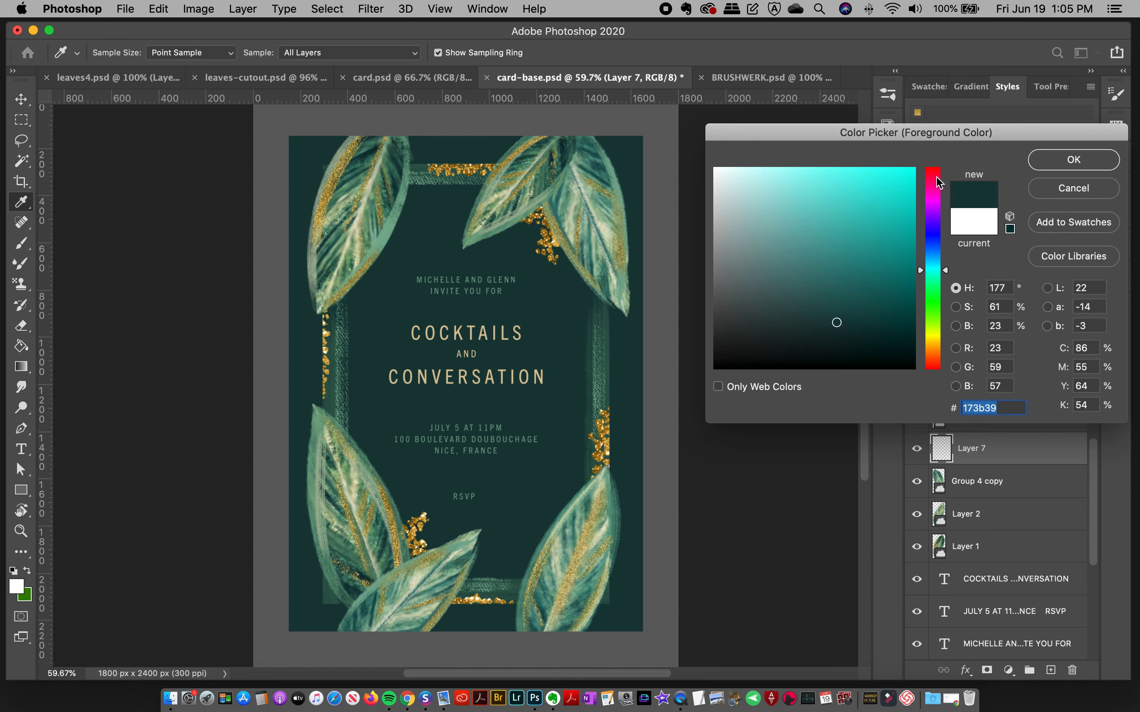
{"action": "left_click", "coordinate": [1073, 160]}
{"action": "key", "text": "super+z"}
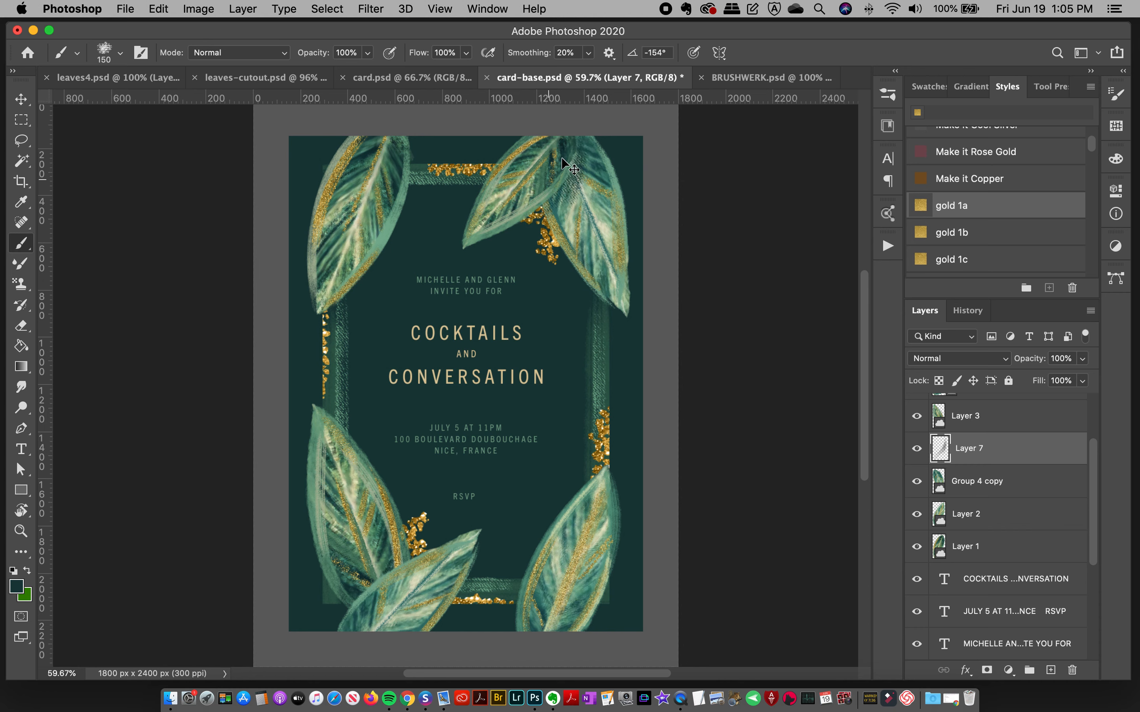
{"action": "left_click_drag", "start_coordinate": [580, 131], "coordinate": [551, 214]}
{"action": "key", "text": "super+z"}
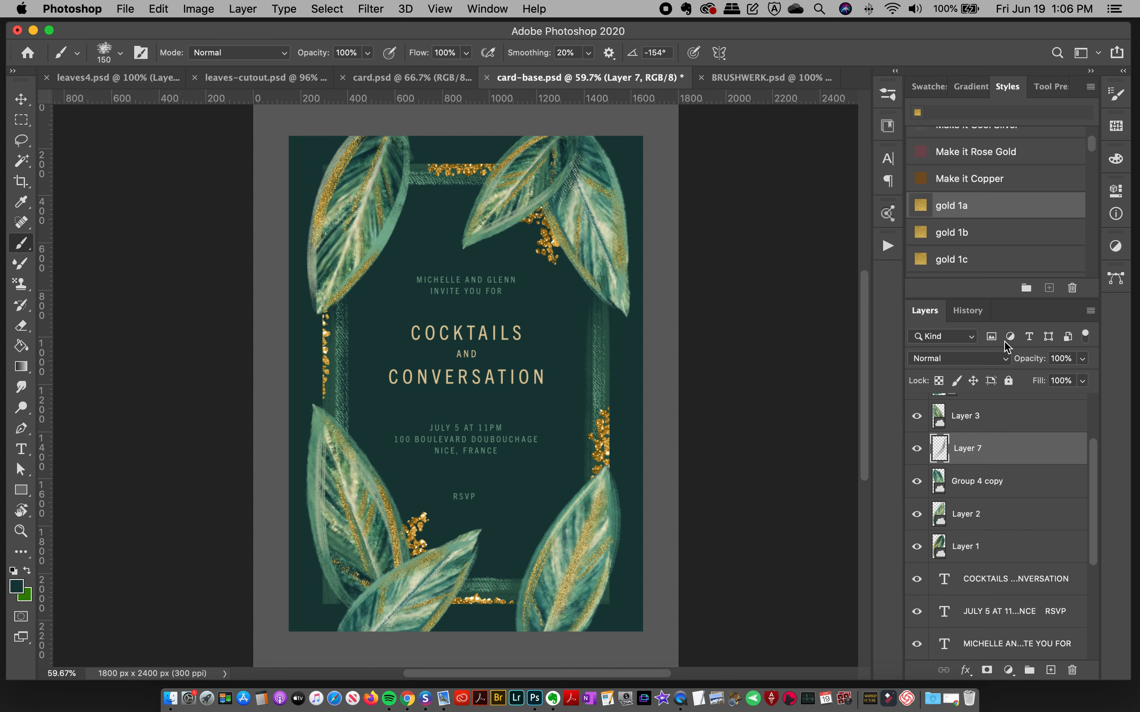
Step: Set Layer 7's blend mode to Multiply and its opacity to 58%
{"action": "left_click", "coordinate": [959, 359]}
{"action": "left_click", "coordinate": [935, 403]}
{"action": "left_click_drag", "start_coordinate": [1083, 358], "coordinate": [1043, 380]}
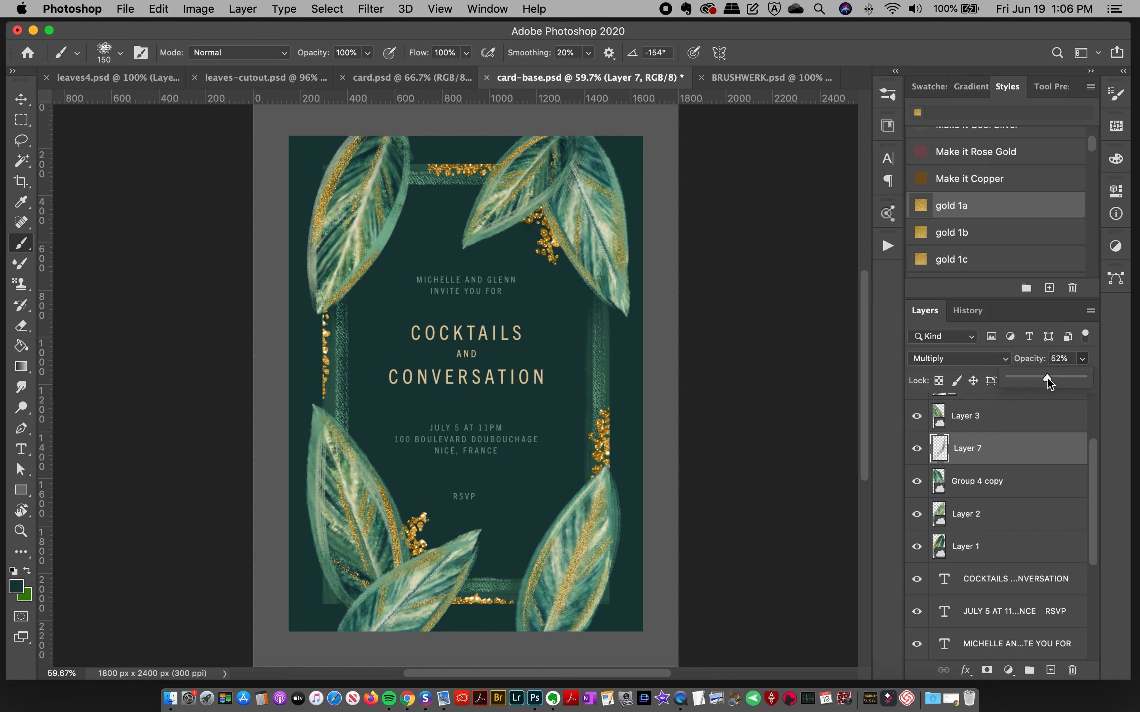
Step: Paint a shadow along the overlap of the two upper-right leaves, redoing unwanted strokes, and lower Layer 7's opacity to 36%
{"action": "left_click", "coordinate": [587, 156]}
{"action": "left_click_drag", "start_coordinate": [576, 163], "coordinate": [564, 197]}
{"action": "key", "text": "super+z"}
{"action": "mouse_move", "coordinate": [580, 134]}
{"action": "left_mouse_down"}
{"action": "mouse_move", "coordinate": [560, 196]}
{"action": "mouse_move", "coordinate": [524, 217]}
{"action": "left_mouse_up"}
{"action": "key", "text": "super+z"}
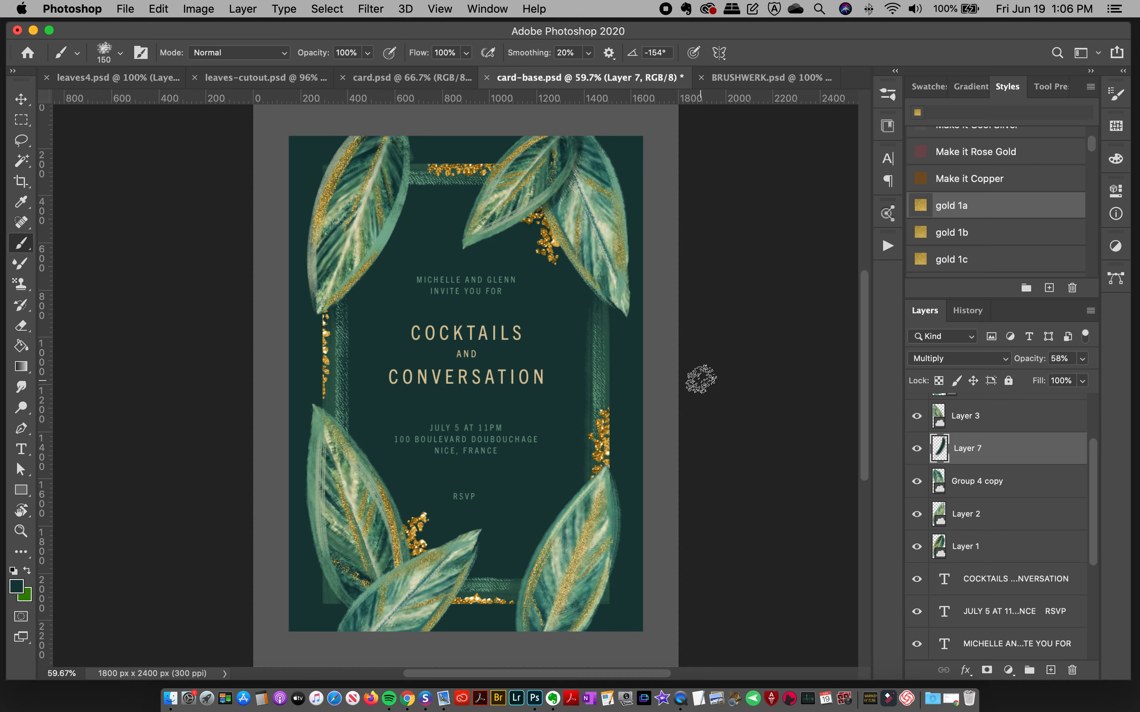
{"action": "key", "text": "super+z"}
{"action": "mouse_move", "coordinate": [579, 132]}
{"action": "left_mouse_down"}
{"action": "mouse_move", "coordinate": [562, 196]}
{"action": "mouse_move", "coordinate": [518, 233]}
{"action": "left_mouse_up"}
{"action": "key", "text": "super+z"}
{"action": "mouse_move", "coordinate": [579, 128]}
{"action": "left_mouse_down"}
{"action": "mouse_move", "coordinate": [574, 179]}
{"action": "mouse_move", "coordinate": [554, 207]}
{"action": "left_mouse_up"}
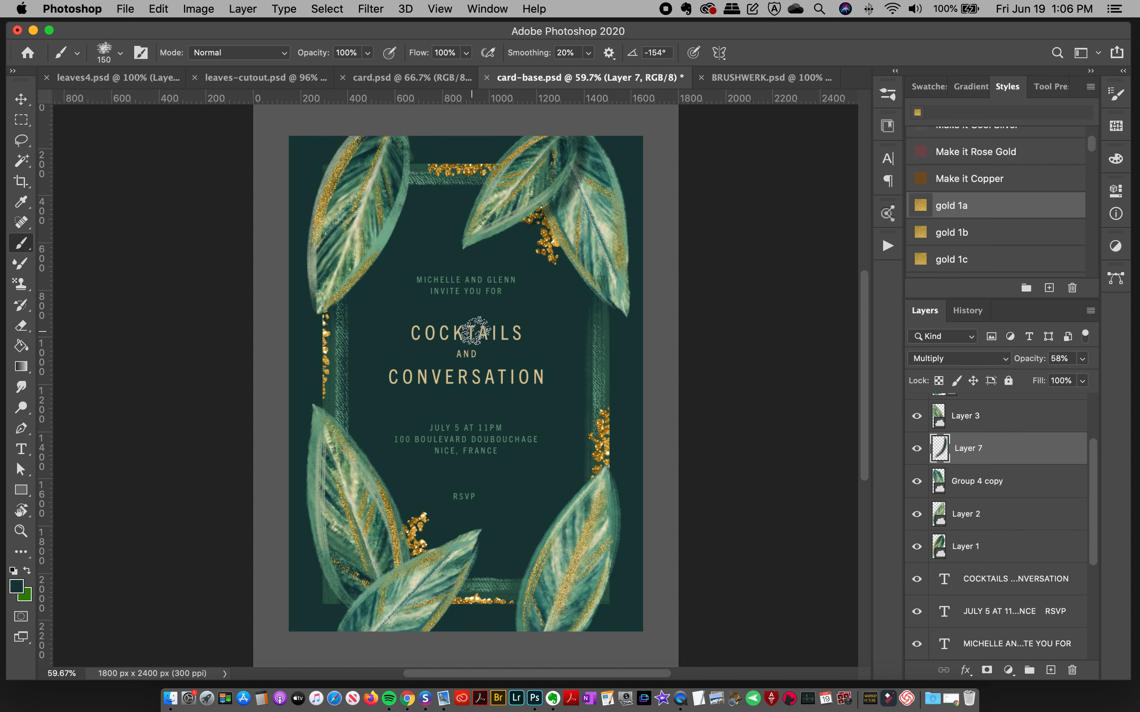
{"action": "left_click_drag", "start_coordinate": [1084, 362], "coordinate": [1038, 382]}
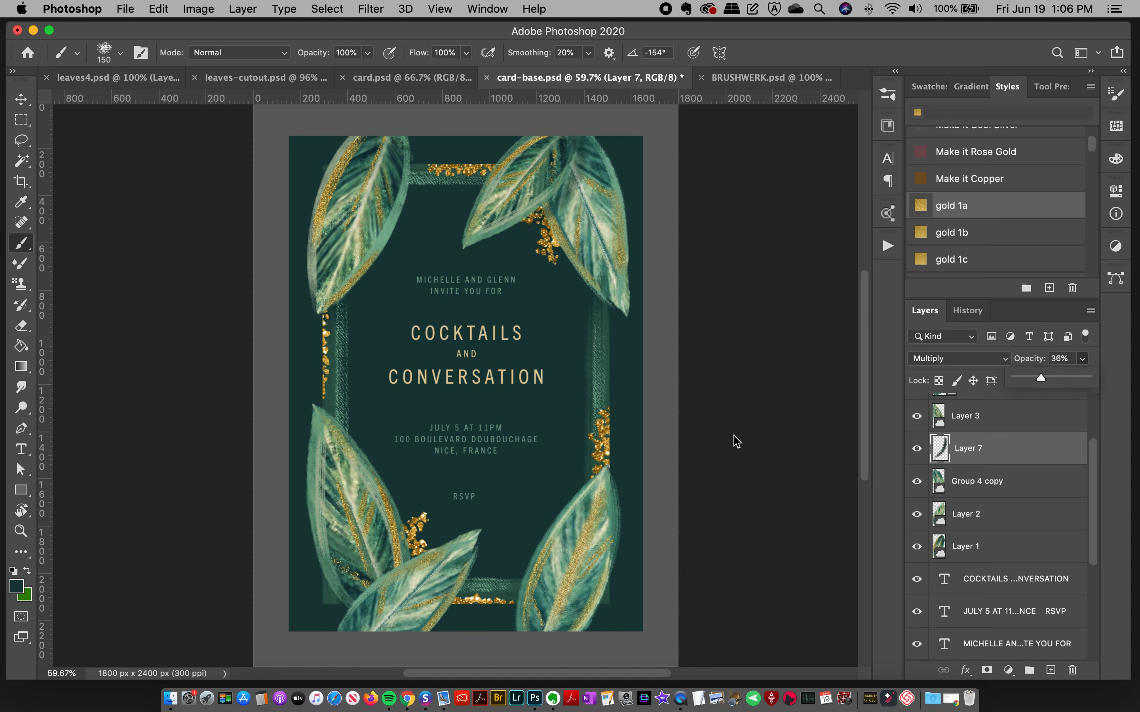
Step: Discard a misplaced stroke over the lower-left leaves, add a new layer above Layer 3 and set it to Multiply
{"action": "mouse_move", "coordinate": [419, 567]}
{"action": "left_mouse_down"}
{"action": "mouse_move", "coordinate": [354, 601]}
{"action": "mouse_move", "coordinate": [353, 614]}
{"action": "left_mouse_up"}
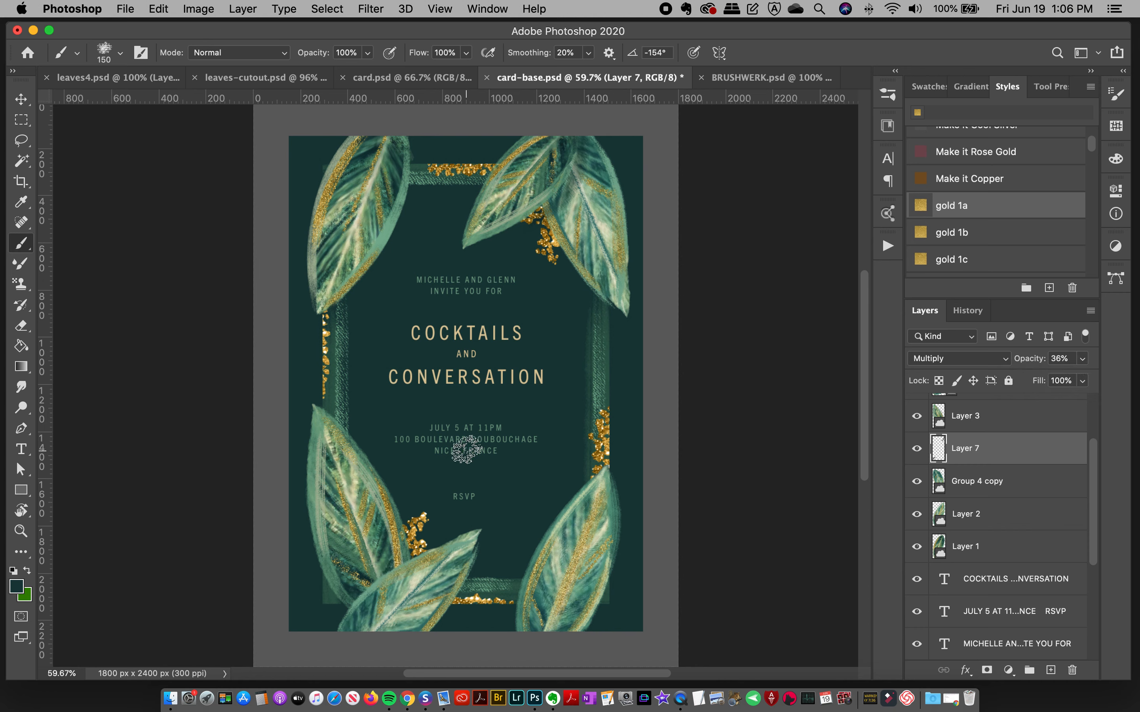
{"action": "key", "text": "super+z"}
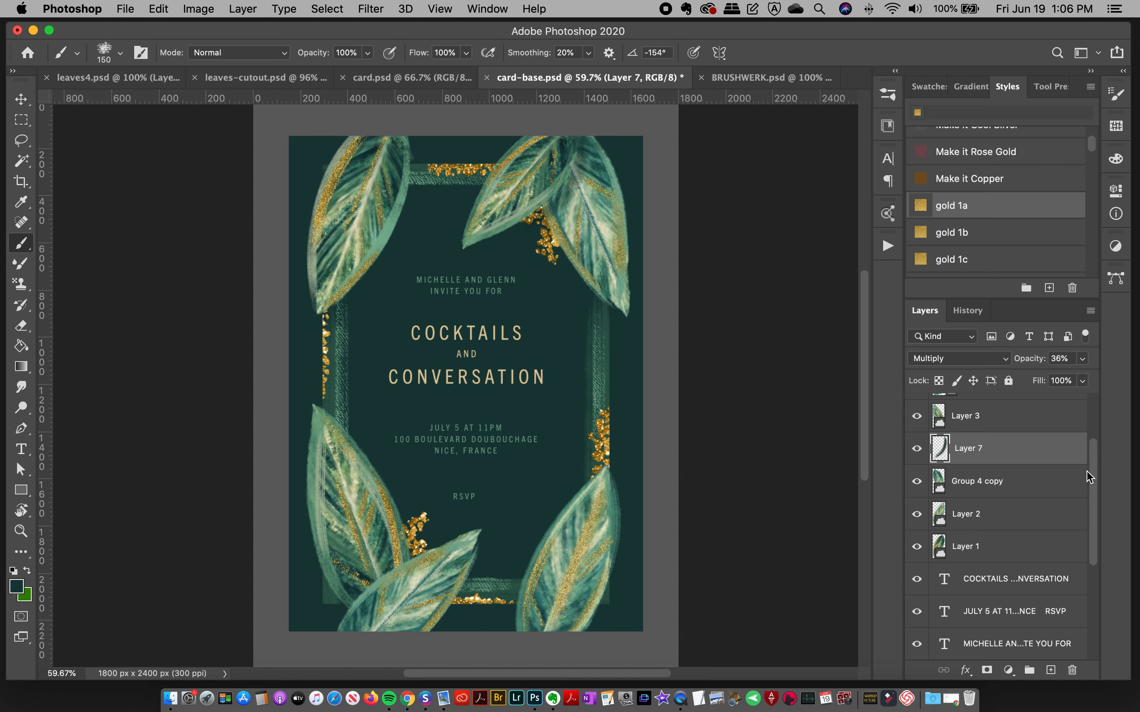
{"action": "left_click_drag", "start_coordinate": [1095, 472], "coordinate": [1092, 438]}
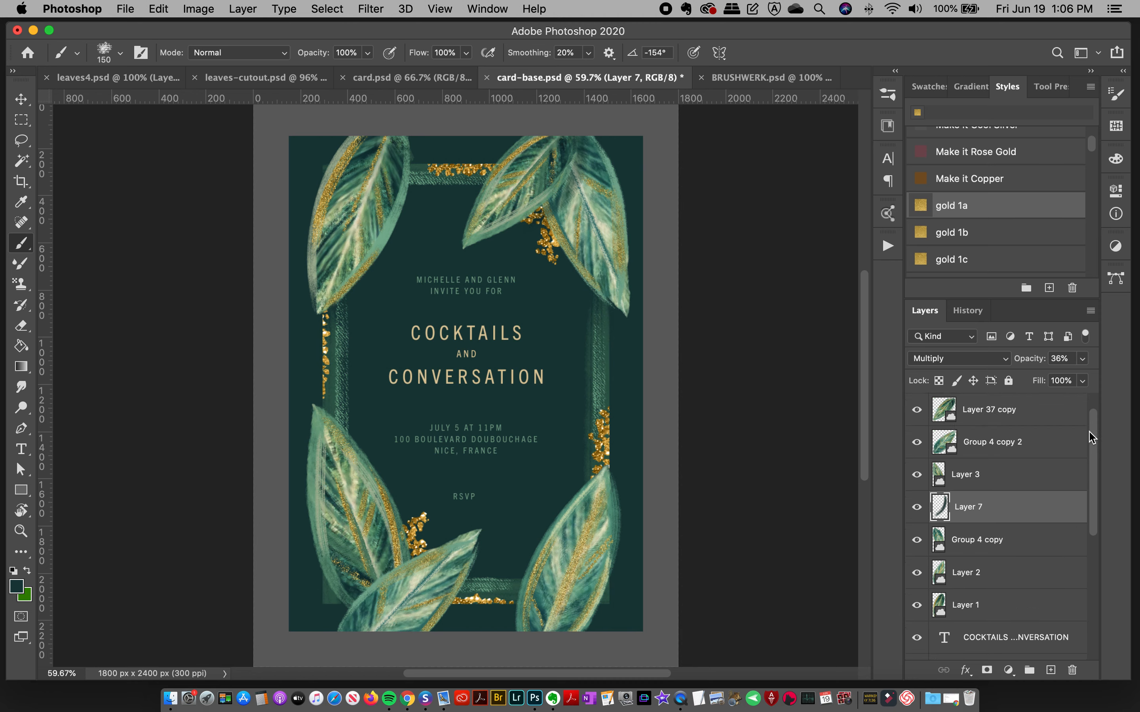
{"action": "left_click", "coordinate": [21, 99]}
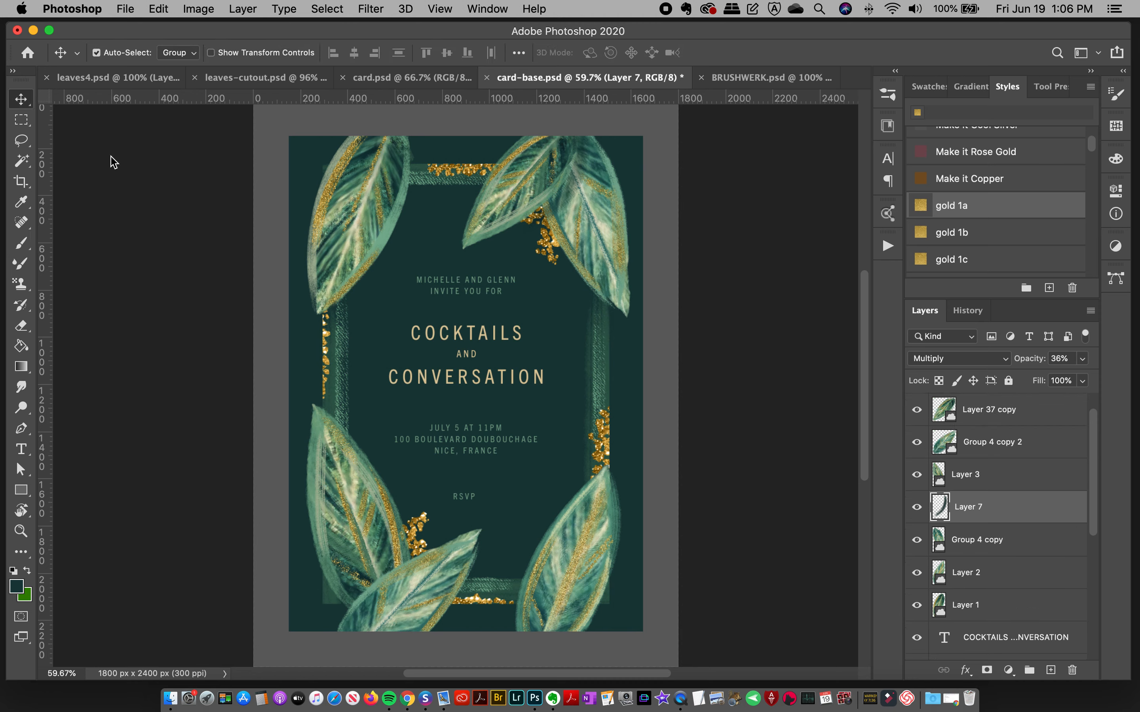
{"action": "left_click", "coordinate": [351, 525]}
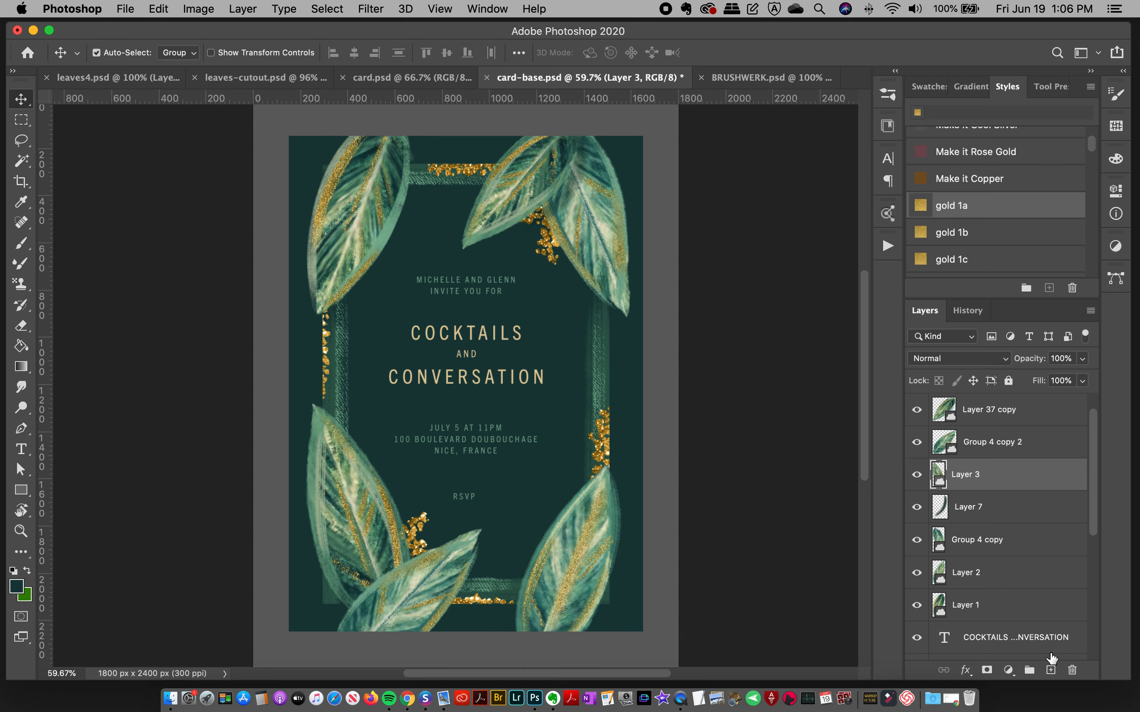
{"action": "left_click", "coordinate": [1050, 671]}
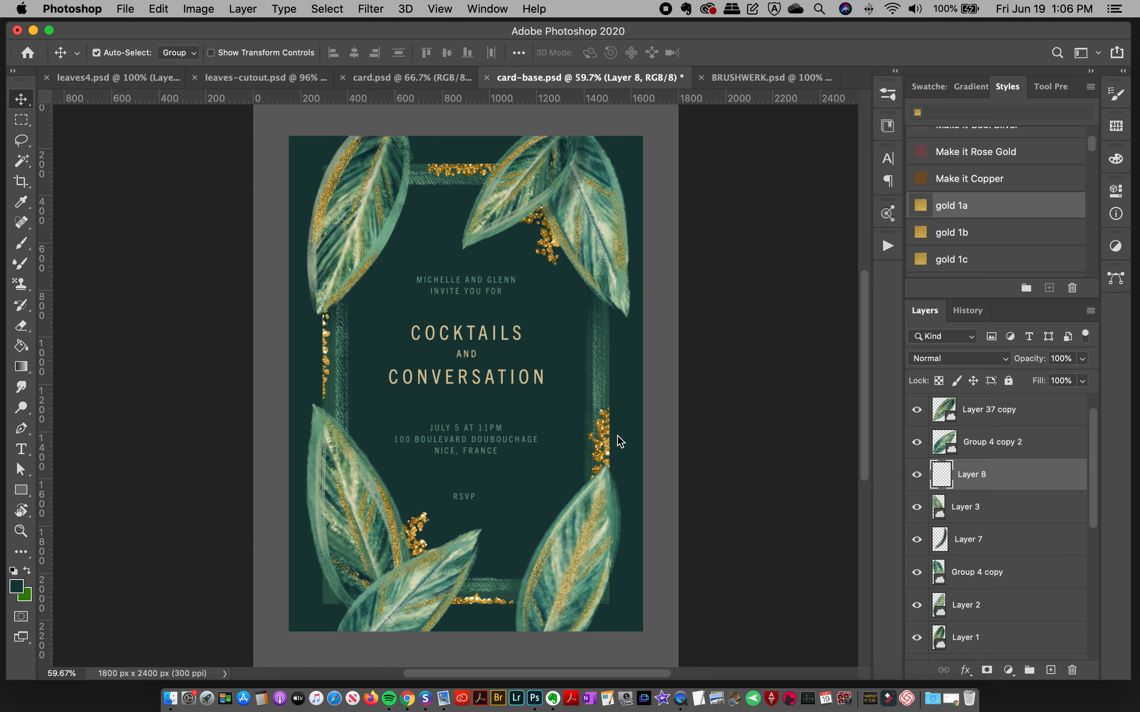
{"action": "left_click", "coordinate": [20, 244]}
{"action": "left_click", "coordinate": [961, 360]}
{"action": "left_click", "coordinate": [942, 402]}
Step: Paint a shadow on Layer 8 where the two lower-left leaves overlap, redoing strokes and enlarging the brush to 200 px
{"action": "left_click_drag", "start_coordinate": [397, 563], "coordinate": [347, 613]}
{"action": "key", "text": "super+z"}
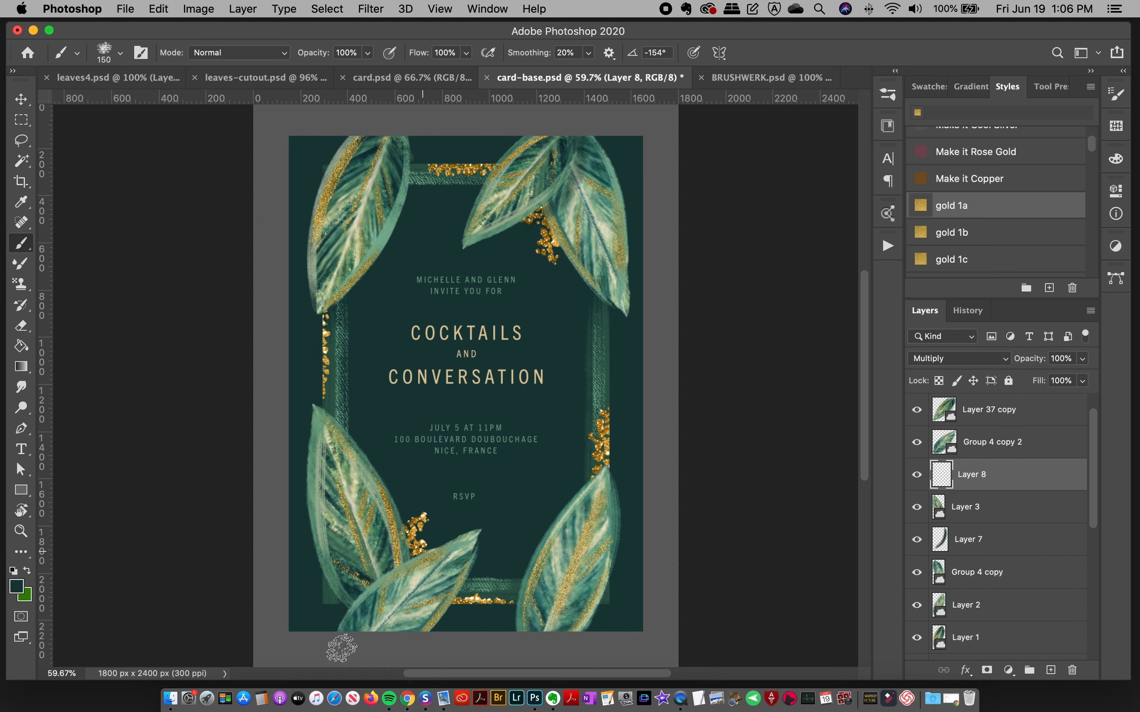
{"action": "mouse_move", "coordinate": [413, 557]}
{"action": "left_mouse_down"}
{"action": "mouse_move", "coordinate": [377, 579]}
{"action": "mouse_move", "coordinate": [349, 657]}
{"action": "left_mouse_up"}
{"action": "key", "text": "super+z"}
{"action": "key", "text": "bracketright"}
{"action": "key", "text": "bracketright"}
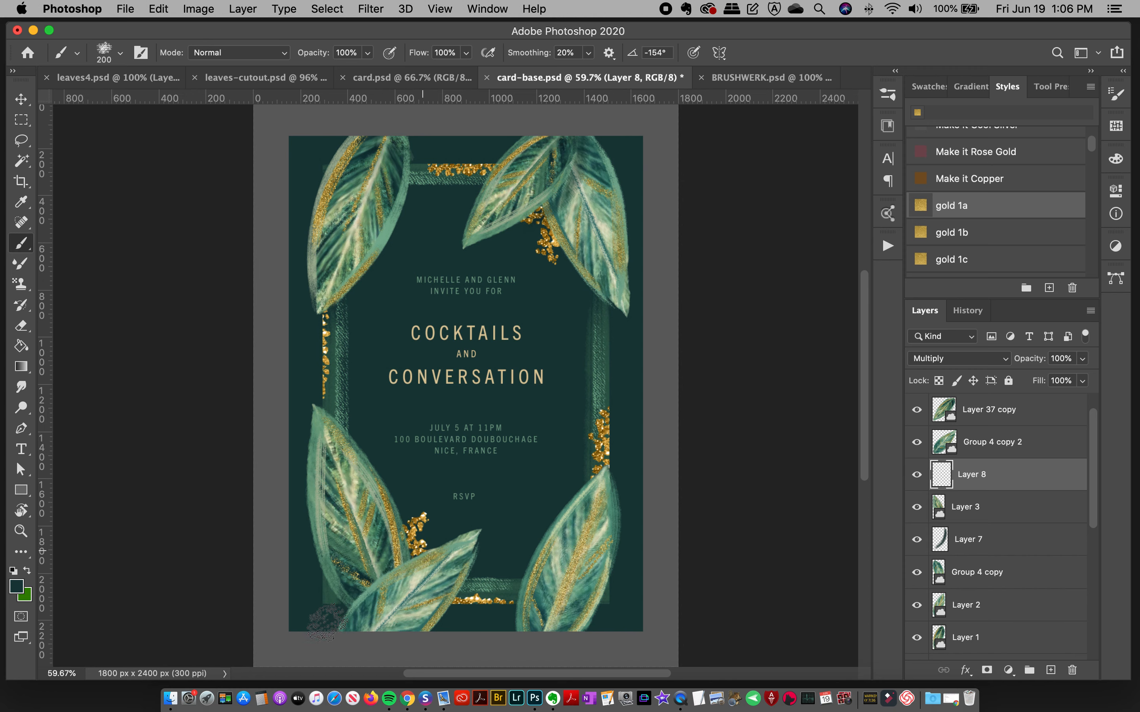
{"action": "left_click_drag", "start_coordinate": [416, 549], "coordinate": [338, 618]}
Step: Lower Layer 8's opacity to 33%
{"action": "left_click", "coordinate": [991, 381]}
{"action": "left_click", "coordinate": [1082, 358]}
{"action": "left_click_drag", "start_coordinate": [1039, 377], "coordinate": [1034, 379]}
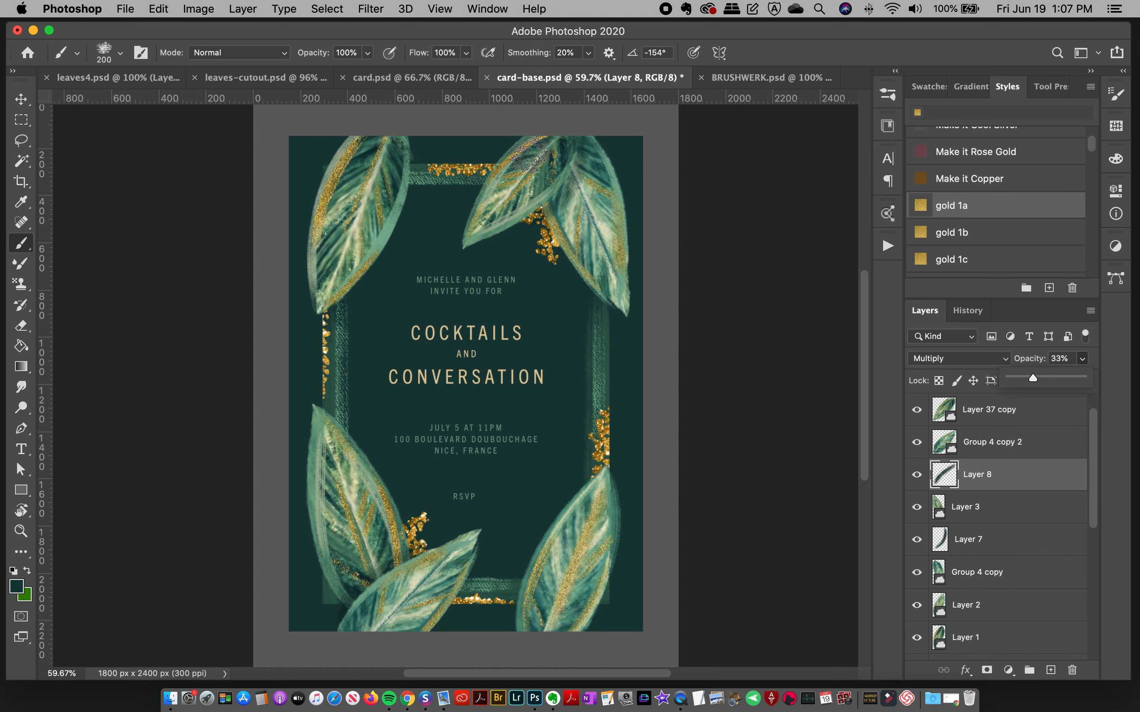
{"action": "left_click", "coordinate": [565, 168]}
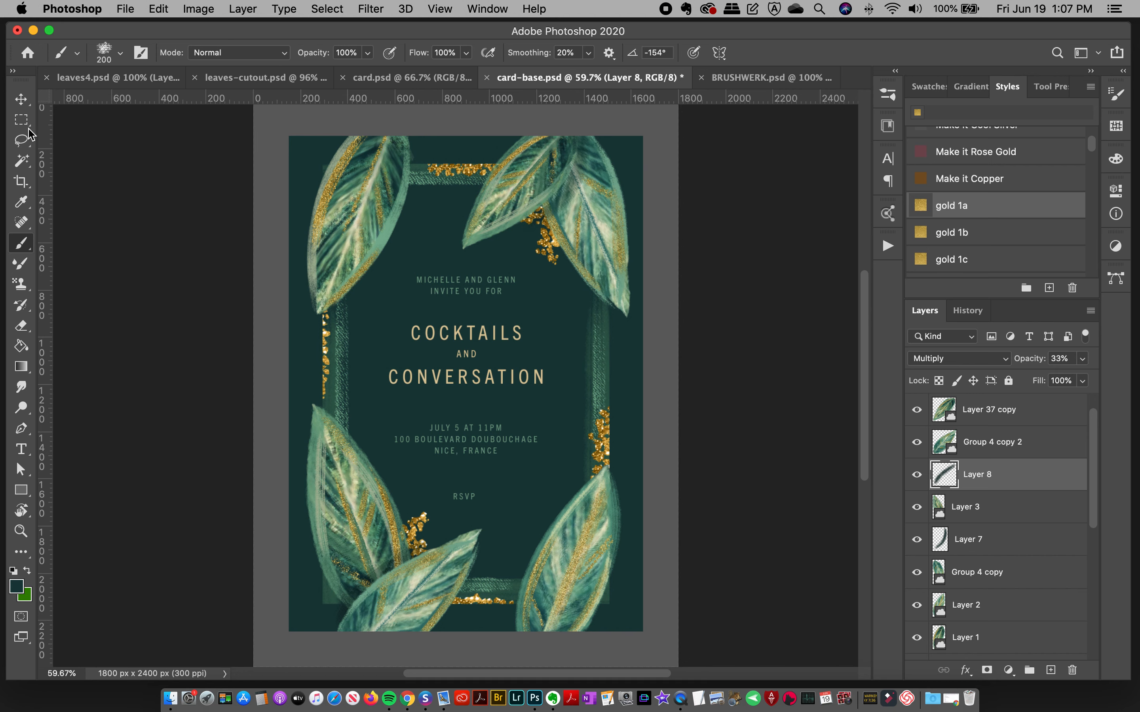
Step: Switch to card.psd with the Move tool, select the gold foliage on Layer 47 and hide that layer
{"action": "left_click", "coordinate": [21, 100]}
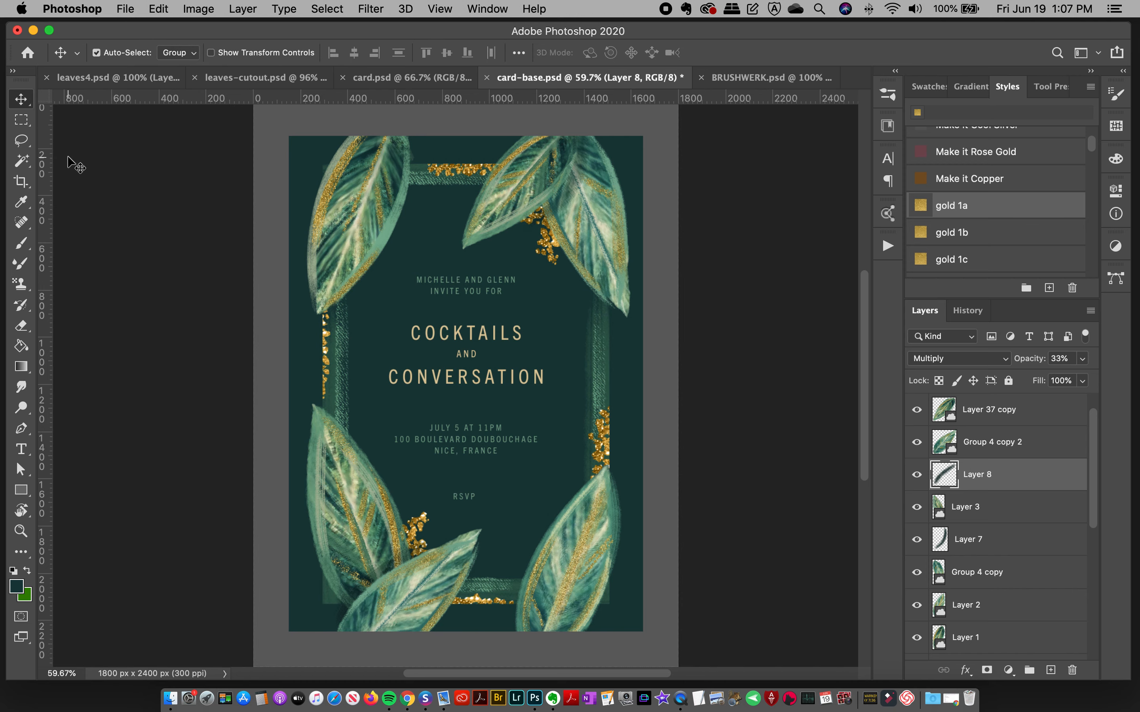
{"action": "left_click", "coordinate": [445, 77]}
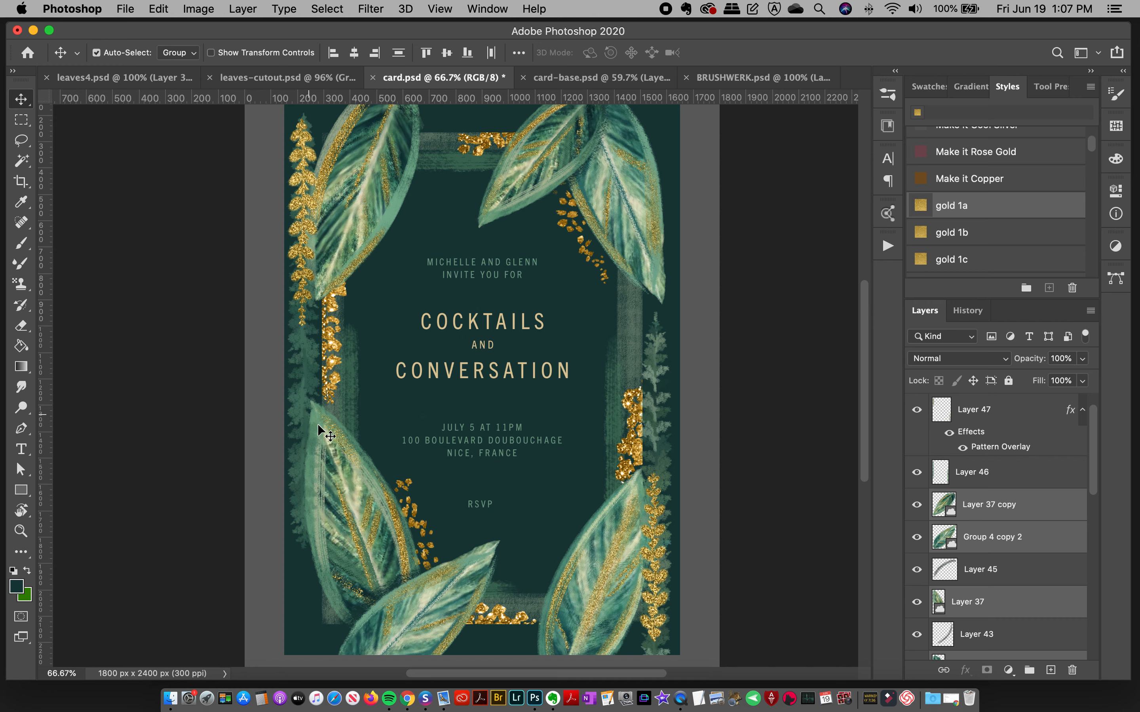
{"action": "left_click", "coordinate": [658, 533]}
{"action": "left_click", "coordinate": [916, 410]}
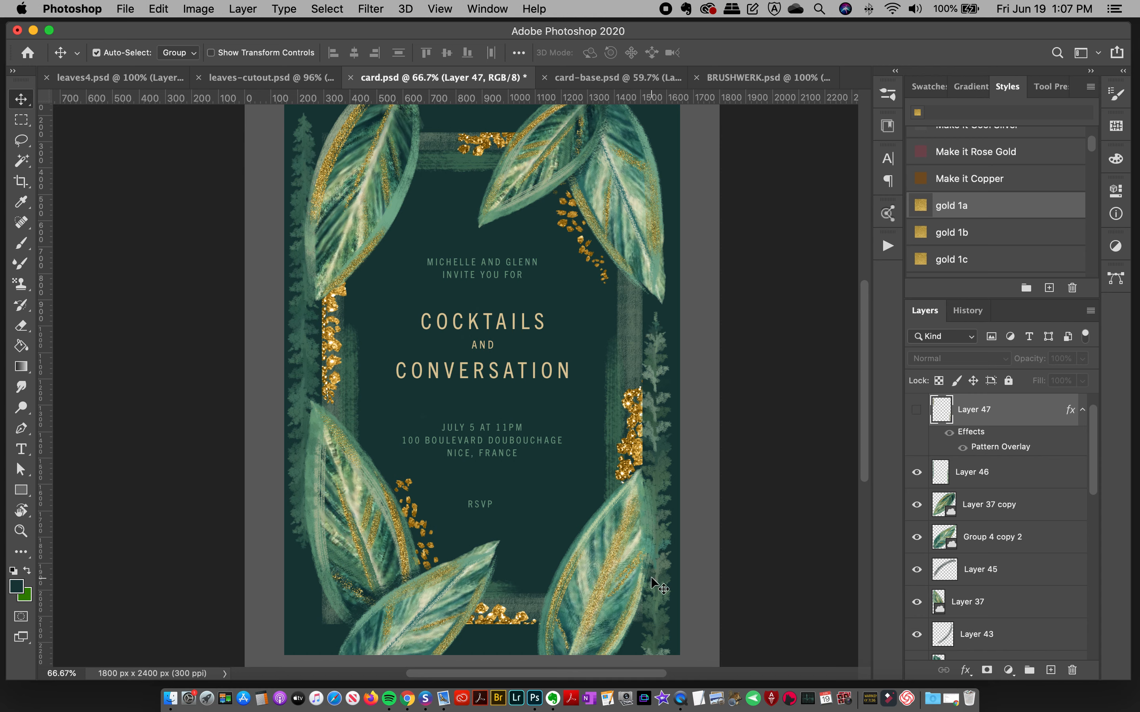
Step: Browse the brush library to the Product Specific set and expand its spring botanicals group
{"action": "left_click", "coordinate": [888, 95]}
{"action": "mouse_move", "coordinate": [864, 238]}
{"action": "left_mouse_down"}
{"action": "mouse_move", "coordinate": [843, 462]}
{"action": "mouse_move", "coordinate": [790, 595]}
{"action": "mouse_move", "coordinate": [797, 585]}
{"action": "left_mouse_up"}
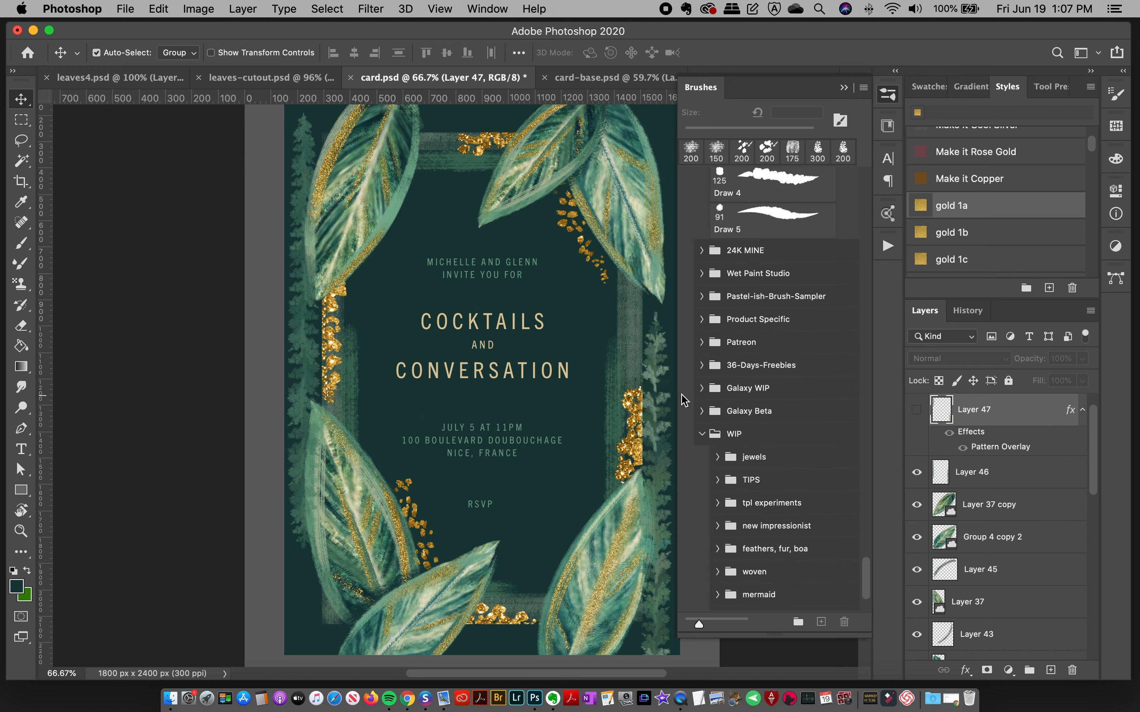
{"action": "left_click", "coordinate": [702, 321]}
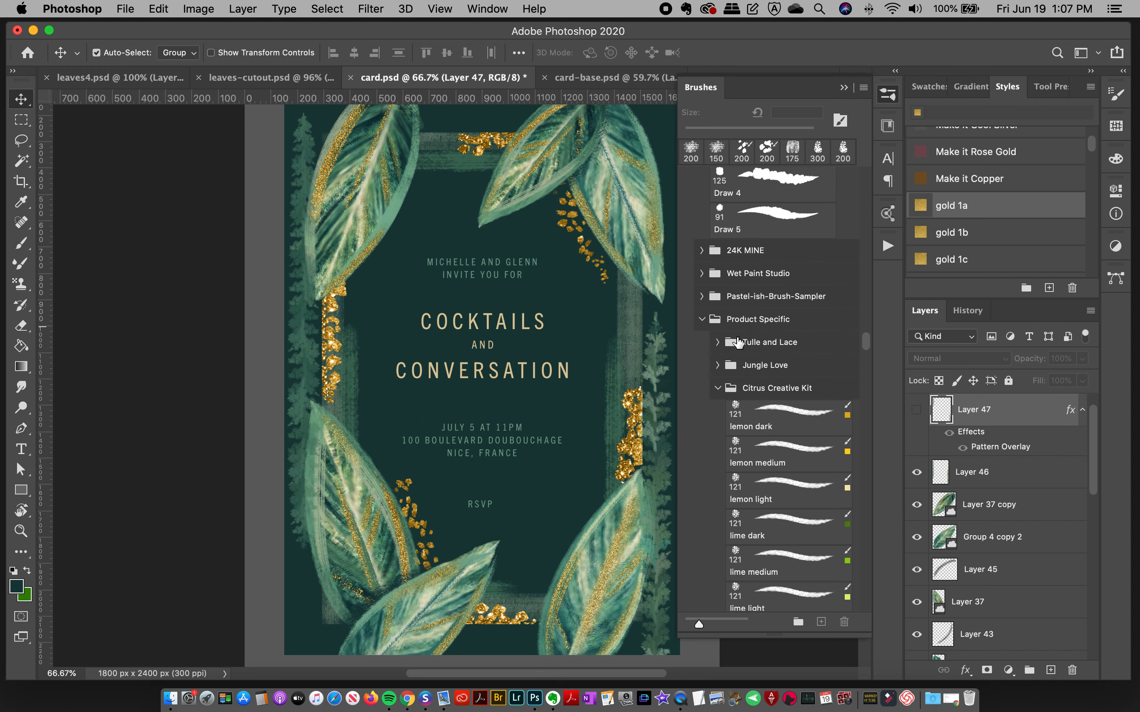
{"action": "left_click", "coordinate": [727, 388]}
{"action": "left_click", "coordinate": [743, 408]}
{"action": "left_click_drag", "start_coordinate": [864, 395], "coordinate": [857, 443]}
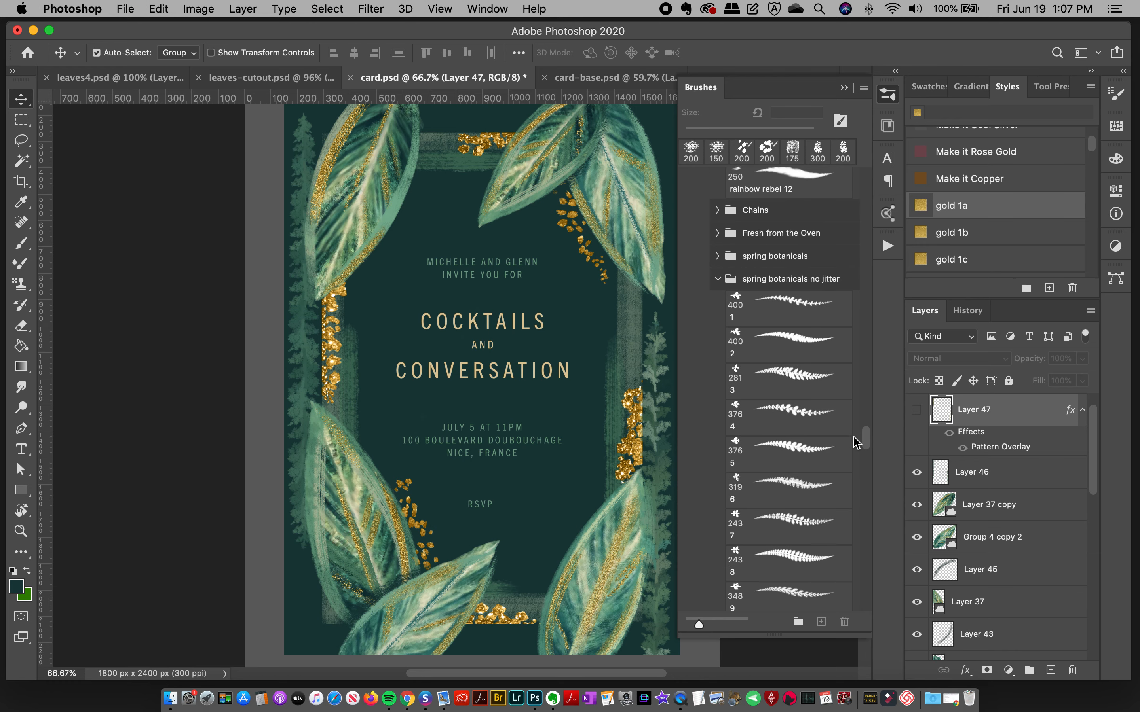
{"action": "left_click", "coordinate": [718, 257]}
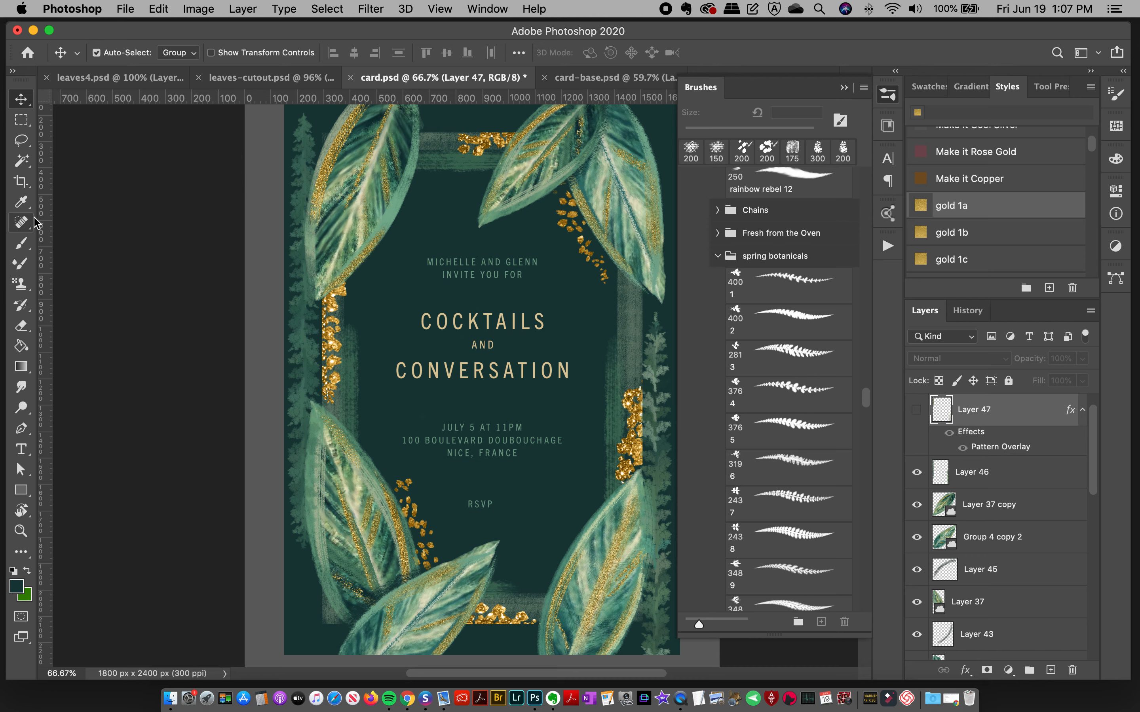
Step: Sample a muted green from the upper-left leaf as the foreground color and reactivate the Brush Tool
{"action": "left_click", "coordinate": [22, 204]}
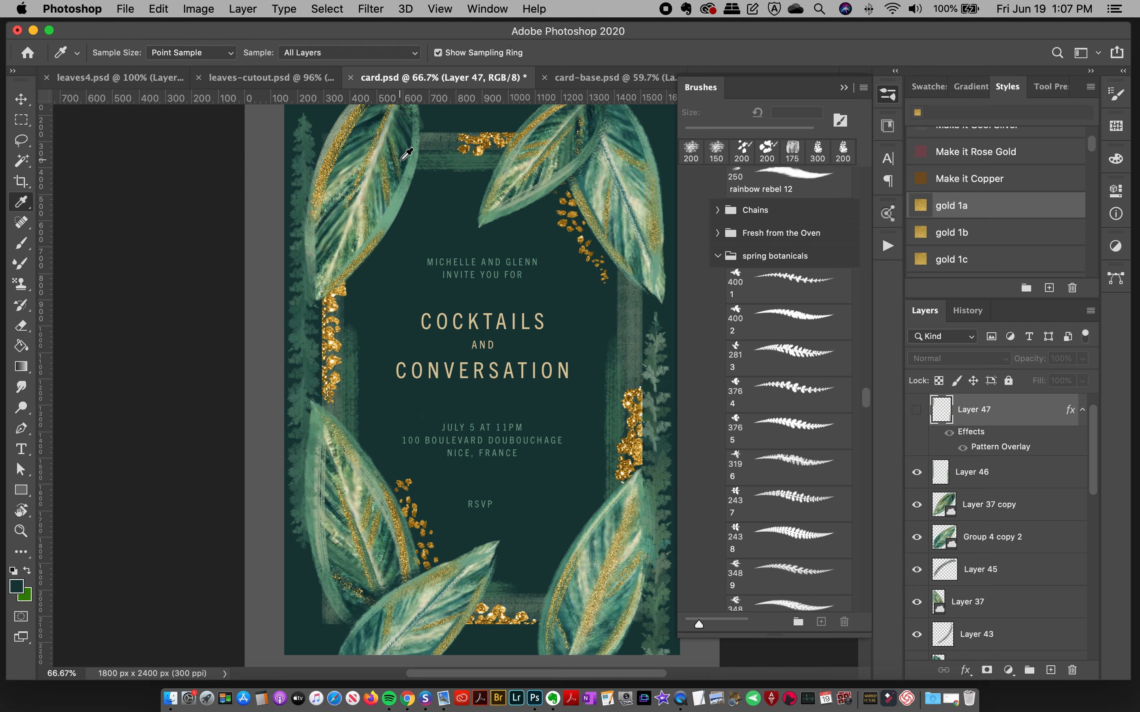
{"action": "left_click", "coordinate": [364, 149]}
{"action": "left_click", "coordinate": [21, 243]}
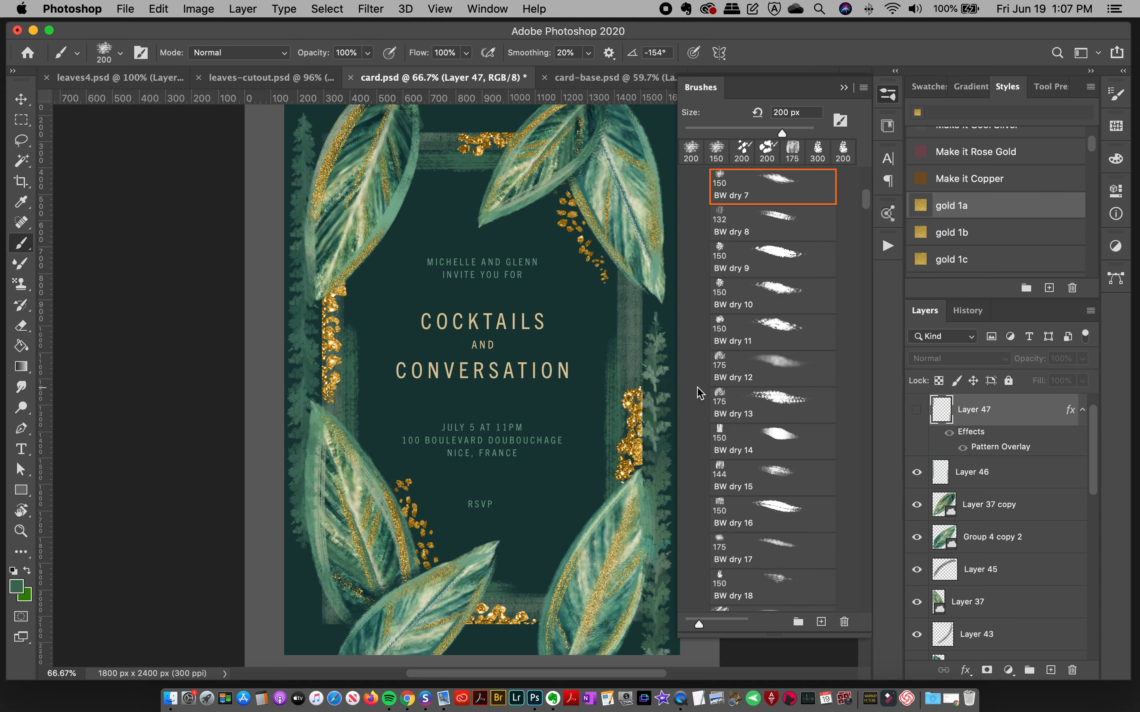
Step: Select botanical brush 25 at 281 px from the spring botanicals set
{"action": "scroll", "coordinate": [868, 214], "scroll_direction": "down", "scroll_amount": 20}
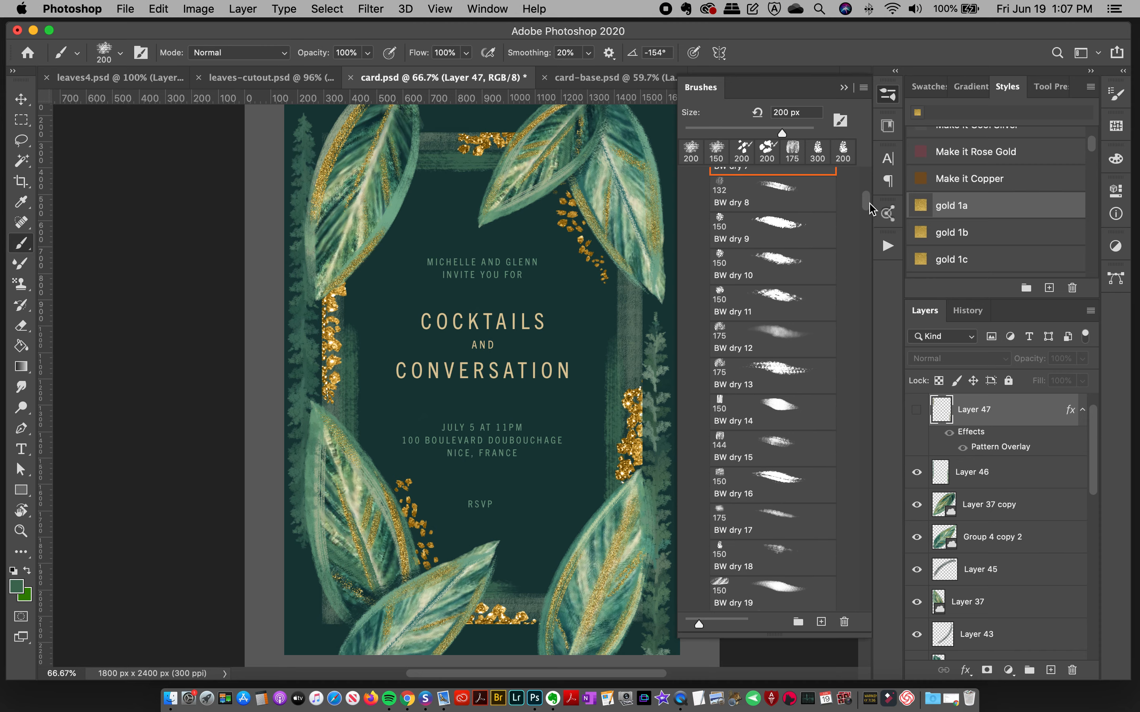
{"action": "scroll", "coordinate": [849, 351], "scroll_direction": "down", "scroll_amount": 20}
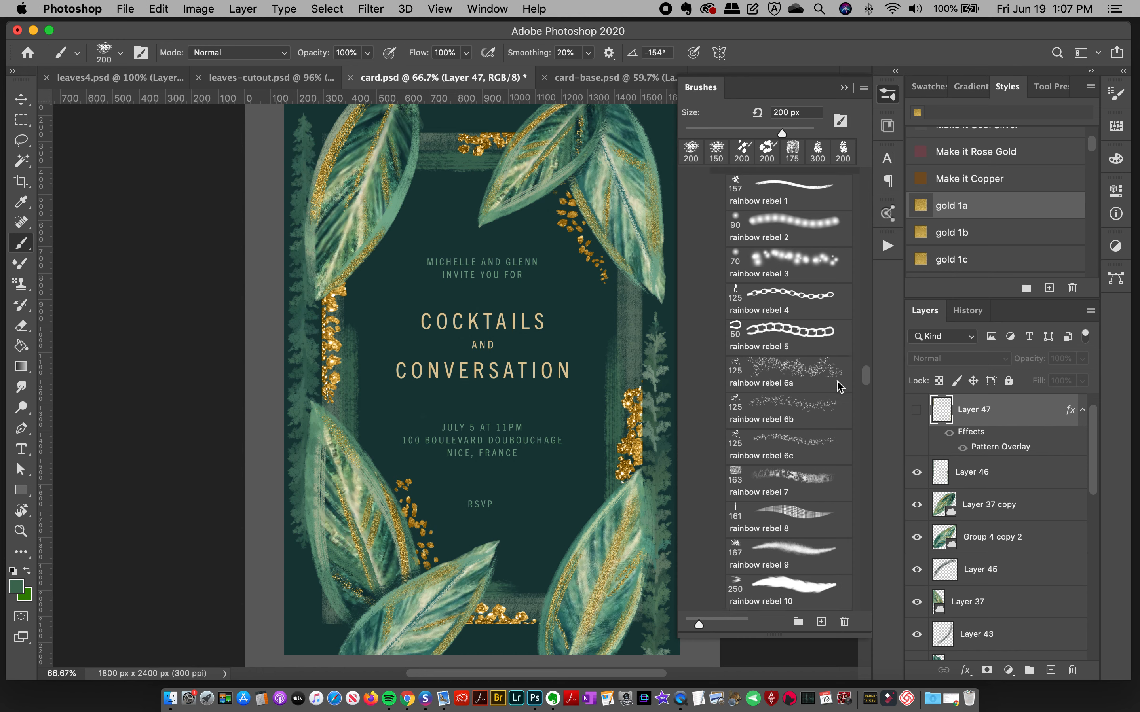
{"action": "scroll", "coordinate": [818, 463], "scroll_direction": "up", "scroll_amount": 2}
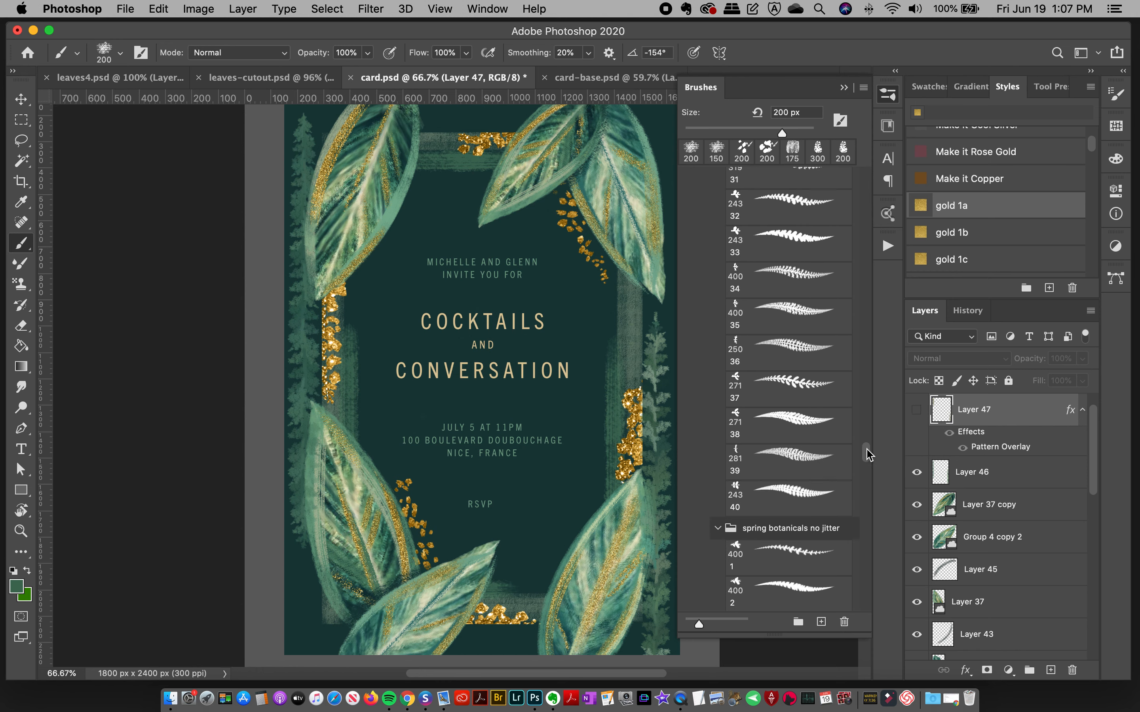
{"action": "left_click_drag", "start_coordinate": [869, 453], "coordinate": [872, 438]}
{"action": "left_click", "coordinate": [796, 283]}
{"action": "left_click", "coordinate": [887, 96]}
Step: Switch to card-base.psd and add a new layer directly above Layer 6
{"action": "left_click", "coordinate": [646, 87]}
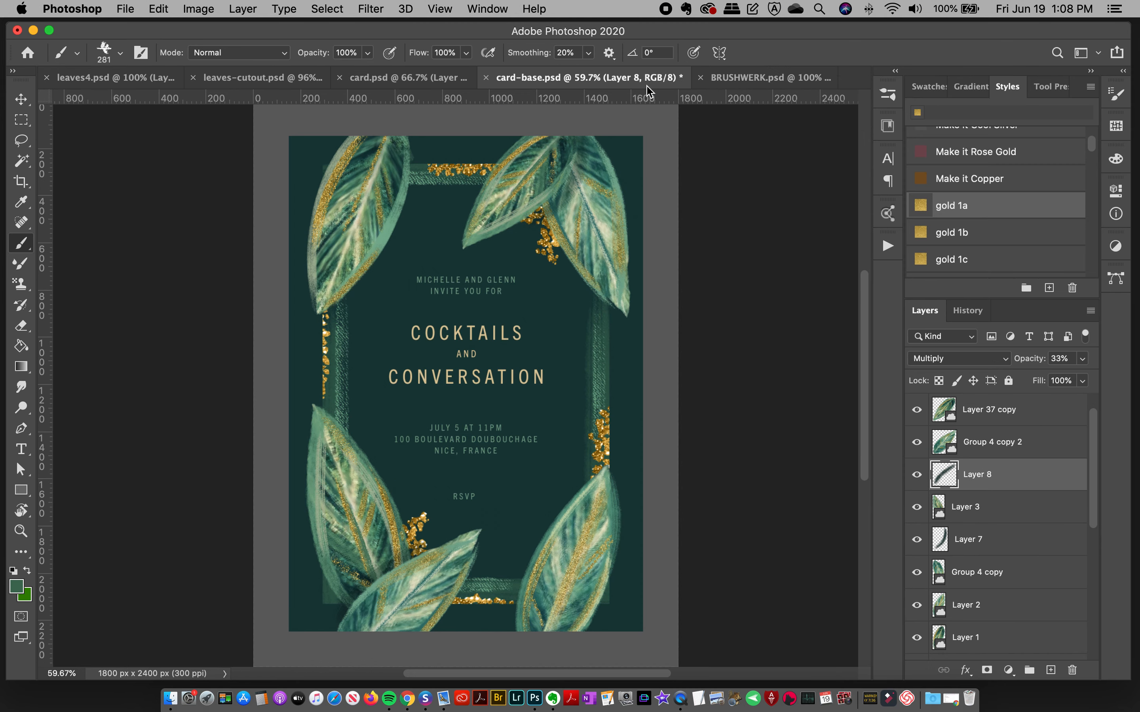
{"action": "left_click", "coordinate": [448, 78]}
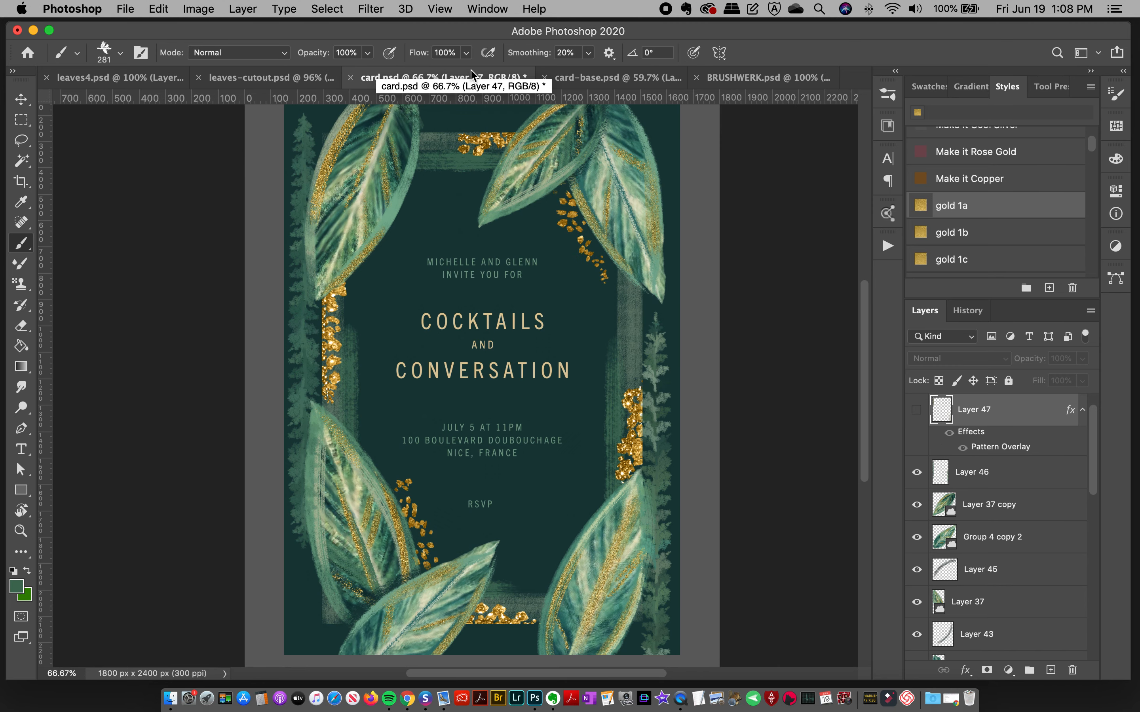
{"action": "left_click", "coordinate": [626, 88]}
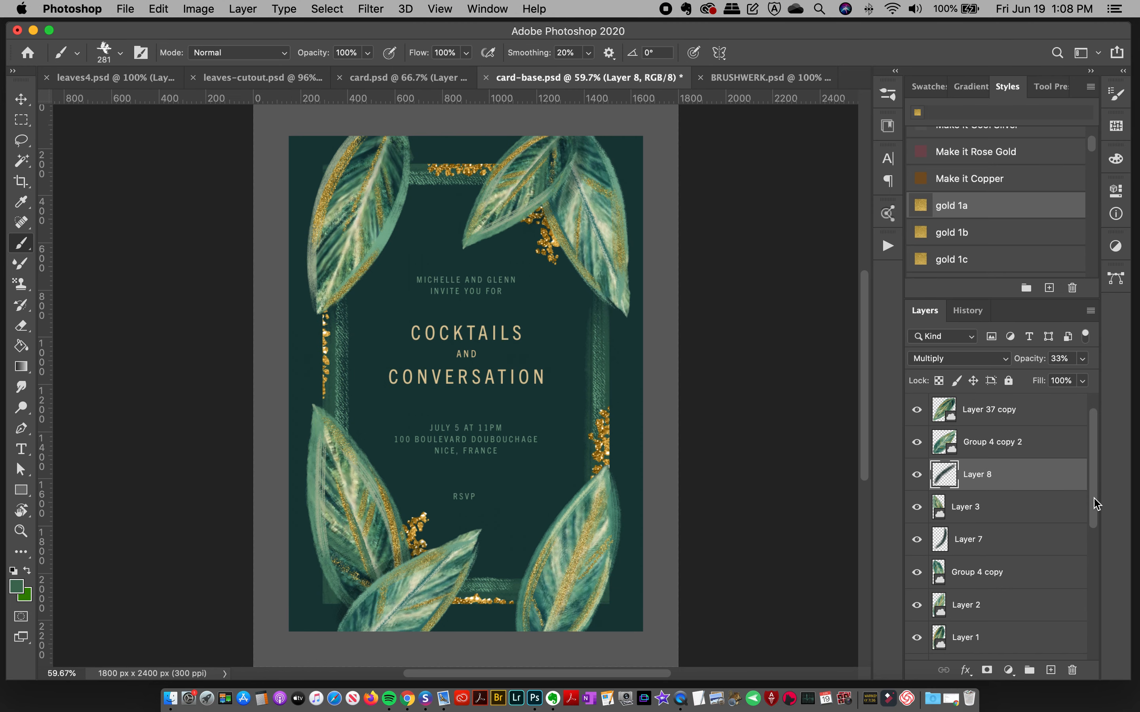
{"action": "scroll", "coordinate": [1092, 505], "scroll_direction": "down", "scroll_amount": 10}
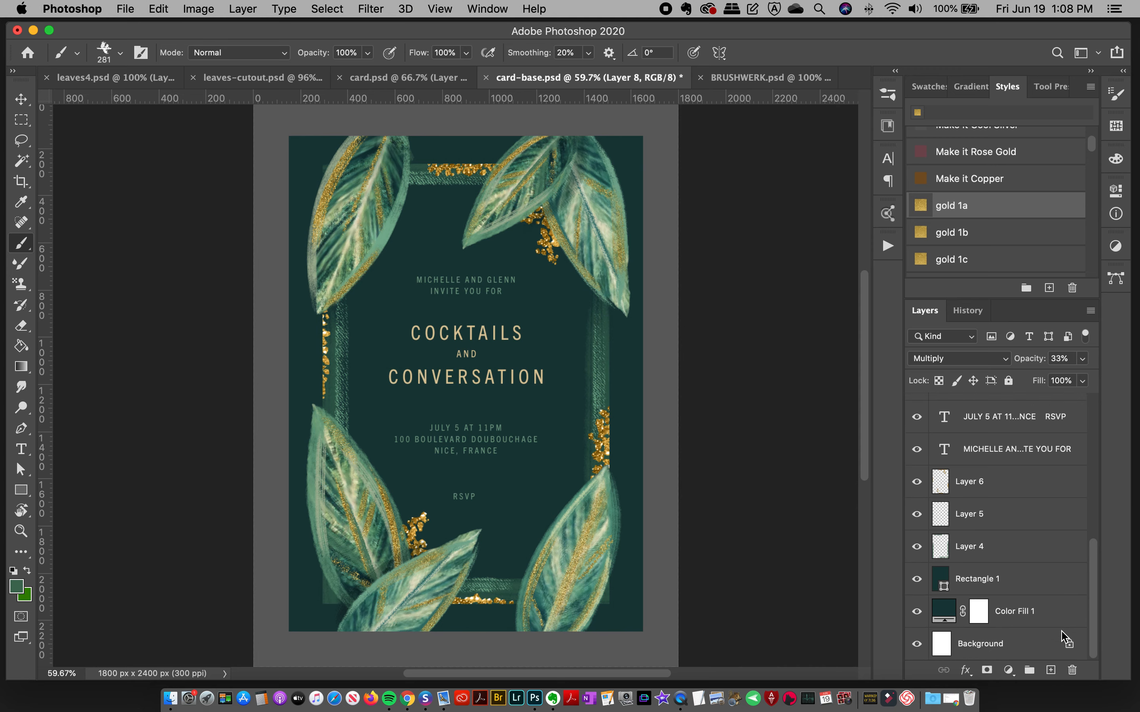
{"action": "left_click", "coordinate": [979, 492]}
{"action": "left_click", "coordinate": [1050, 669]}
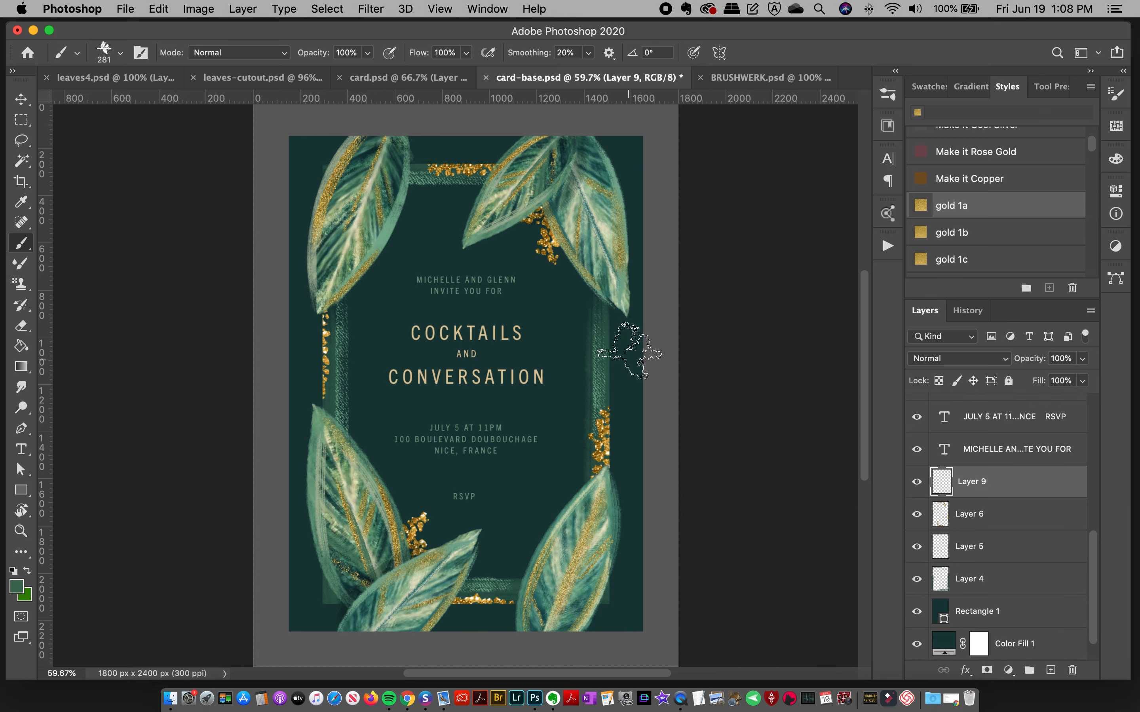
Step: Paint a muted green botanical sprig up the card's right edge on Layer 9, undoing strokes until one fits beside the frame
{"action": "left_click_drag", "start_coordinate": [626, 327], "coordinate": [617, 645]}
{"action": "key", "text": "super+z"}
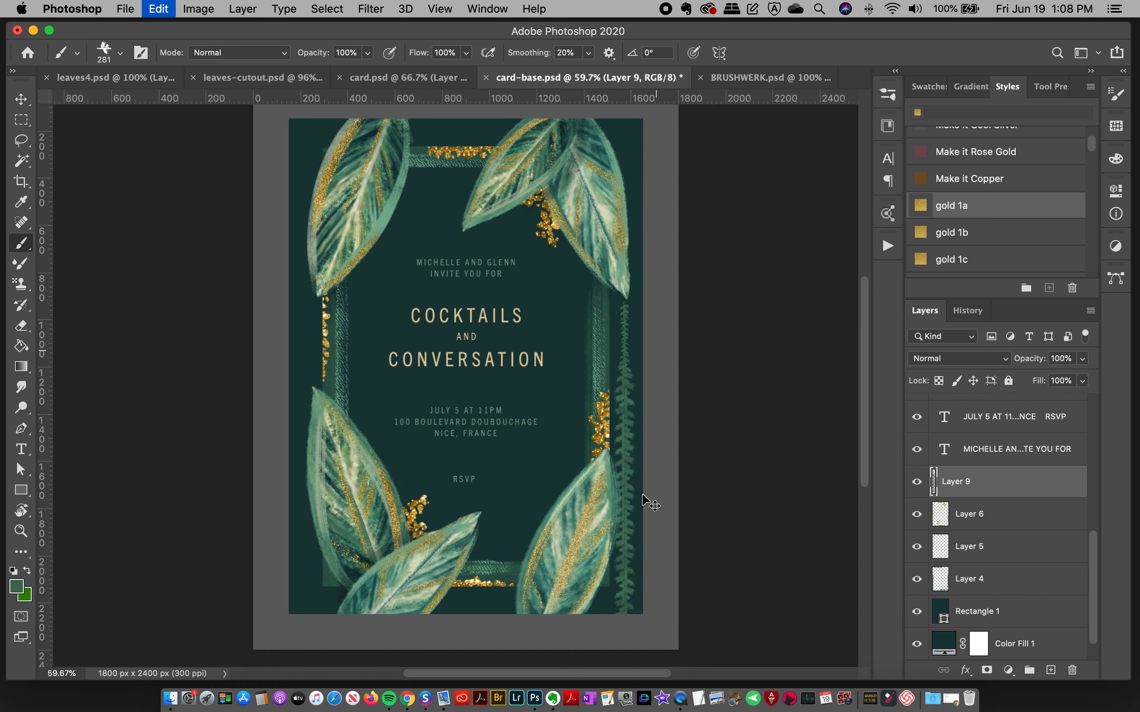
{"action": "key", "text": "shift+super+z"}
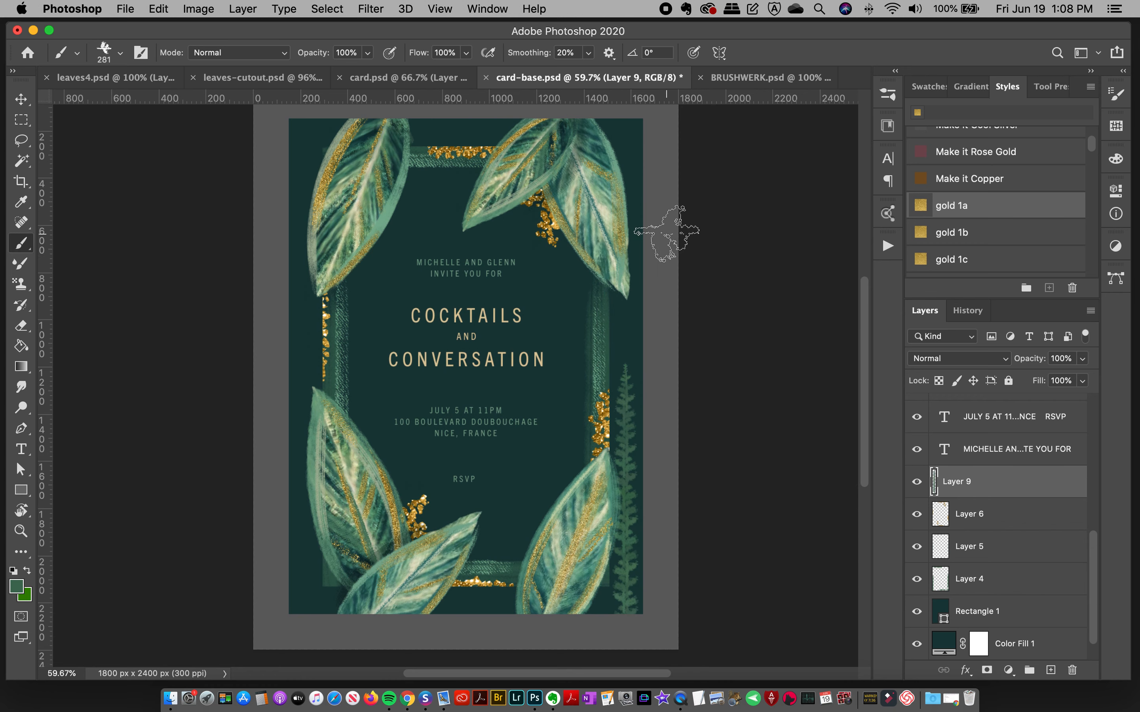
{"action": "key", "text": "super+z"}
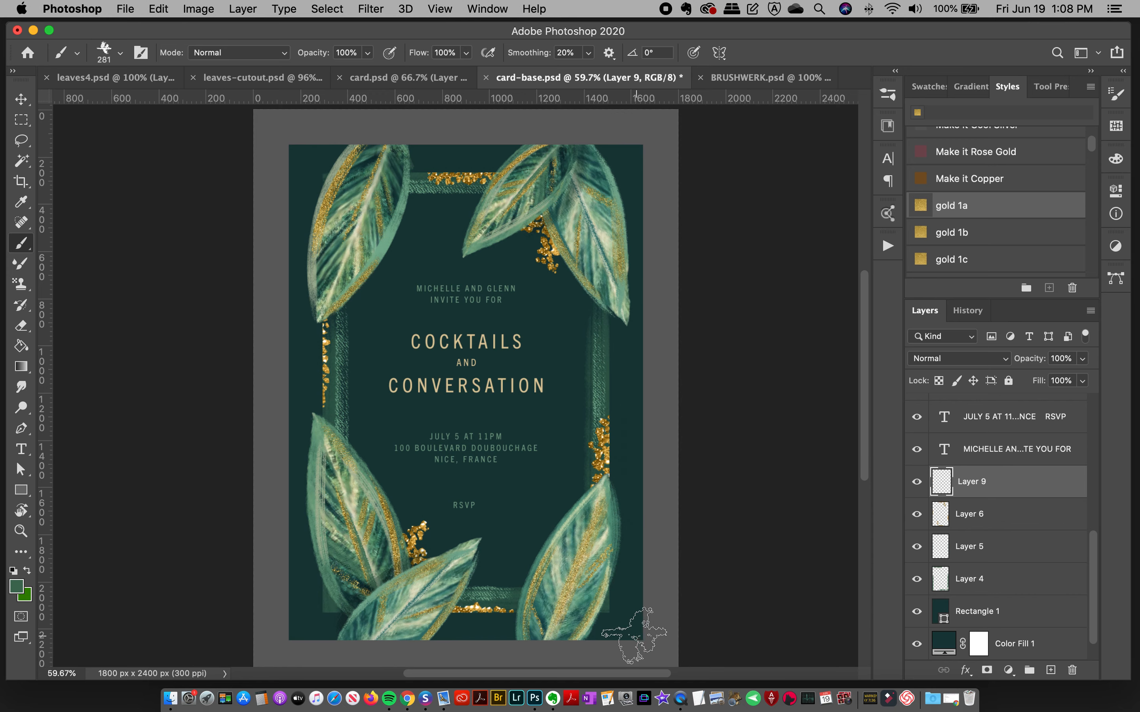
{"action": "mouse_move", "coordinate": [636, 659]}
{"action": "left_mouse_down"}
{"action": "mouse_move", "coordinate": [611, 475]}
{"action": "mouse_move", "coordinate": [621, 376]}
{"action": "left_mouse_up"}
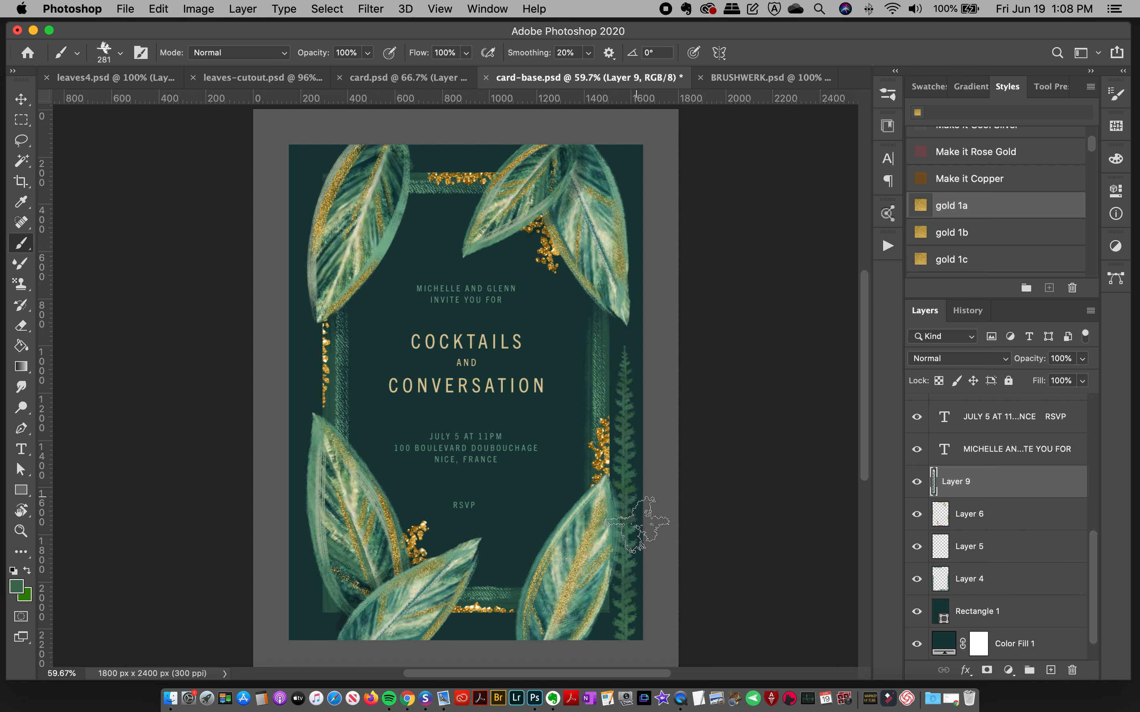
Step: Sample a lighter green from the upper-right leaves and paint a botanical sprig down the card's left edge behind the leaves
{"action": "left_click", "coordinate": [545, 186], "text": "alt"}
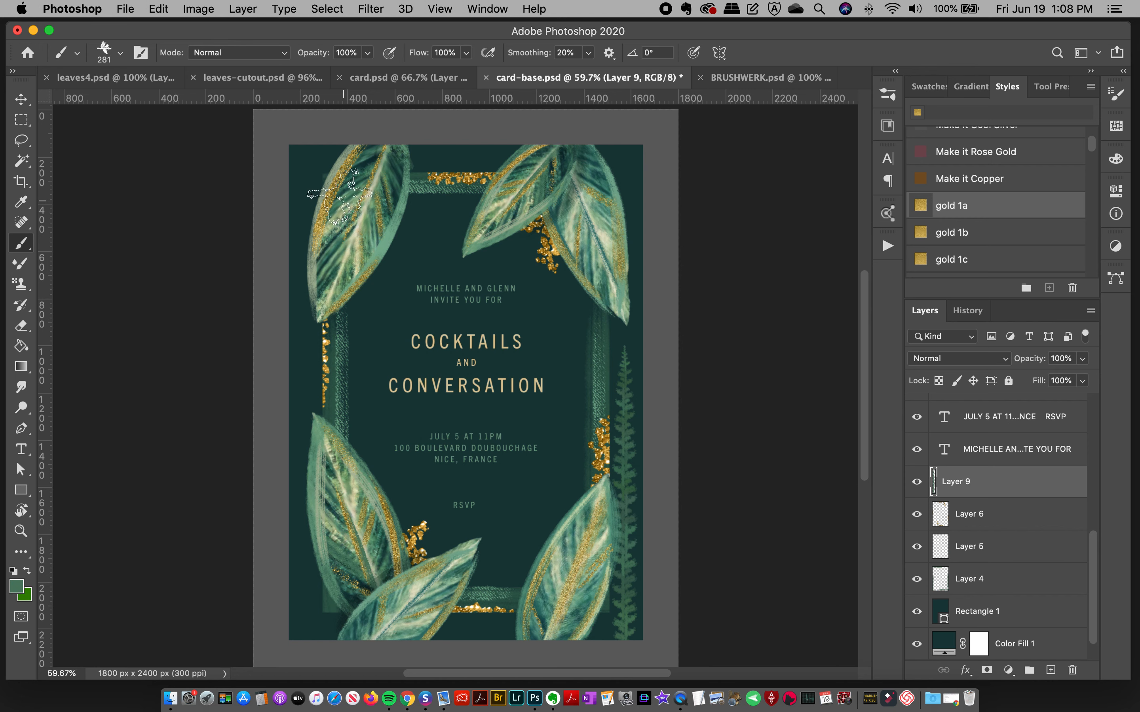
{"action": "mouse_move", "coordinate": [309, 139]}
{"action": "left_mouse_down"}
{"action": "mouse_move", "coordinate": [283, 516]}
{"action": "mouse_move", "coordinate": [290, 587]}
{"action": "left_mouse_up"}
{"action": "key", "text": "super+z"}
{"action": "mouse_move", "coordinate": [307, 140]}
{"action": "left_mouse_down"}
{"action": "mouse_move", "coordinate": [288, 498]}
{"action": "mouse_move", "coordinate": [295, 576]}
{"action": "left_mouse_up"}
{"action": "key", "text": "super+z"}
{"action": "mouse_move", "coordinate": [306, 142]}
{"action": "left_mouse_down"}
{"action": "mouse_move", "coordinate": [275, 223]}
{"action": "mouse_move", "coordinate": [288, 530]}
{"action": "left_mouse_up"}
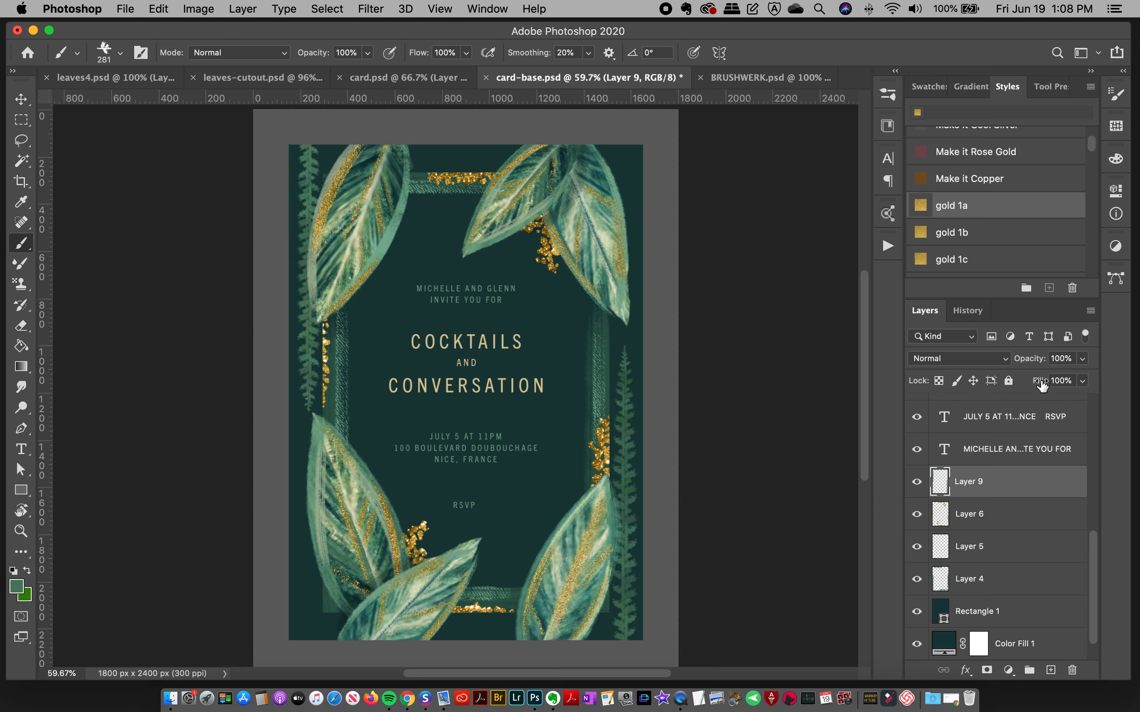
Step: Lower Layer 9's opacity to 75% and add a new layer above it with the gold 1a style
{"action": "left_click", "coordinate": [1082, 380]}
{"action": "left_click_drag", "start_coordinate": [1055, 380], "coordinate": [1065, 379]}
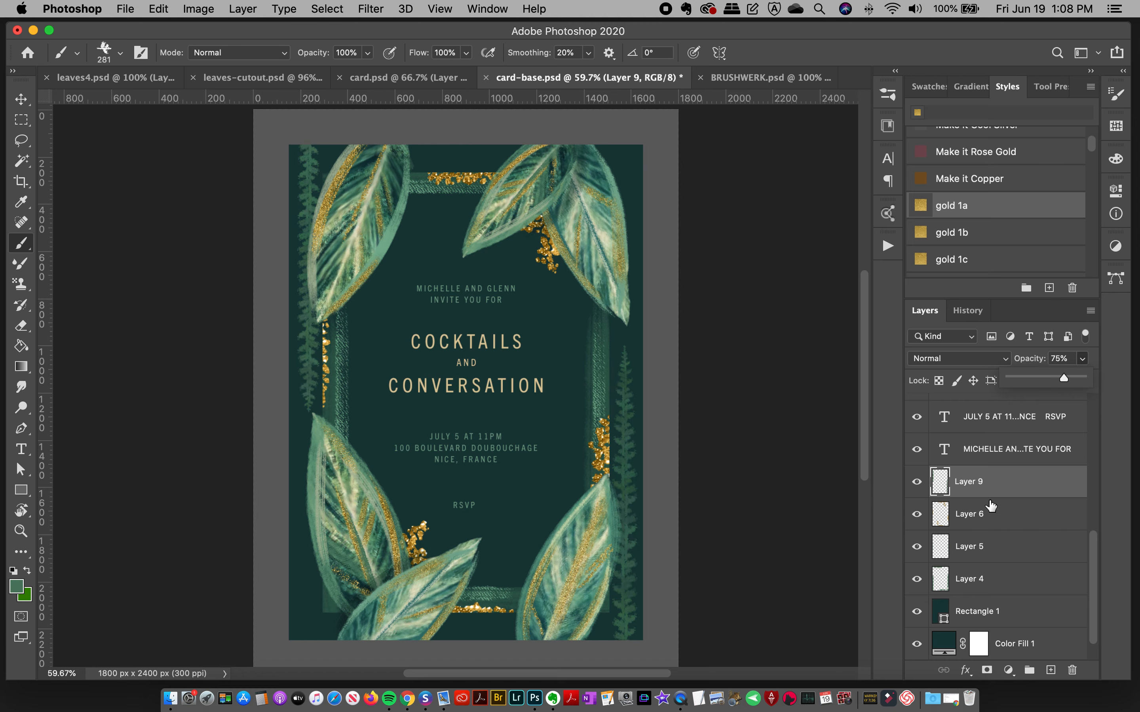
{"action": "left_click", "coordinate": [1051, 670]}
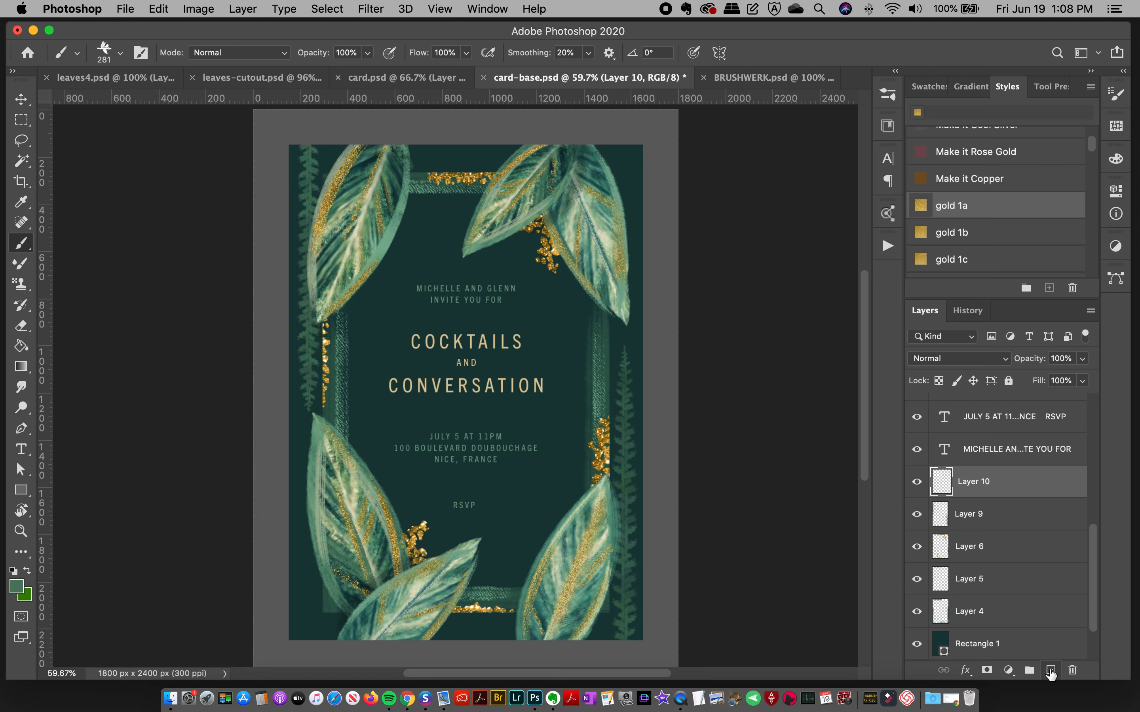
{"action": "left_click", "coordinate": [976, 213]}
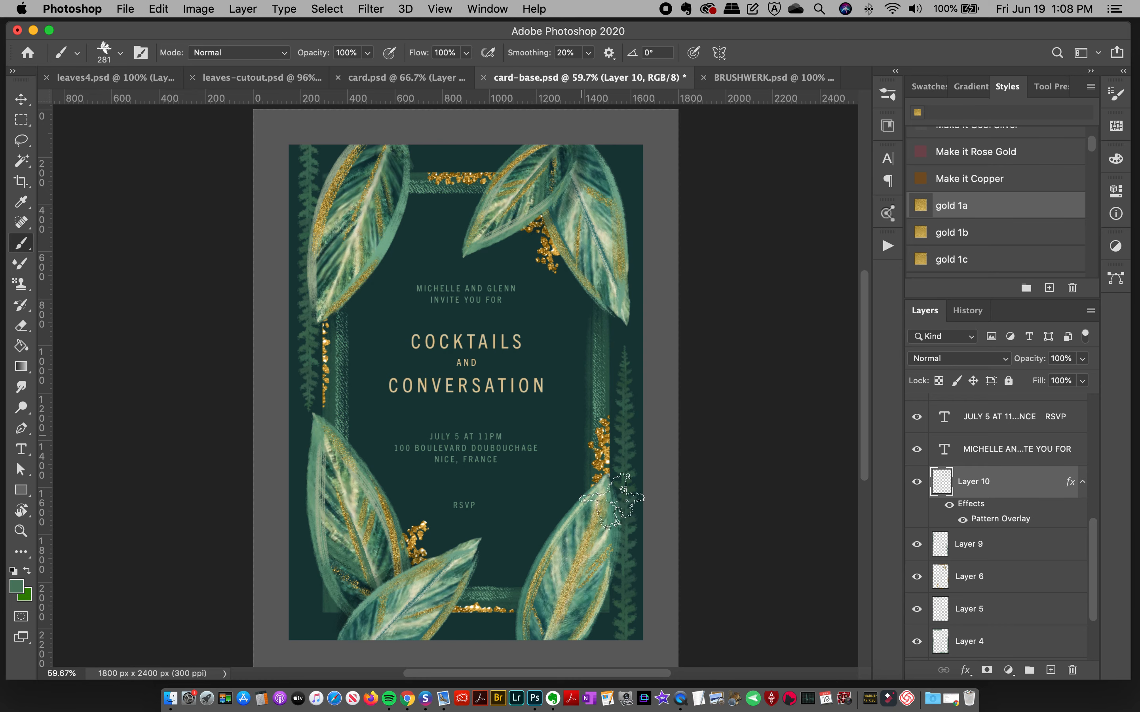
Step: Show Layer 47's gold foliage in card.psd for reference and return to card-base.psd
{"action": "left_click", "coordinate": [406, 78]}
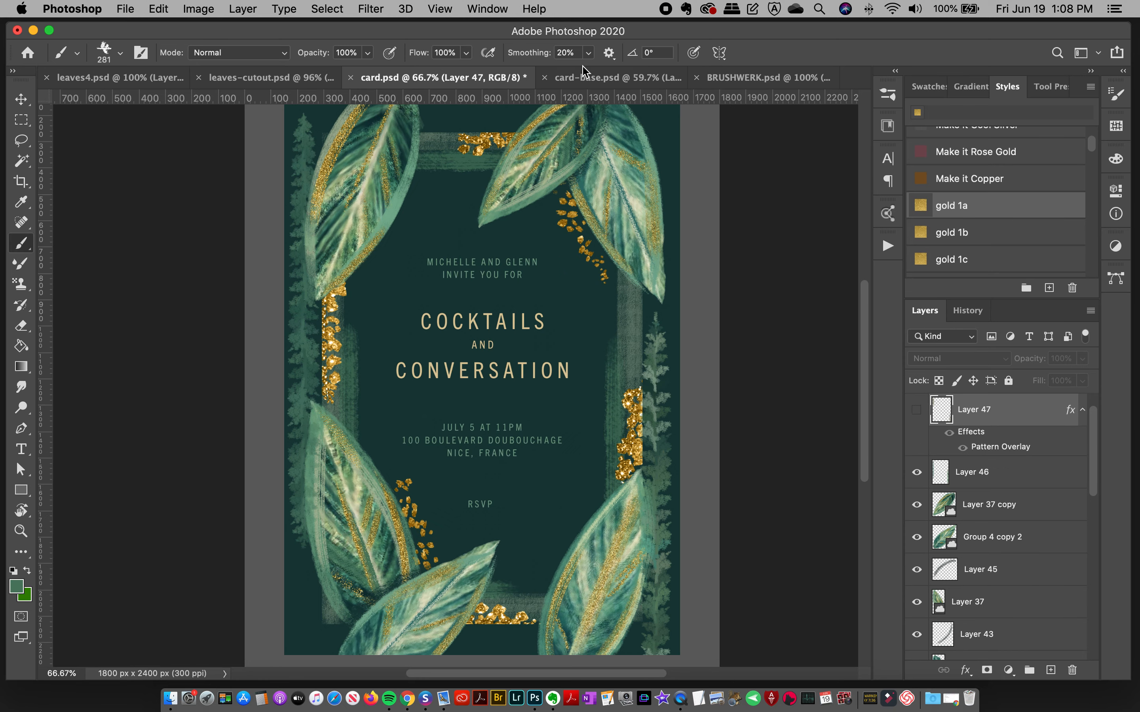
{"action": "left_click", "coordinate": [917, 409]}
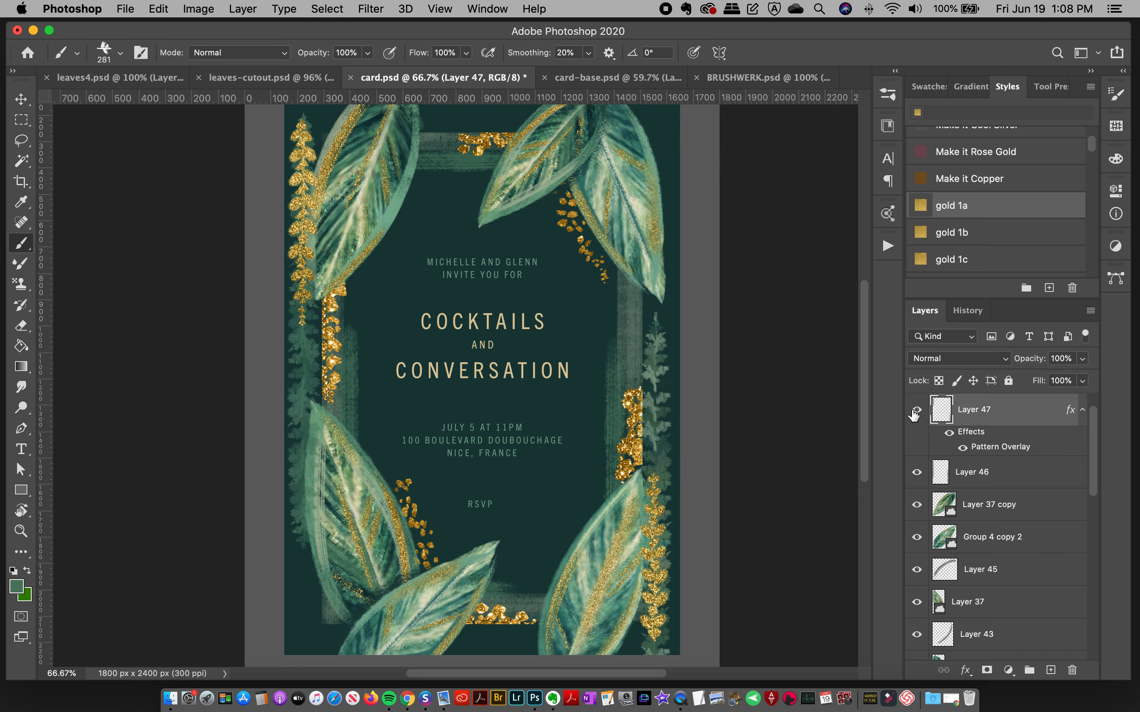
{"action": "left_click", "coordinate": [612, 78]}
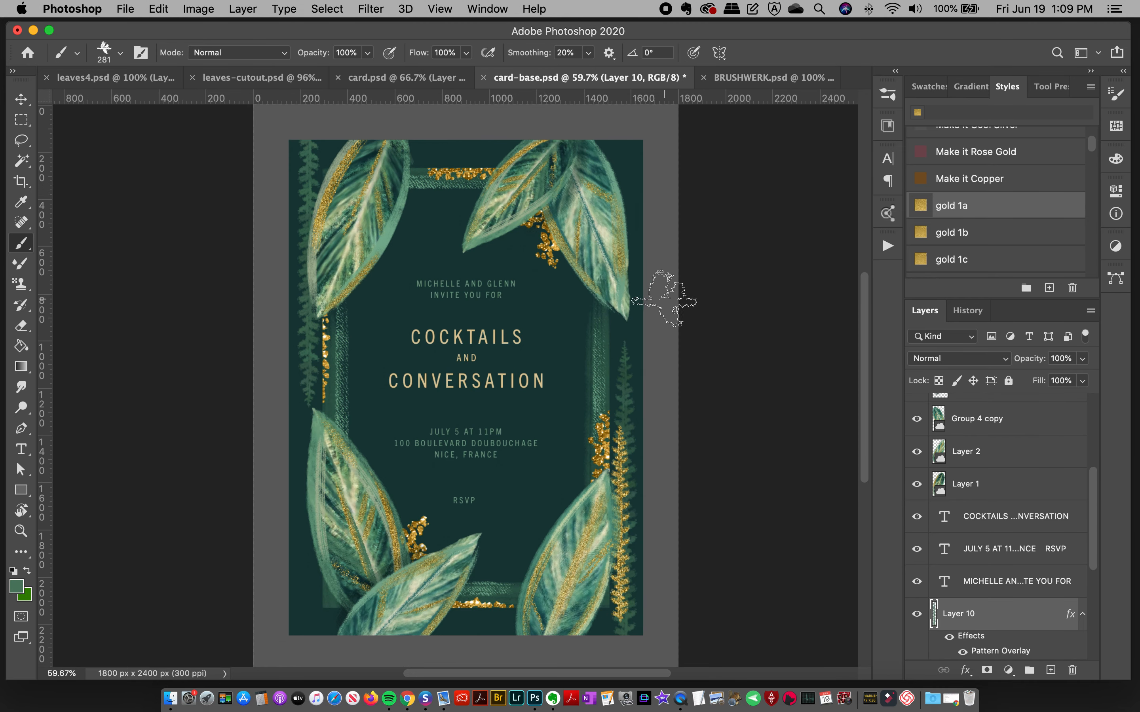
Step: Try painting a gold sprig up the card's right edge with botanical brush 37 at 200 px
{"action": "left_click", "coordinate": [888, 94]}
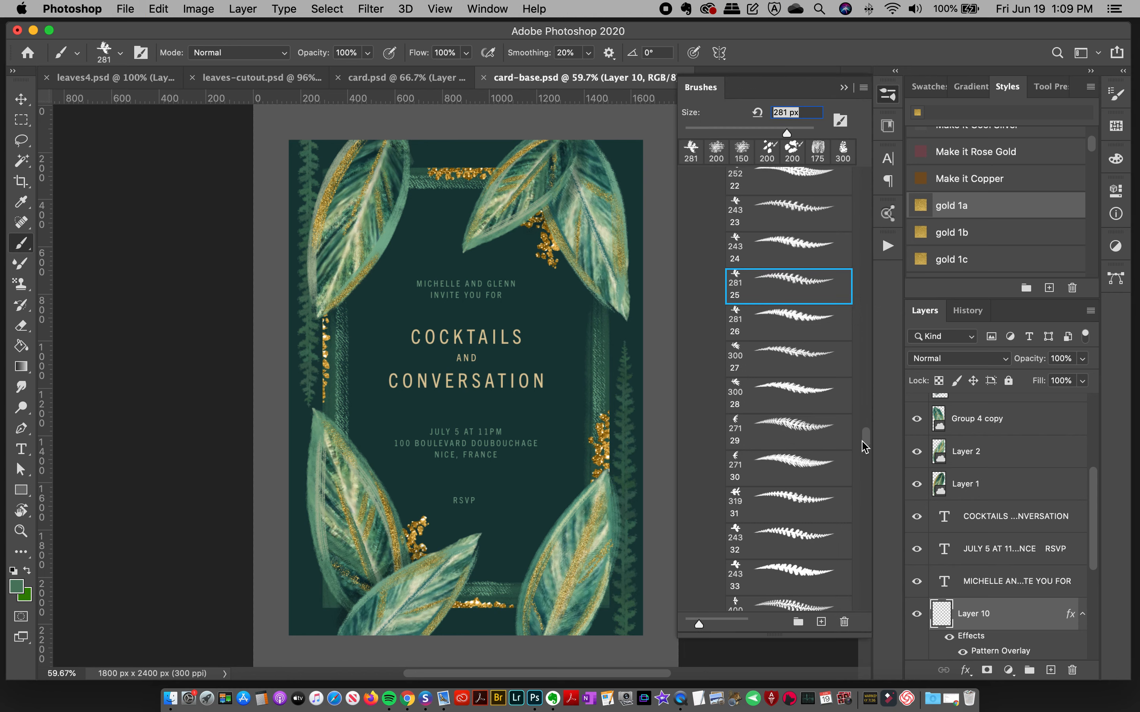
{"action": "scroll", "coordinate": [866, 445], "scroll_direction": "down", "scroll_amount": 5}
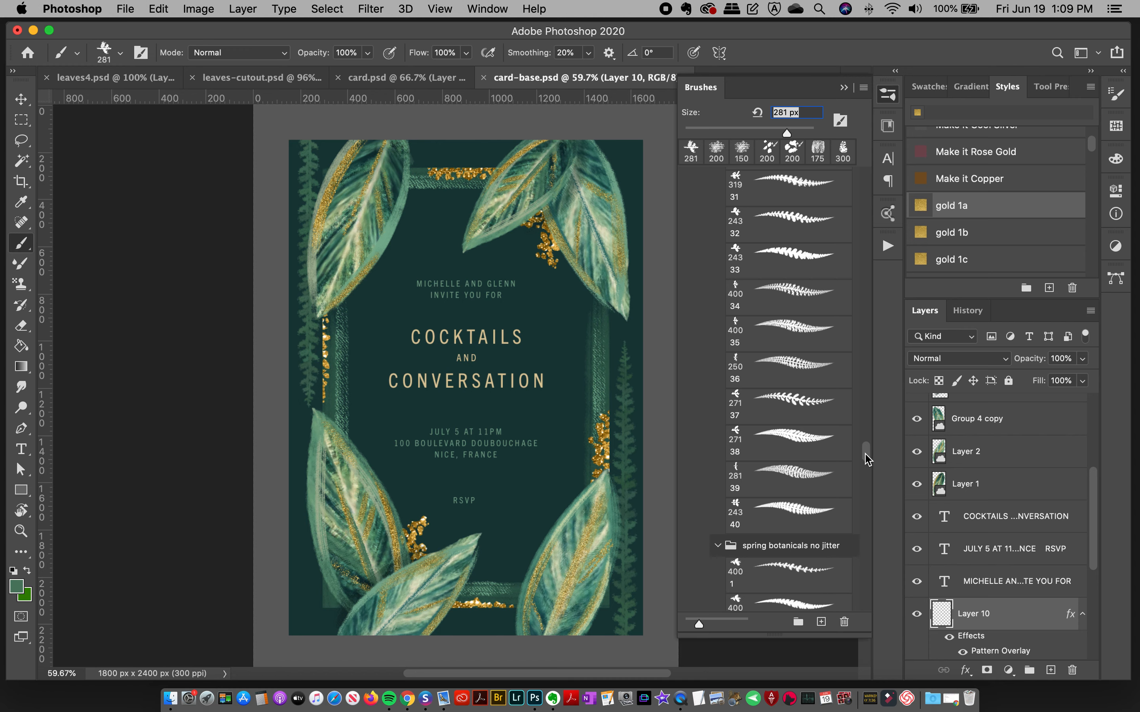
{"action": "left_click", "coordinate": [794, 400]}
{"action": "left_click", "coordinate": [894, 96]}
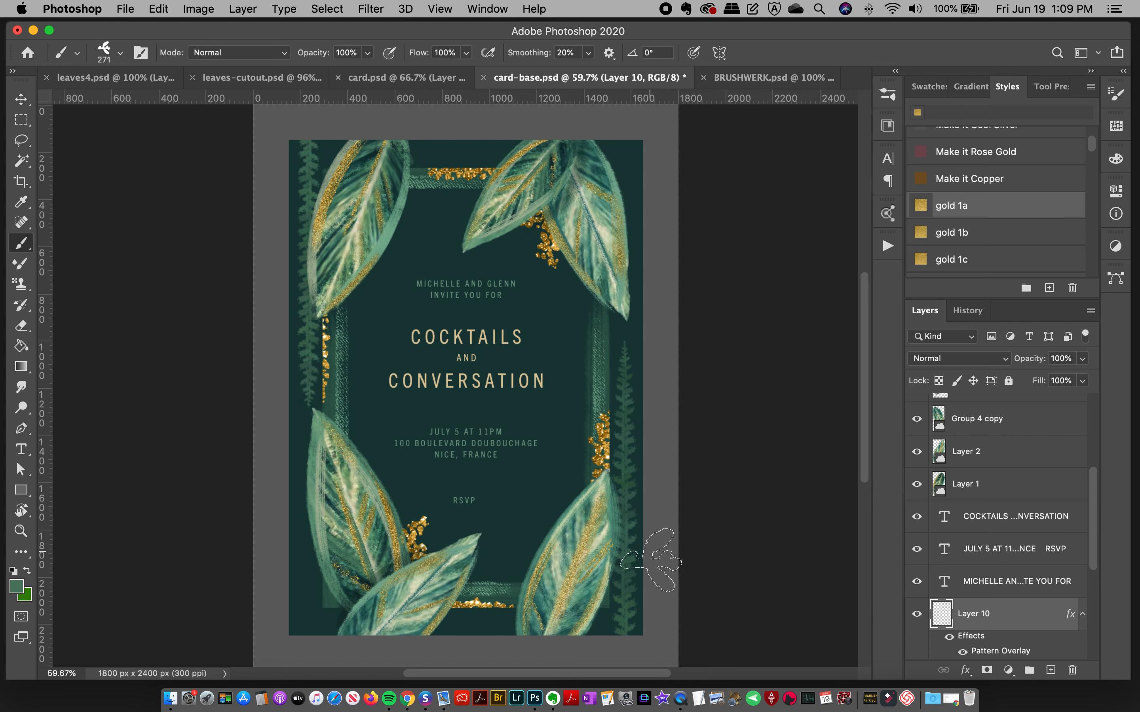
{"action": "key", "text": "bracketleft"}
{"action": "key", "text": "bracketleft"}
{"action": "left_click_drag", "start_coordinate": [623, 594], "coordinate": [624, 302]}
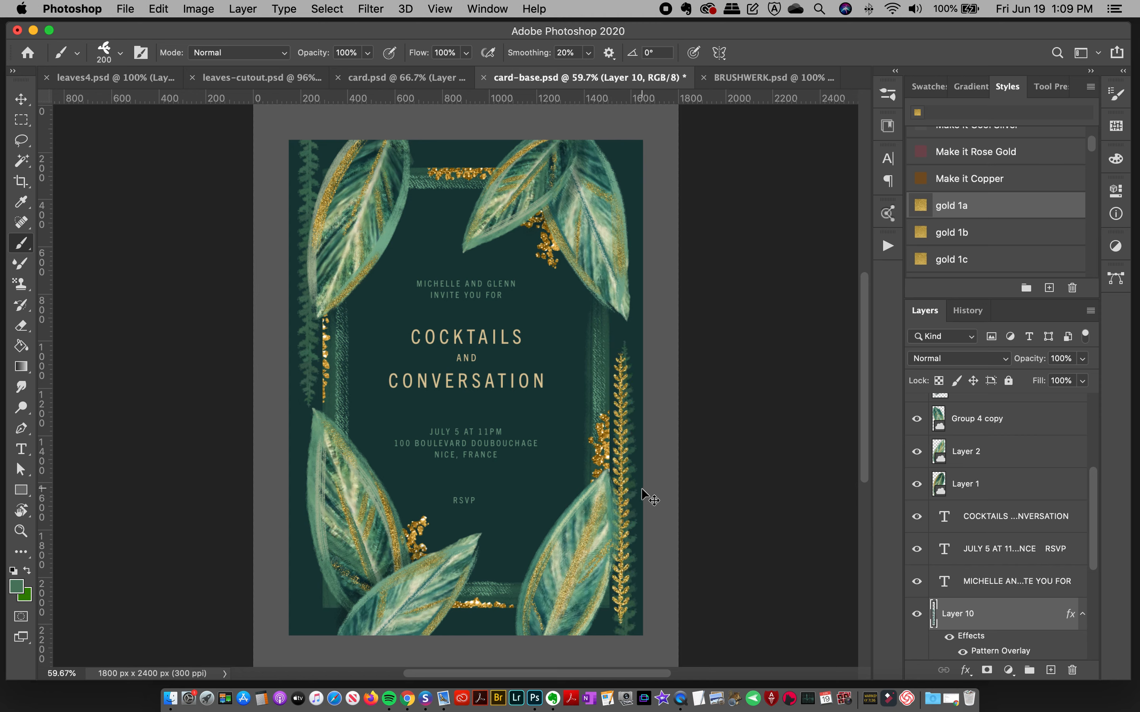
{"action": "key", "text": "super+z"}
Step: Try the gold right-edge sprig again with brush 37 enlarged, undo it and reduce the brush to 250 px
{"action": "key", "text": "bracketright"}
{"action": "key", "text": "bracketright"}
{"action": "left_click_drag", "start_coordinate": [621, 620], "coordinate": [625, 406]}
{"action": "key", "text": "super+z"}
{"action": "key", "text": "bracketleft"}
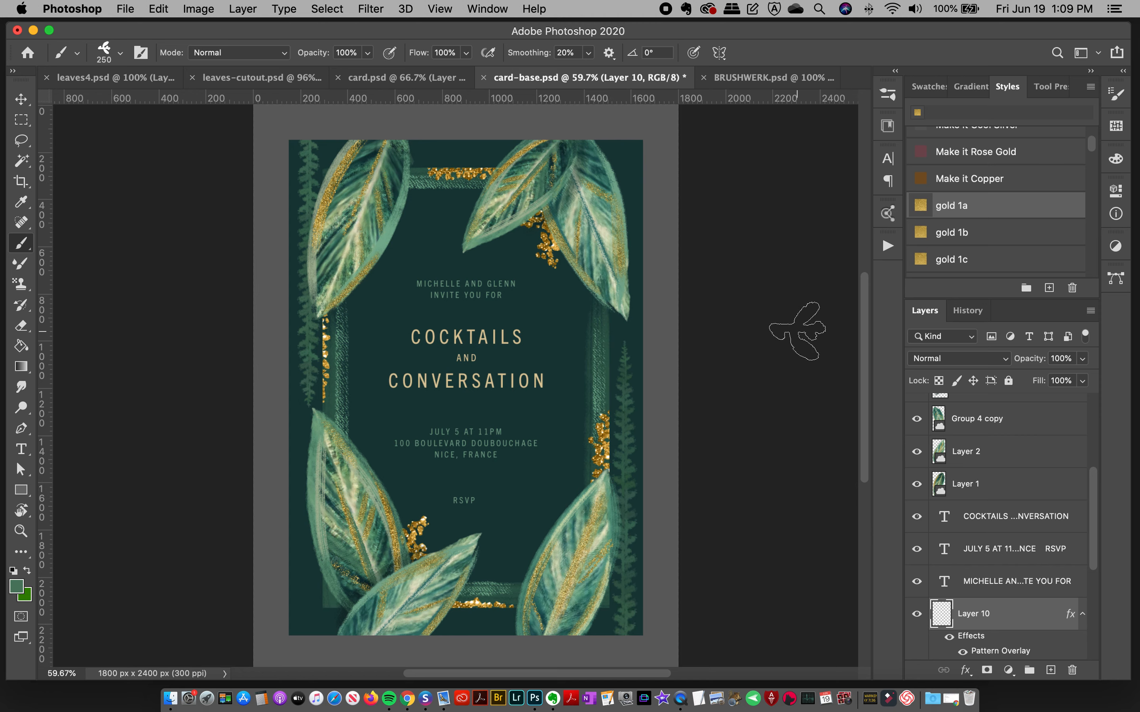
Step: Try painting the gold right-edge sprig with botanical brush 32 at 200 px, undoing the strokes
{"action": "left_click", "coordinate": [888, 94]}
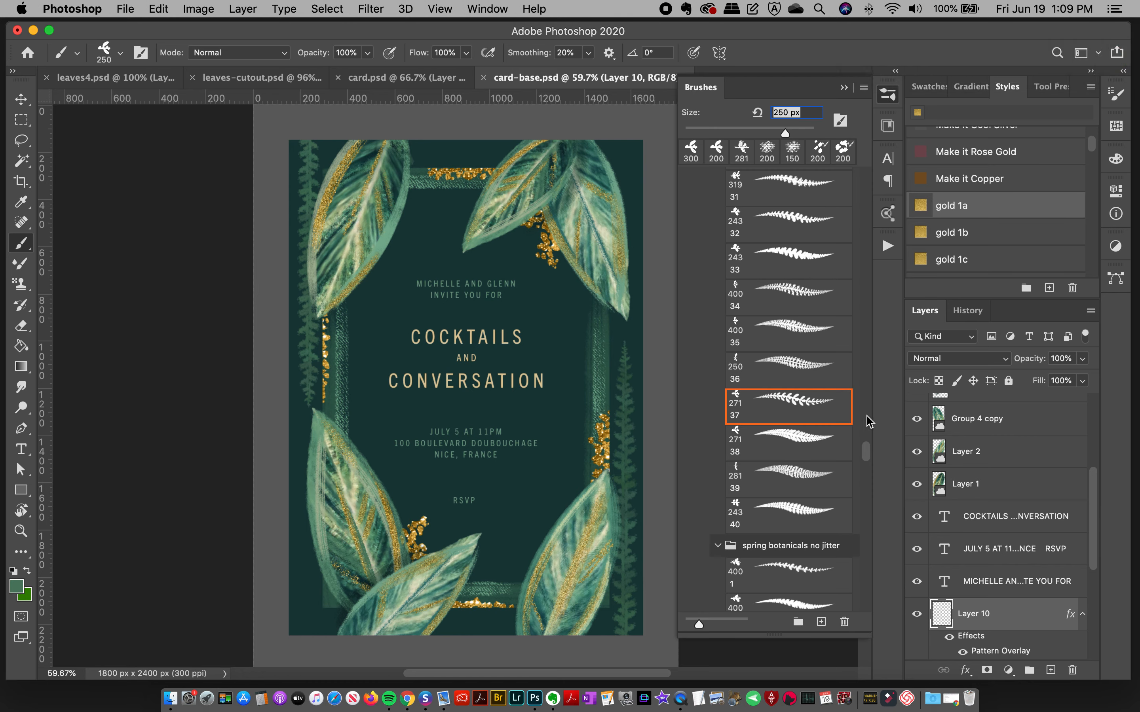
{"action": "left_click", "coordinate": [791, 227]}
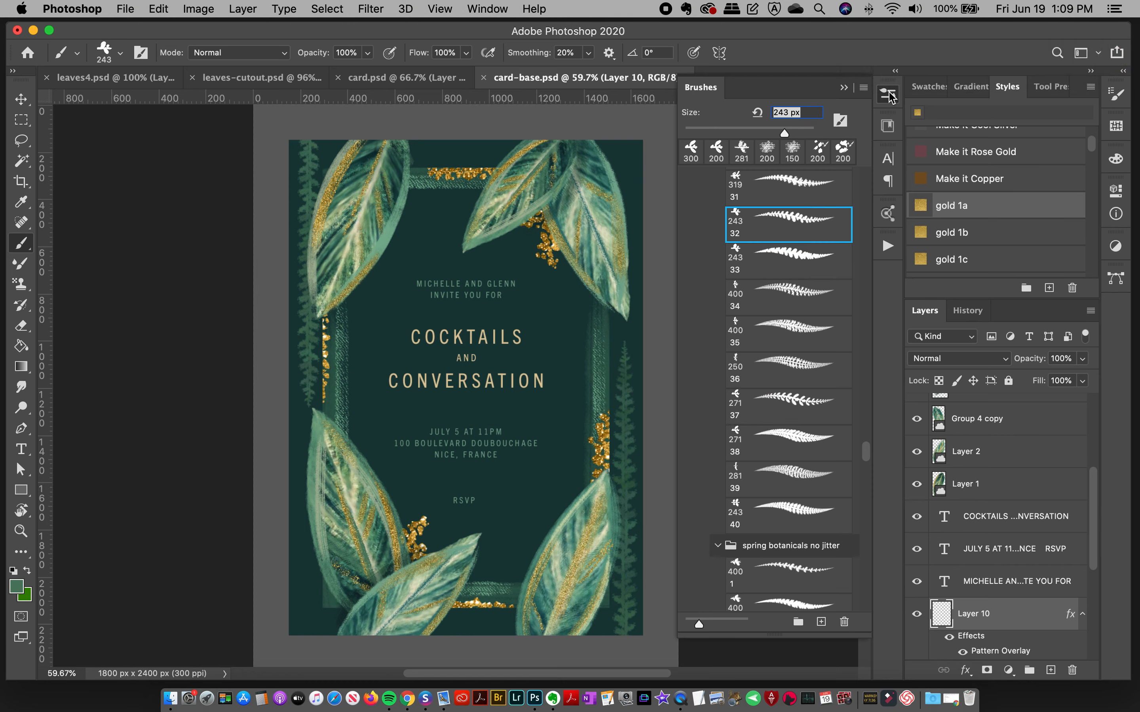
{"action": "left_click", "coordinate": [888, 95]}
{"action": "key", "text": "bracketleft"}
{"action": "key", "text": "bracketleft"}
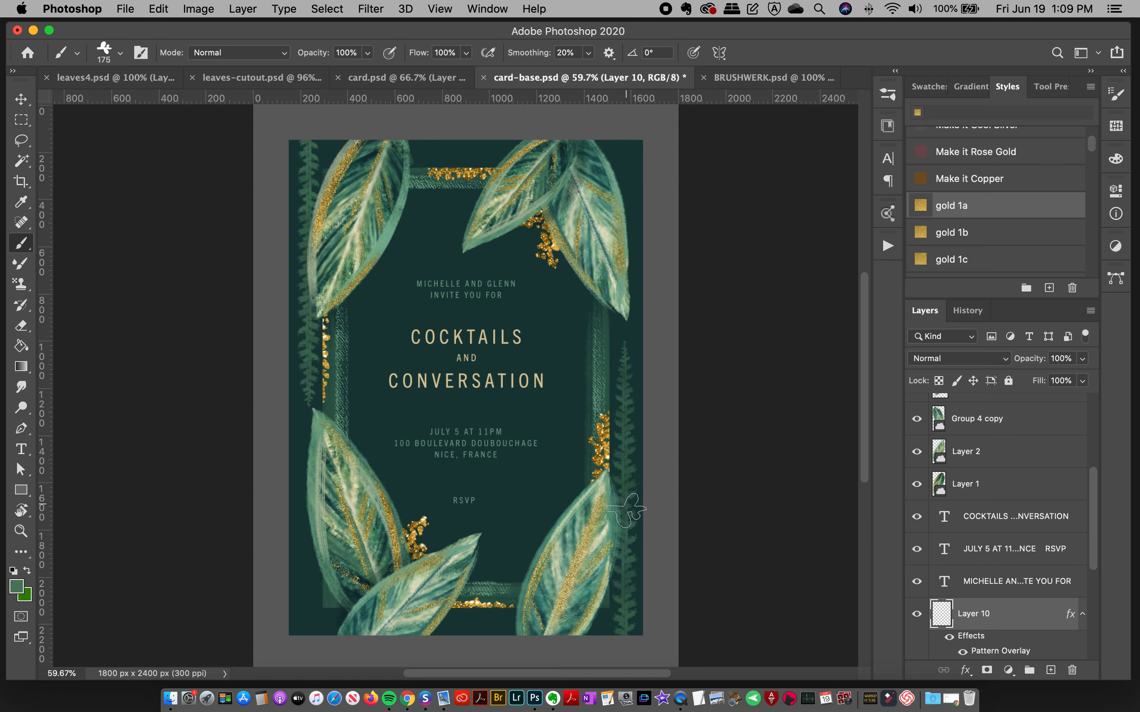
{"action": "key", "text": "bracketright"}
{"action": "mouse_move", "coordinate": [627, 613]}
{"action": "left_mouse_down"}
{"action": "mouse_move", "coordinate": [626, 416]}
{"action": "mouse_move", "coordinate": [627, 549]}
{"action": "left_mouse_up"}
{"action": "key", "text": "super+z"}
{"action": "key", "text": "super+z"}
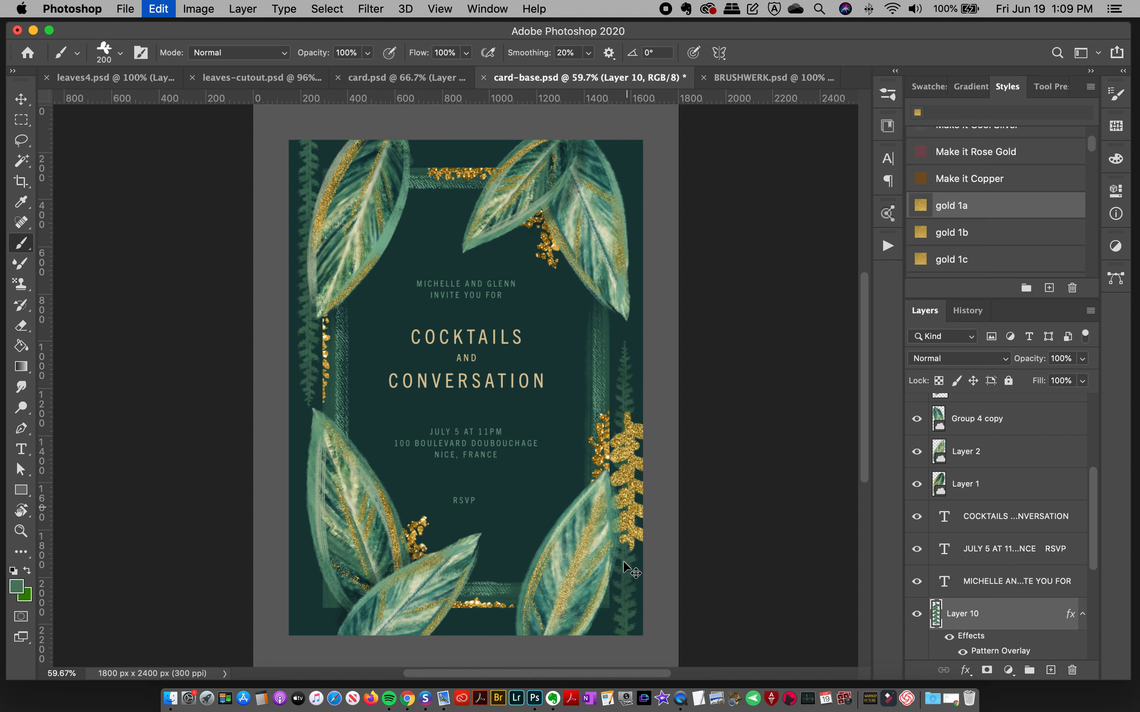
{"action": "left_click_drag", "start_coordinate": [625, 614], "coordinate": [628, 492]}
{"action": "key", "text": "super+z"}
Step: Try smaller gold sprigs along the right edge with brush 32 at 150 px and 125 px
{"action": "key", "text": "bracketleft"}
{"action": "left_click_drag", "start_coordinate": [626, 622], "coordinate": [632, 438]}
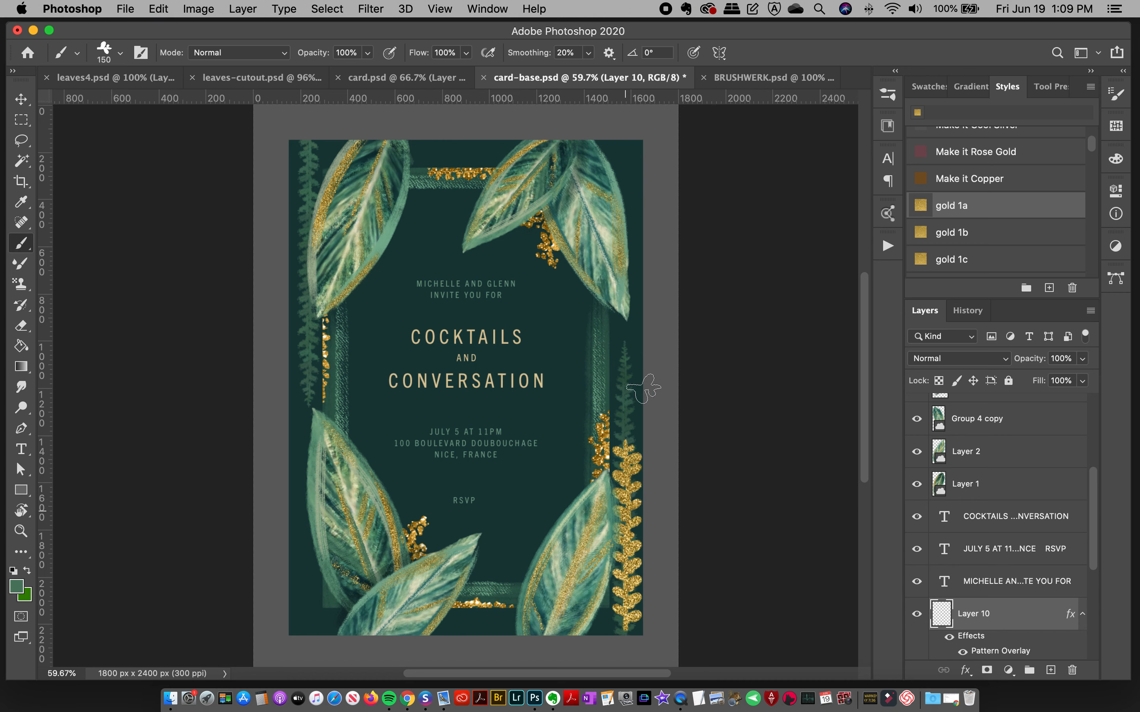
{"action": "key", "text": "super+z"}
{"action": "key", "text": "bracketleft"}
{"action": "left_click_drag", "start_coordinate": [624, 614], "coordinate": [630, 433]}
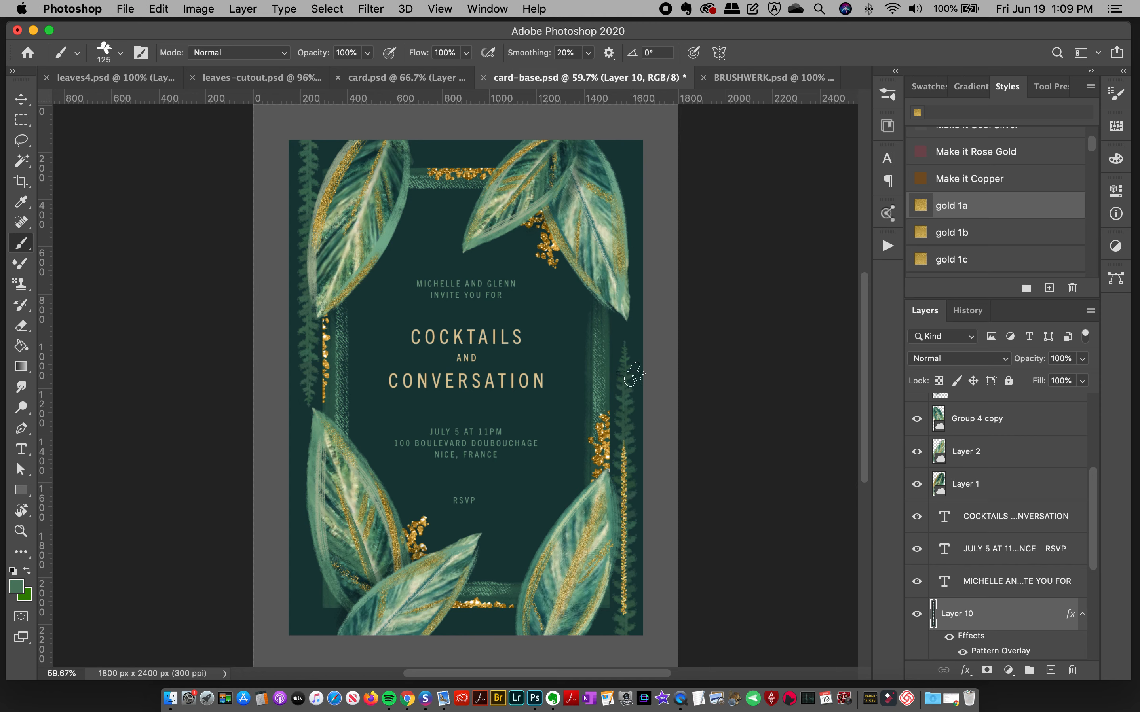
Step: Switch to the 252 px botanical brush and reduce its size to 200 px
{"action": "left_click", "coordinate": [888, 95]}
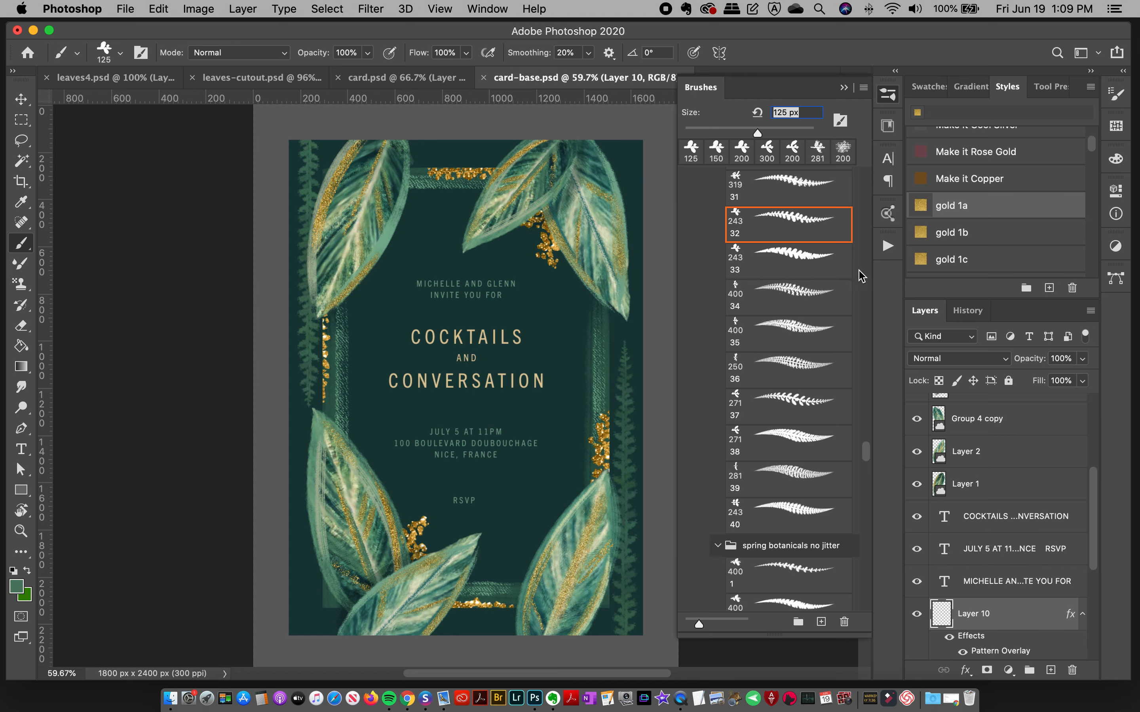
{"action": "left_click_drag", "start_coordinate": [867, 445], "coordinate": [874, 425]}
{"action": "left_click", "coordinate": [786, 353]}
{"action": "left_click", "coordinate": [890, 94]}
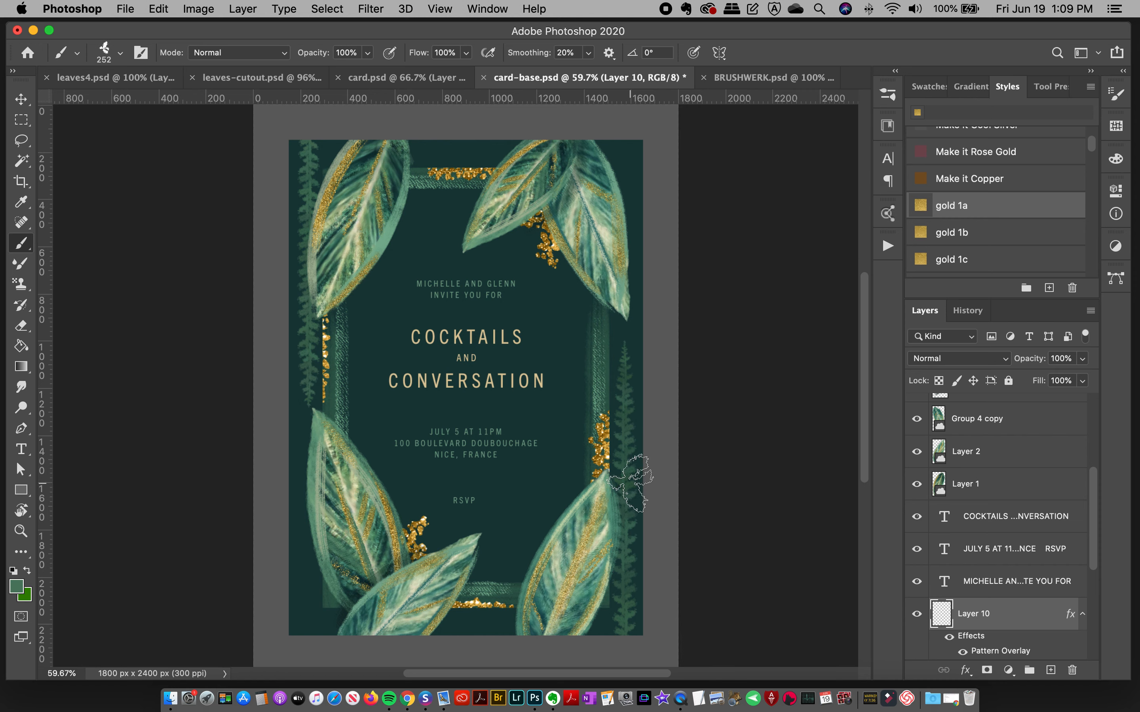
{"action": "key", "text": "bracketleft"}
Step: Paint a vertical gold sprig over the muted green one along the card's lower right edge with the 200 px botanical brush, redoing unsatisfactory strokes
{"action": "left_click_drag", "start_coordinate": [623, 613], "coordinate": [624, 414]}
{"action": "key", "text": "super+z"}
{"action": "left_click_drag", "start_coordinate": [626, 620], "coordinate": [626, 426]}
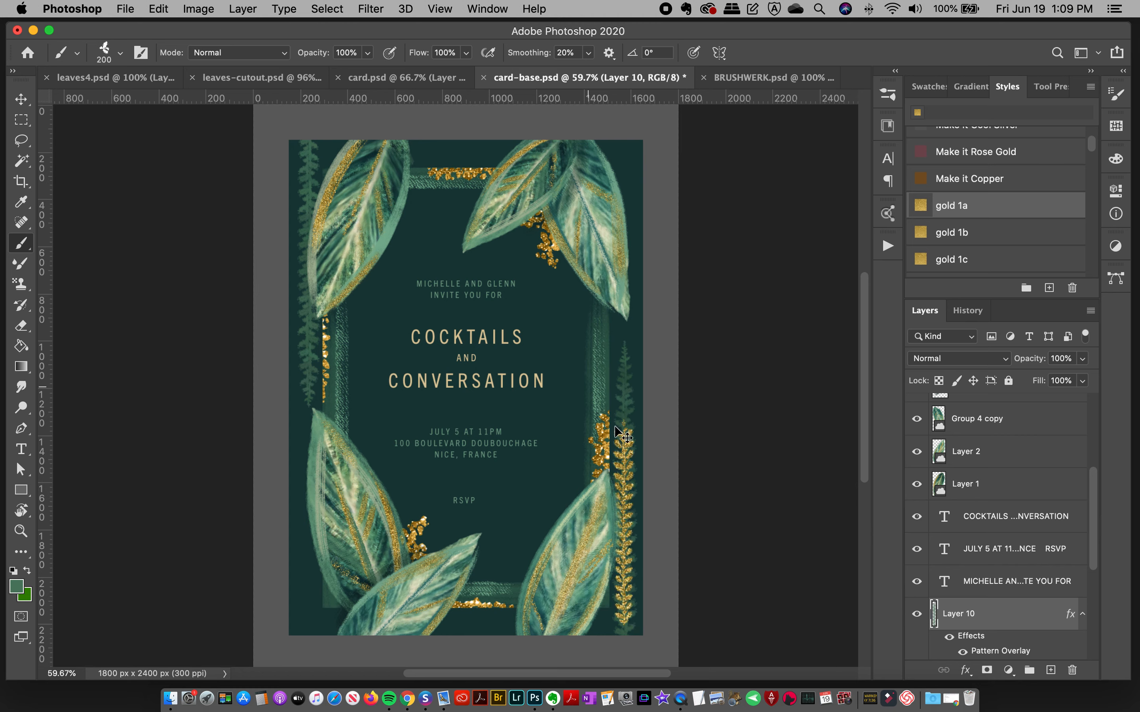
{"action": "key", "text": "super+z"}
{"action": "left_click_drag", "start_coordinate": [621, 615], "coordinate": [627, 386]}
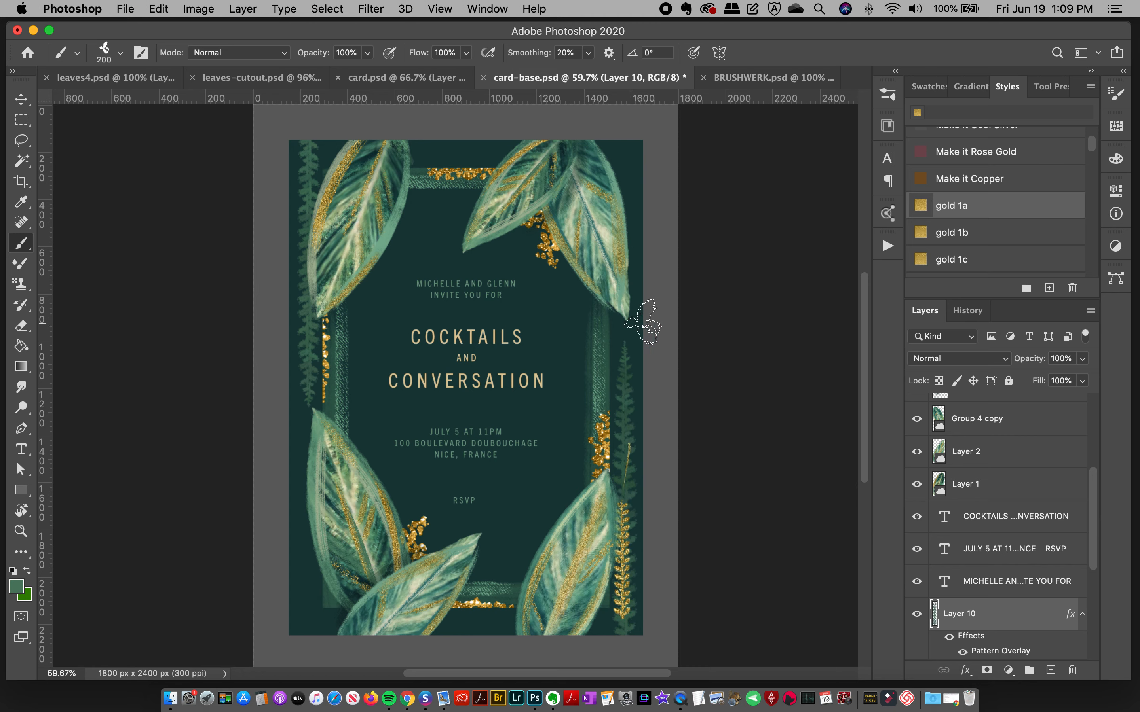
{"action": "key", "text": "super+z"}
{"action": "key", "text": "super+z"}
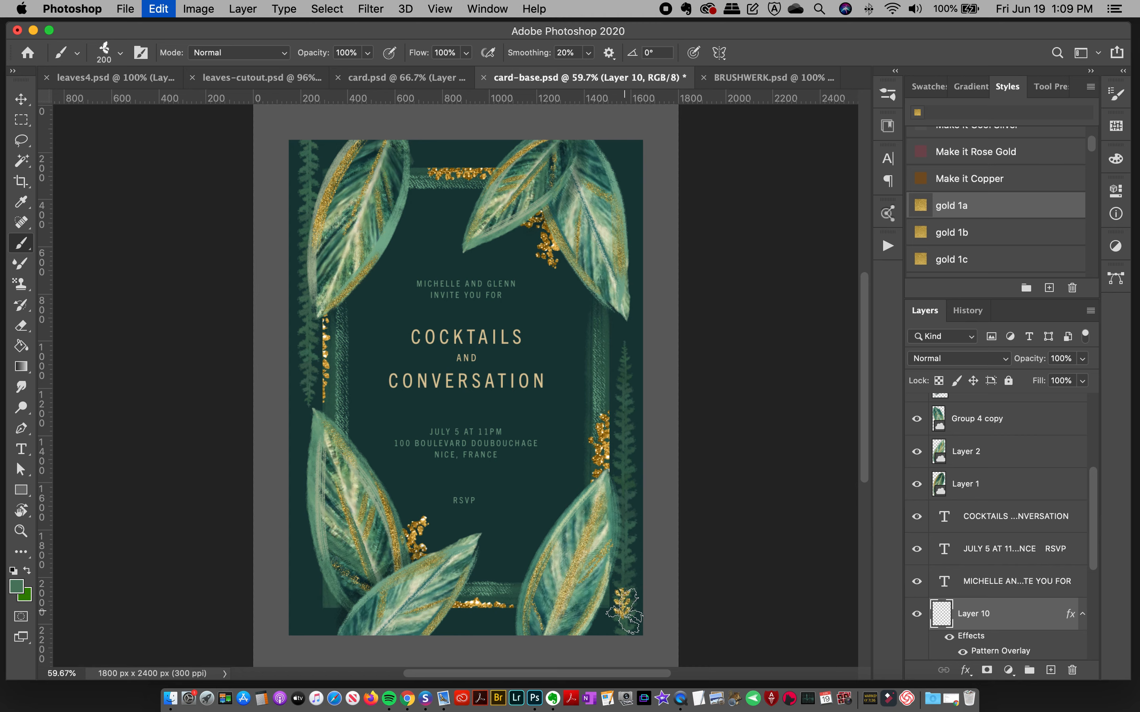
{"action": "left_click_drag", "start_coordinate": [625, 611], "coordinate": [641, 370]}
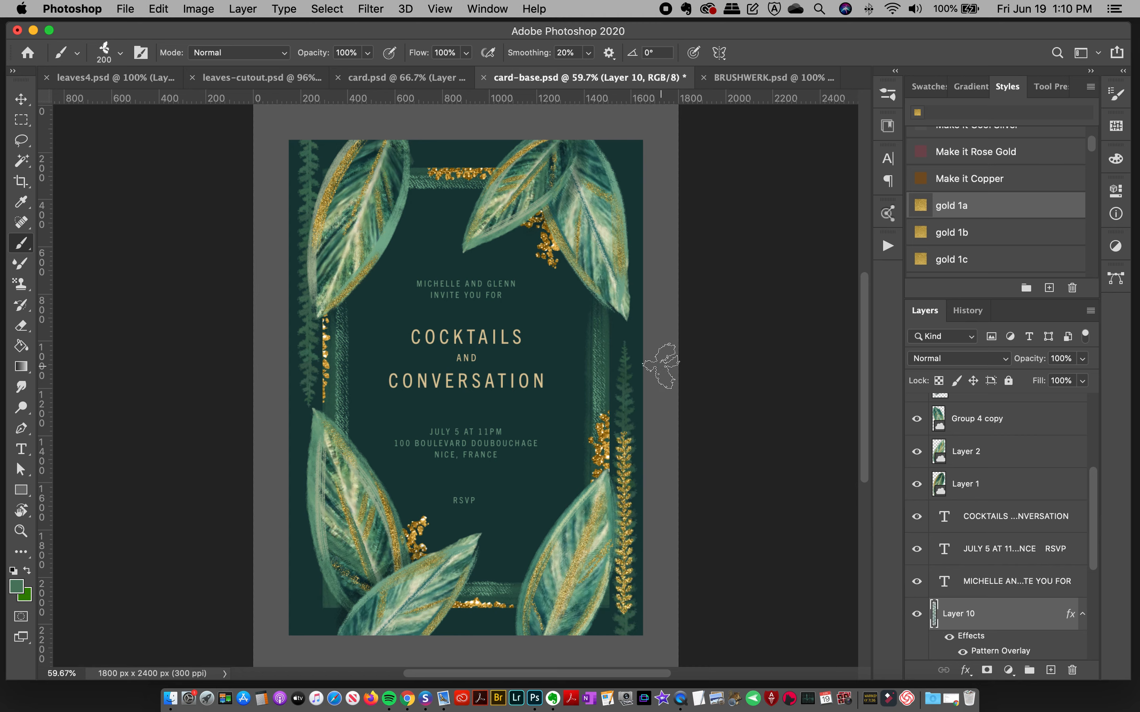
Step: Paint a matching gold sprig down the card's upper left edge, redoing unsatisfactory strokes, and compare the card with the finished design in card.psd
{"action": "left_click", "coordinate": [311, 122], "text": "shift"}
{"action": "key", "text": "super+z"}
{"action": "left_click_drag", "start_coordinate": [310, 125], "coordinate": [306, 400]}
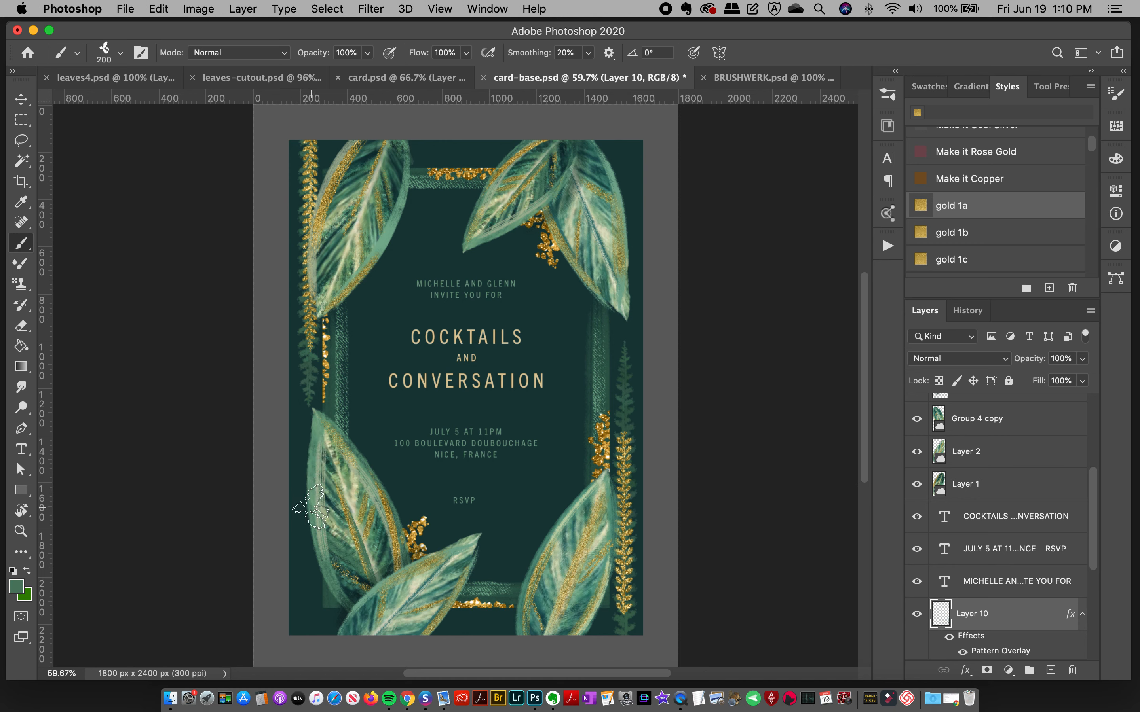
{"action": "key", "text": "super+z"}
{"action": "left_click_drag", "start_coordinate": [308, 121], "coordinate": [307, 358]}
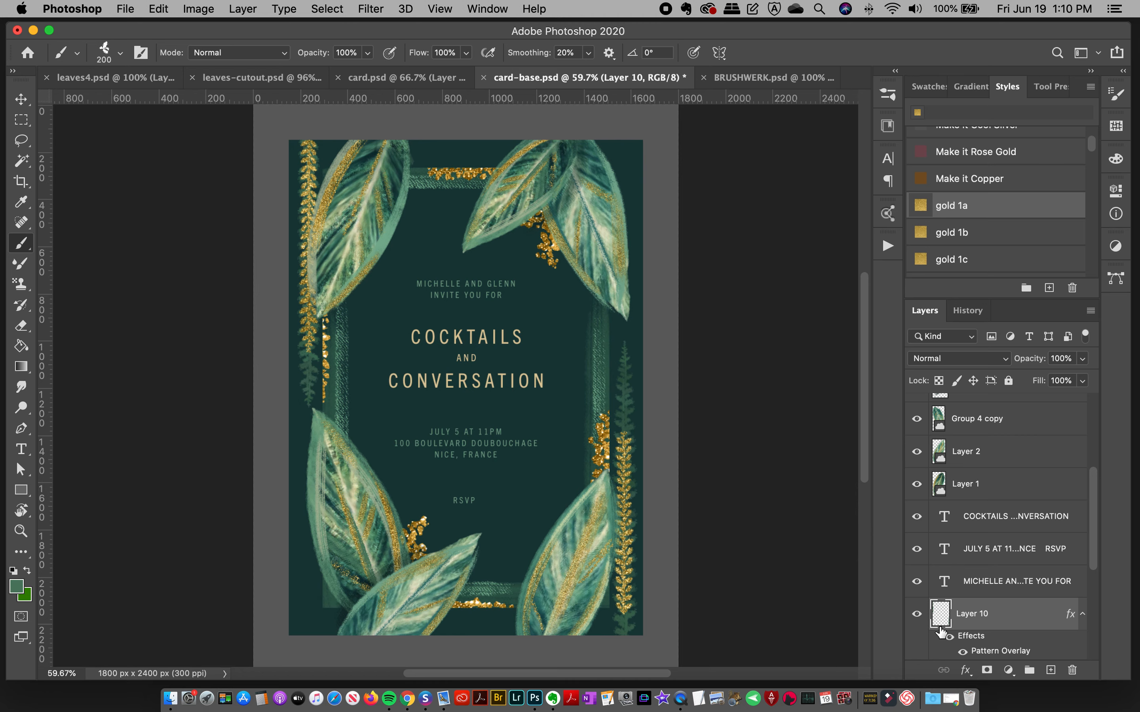
{"action": "key", "text": "super+z"}
{"action": "left_click_drag", "start_coordinate": [317, 121], "coordinate": [285, 457]}
{"action": "key", "text": "super+z"}
{"action": "left_click_drag", "start_coordinate": [306, 121], "coordinate": [282, 348]}
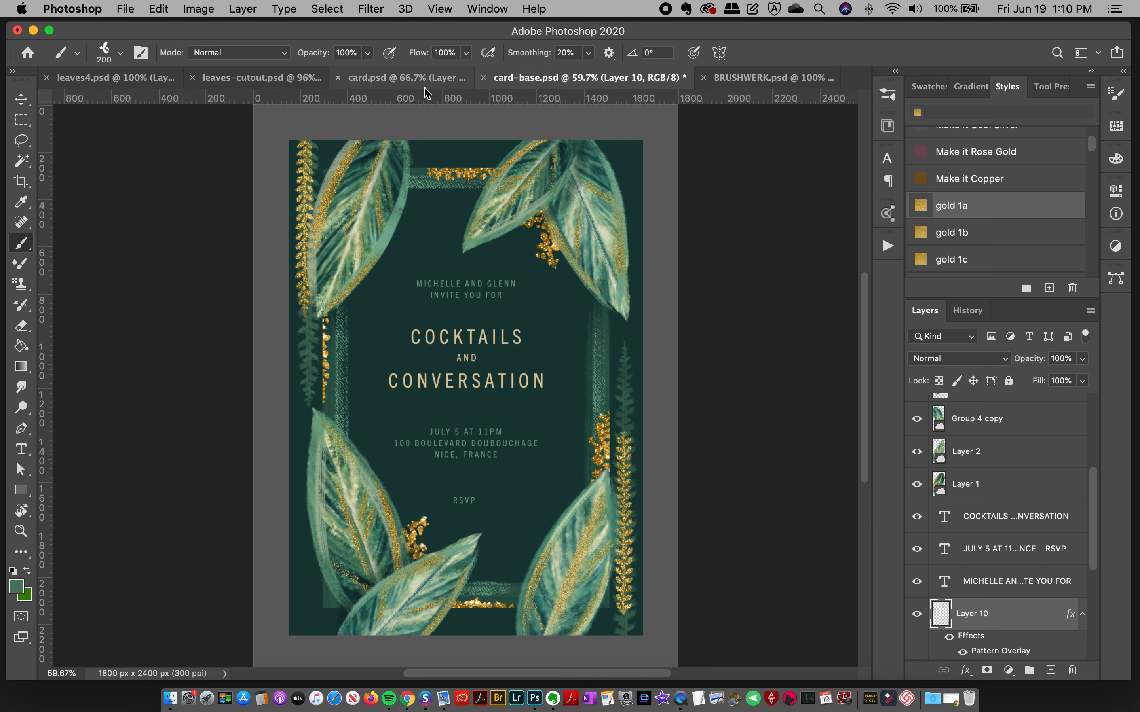
{"action": "left_click", "coordinate": [435, 83]}
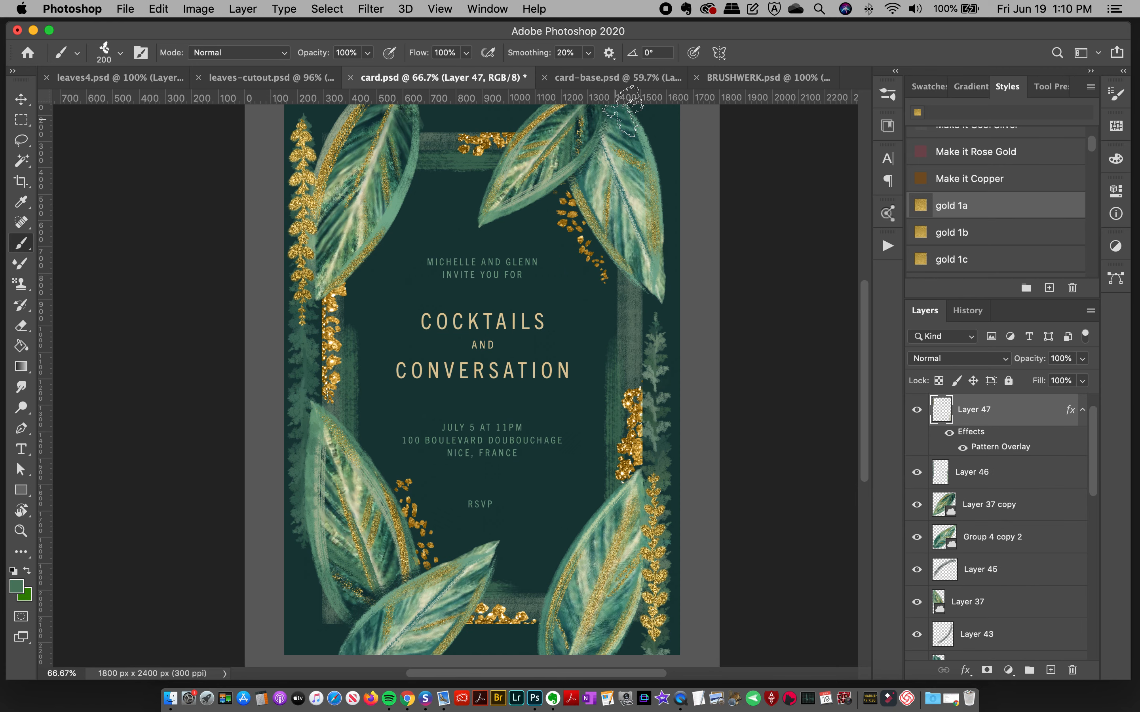
{"action": "left_click", "coordinate": [623, 85]}
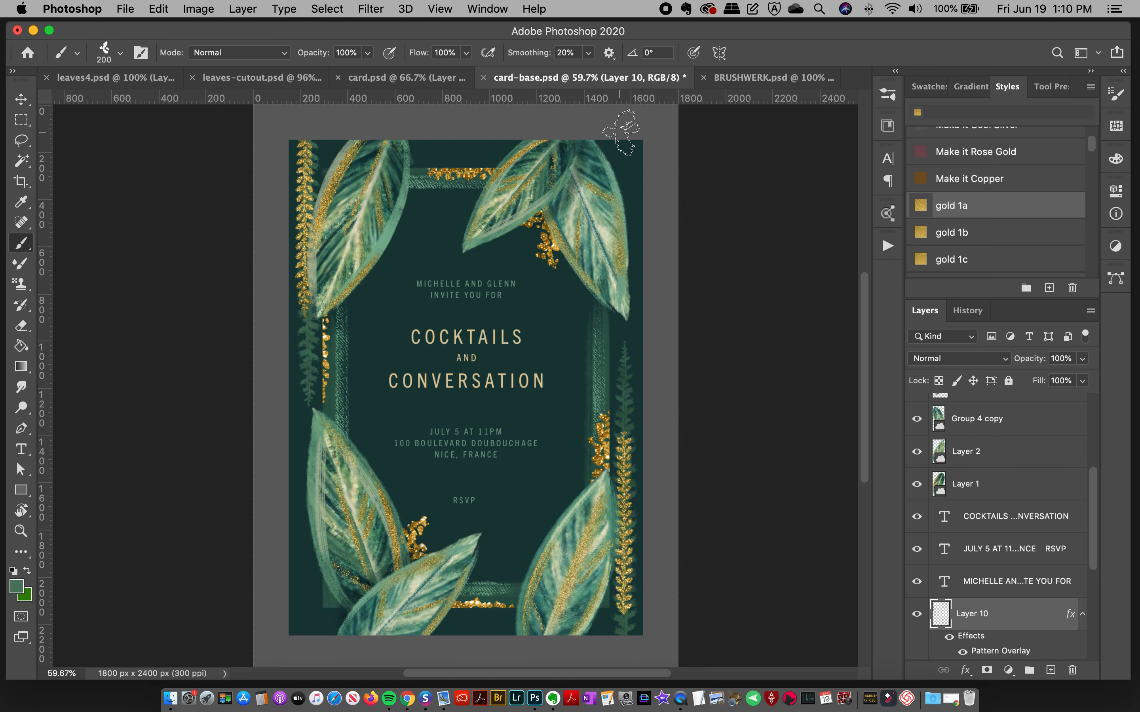